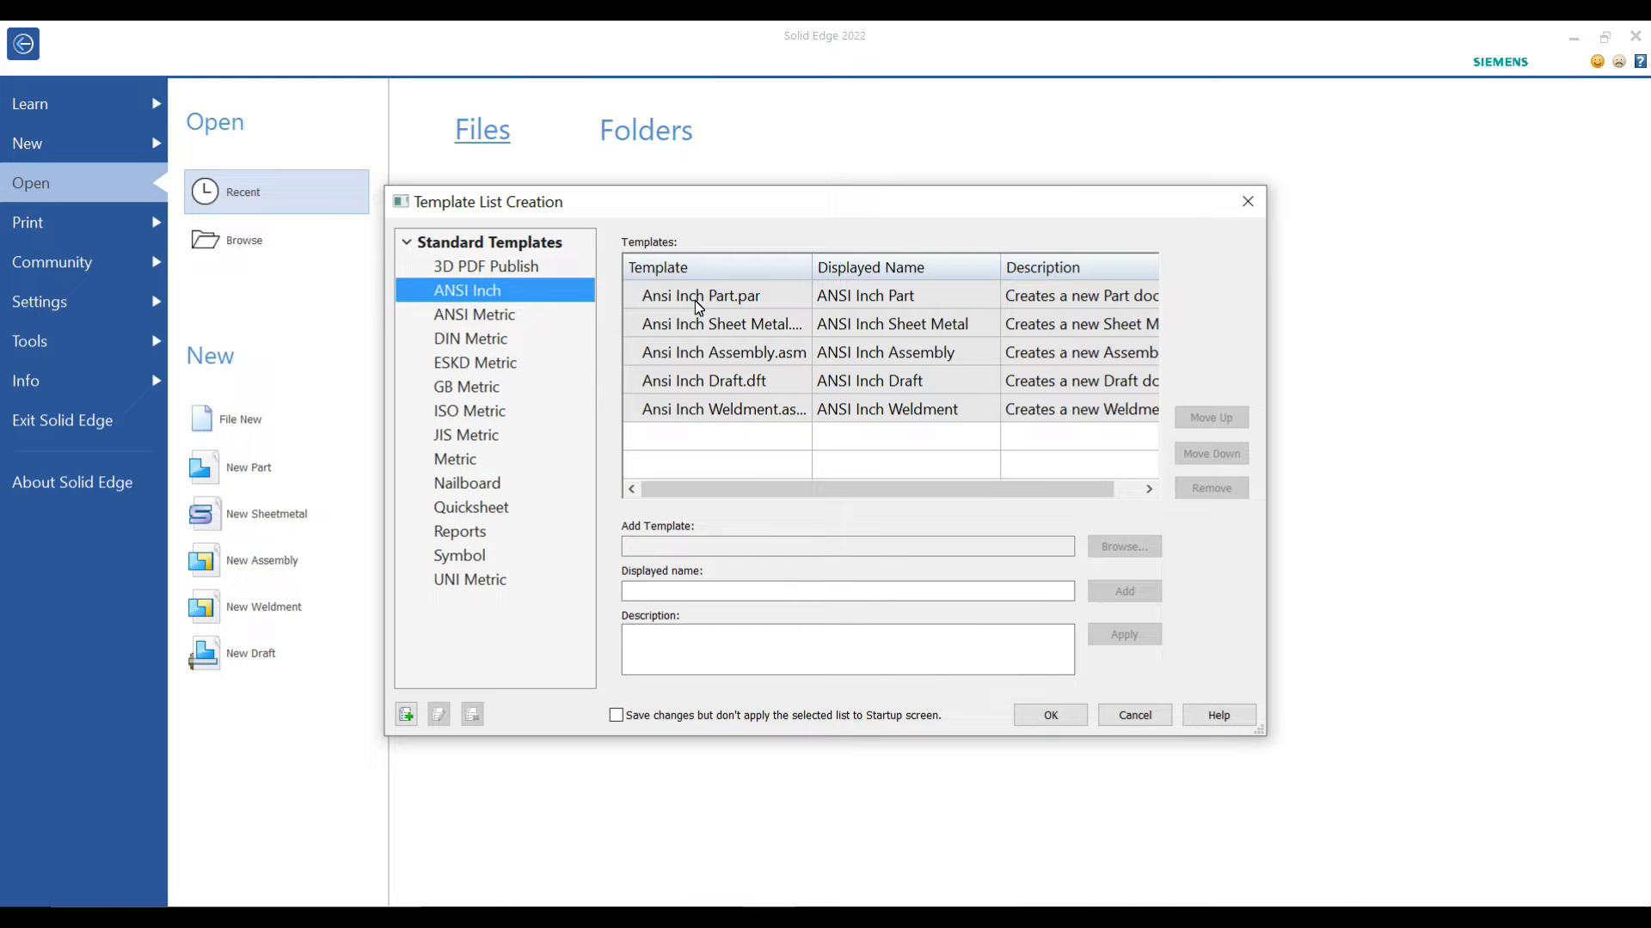
Step: Create a new part document from the ANSI Inch part template, leaving the template list unchanged
click(873, 303)
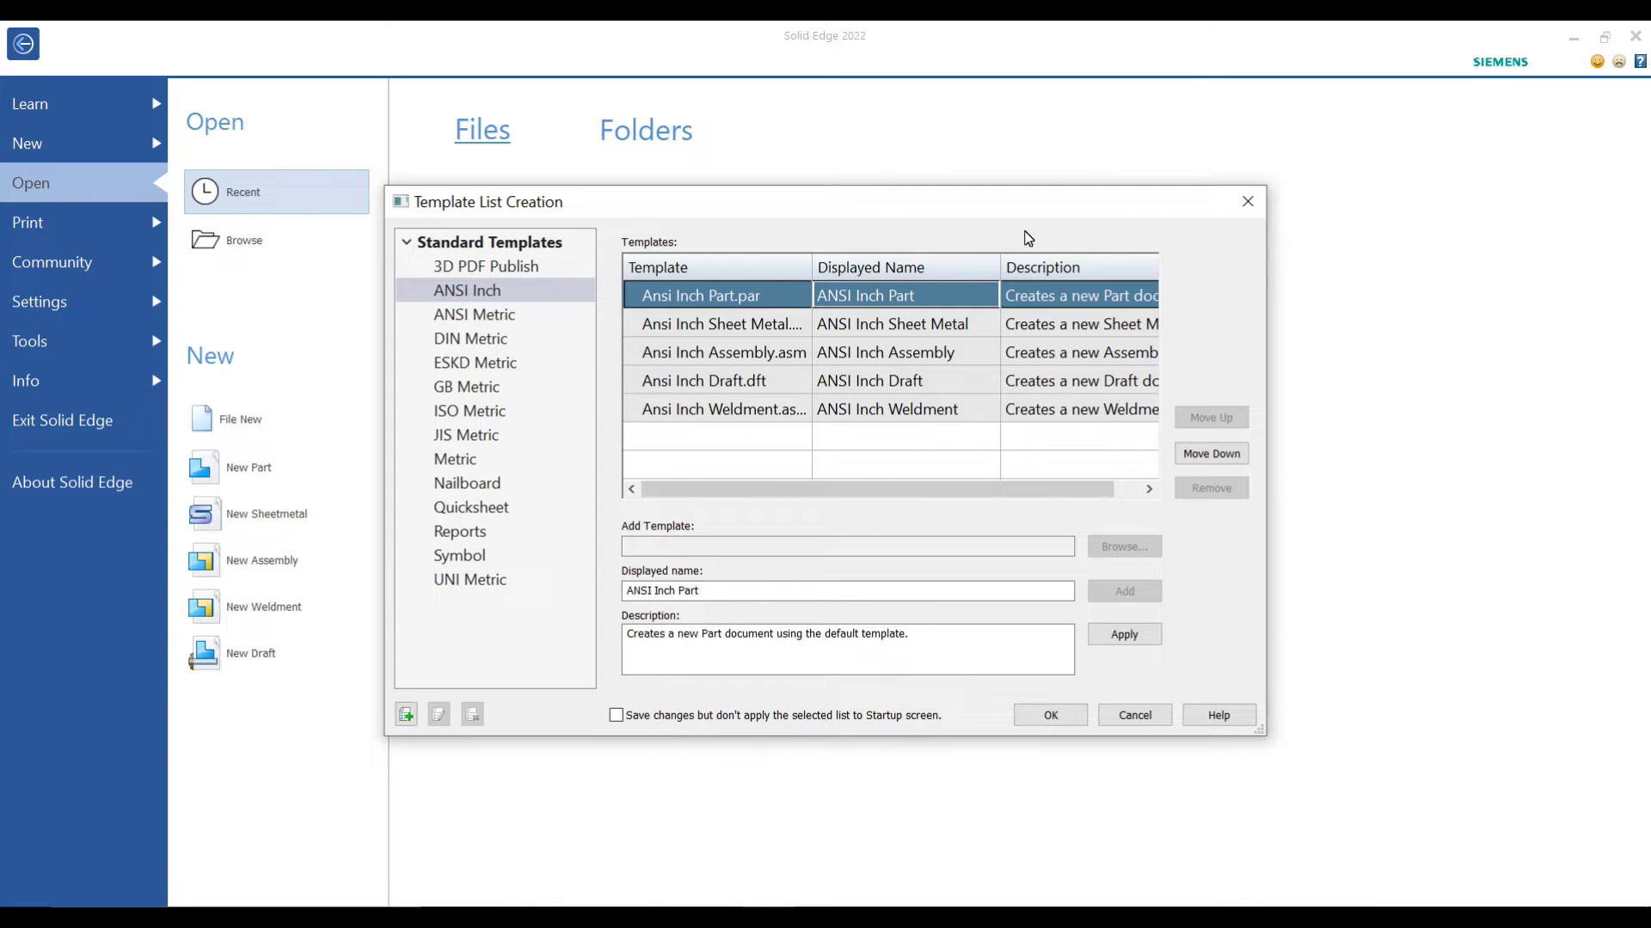
click(1248, 204)
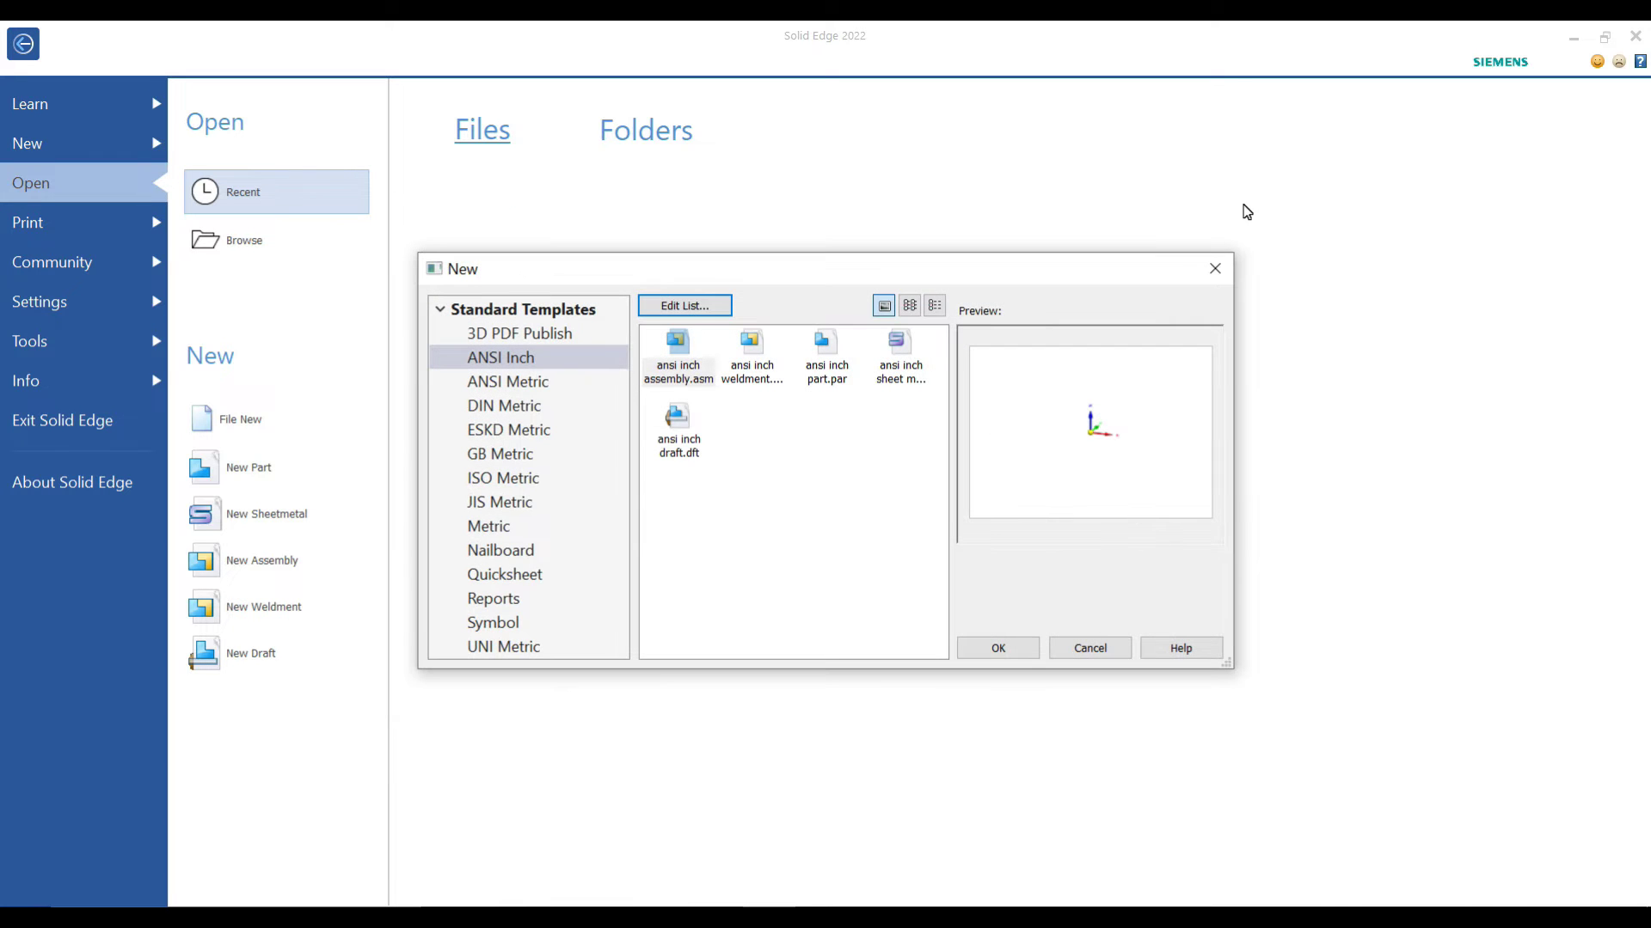
click(826, 361)
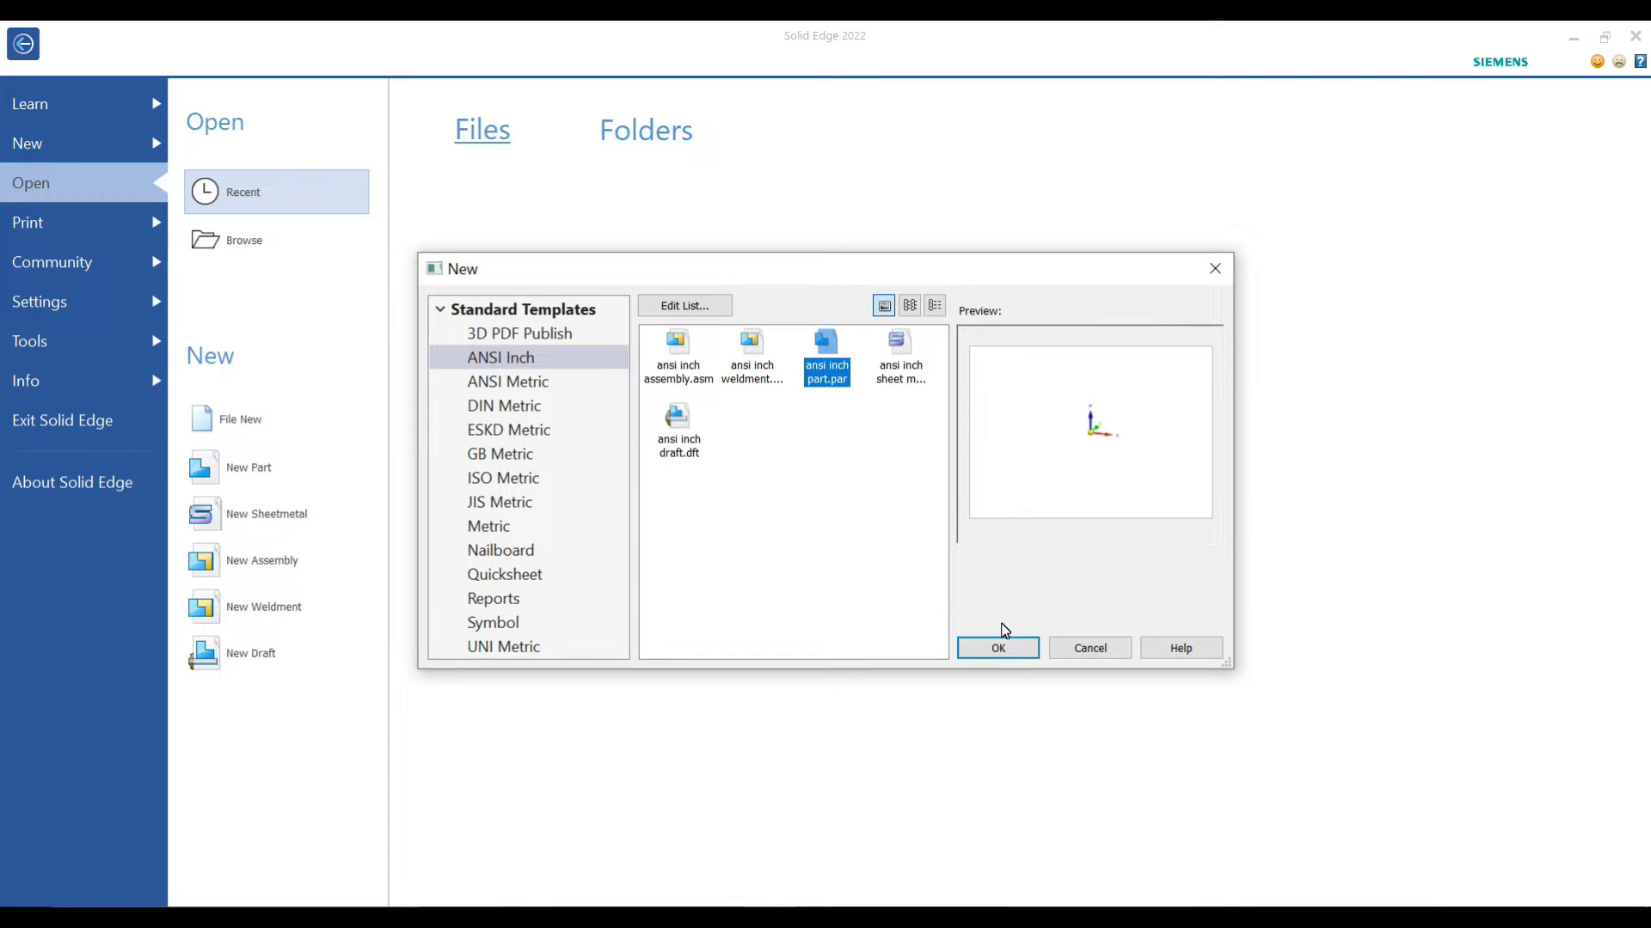
click(1005, 652)
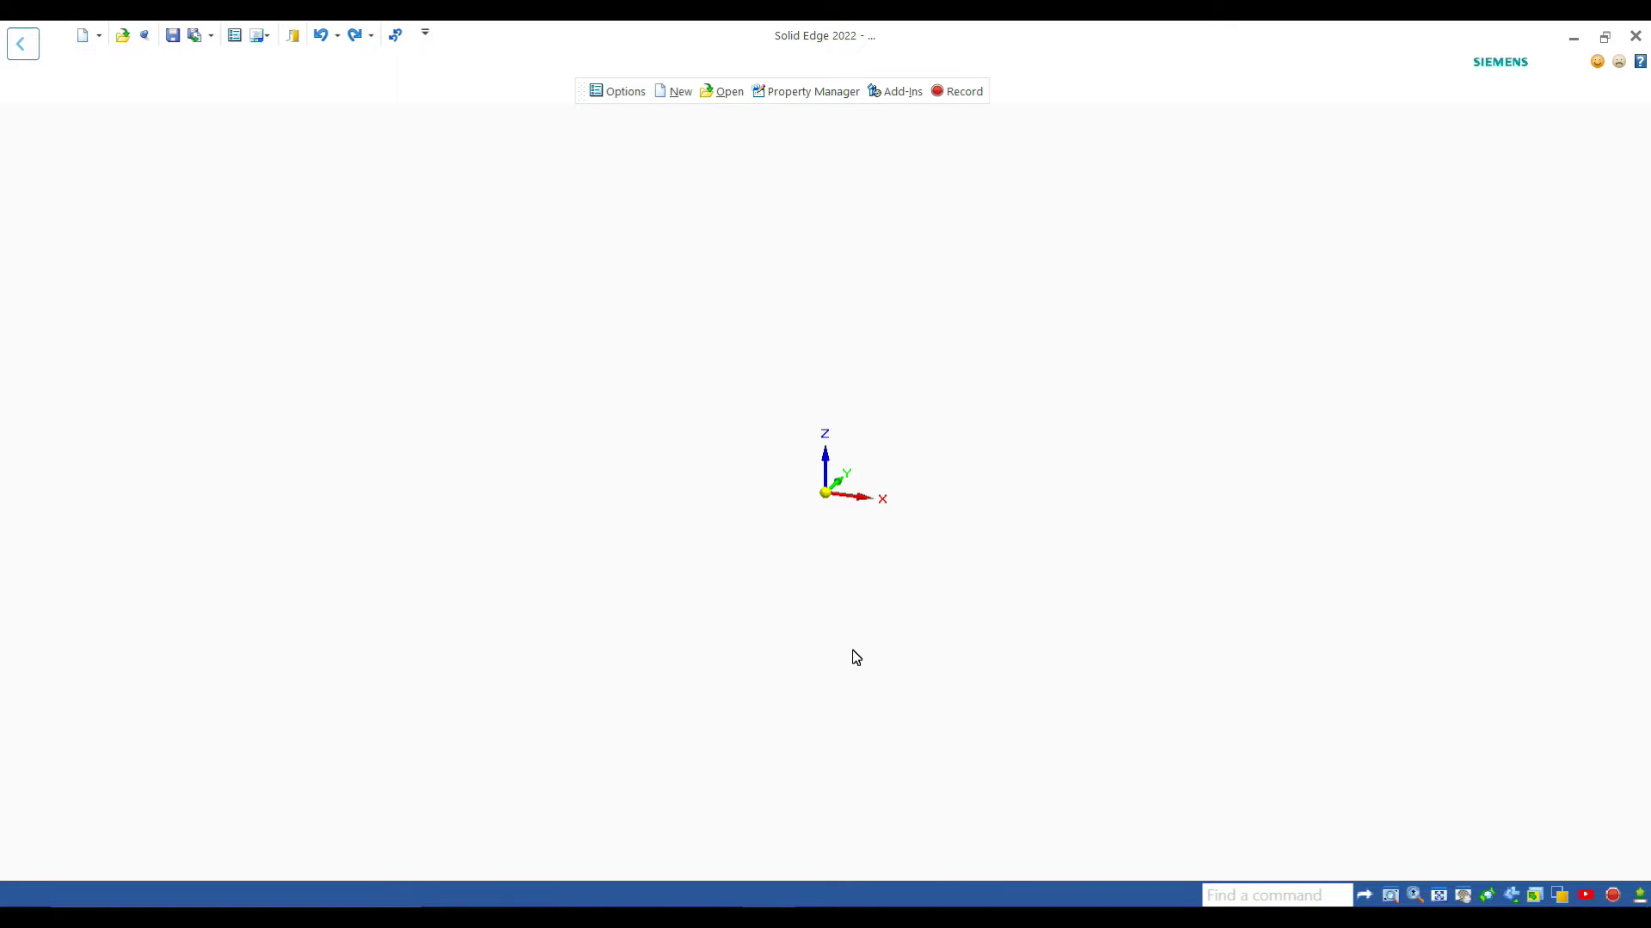
click(956, 91)
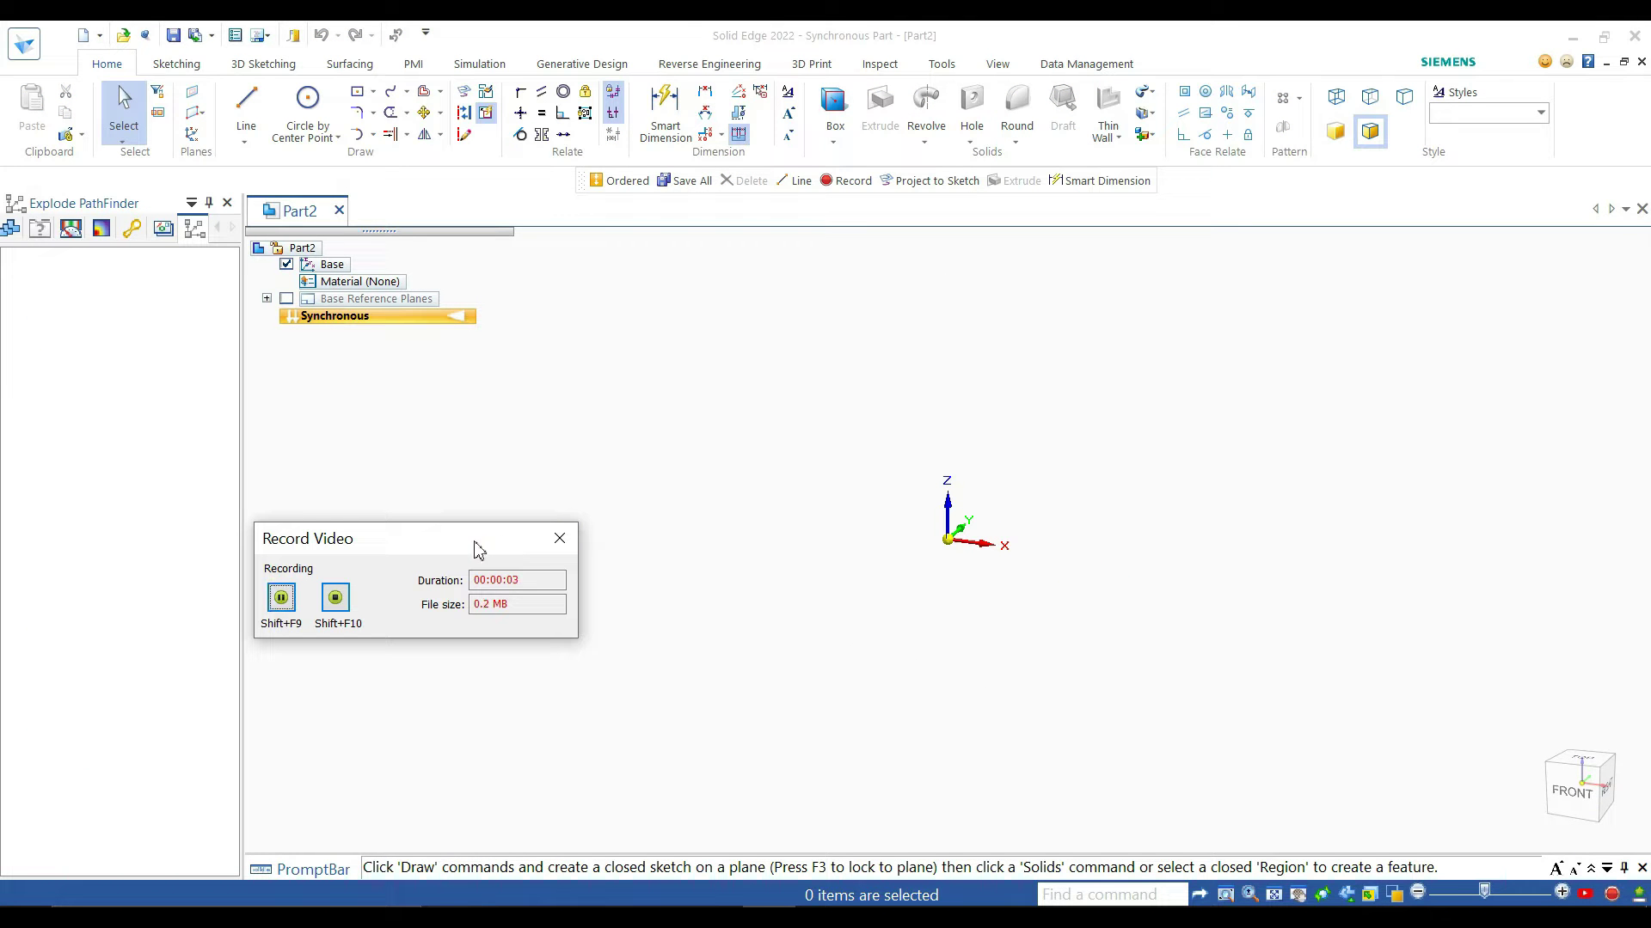
click(560, 542)
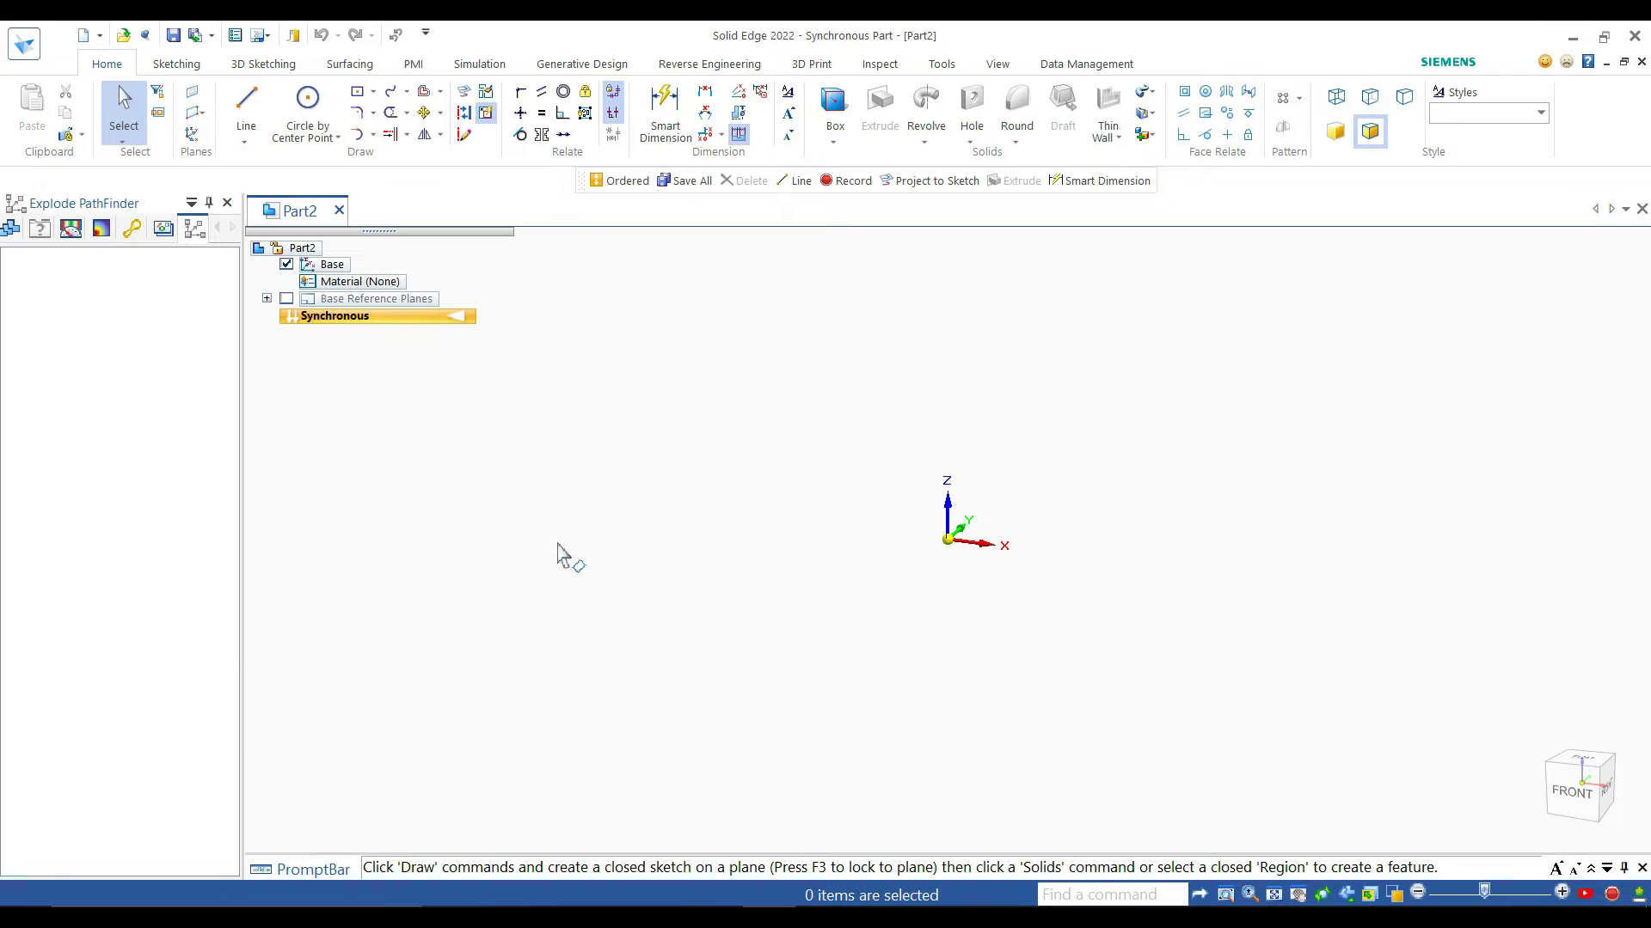
click(1612, 894)
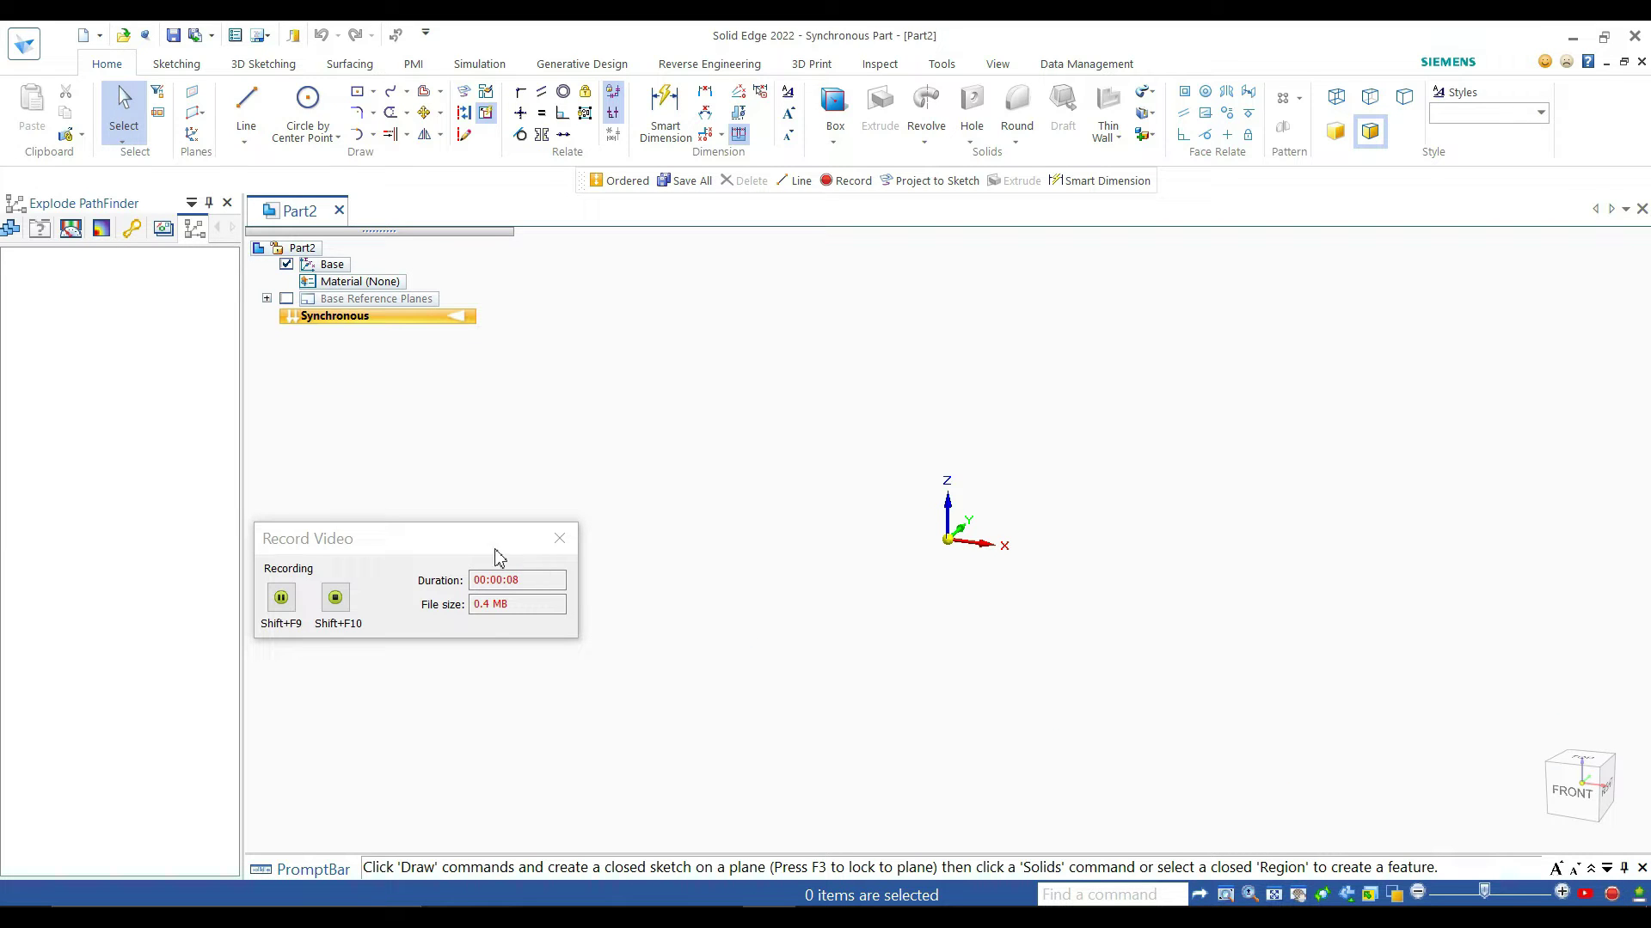
click(559, 542)
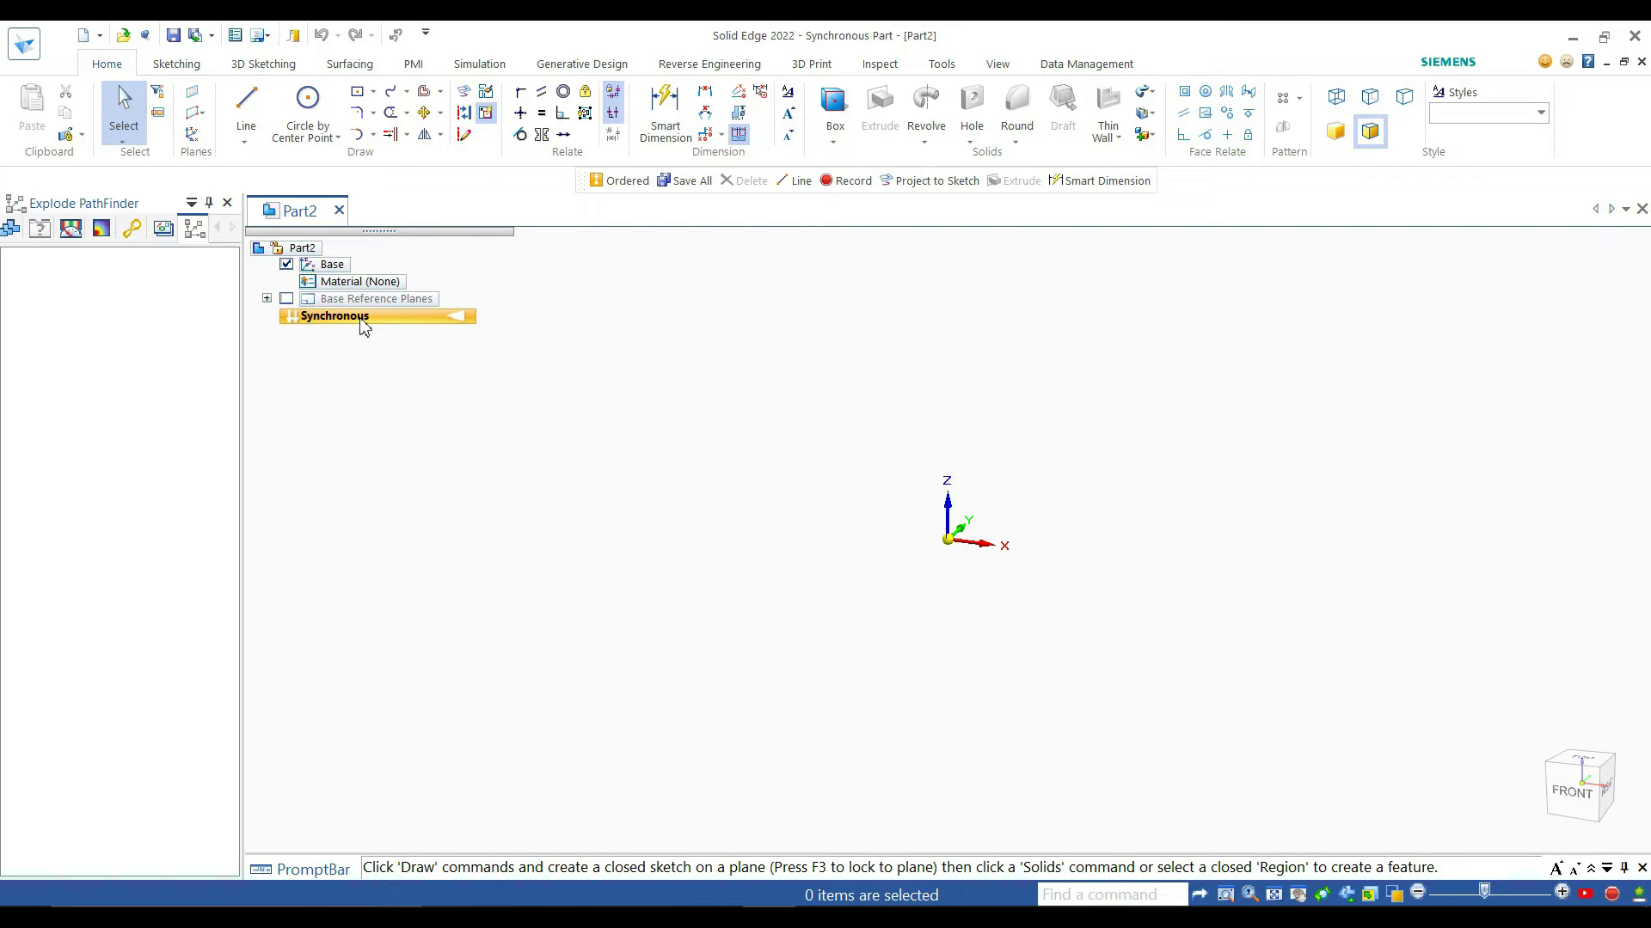
Step: Switch the part from synchronous to ordered modelling and show the base reference planes
right_click(409, 323)
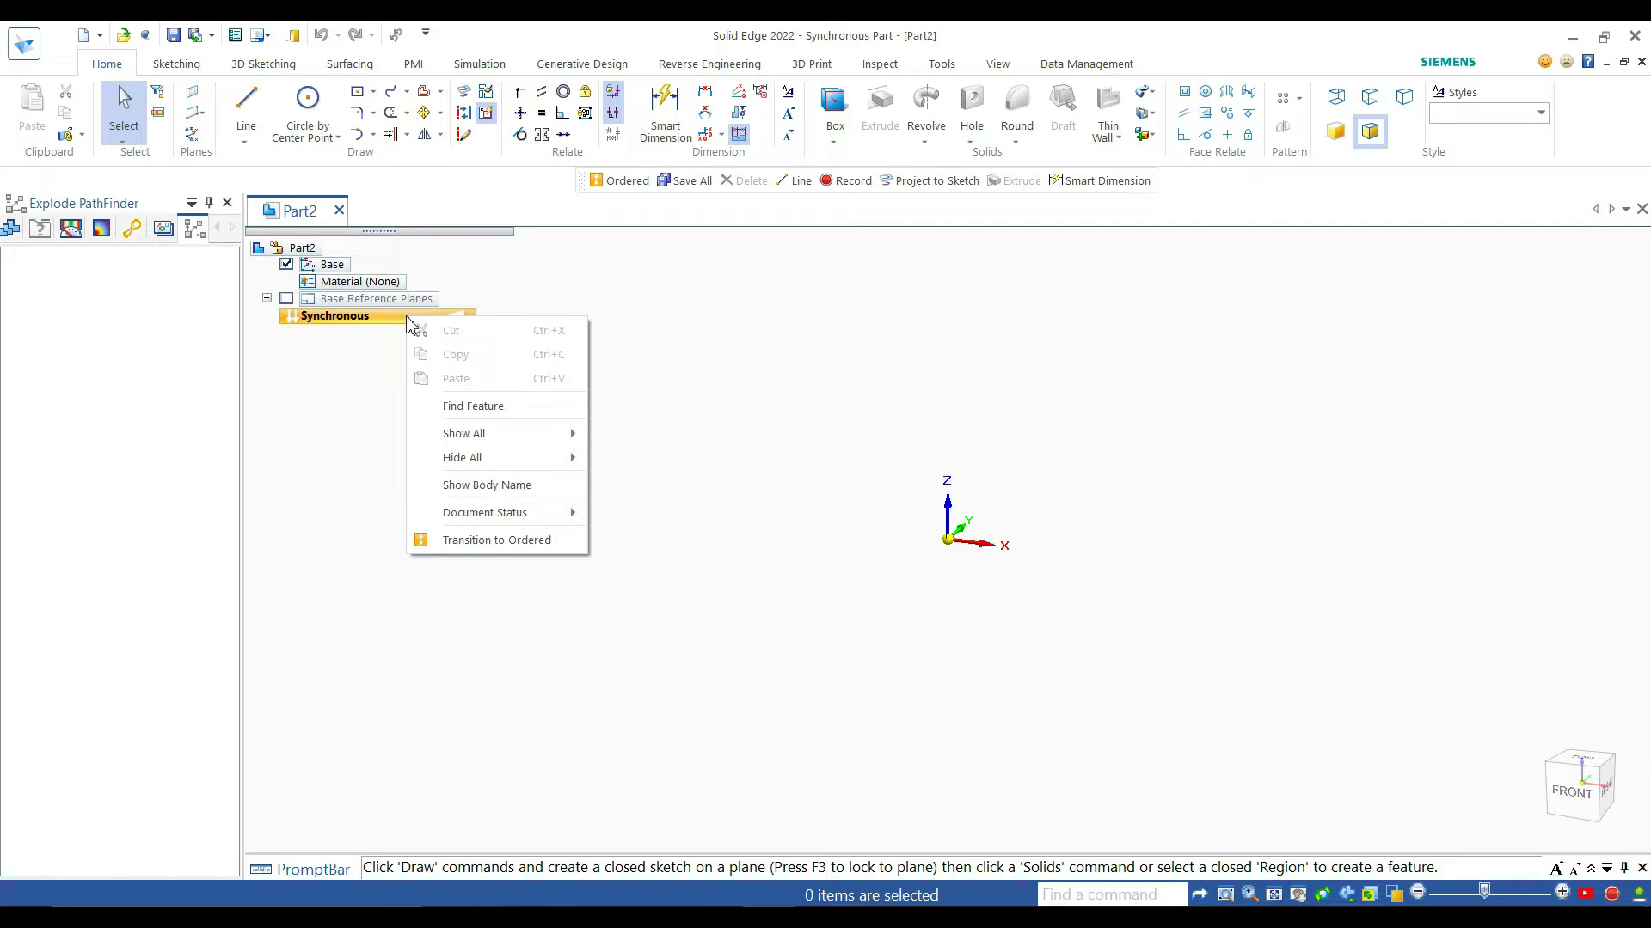
click(507, 541)
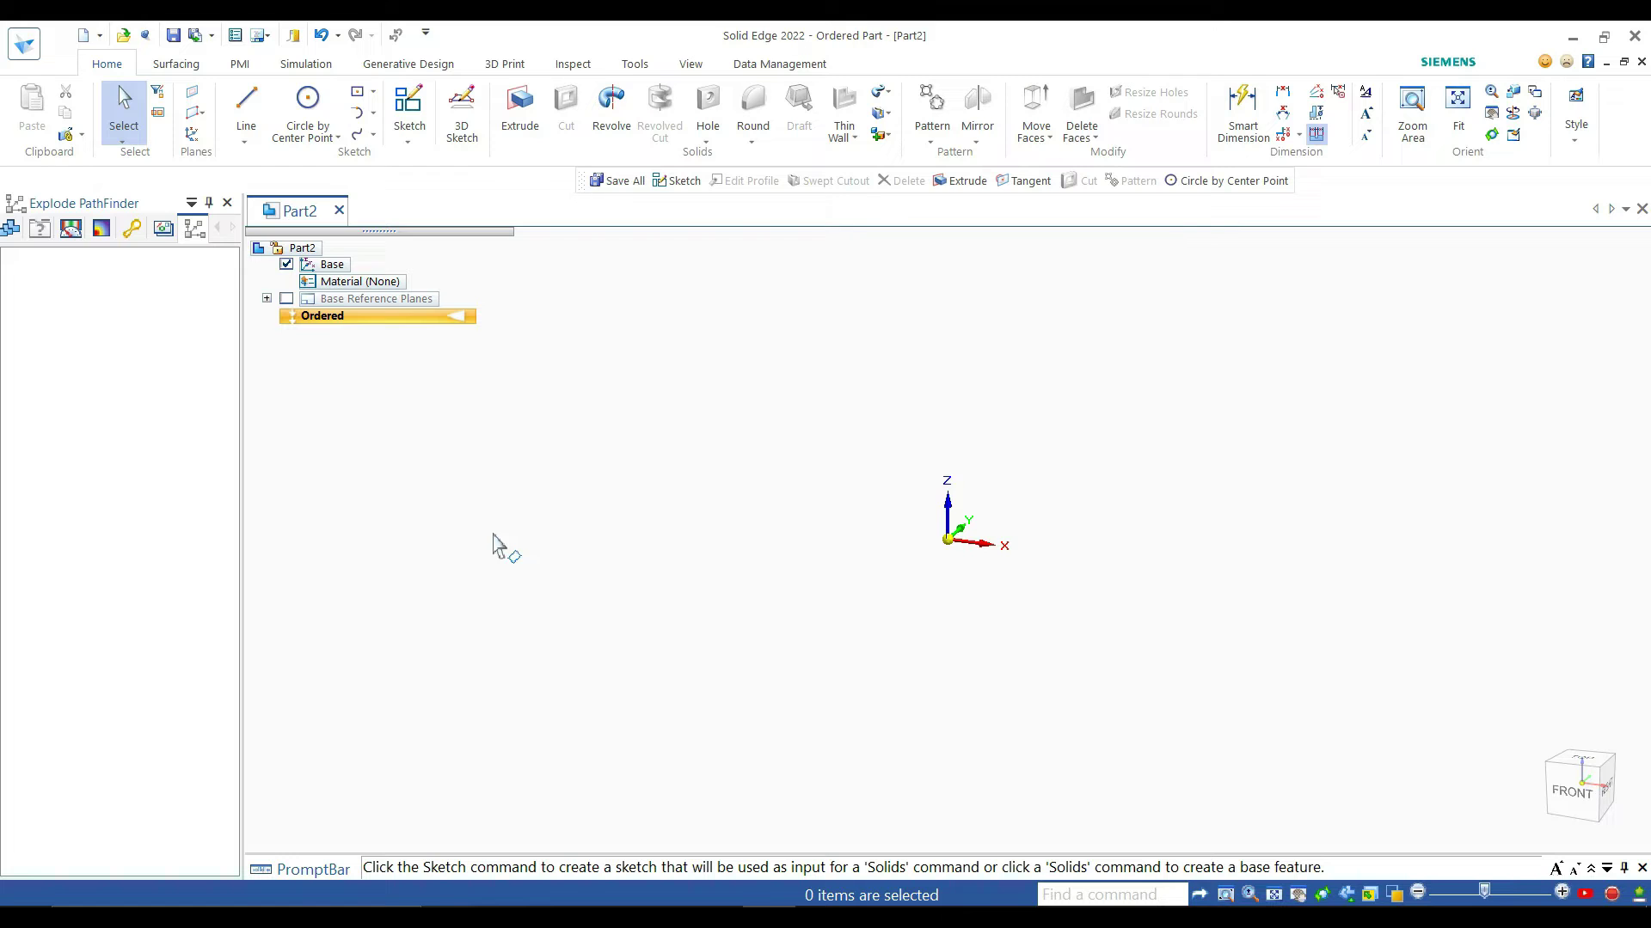
click(286, 299)
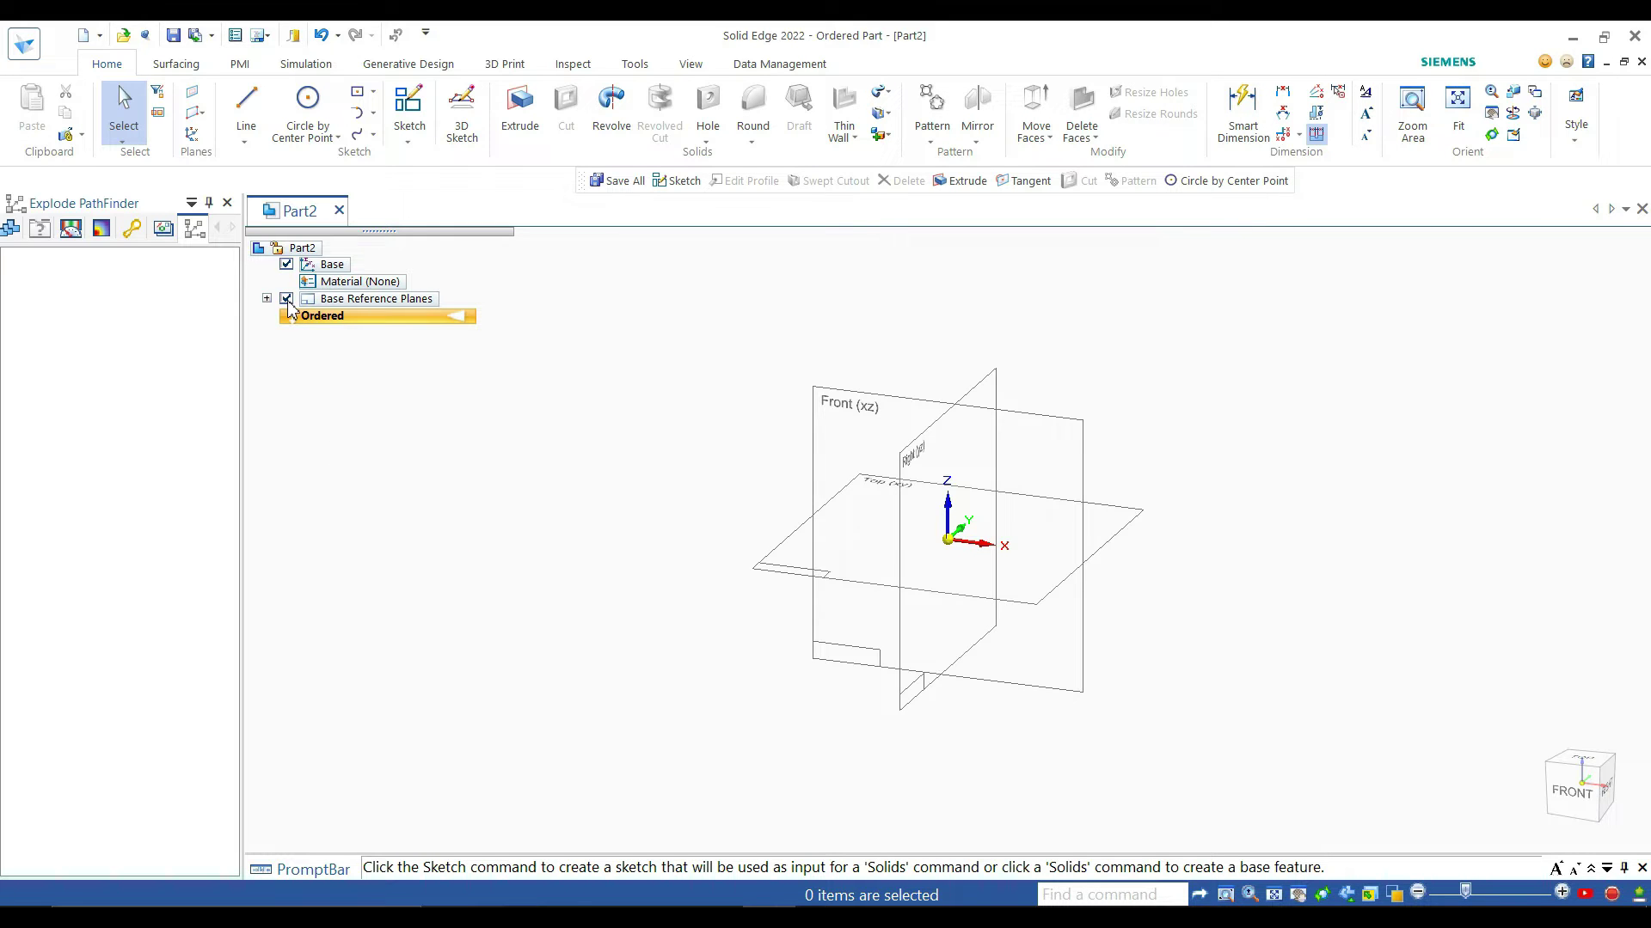
Step: Start a sketch on the Front (xz) plane and begin a centre-point circle at the origin
click(410, 105)
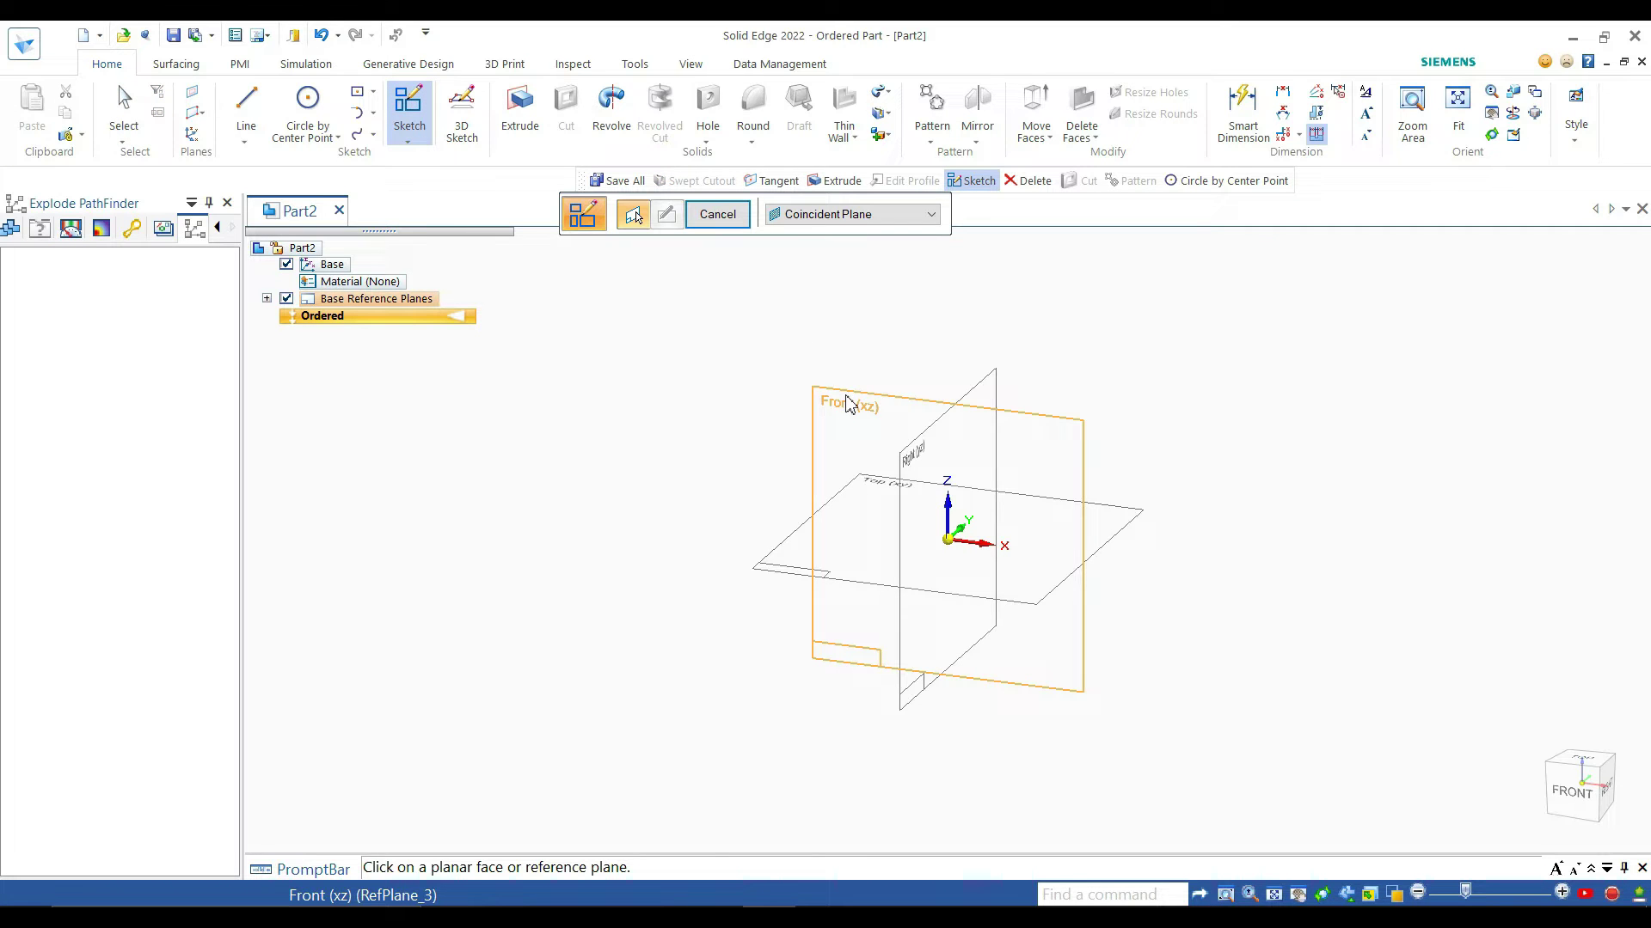
click(849, 404)
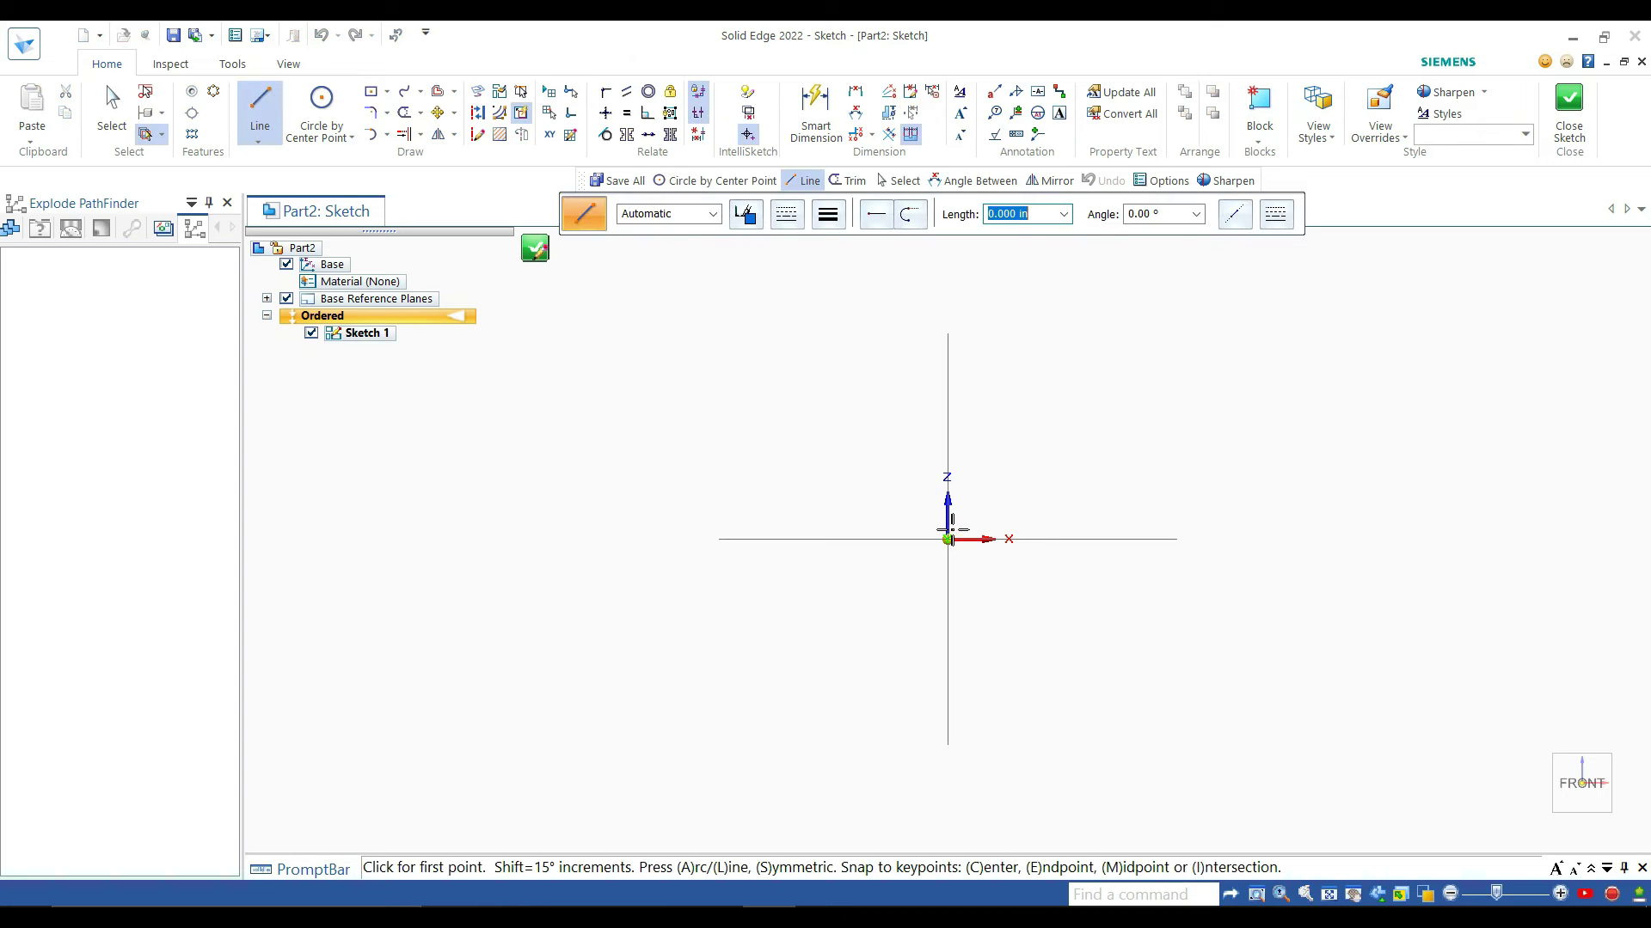
click(323, 120)
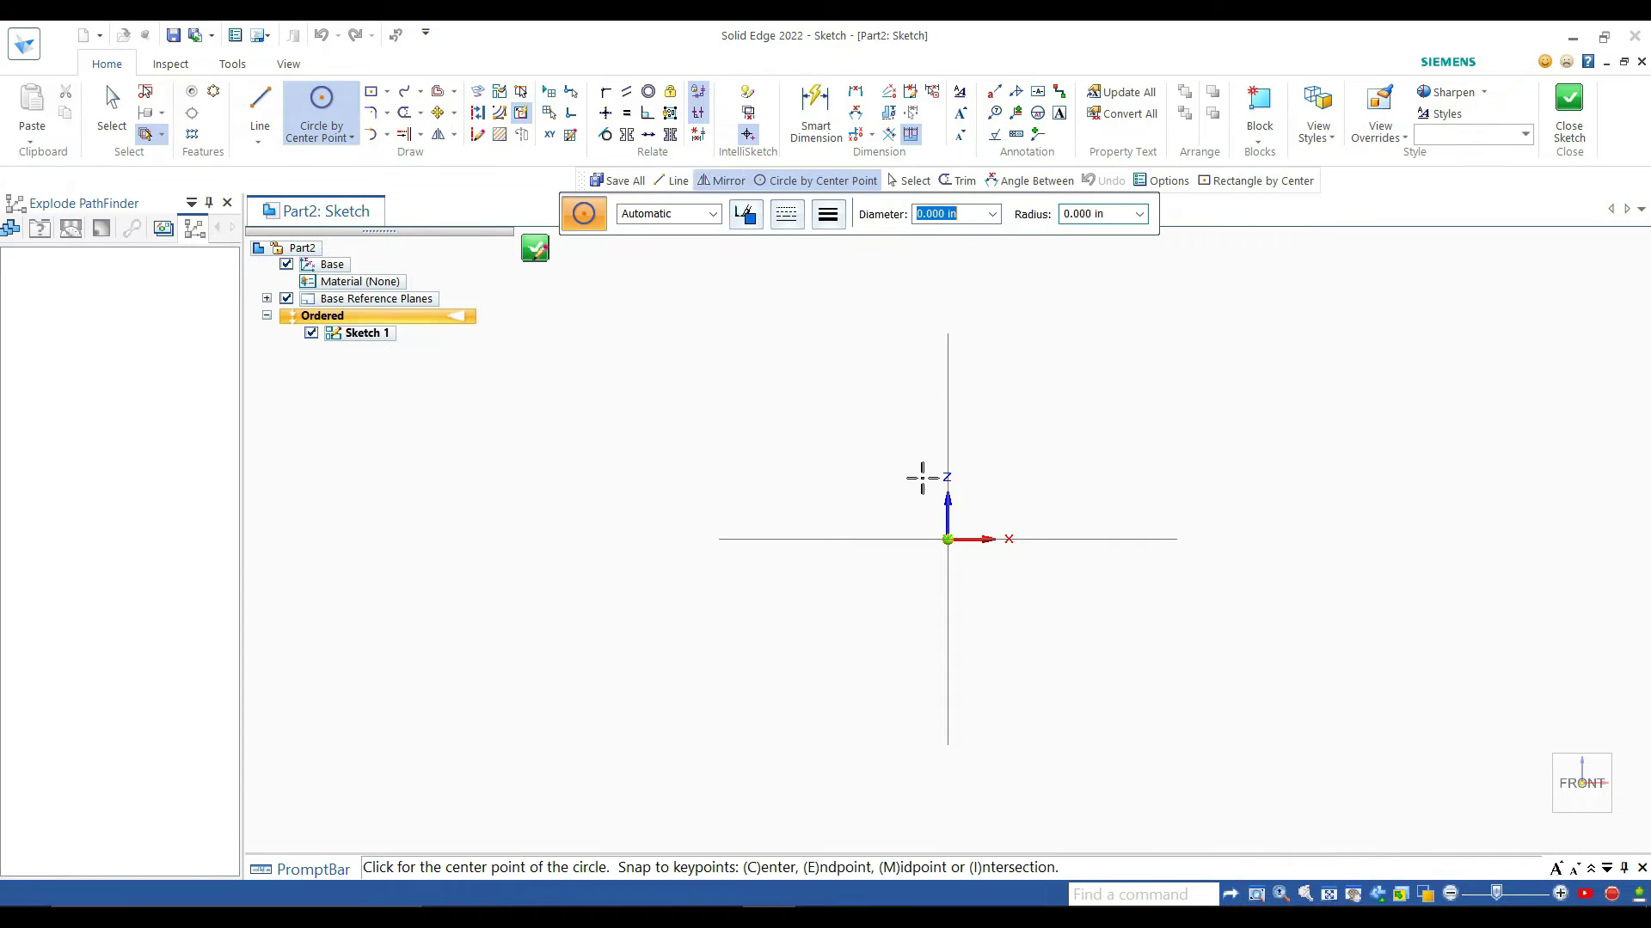
click(948, 540)
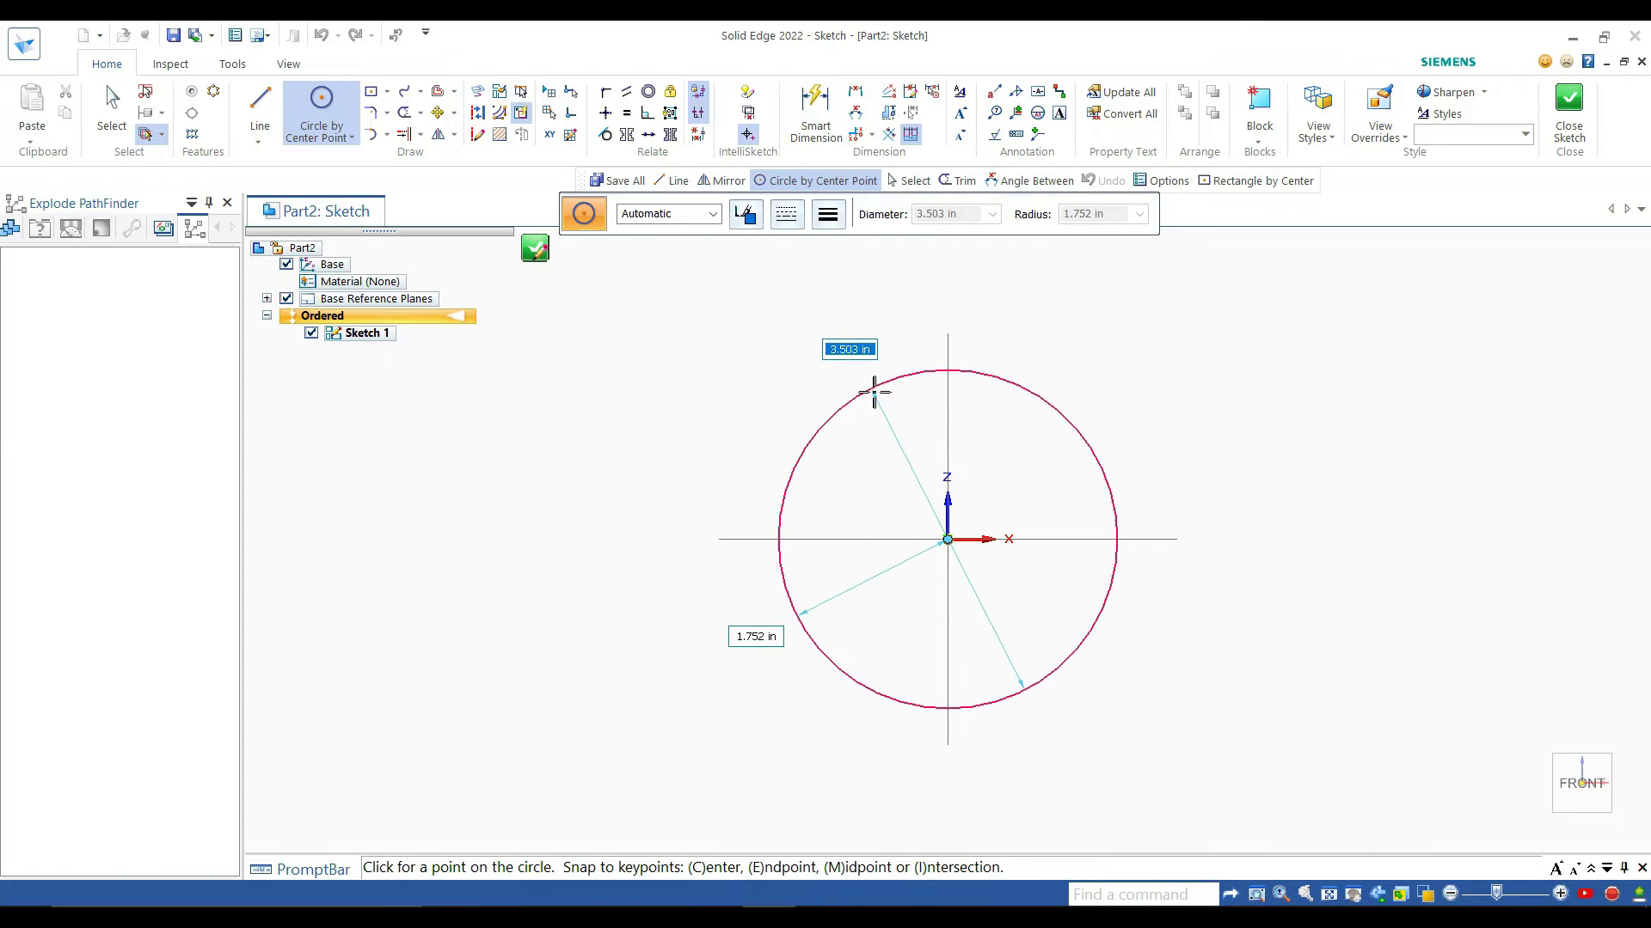
Step: Change the document's units system to MMKS (millimeter, kilogram, second) and accept the loss of customized units
click(13, 51)
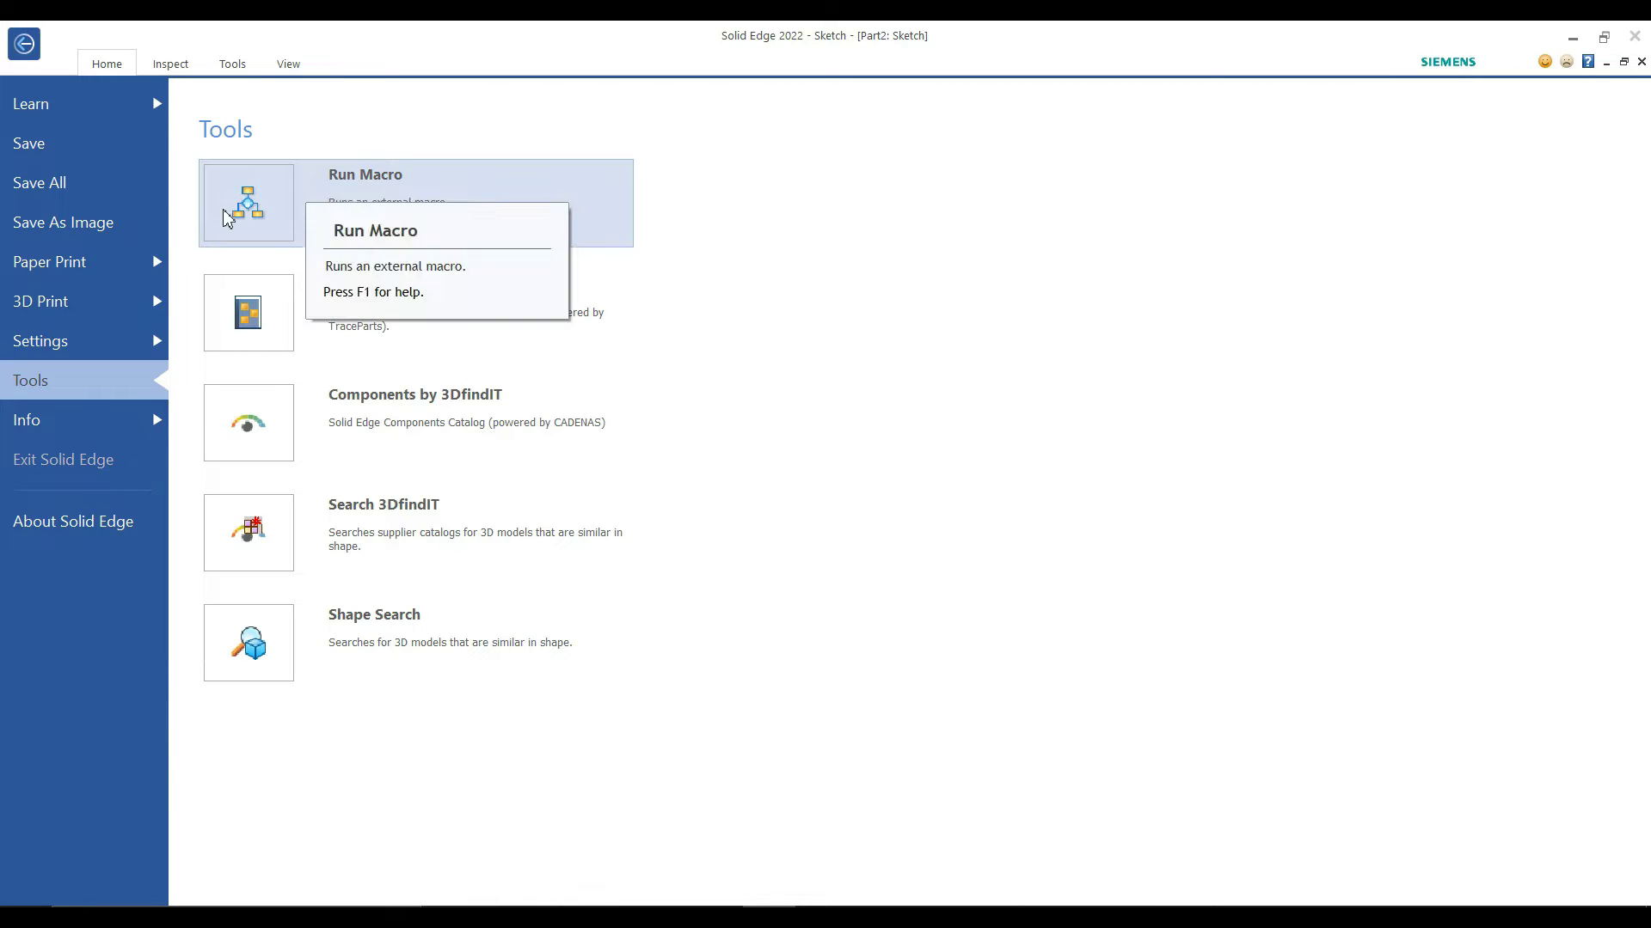
click(123, 341)
click(350, 216)
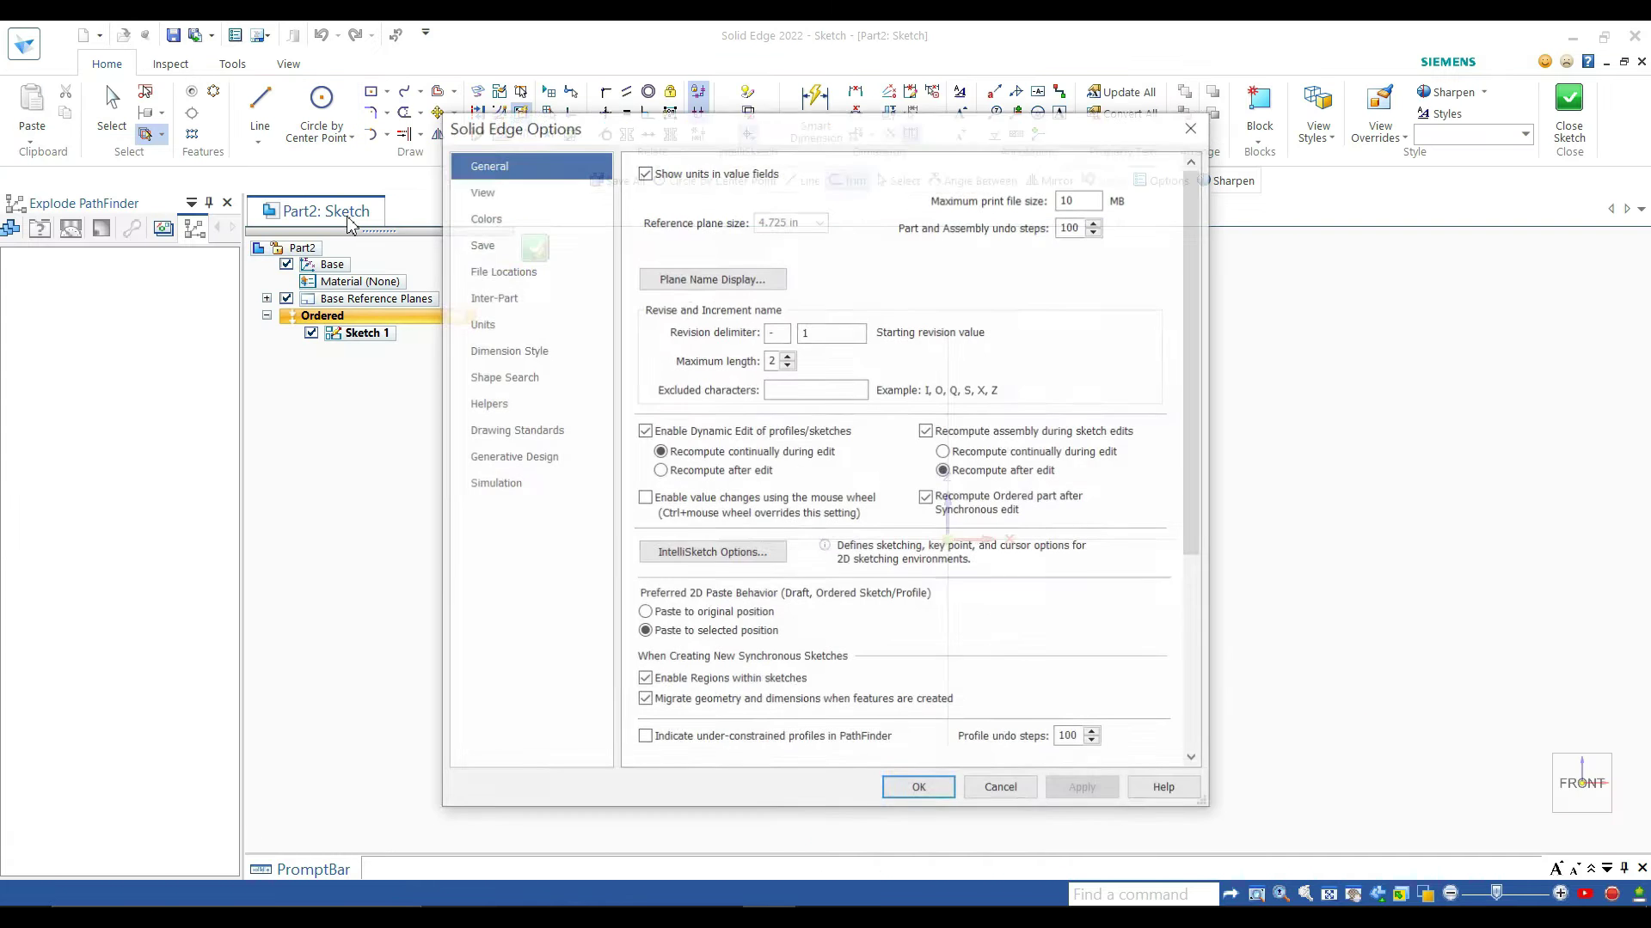
click(482, 328)
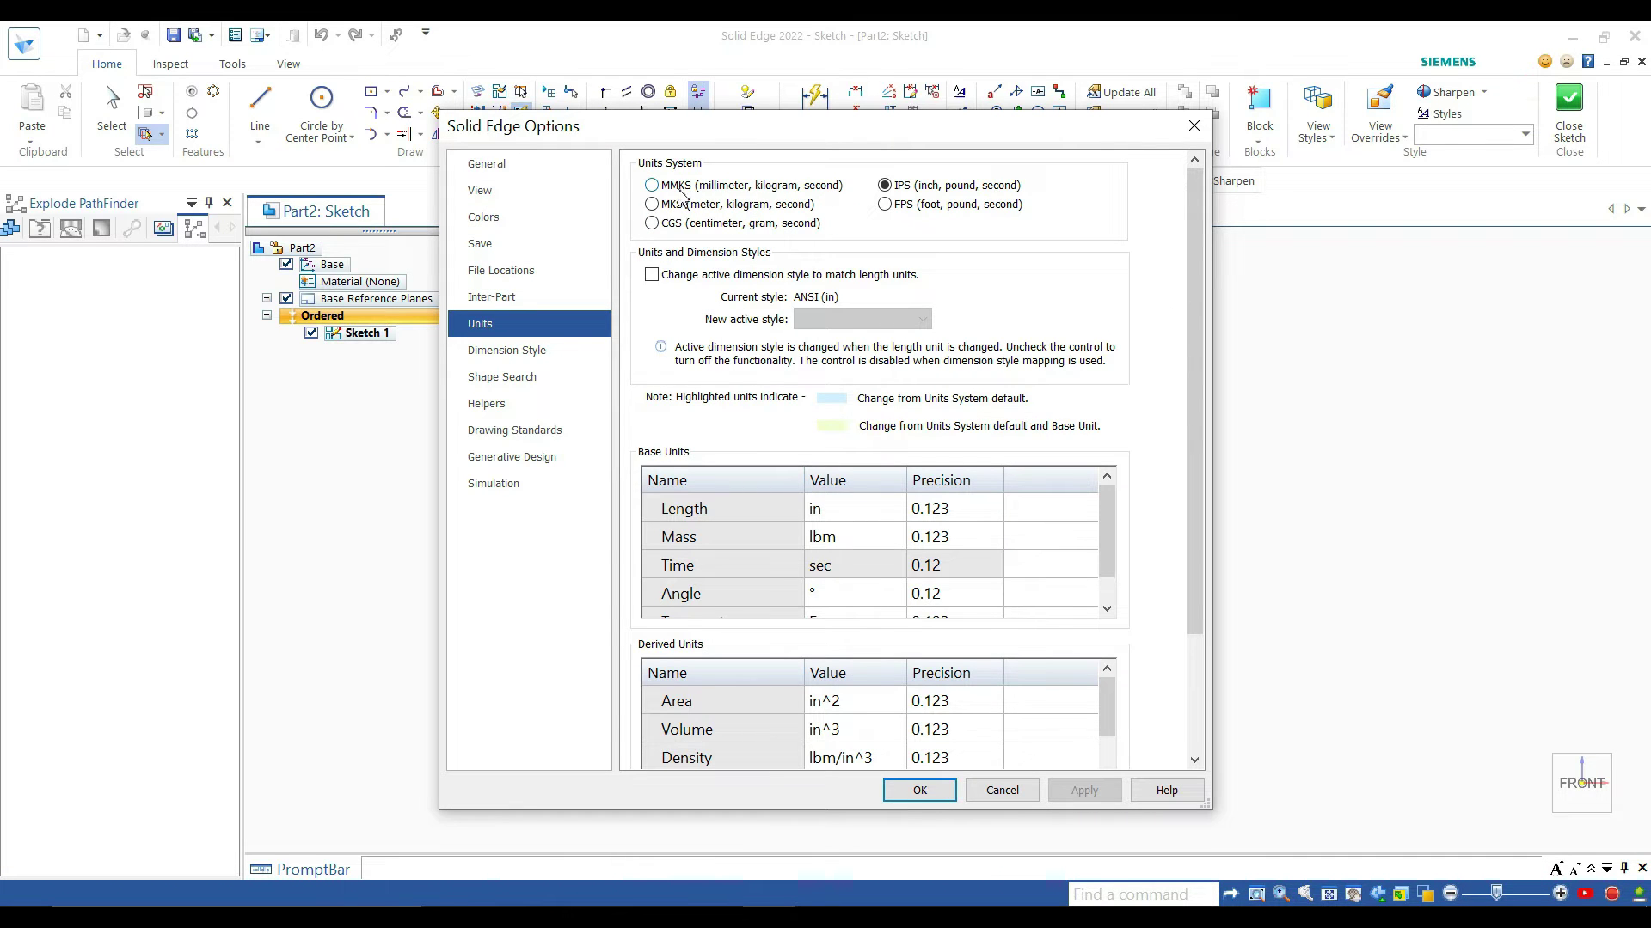
click(652, 186)
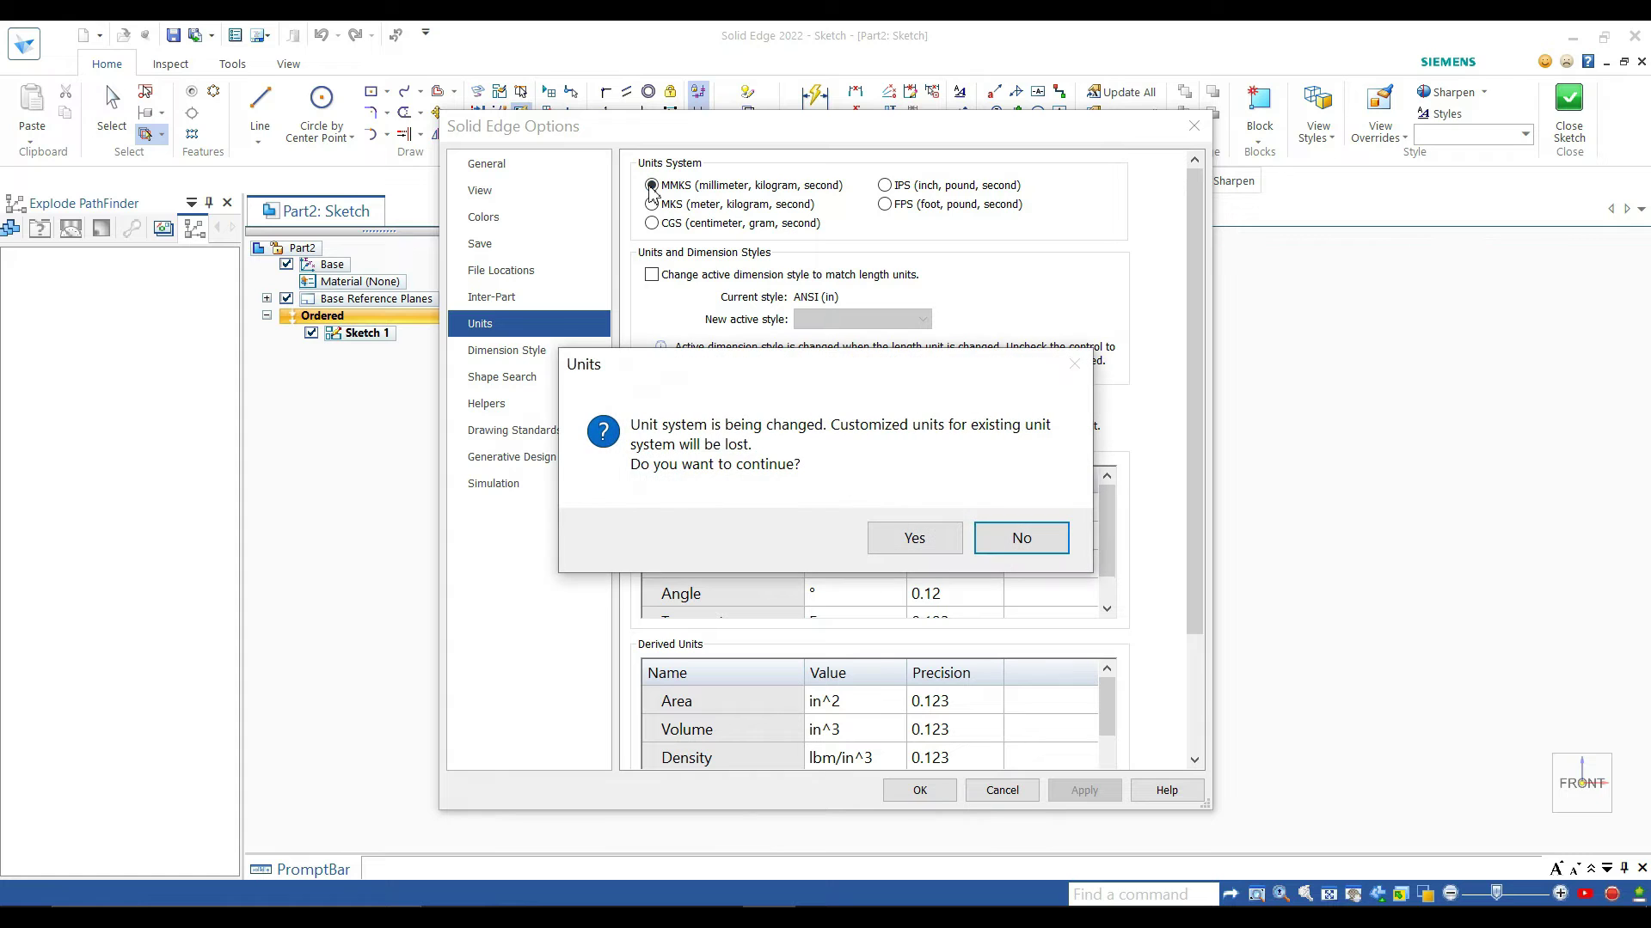
click(939, 543)
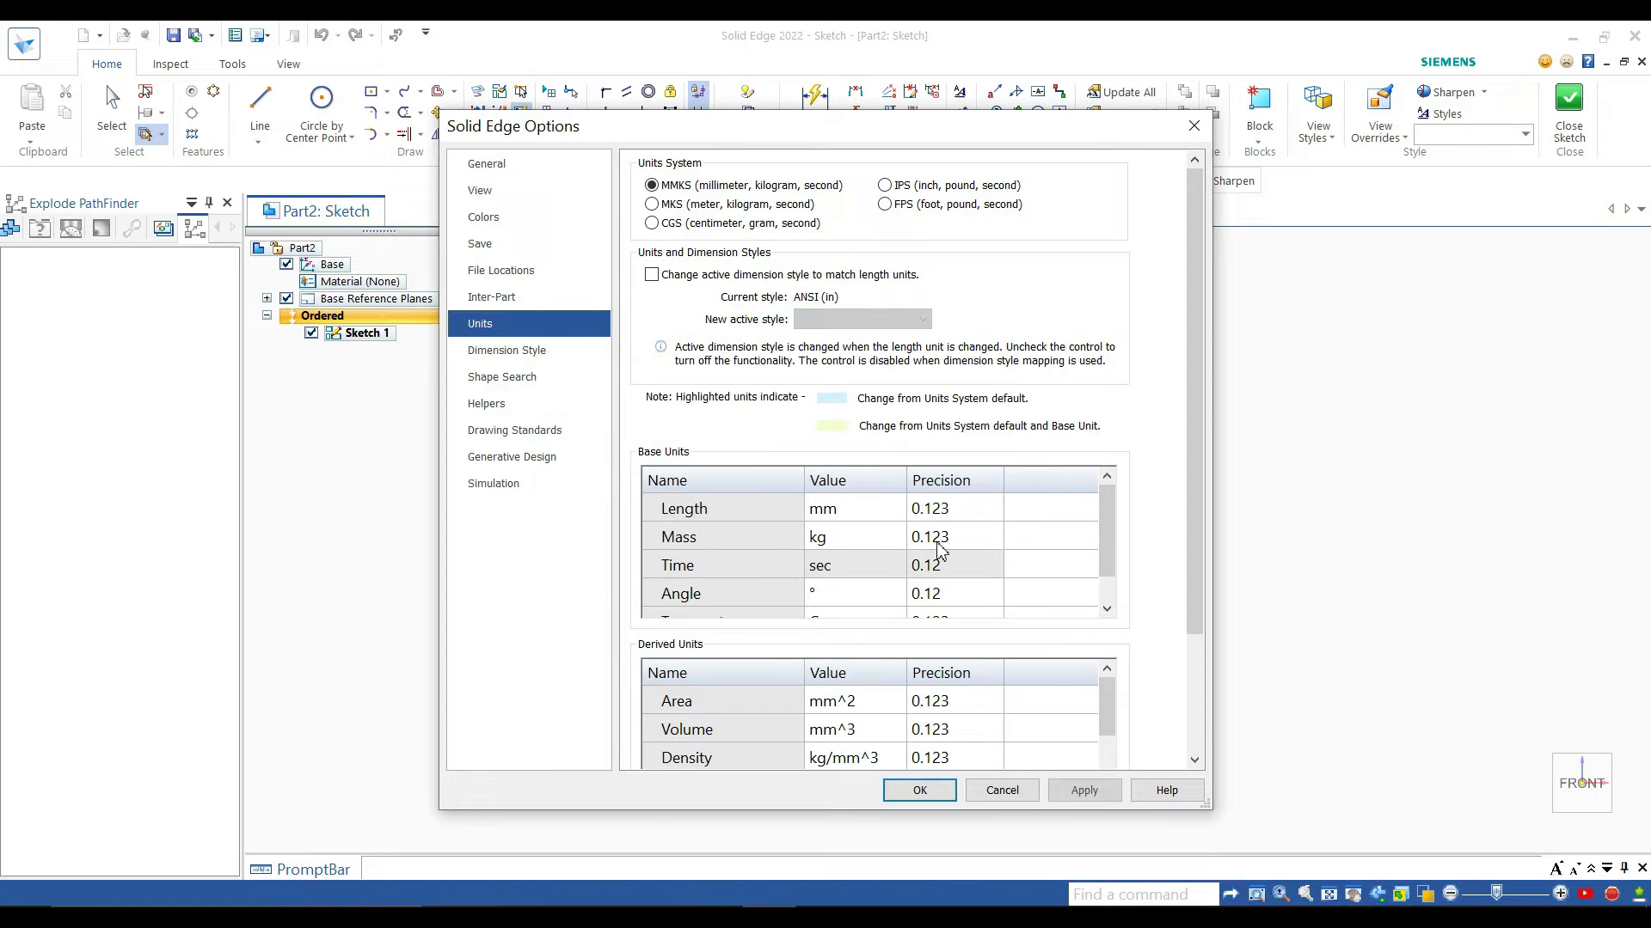
click(924, 792)
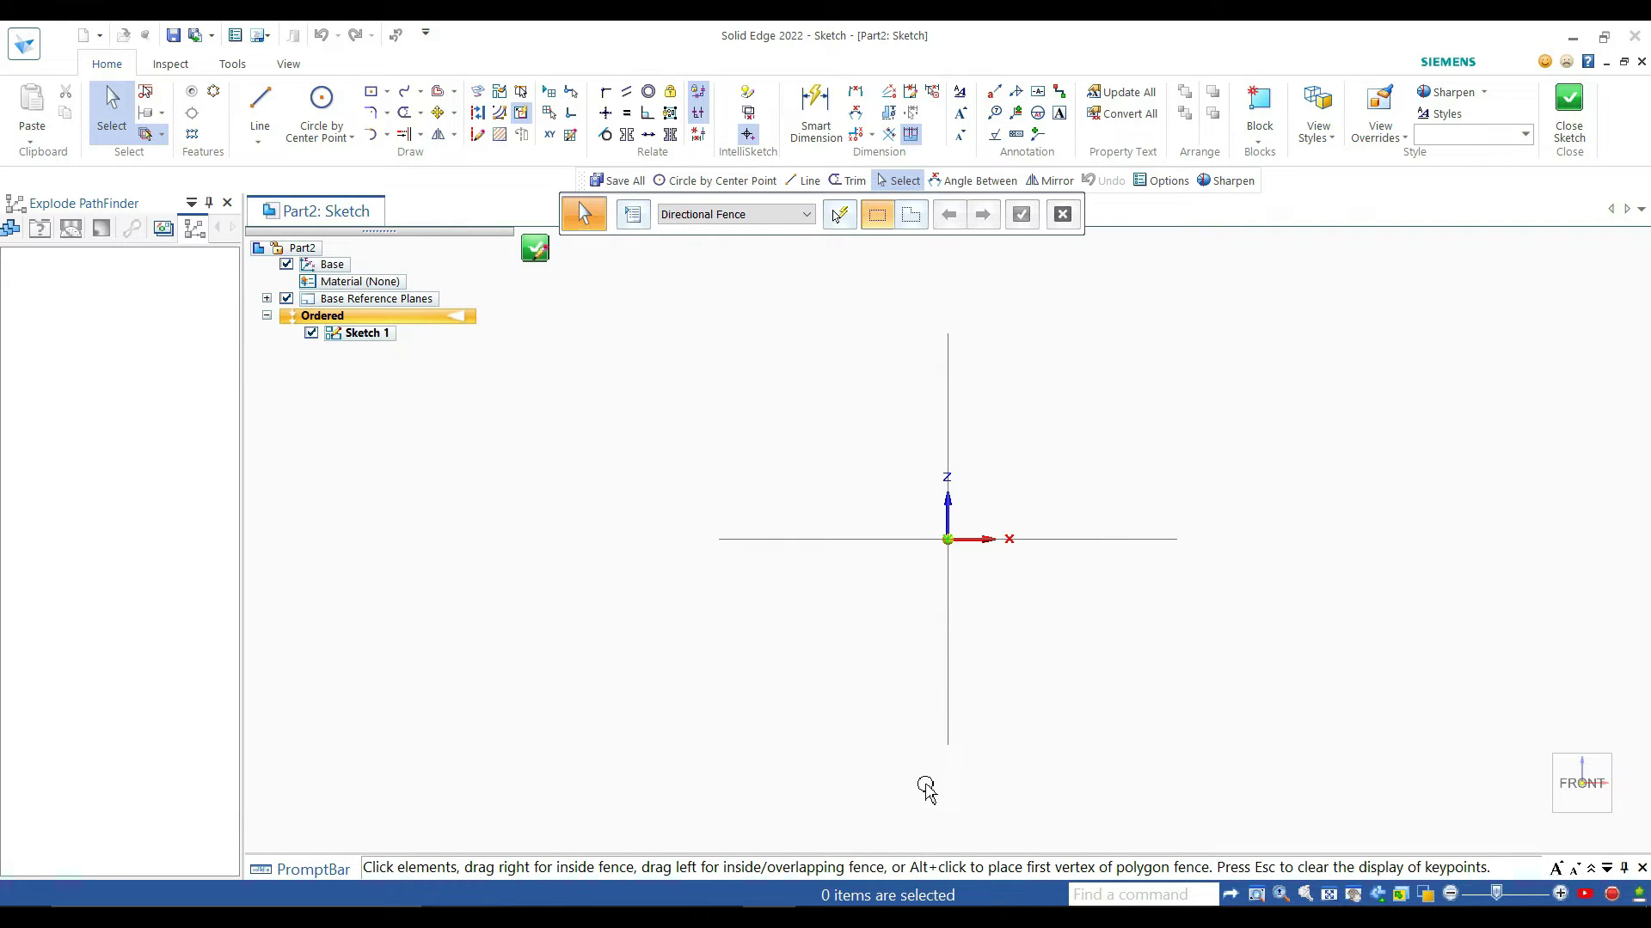
Step: Draw a 105 mm diameter circle centred on the origin and finish the sketch
click(322, 116)
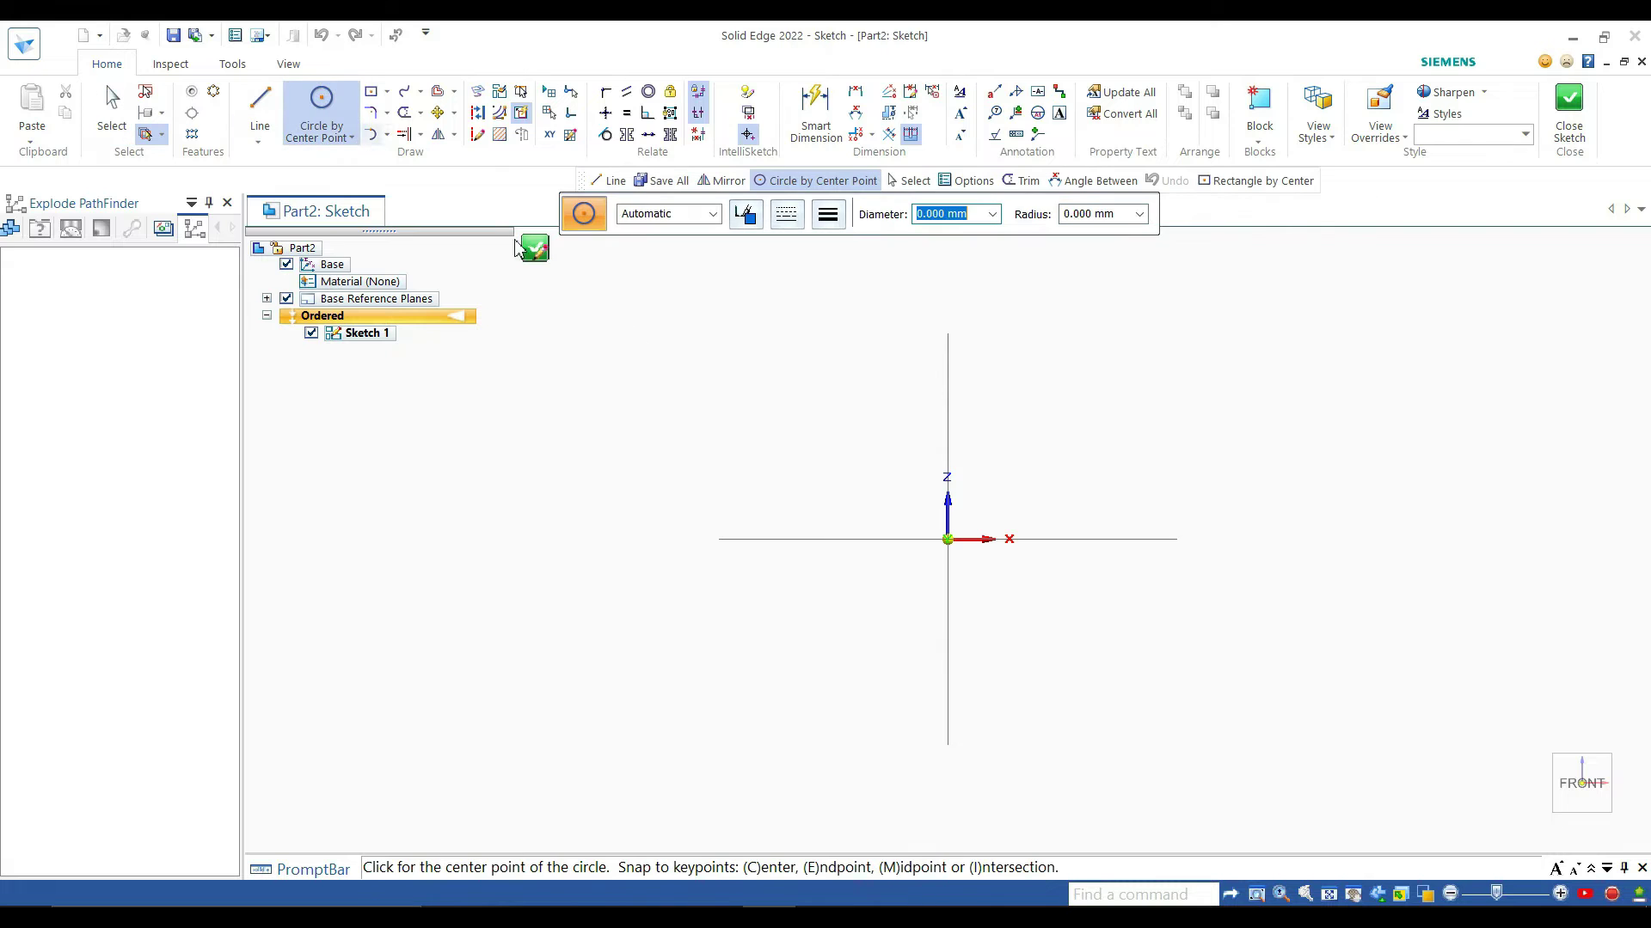
click(947, 539)
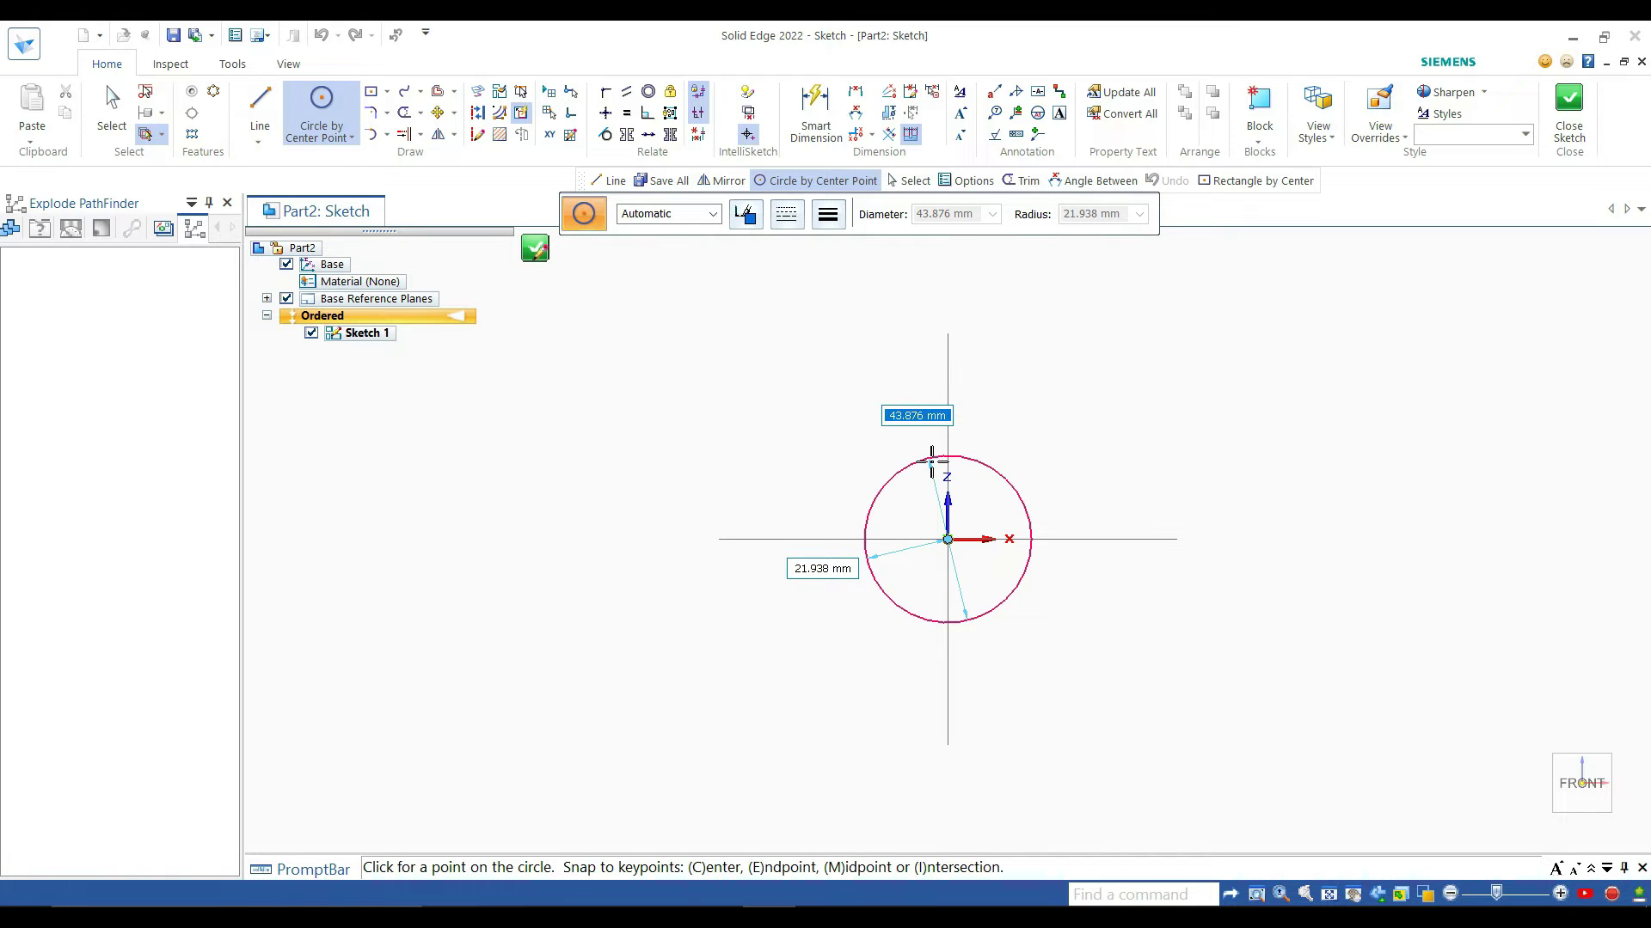
text(105.000)
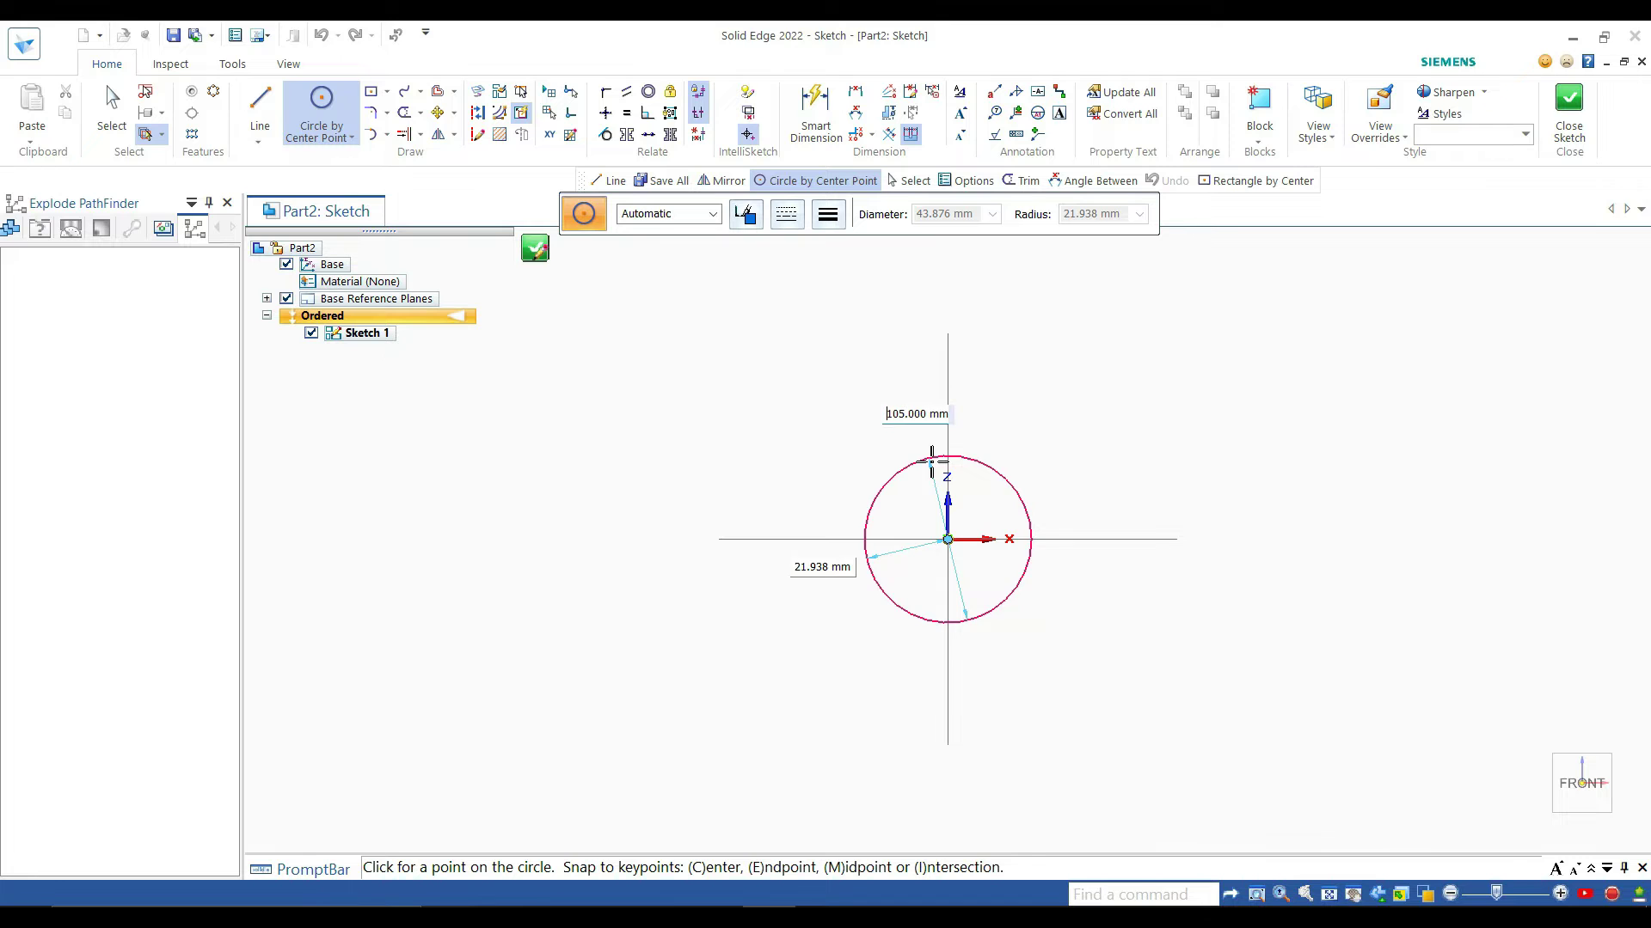
key(Return)
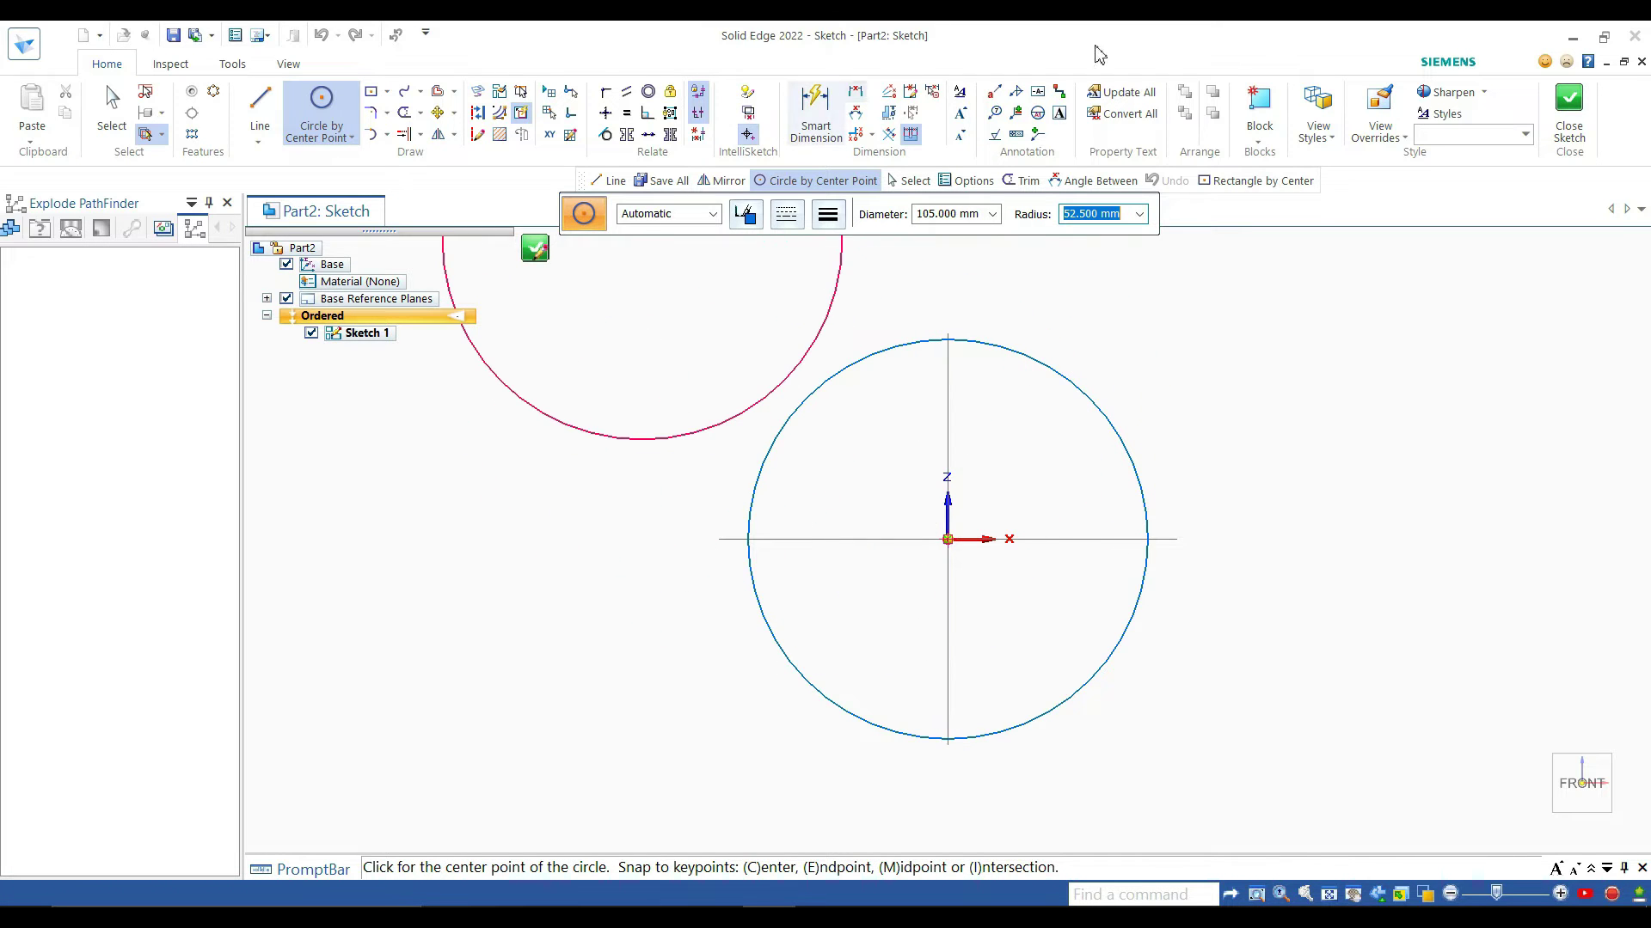
click(1571, 105)
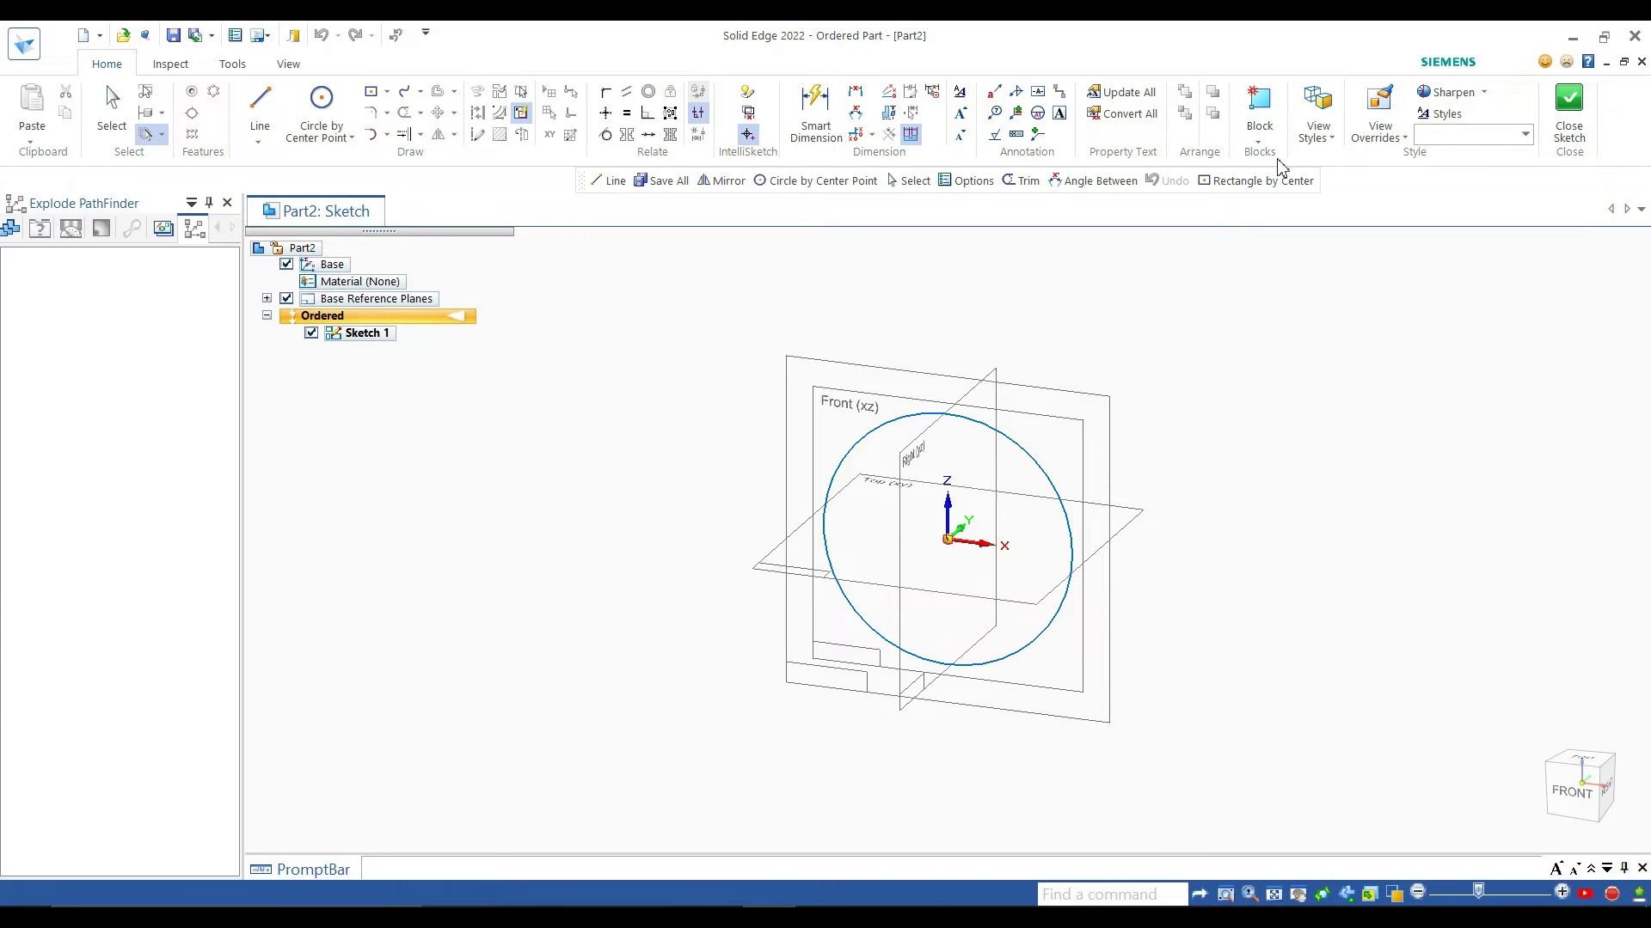
Step: Extrude the circle chain from the sketch by 20 mm toward the positive Y side of the Front plane
click(539, 114)
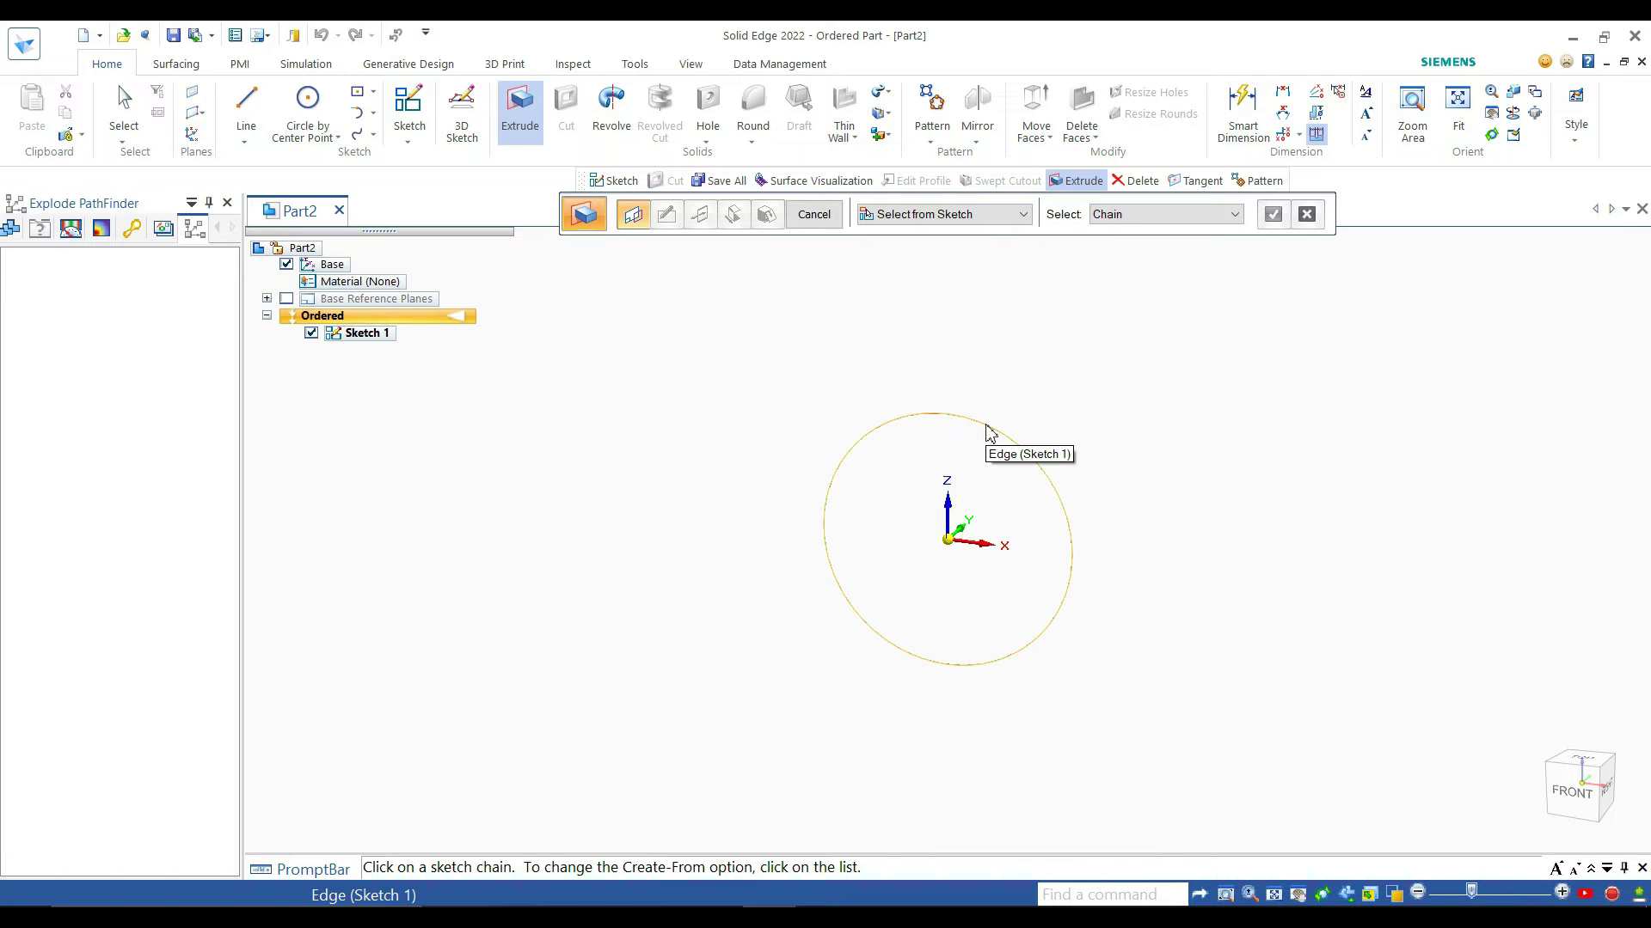
click(949, 216)
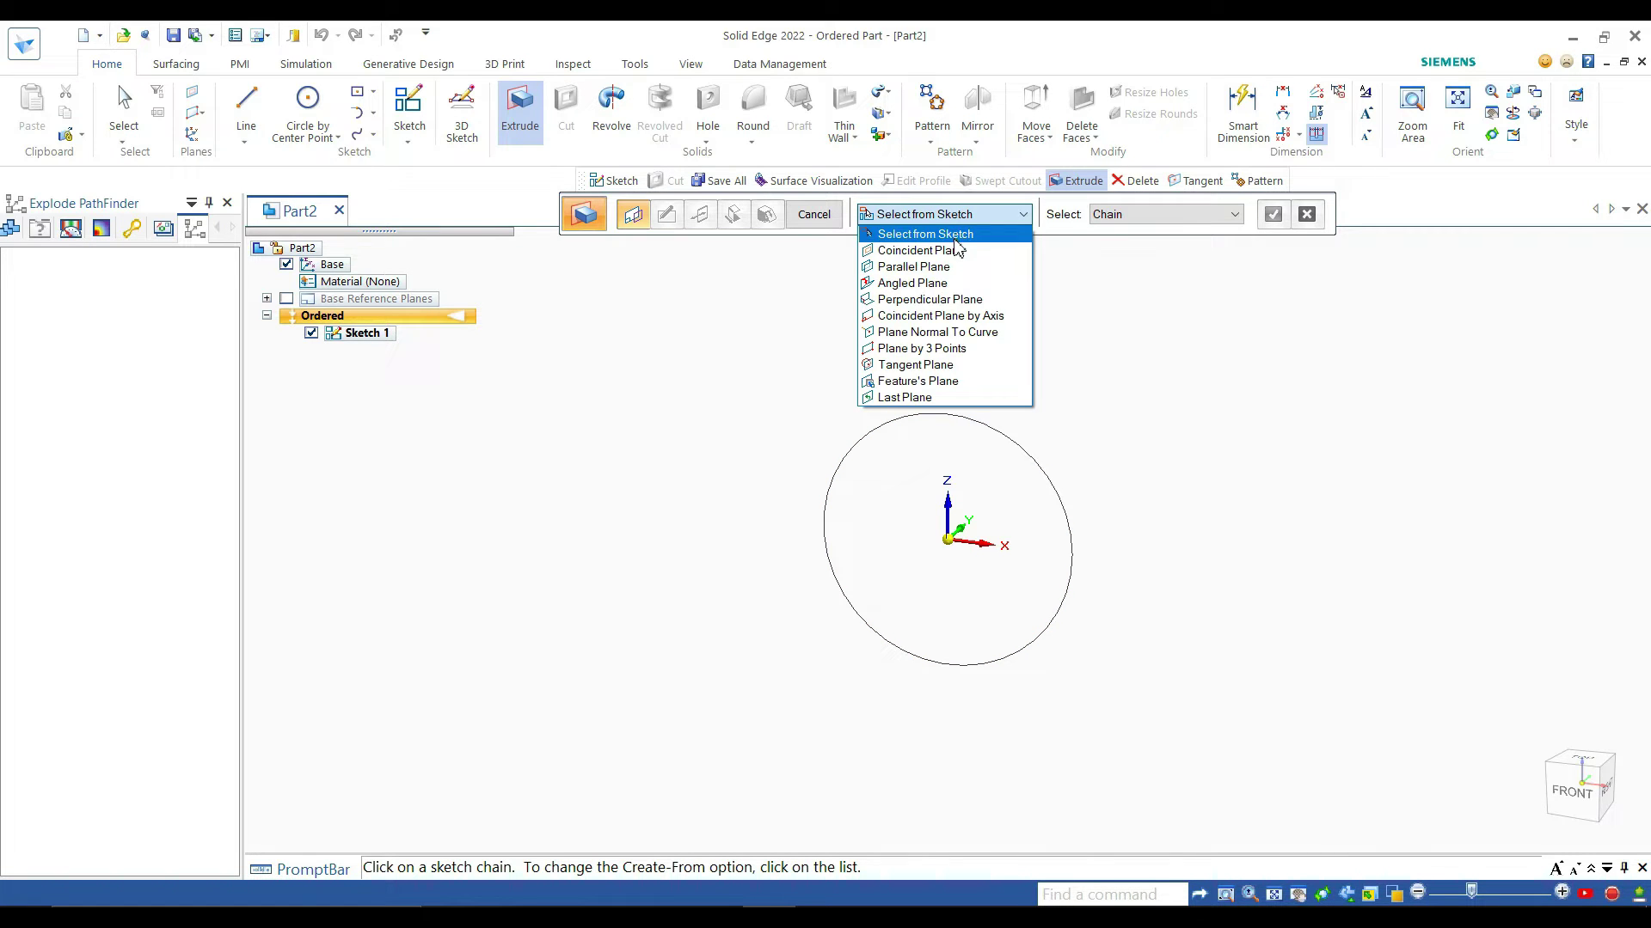
click(954, 238)
click(960, 416)
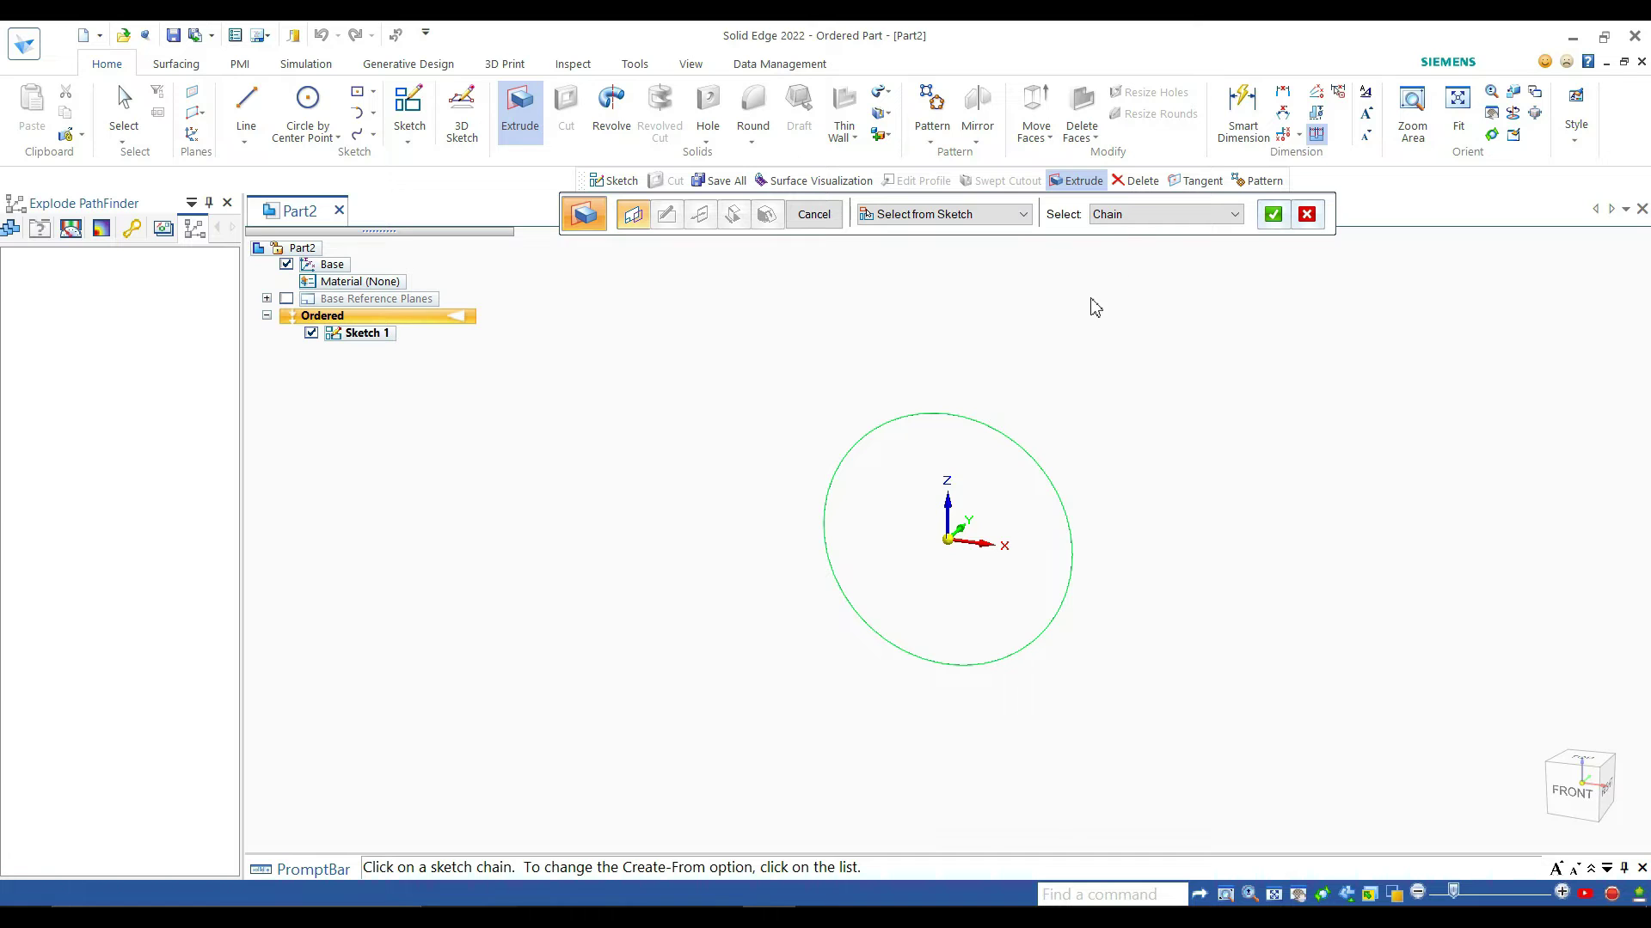
click(1274, 215)
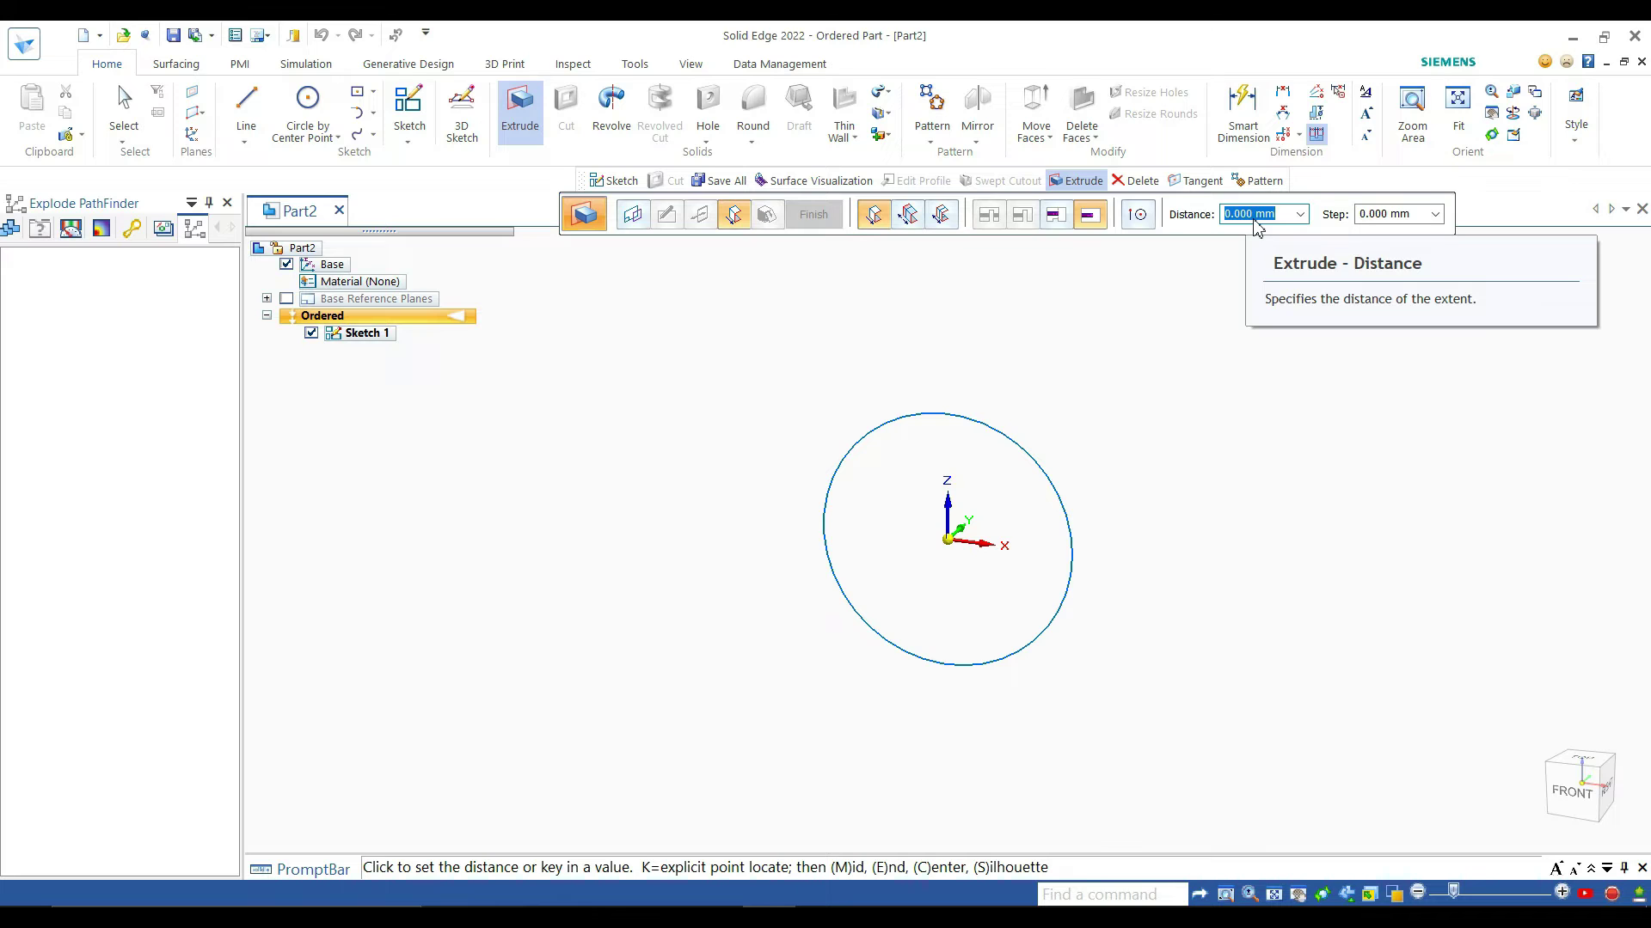
text(20)
key(Return)
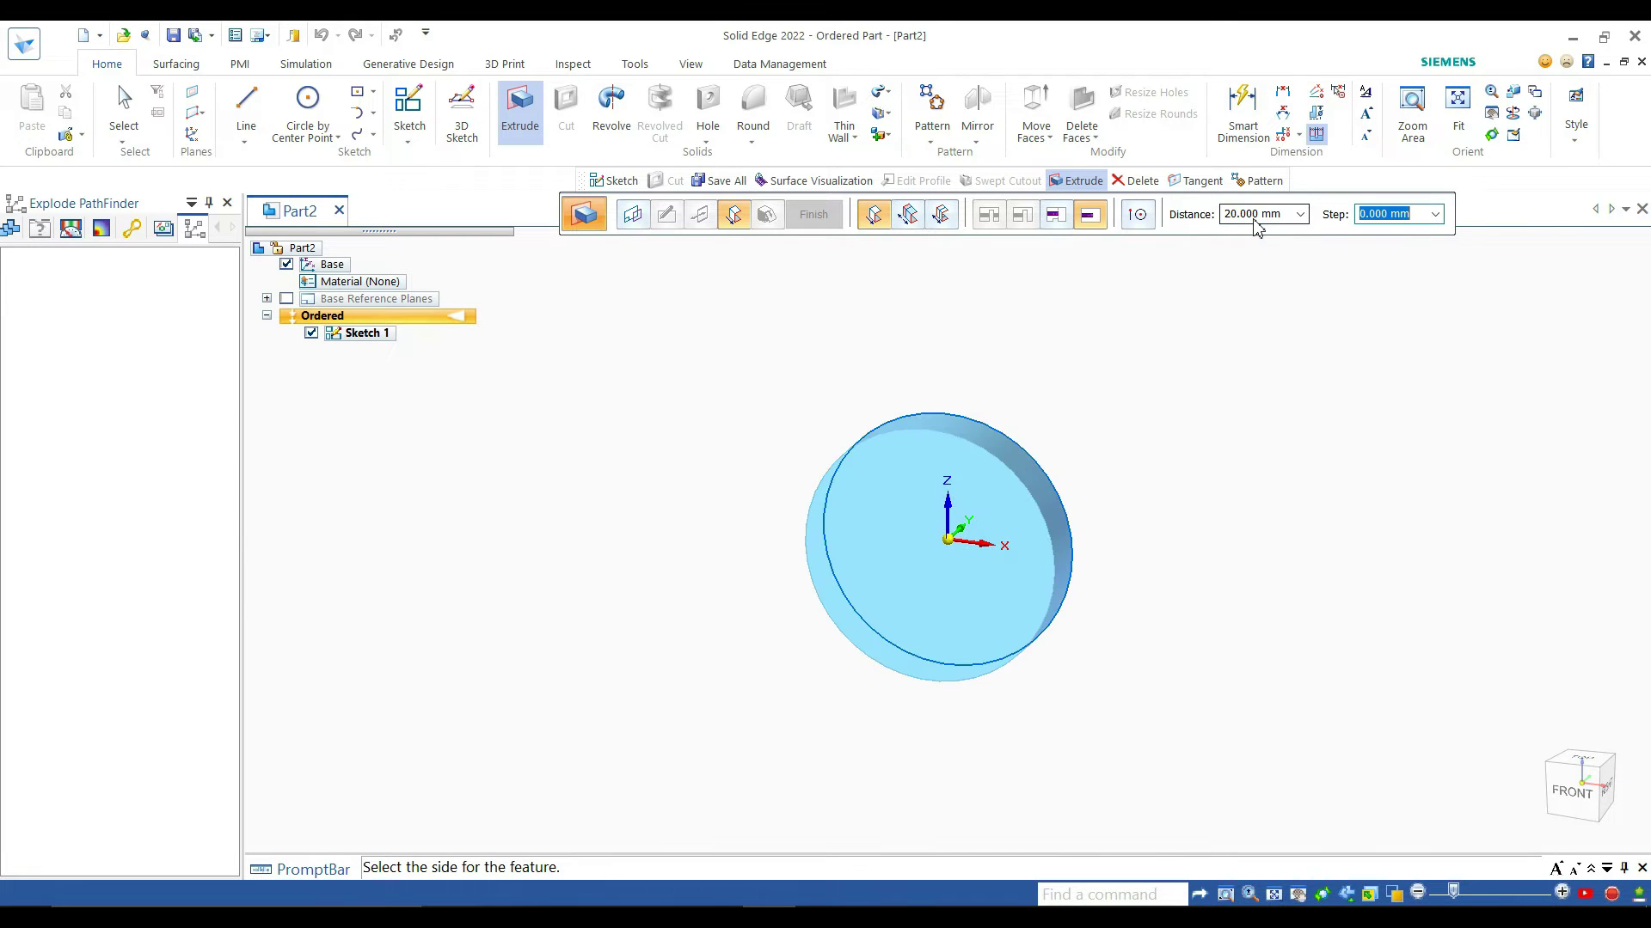
click(938, 473)
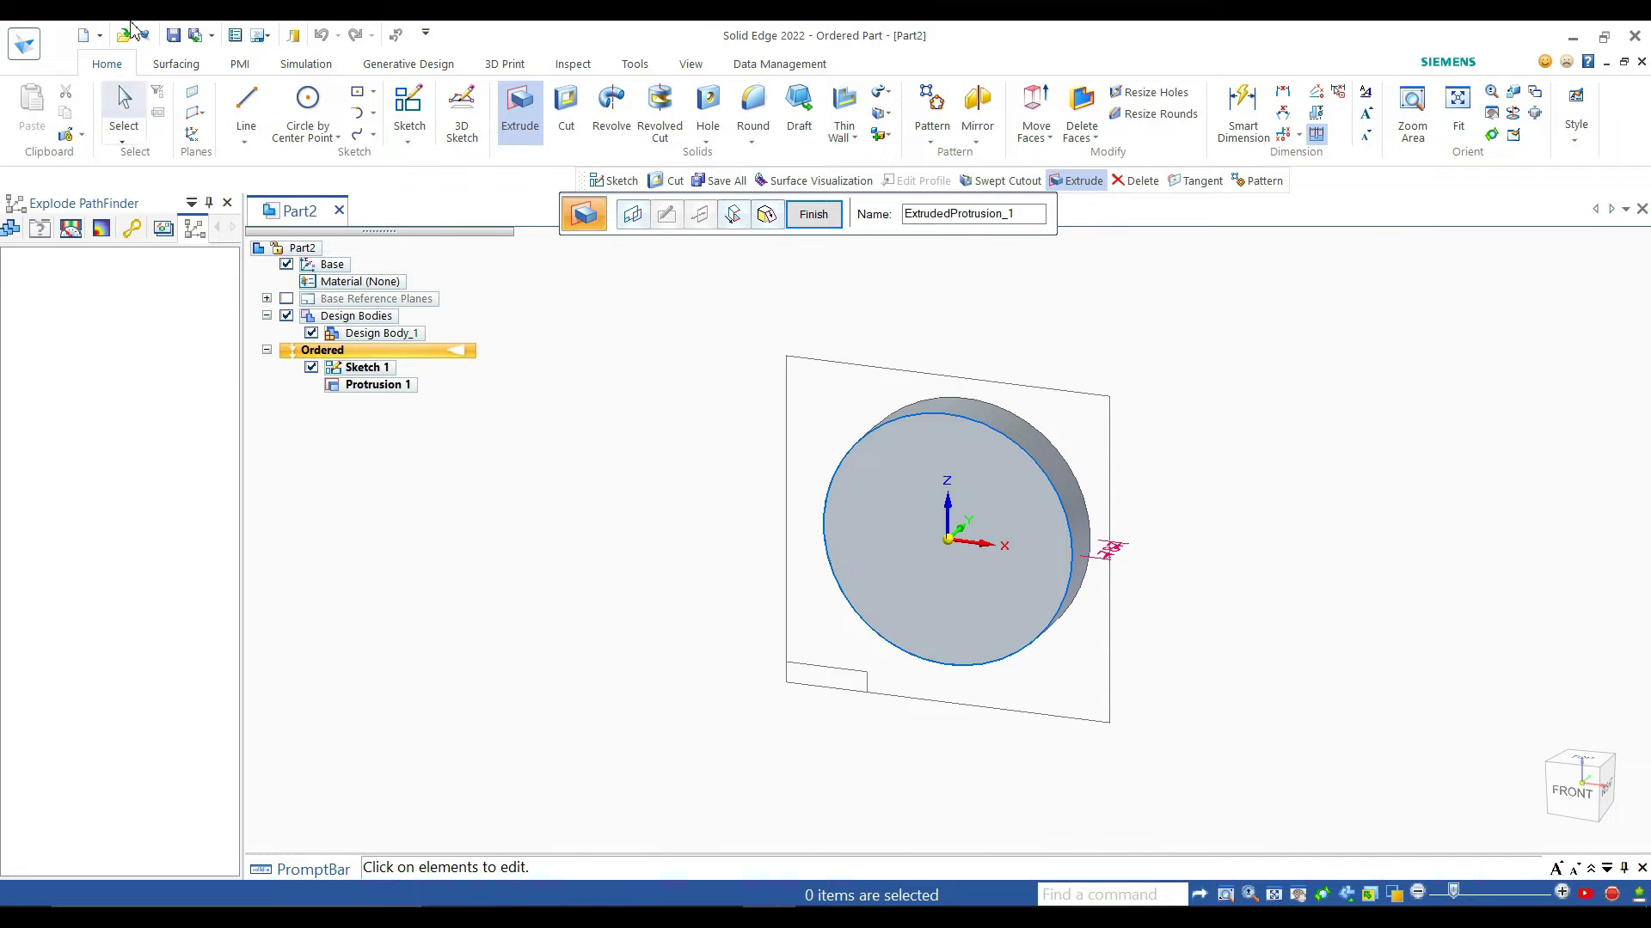
Step: Show the base reference planes and start a second sketch on the Front (xz) plane
click(413, 104)
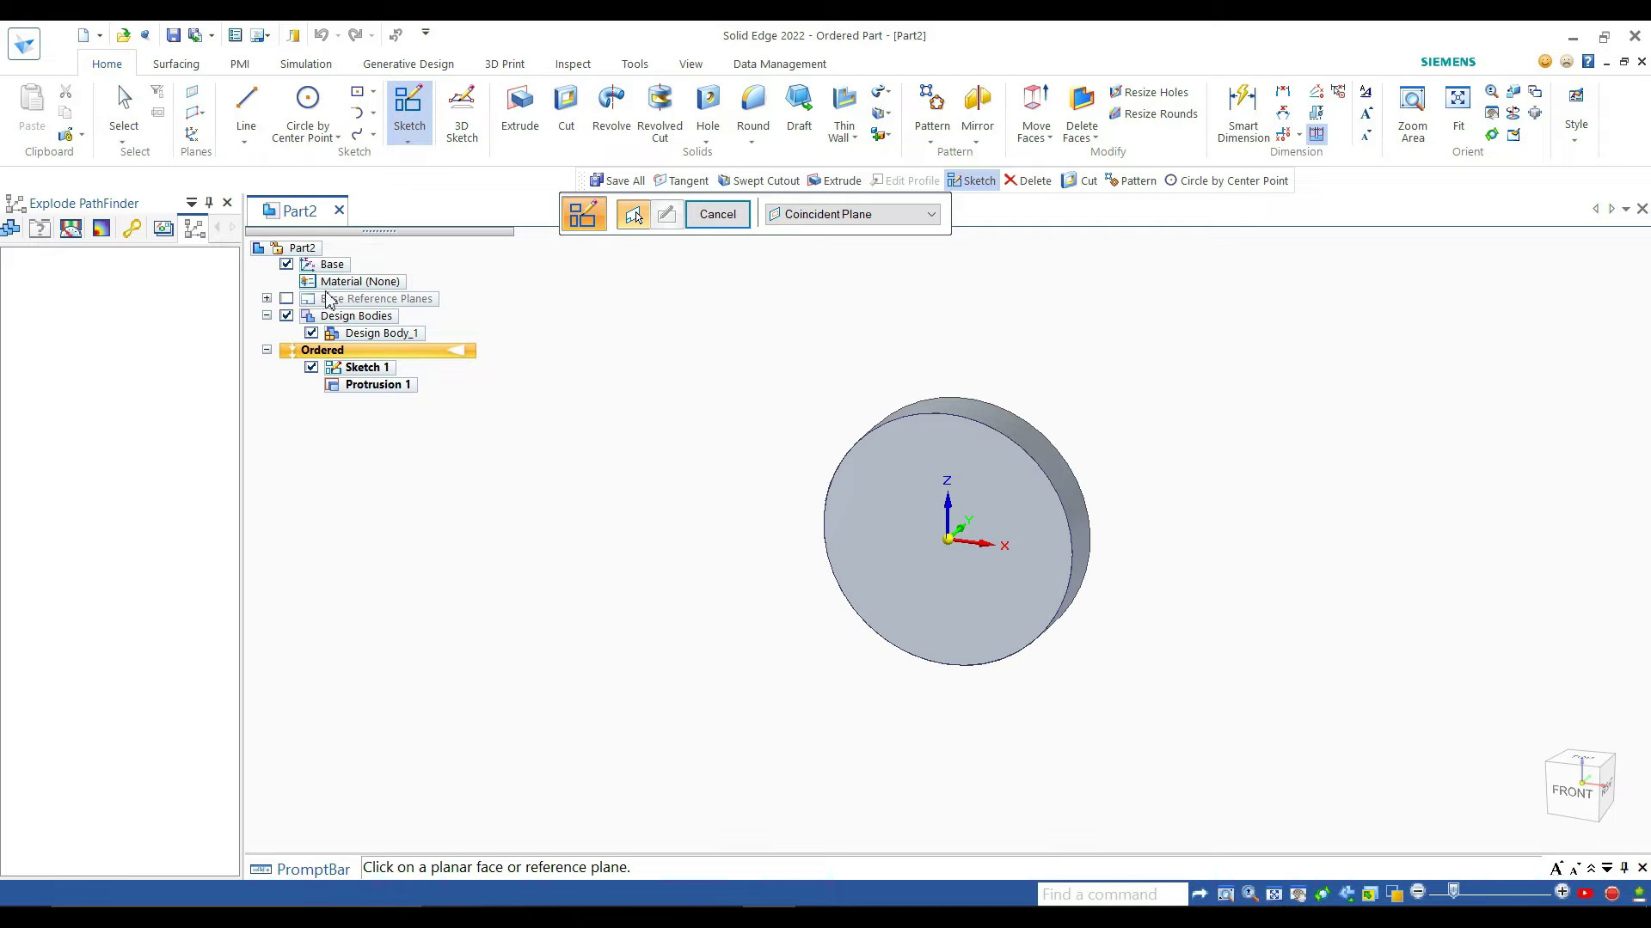
click(287, 298)
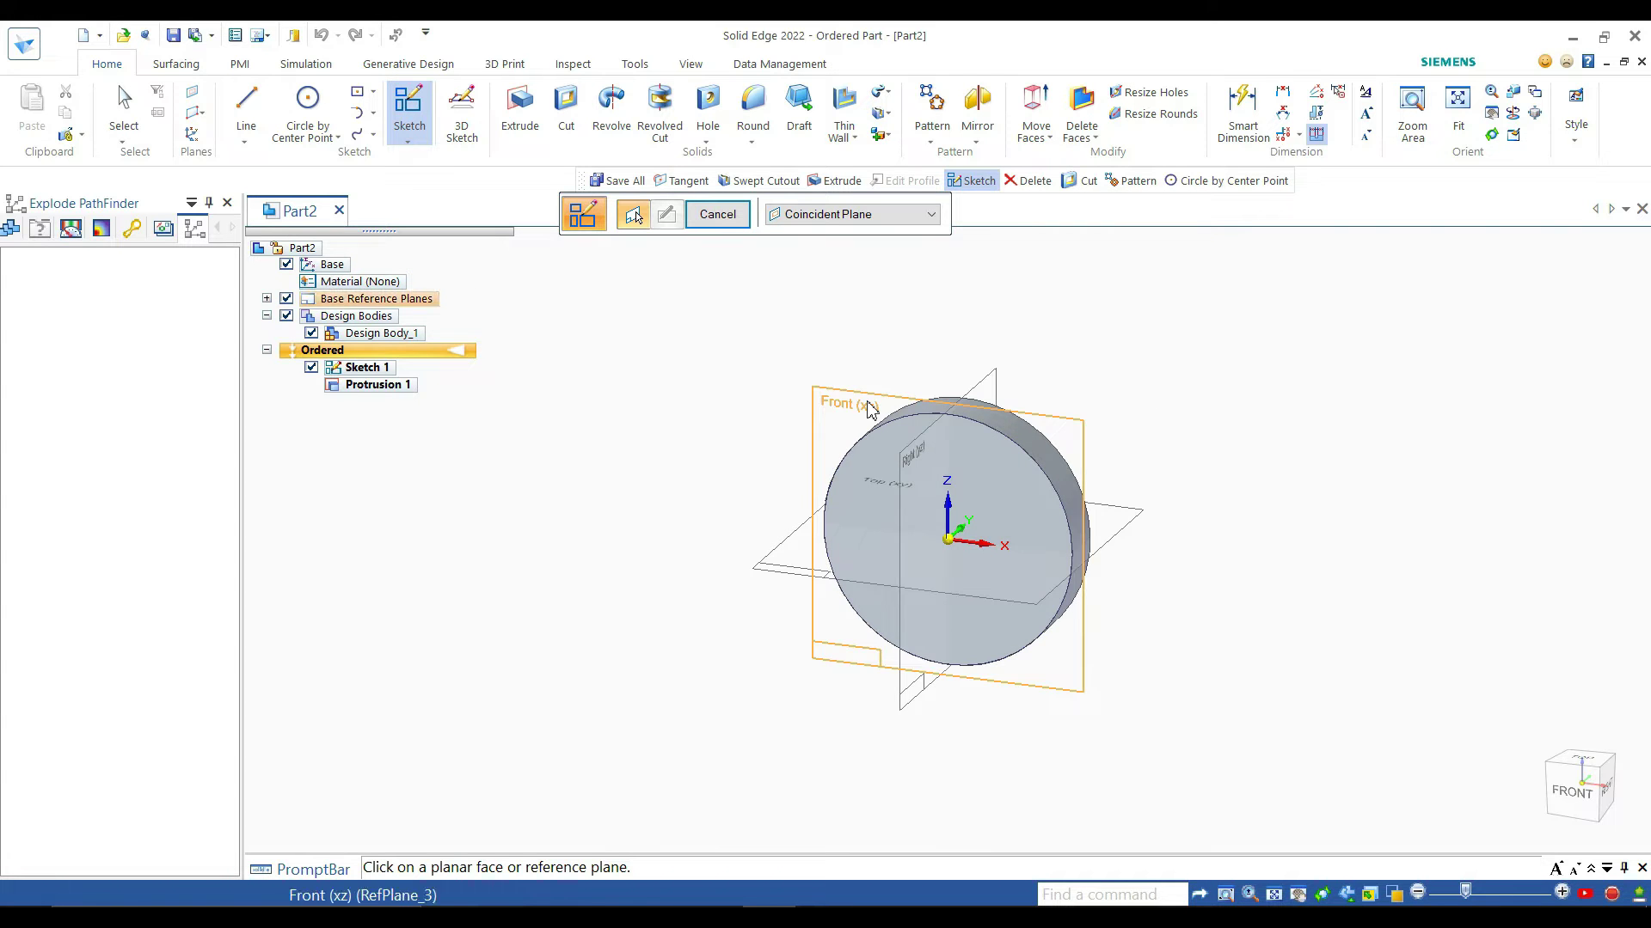
click(870, 400)
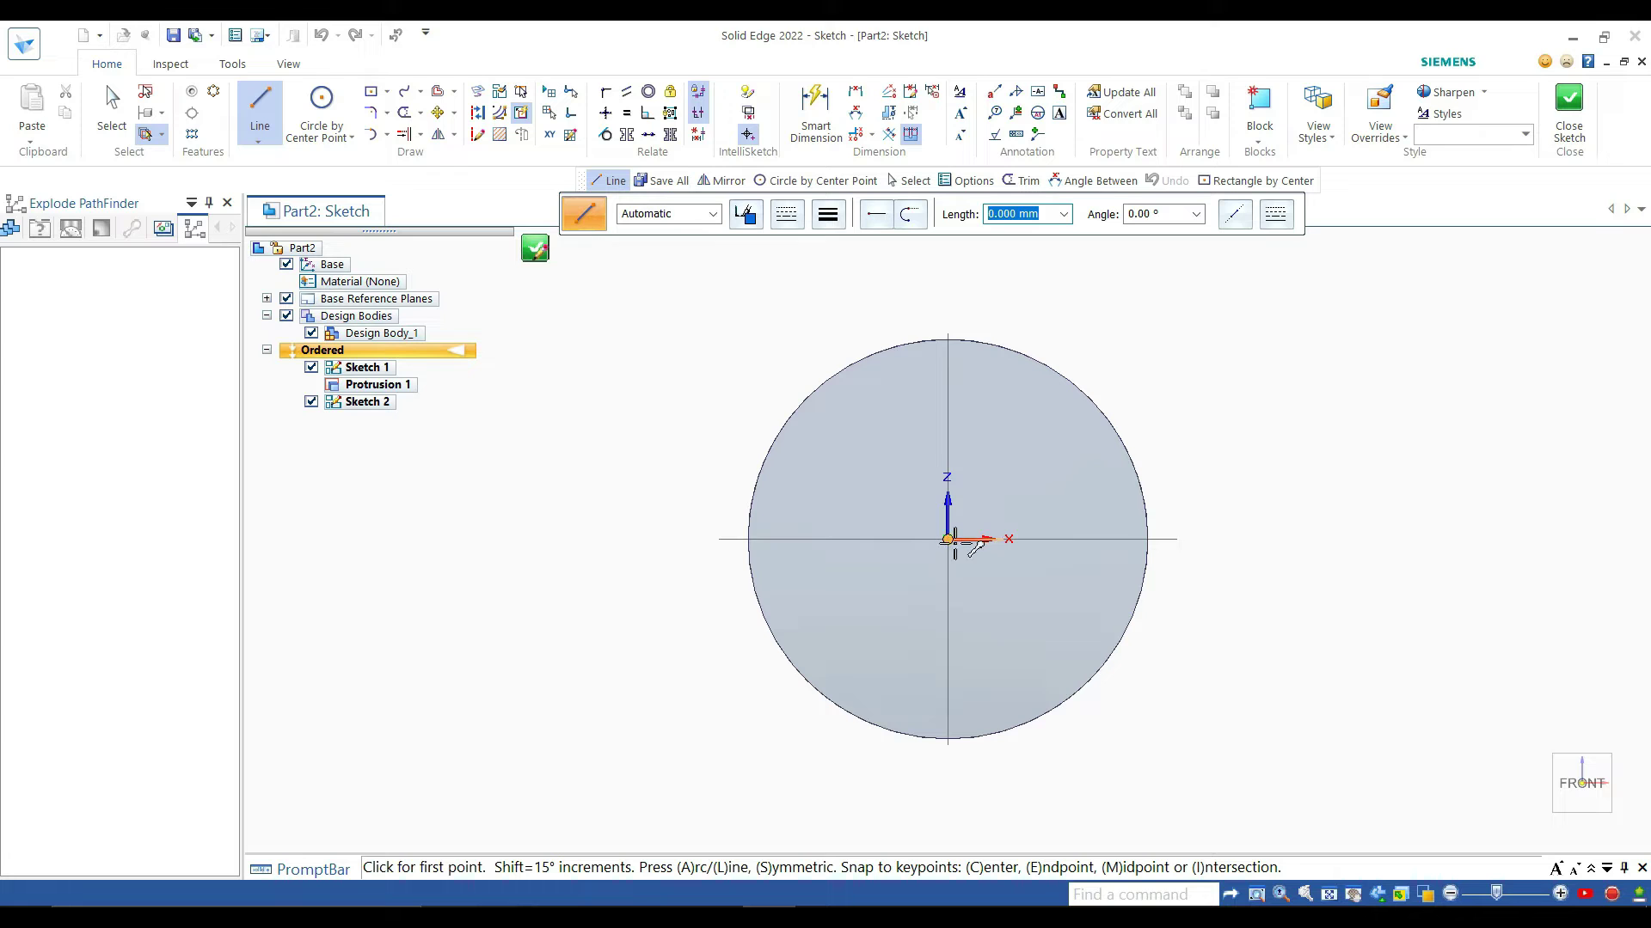
Step: Draw a 104 mm diameter circle centred on the origin of the second sketch
click(949, 540)
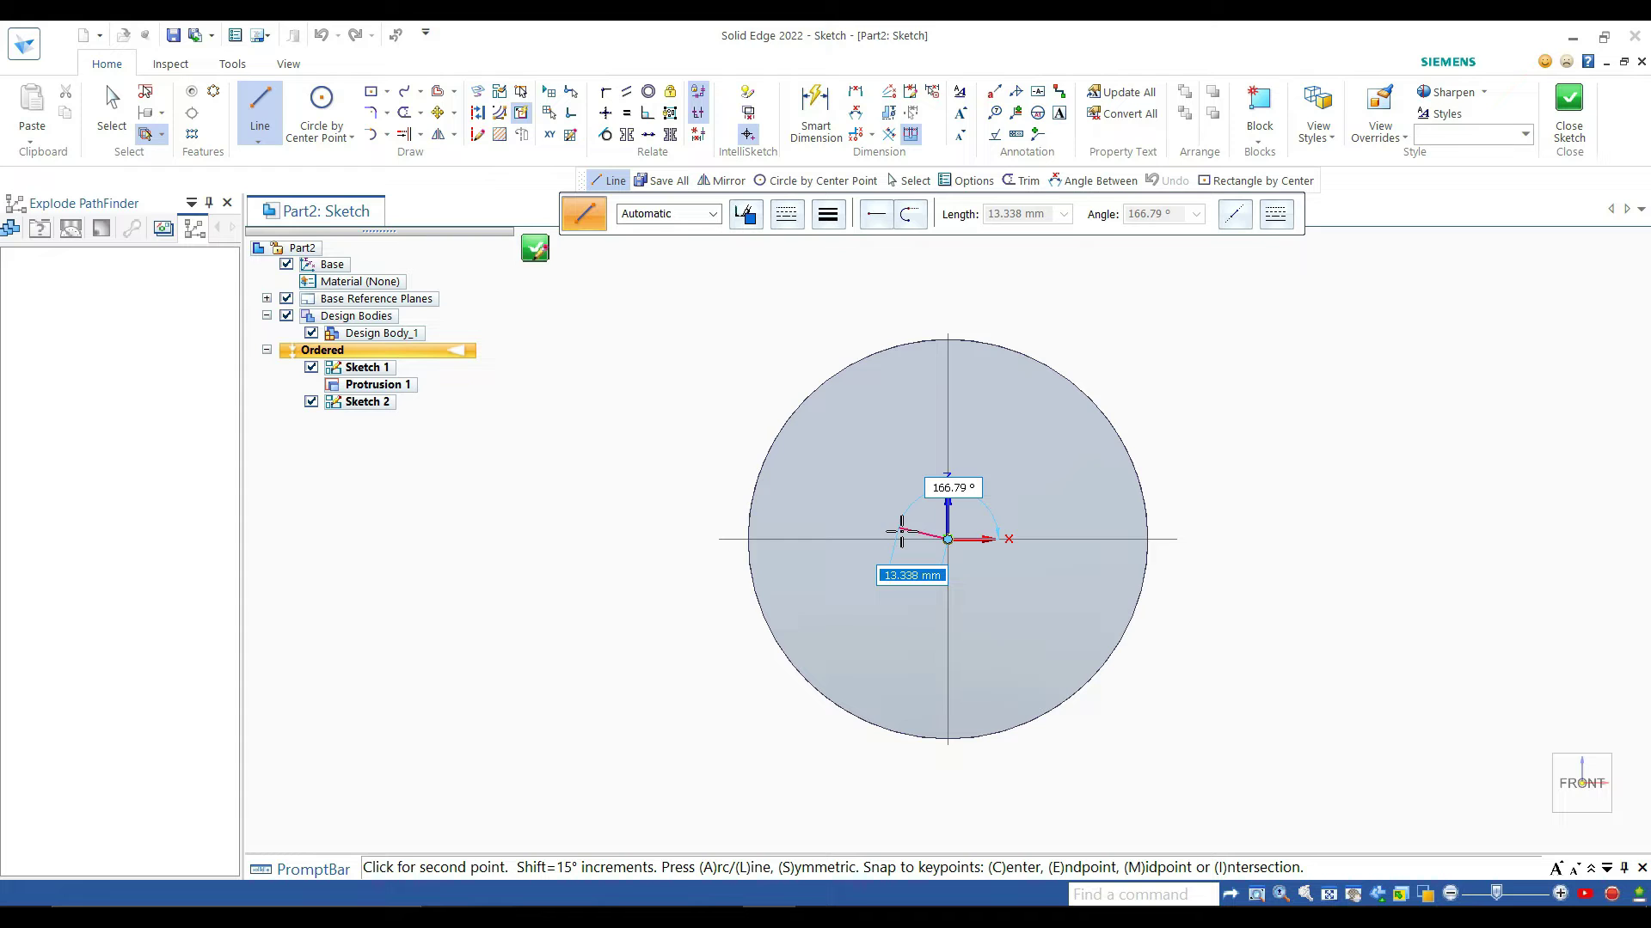
click(320, 118)
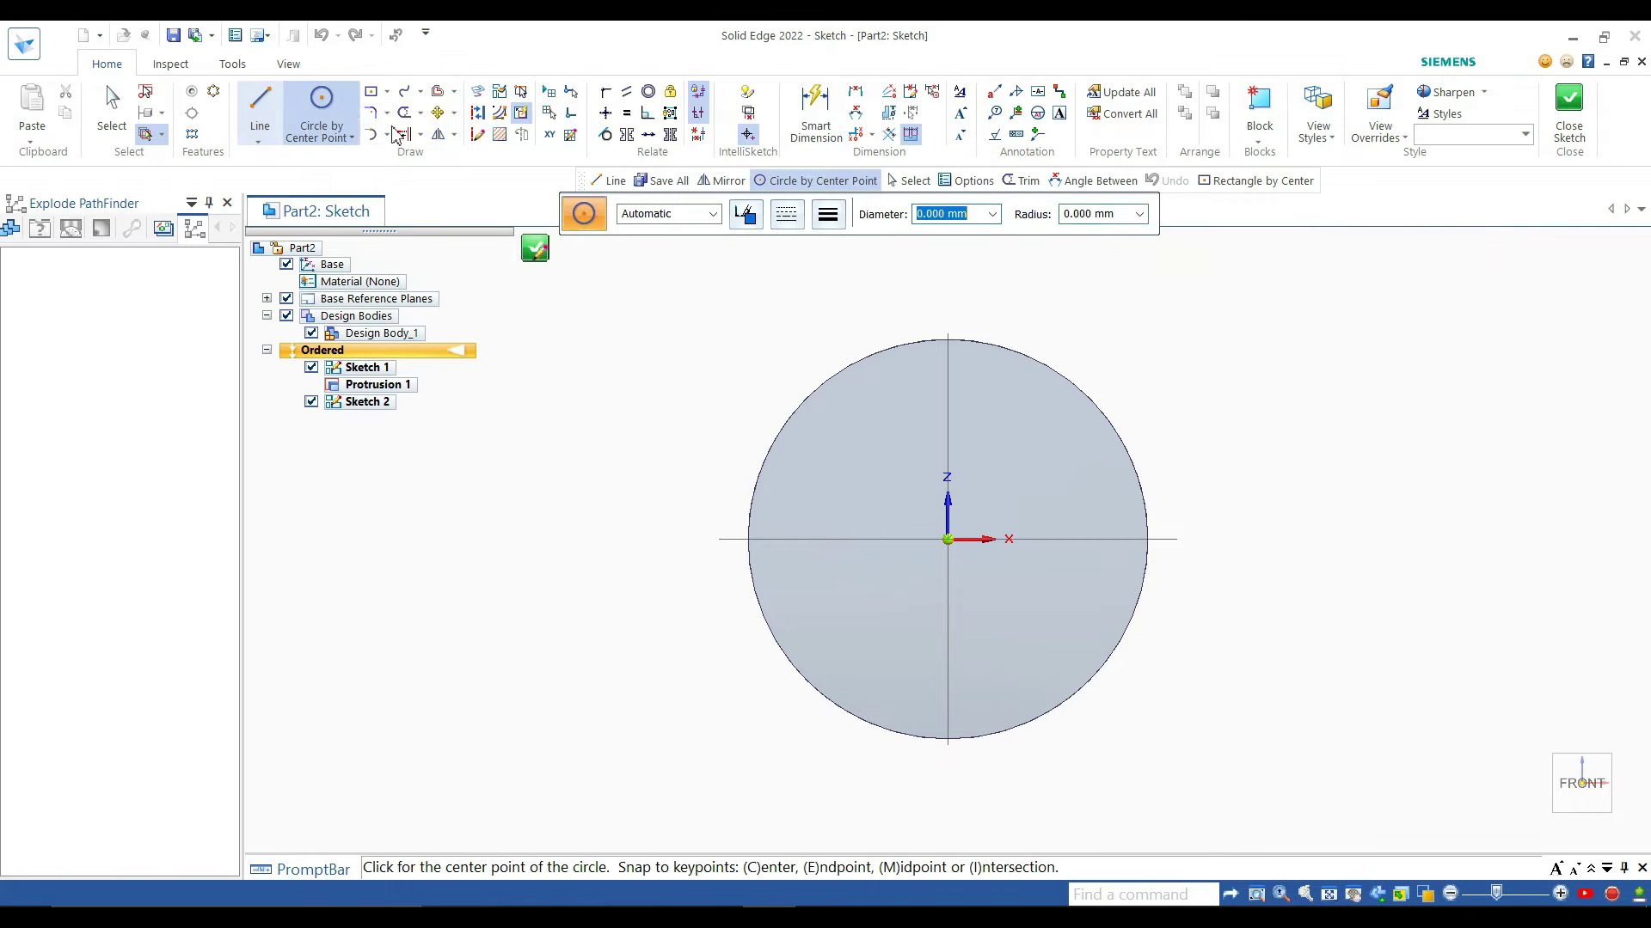
click(947, 539)
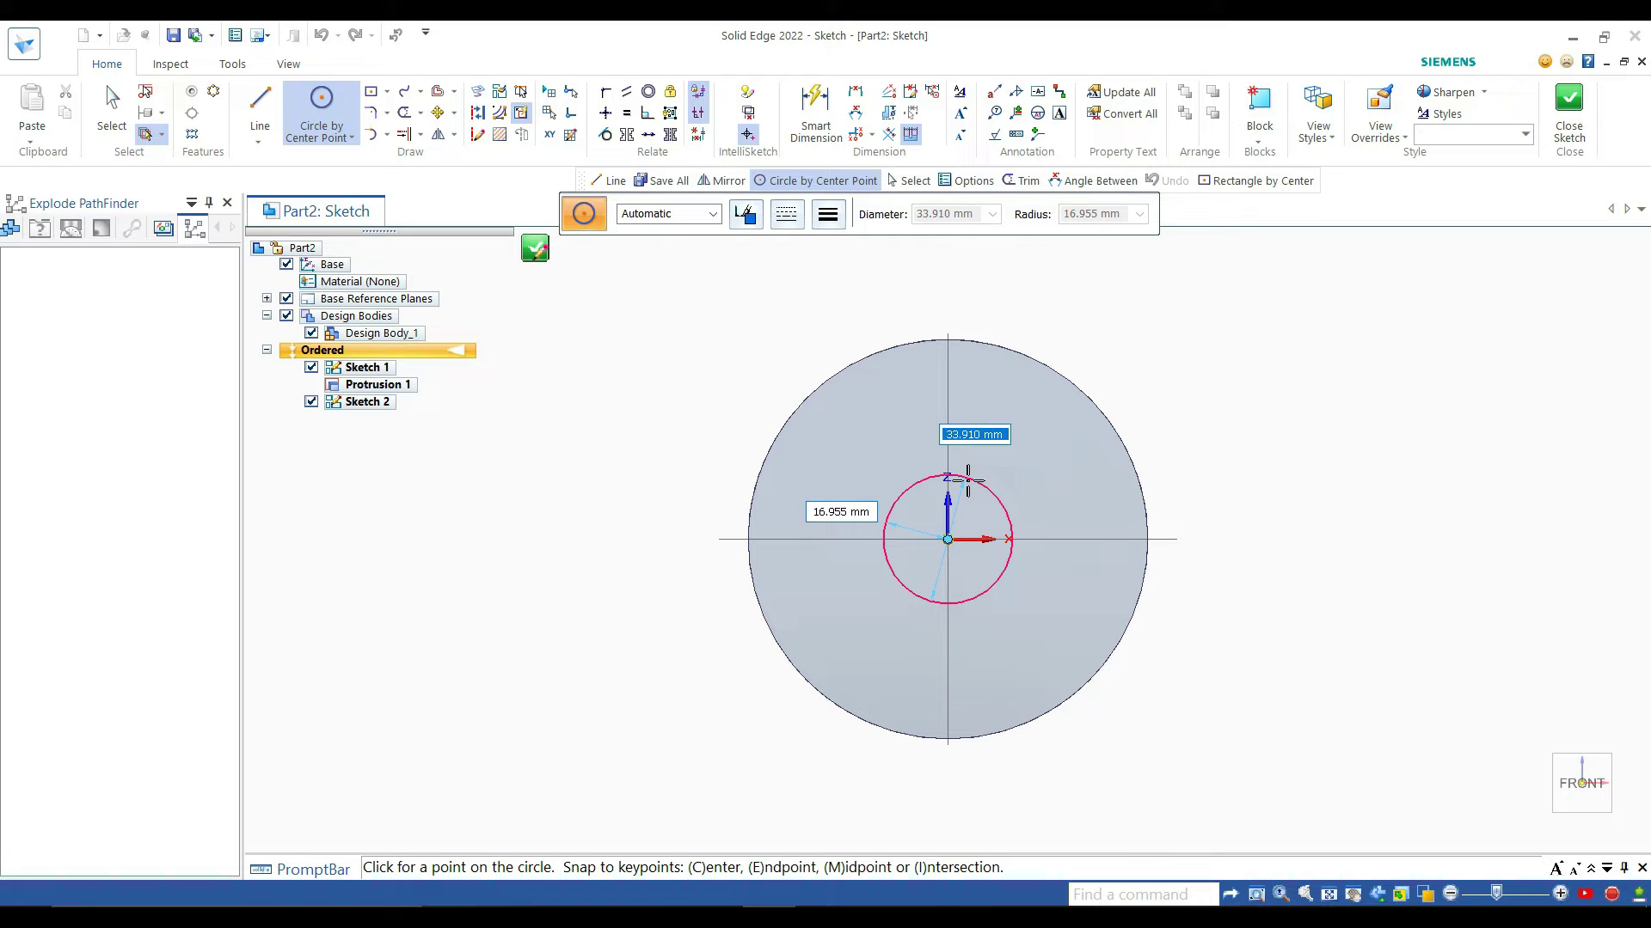
text(105)
key(Return)
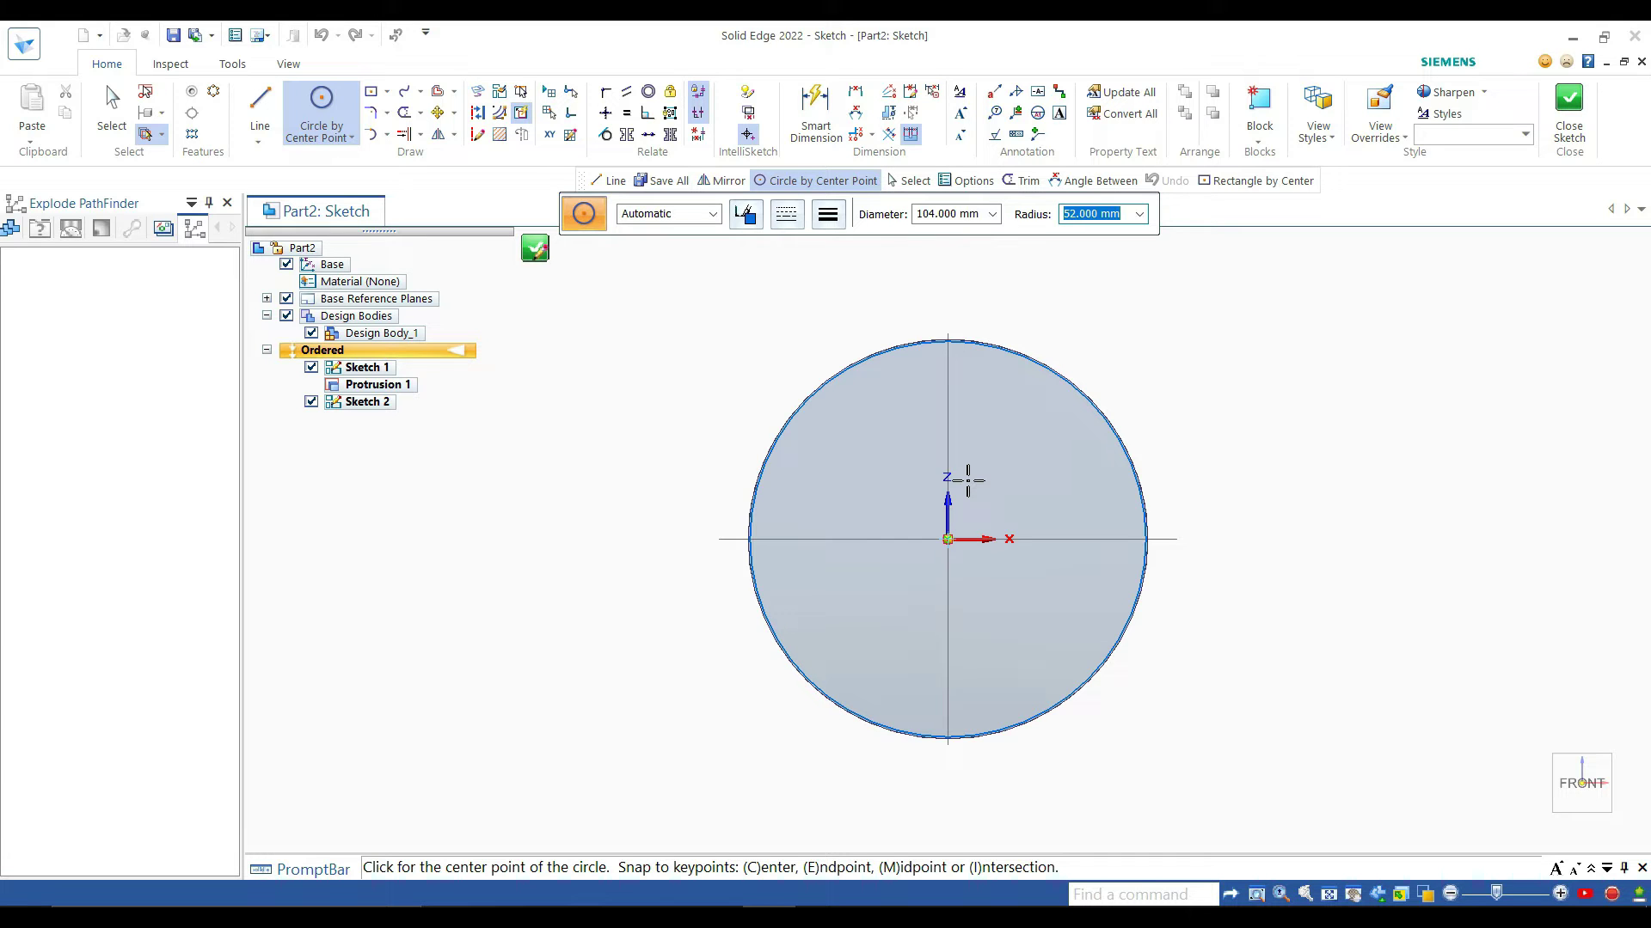
Step: Set the diameter of the sketched circle near the disc's outer edge to 107 mm
scroll(969, 479, down, 1)
scroll(968, 473, up, 4)
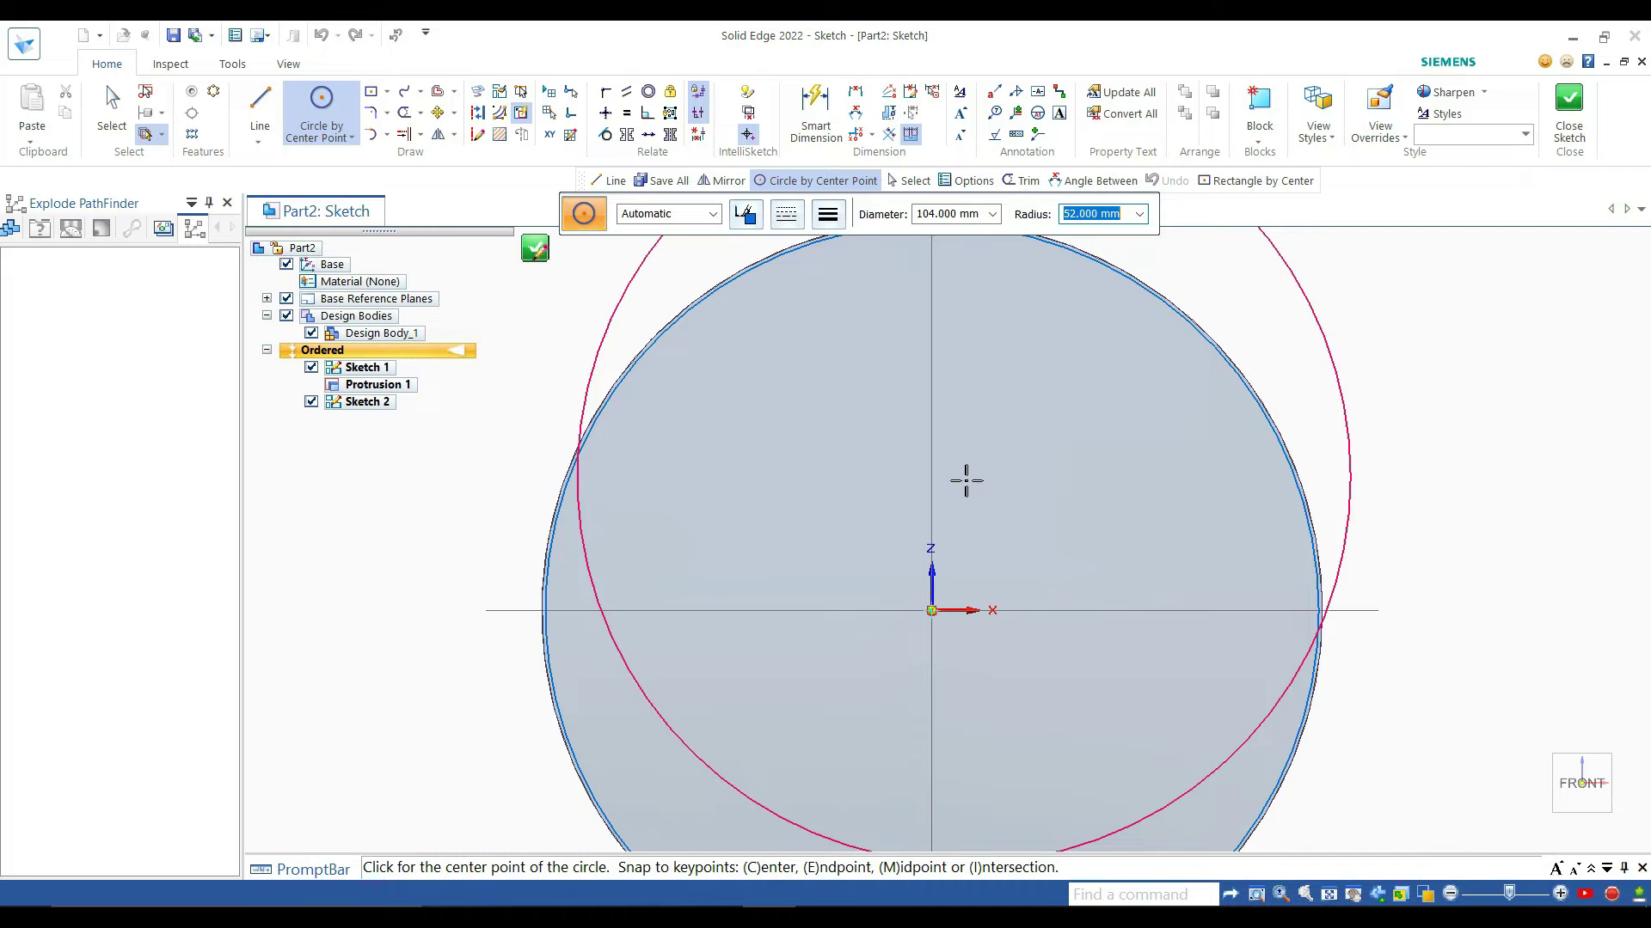
scroll(967, 482, up, 3)
scroll(965, 488, down, 2)
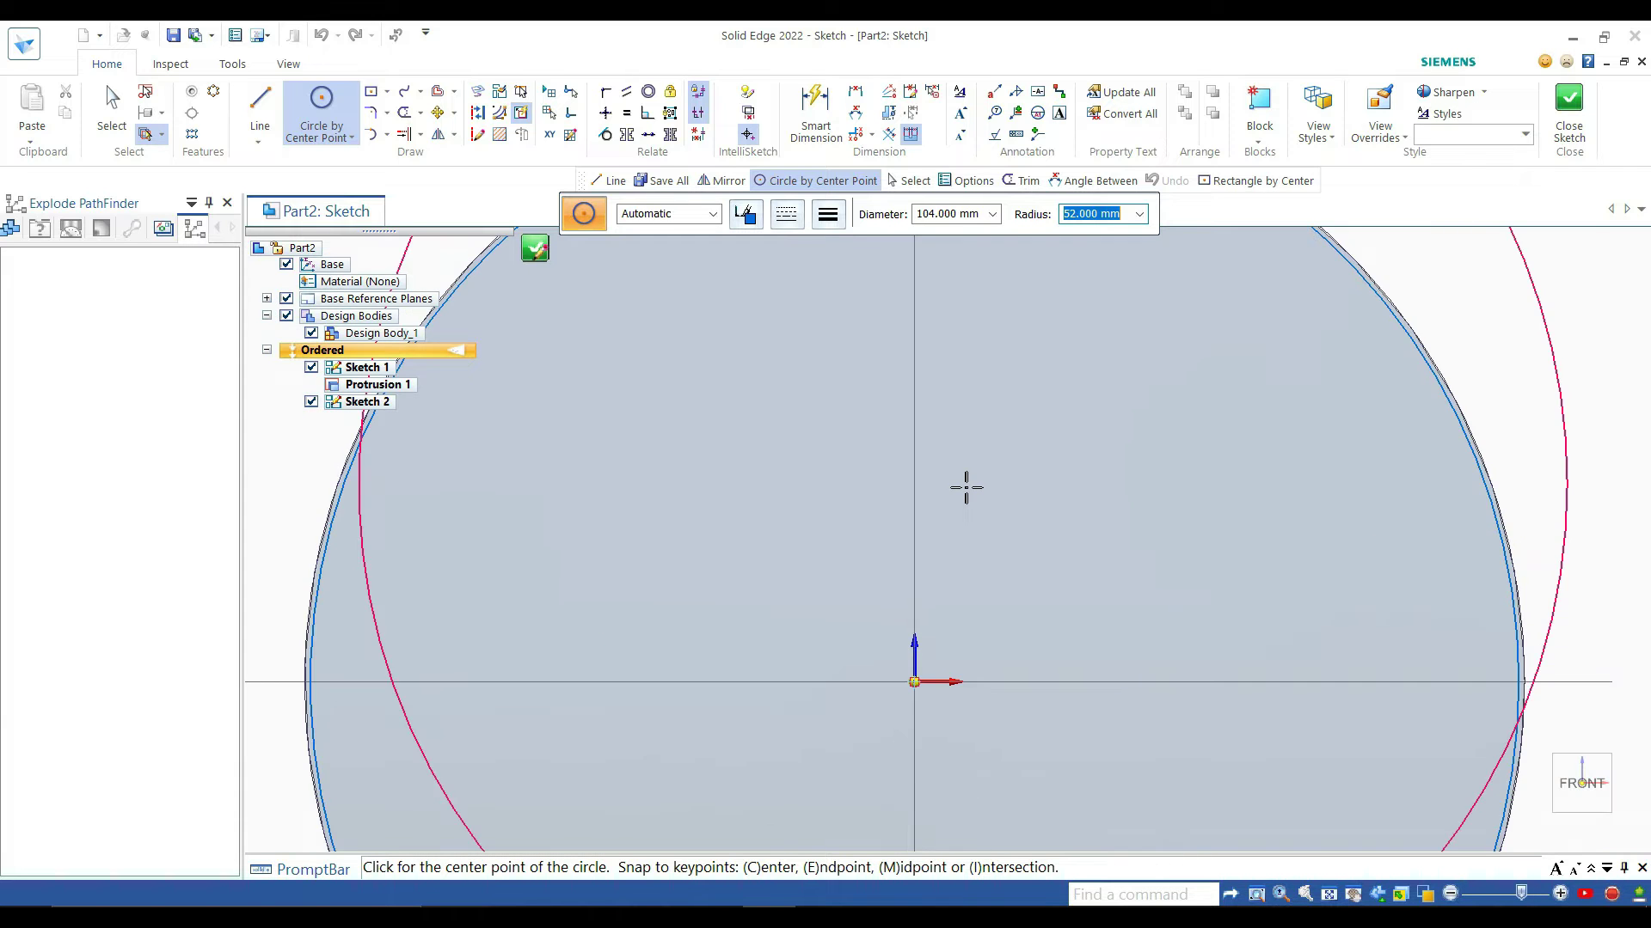
scroll(965, 487, up, 4)
scroll(966, 488, down, 4)
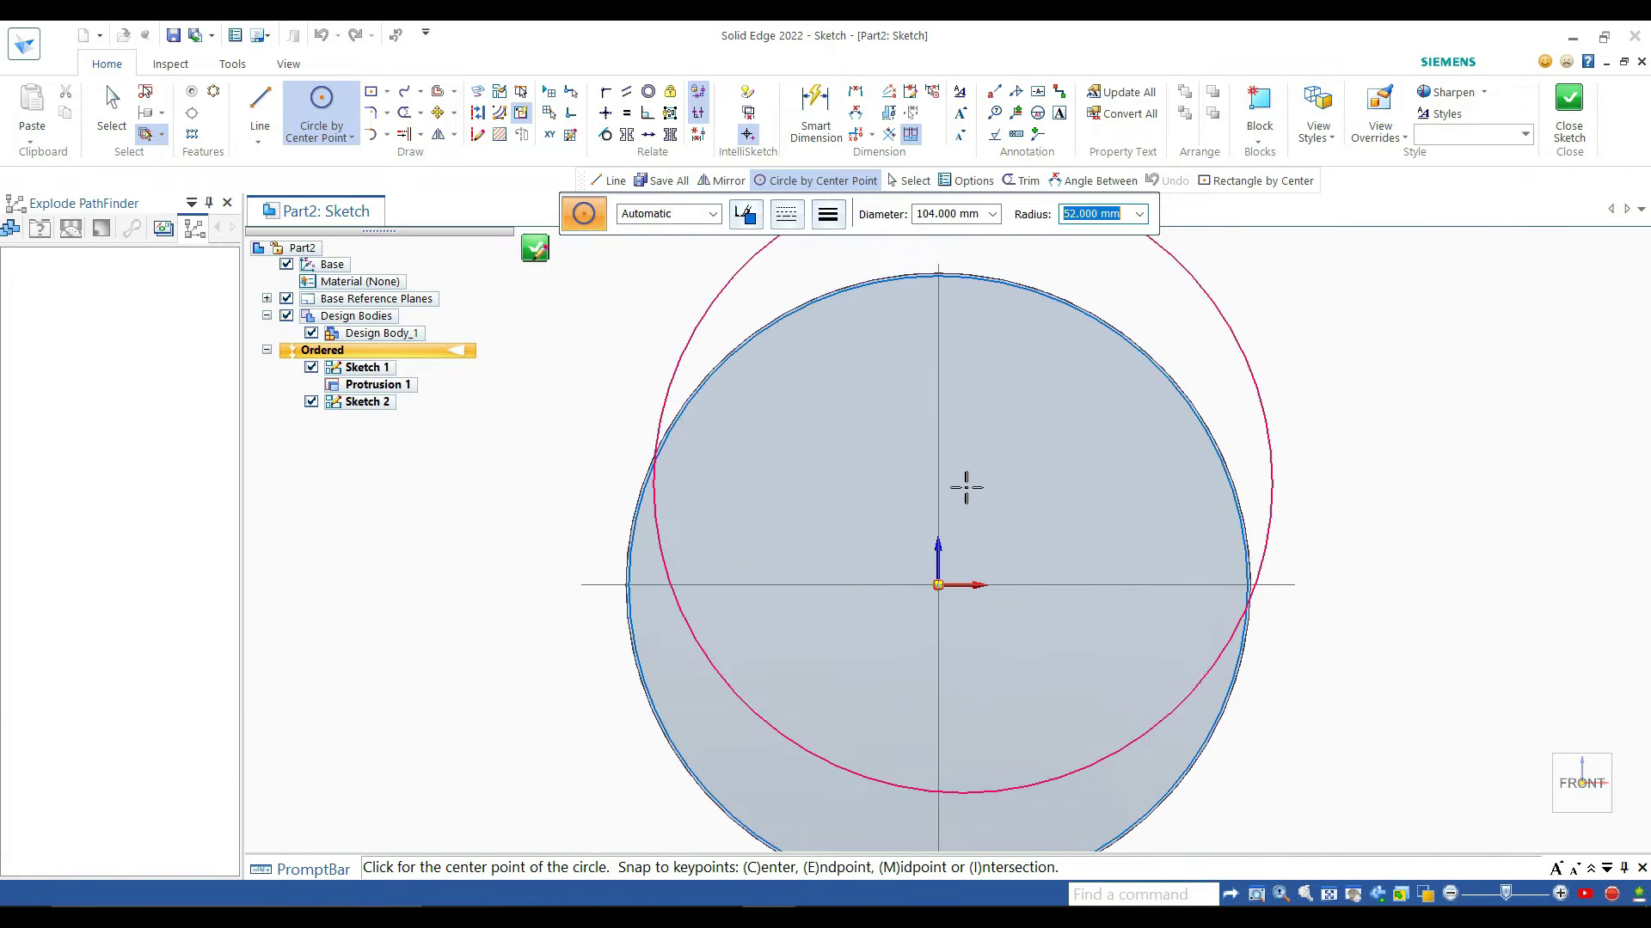
scroll(975, 509, up, 2)
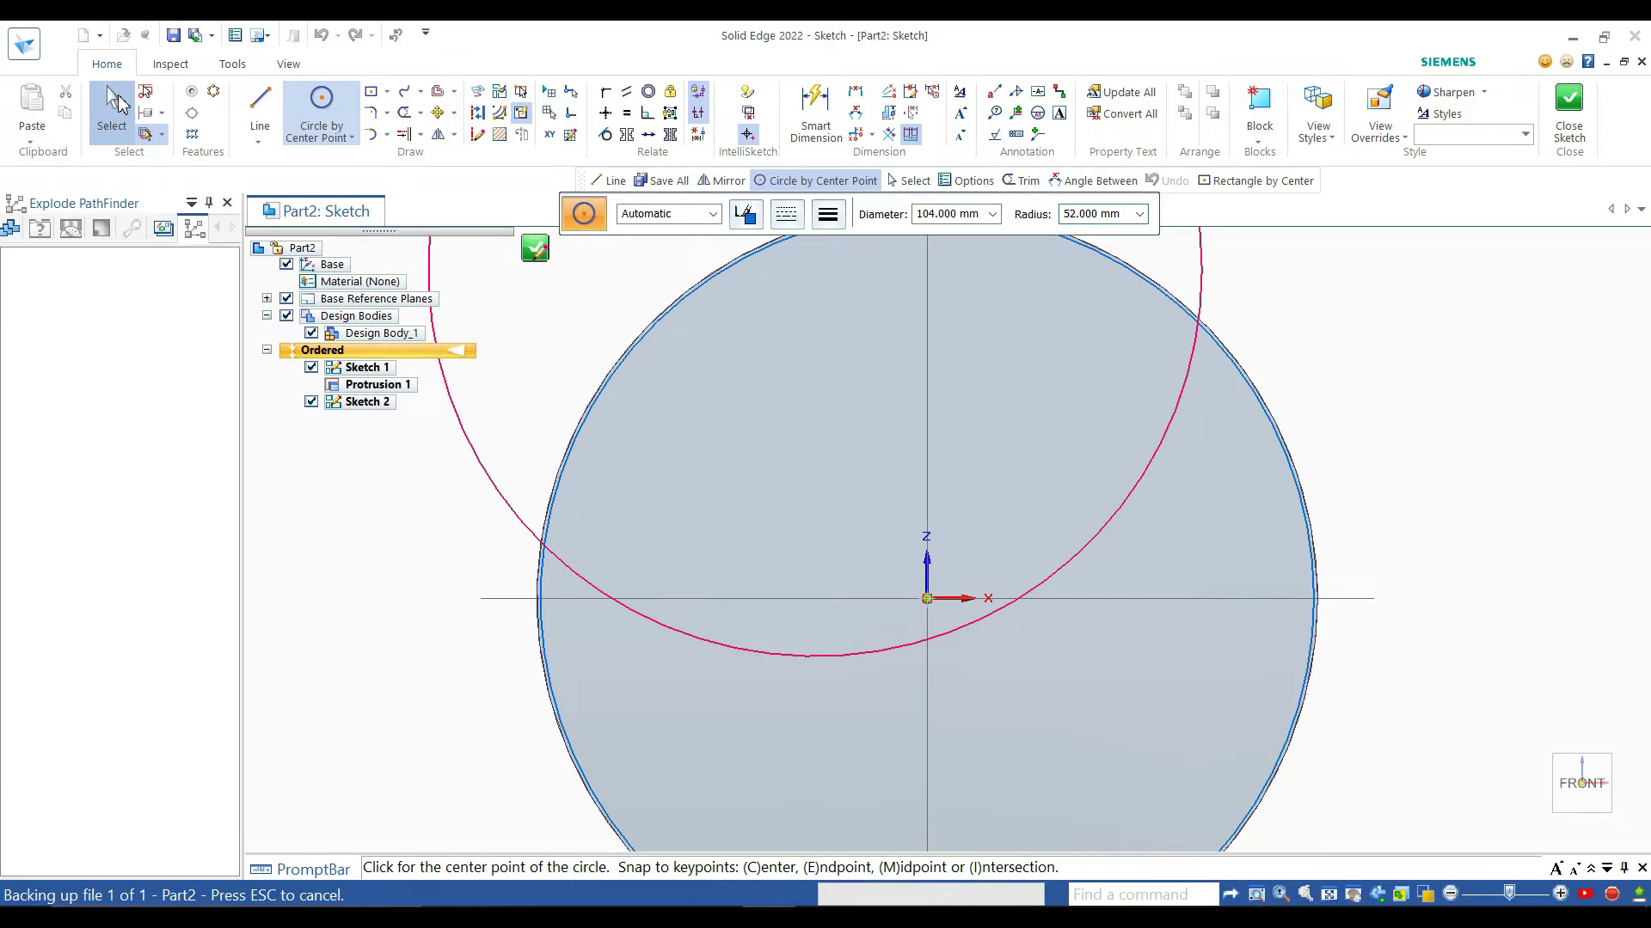
click(120, 102)
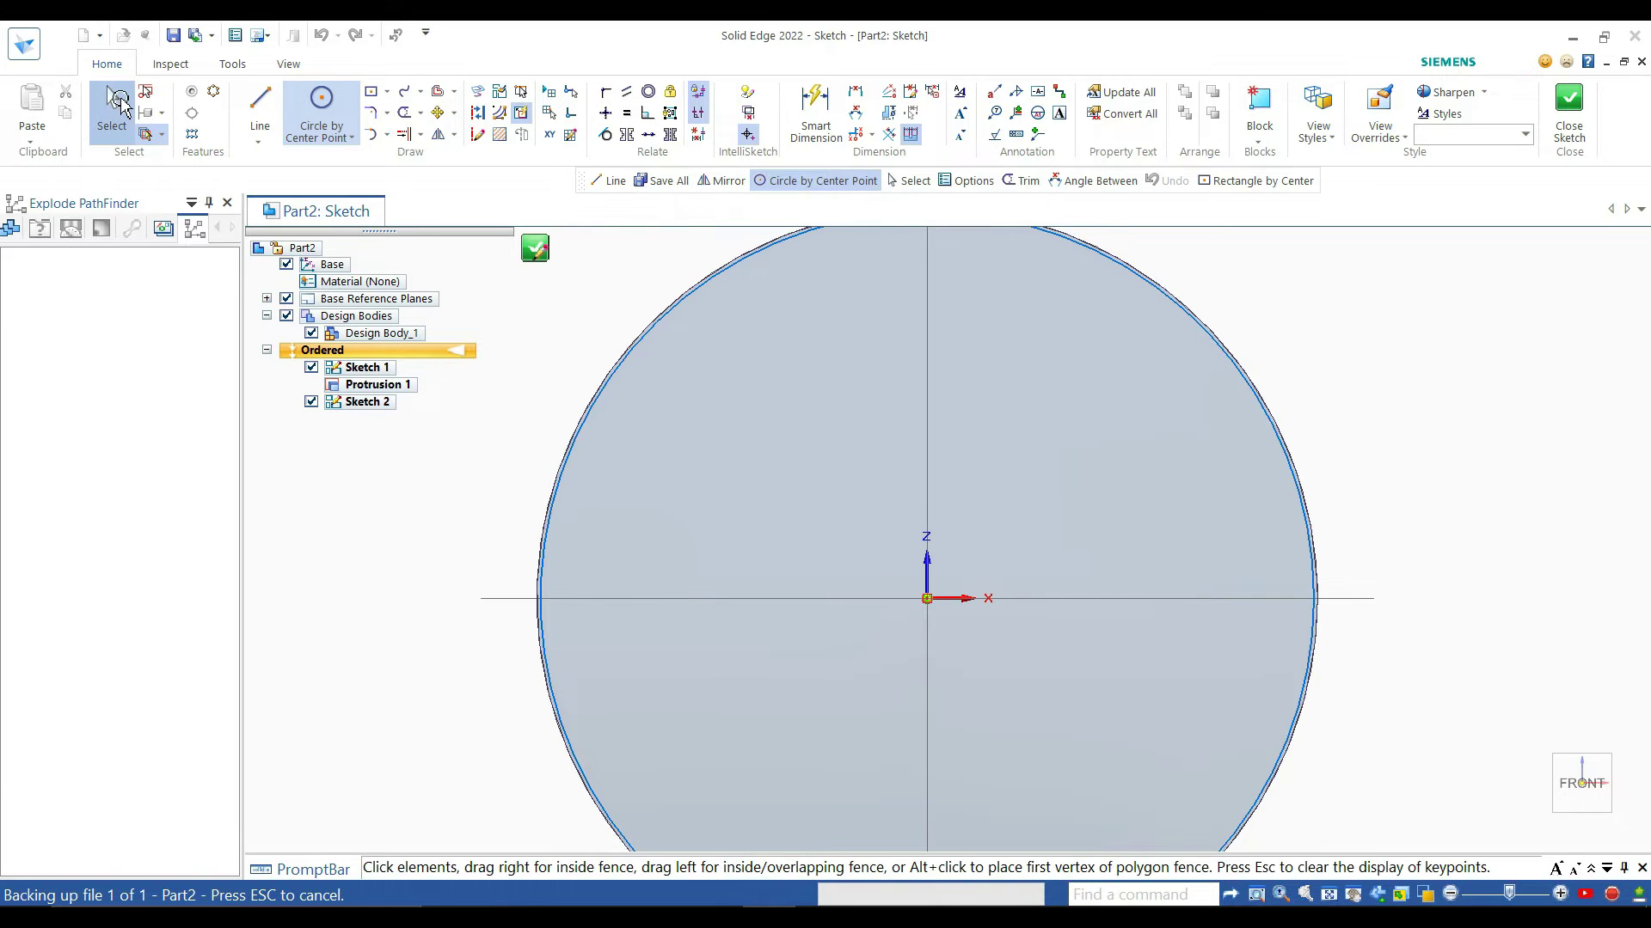
click(668, 320)
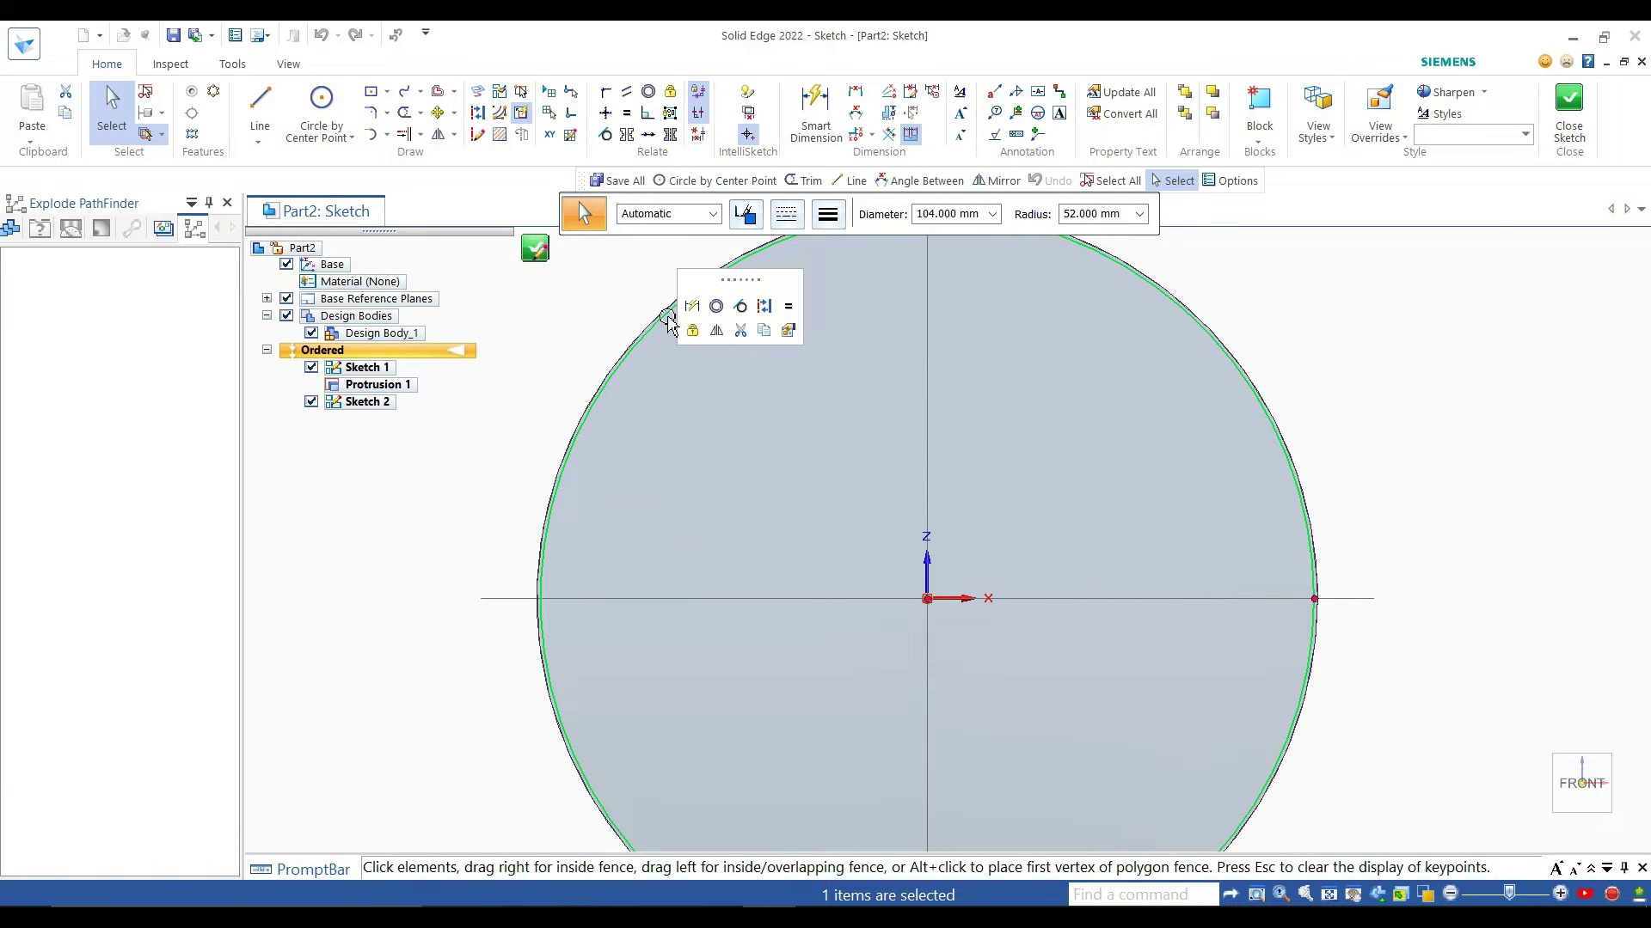
key(Tab)
click(936, 216)
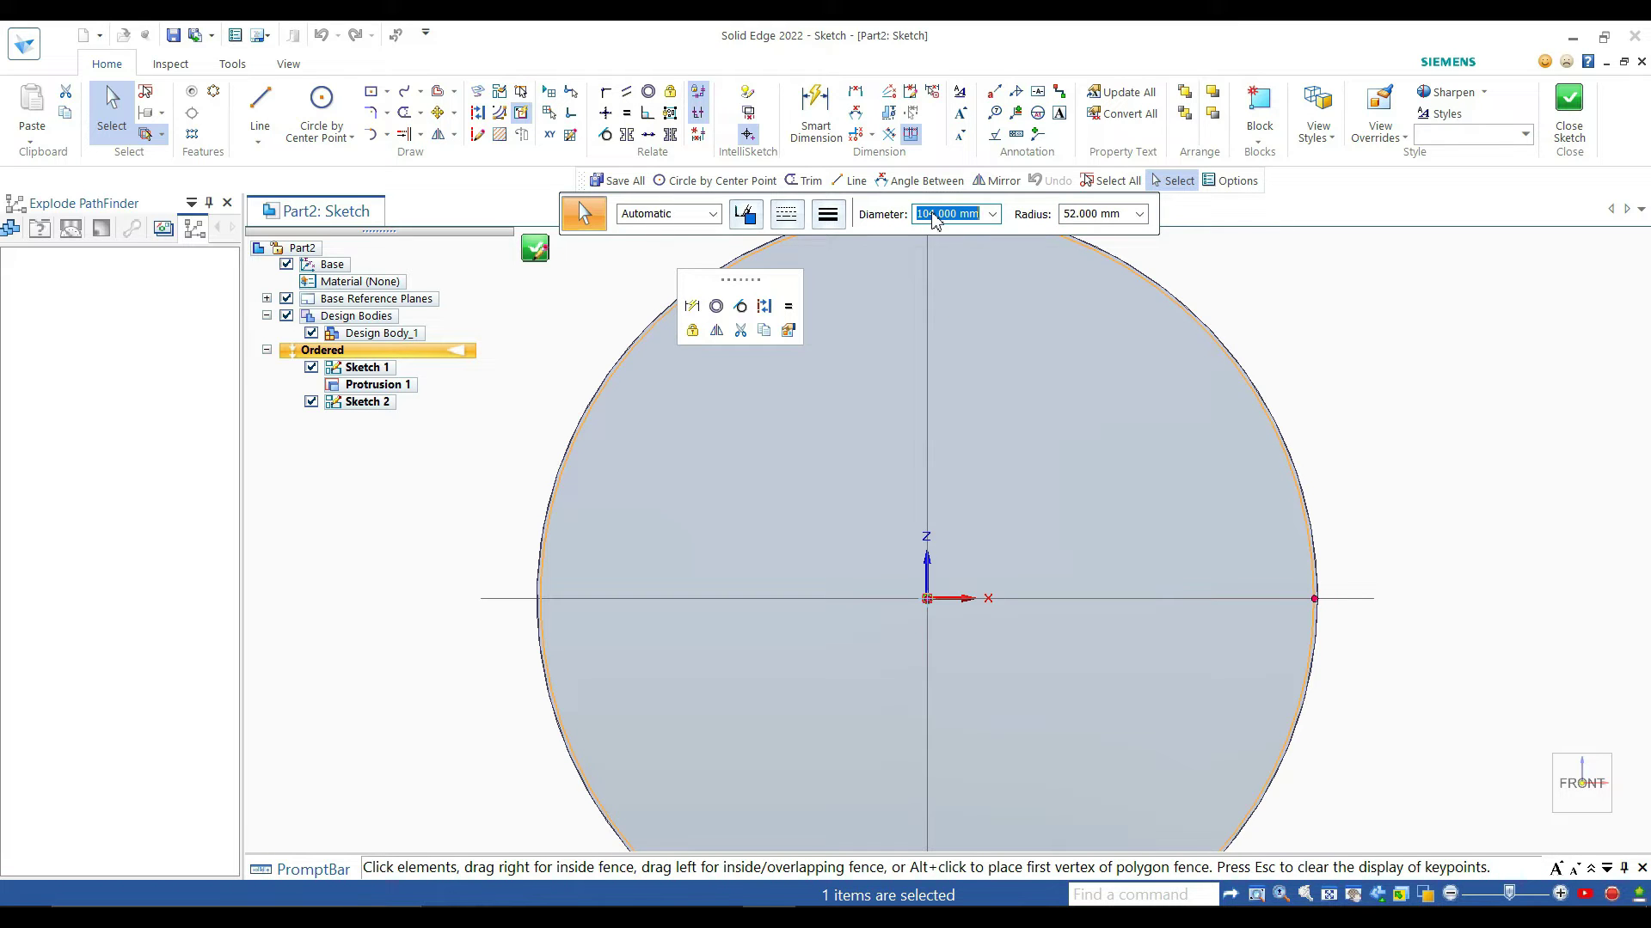
text(106)
key(BackSpace)
text(7)
key(Return)
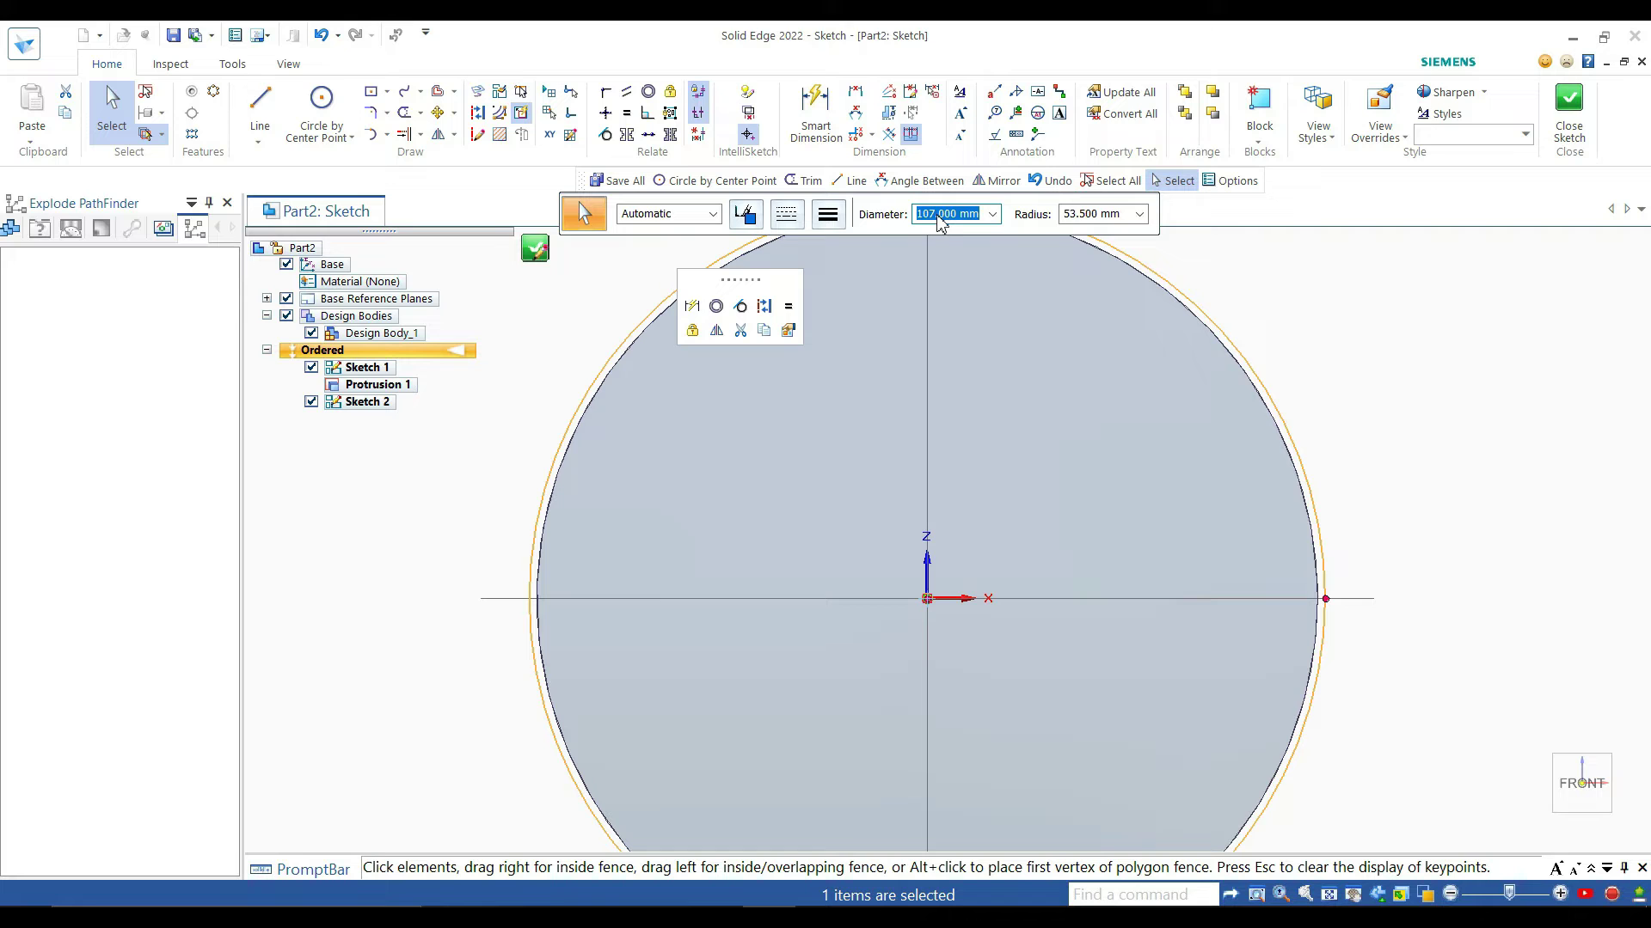
click(1271, 265)
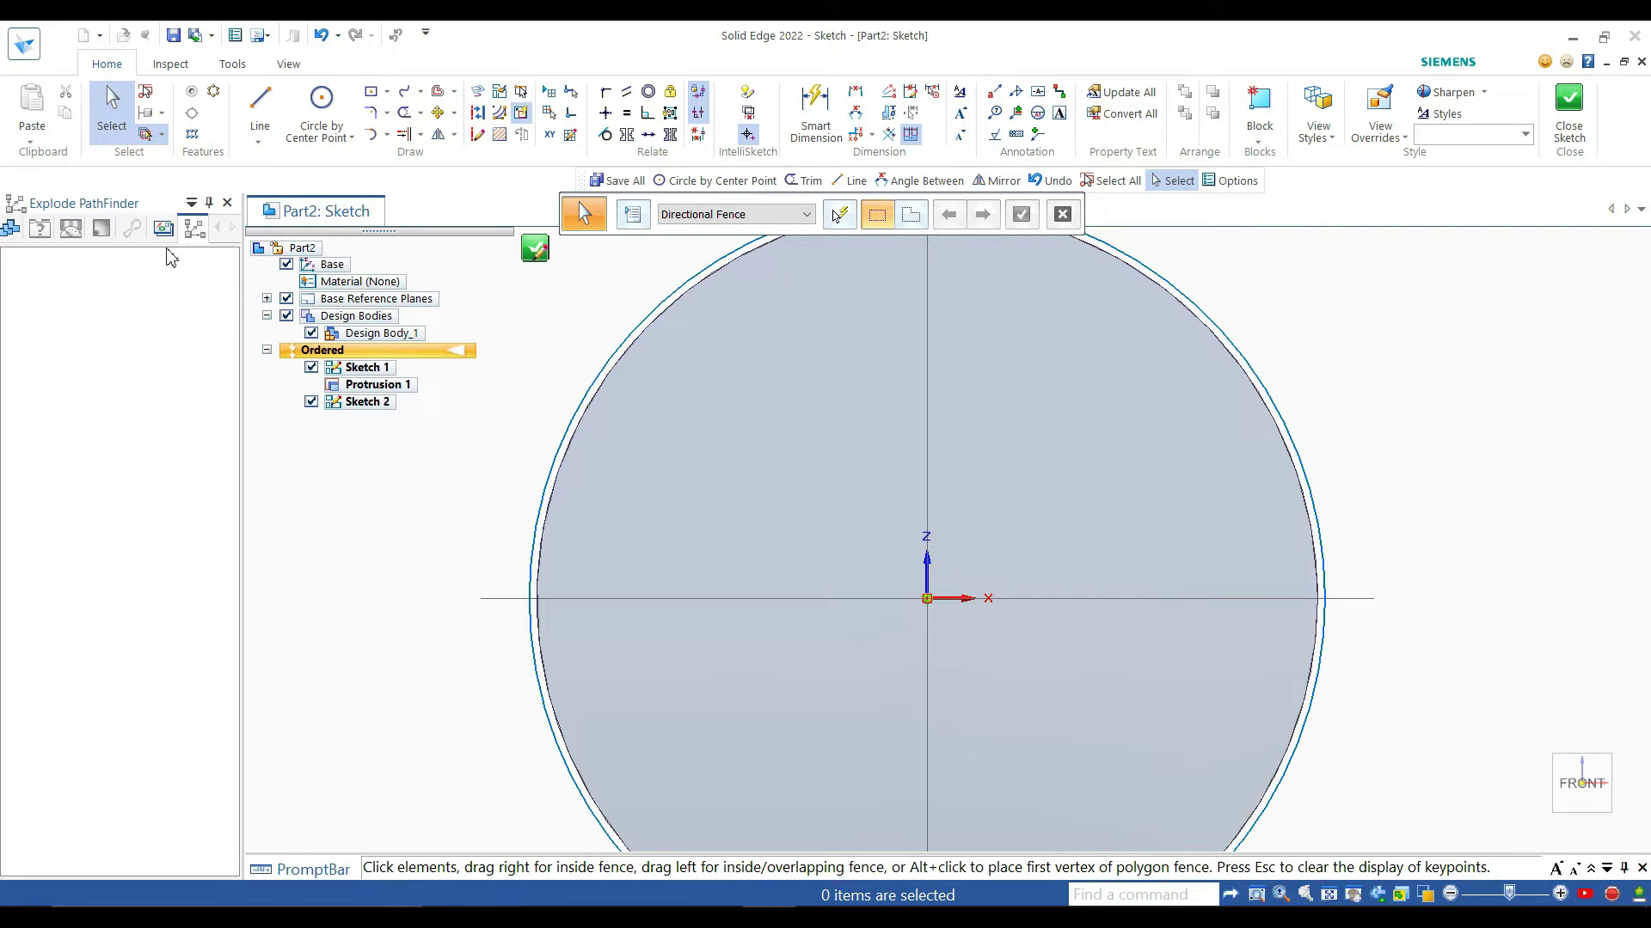
Step: Draw a 96 mm diameter circle centred on the origin
click(320, 107)
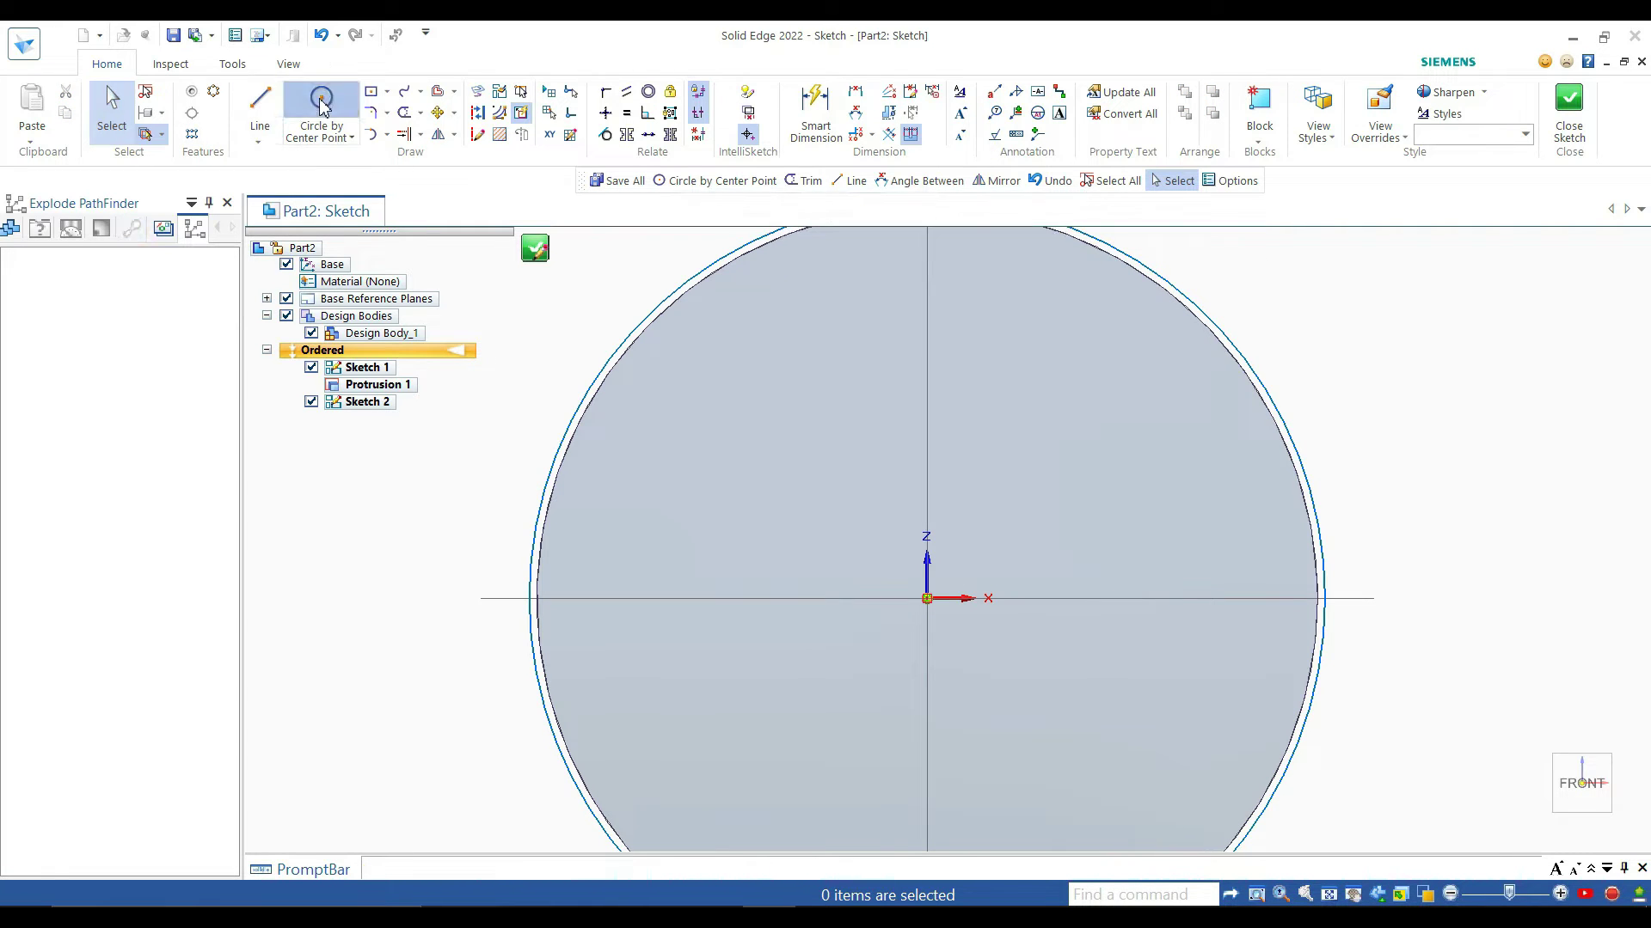
click(927, 598)
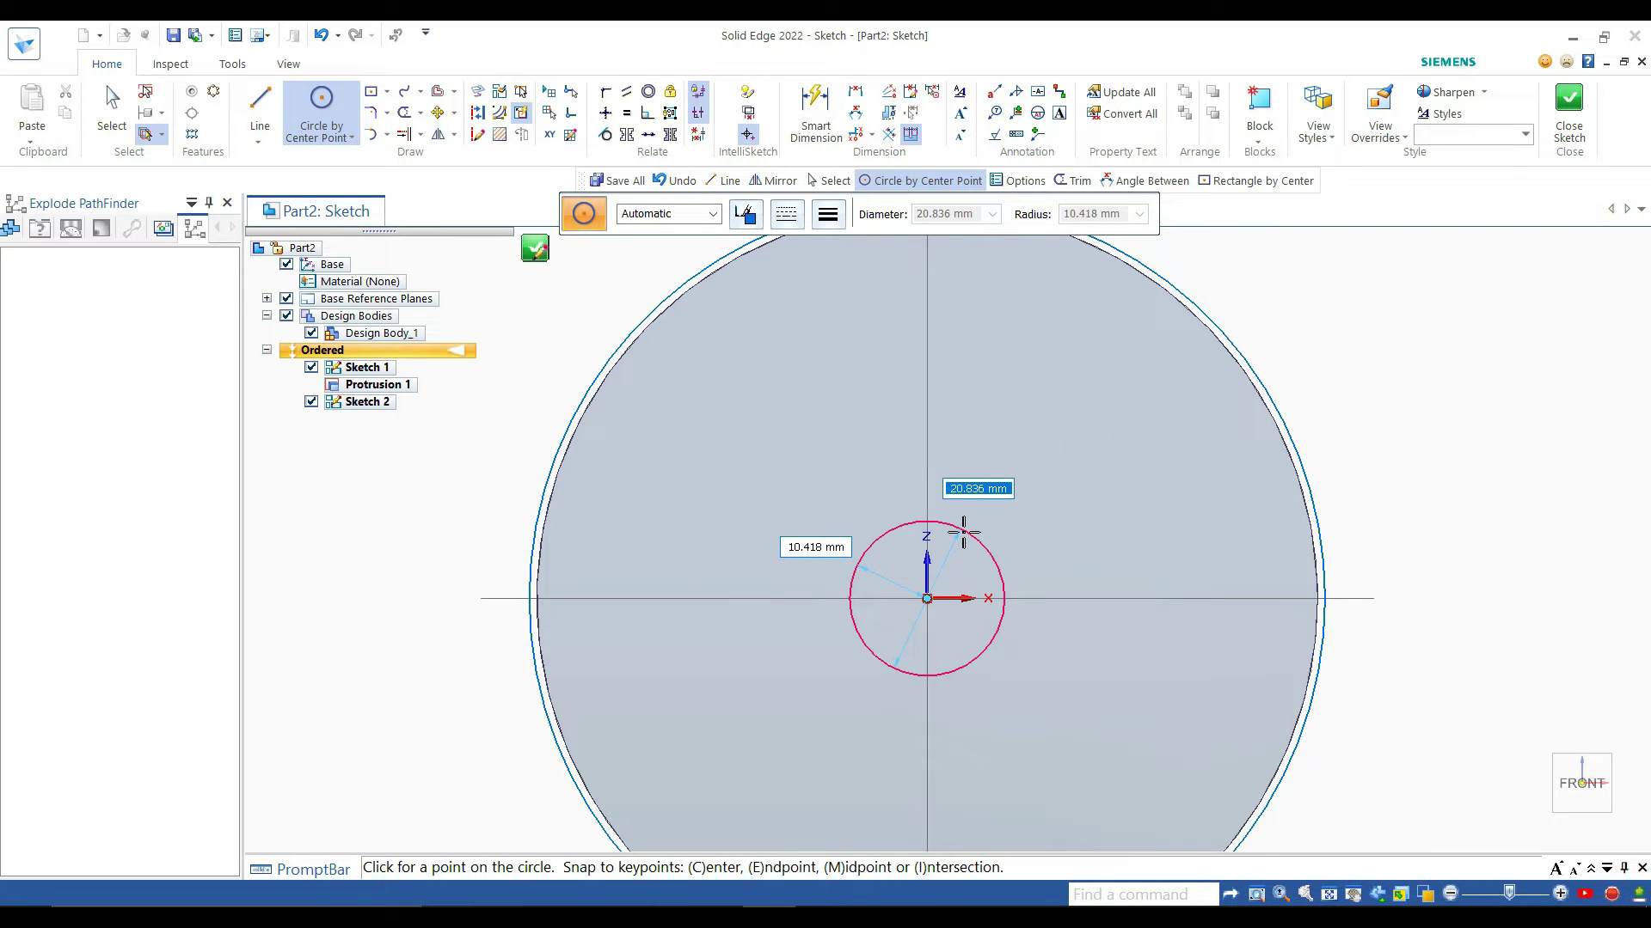
text(96)
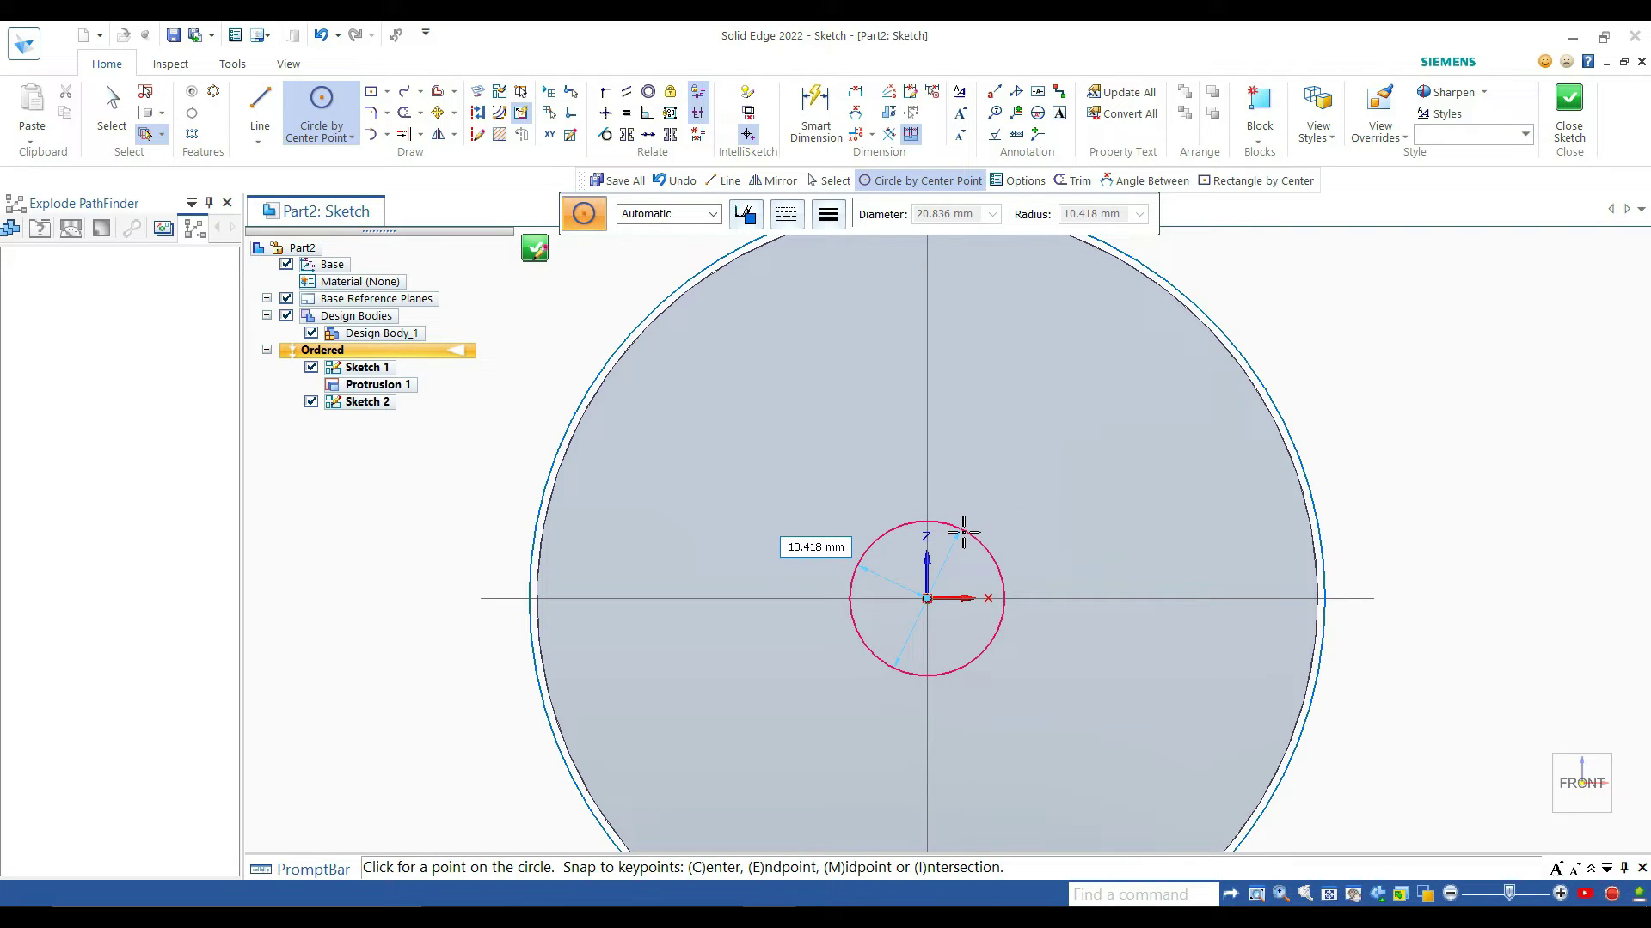
key(Return)
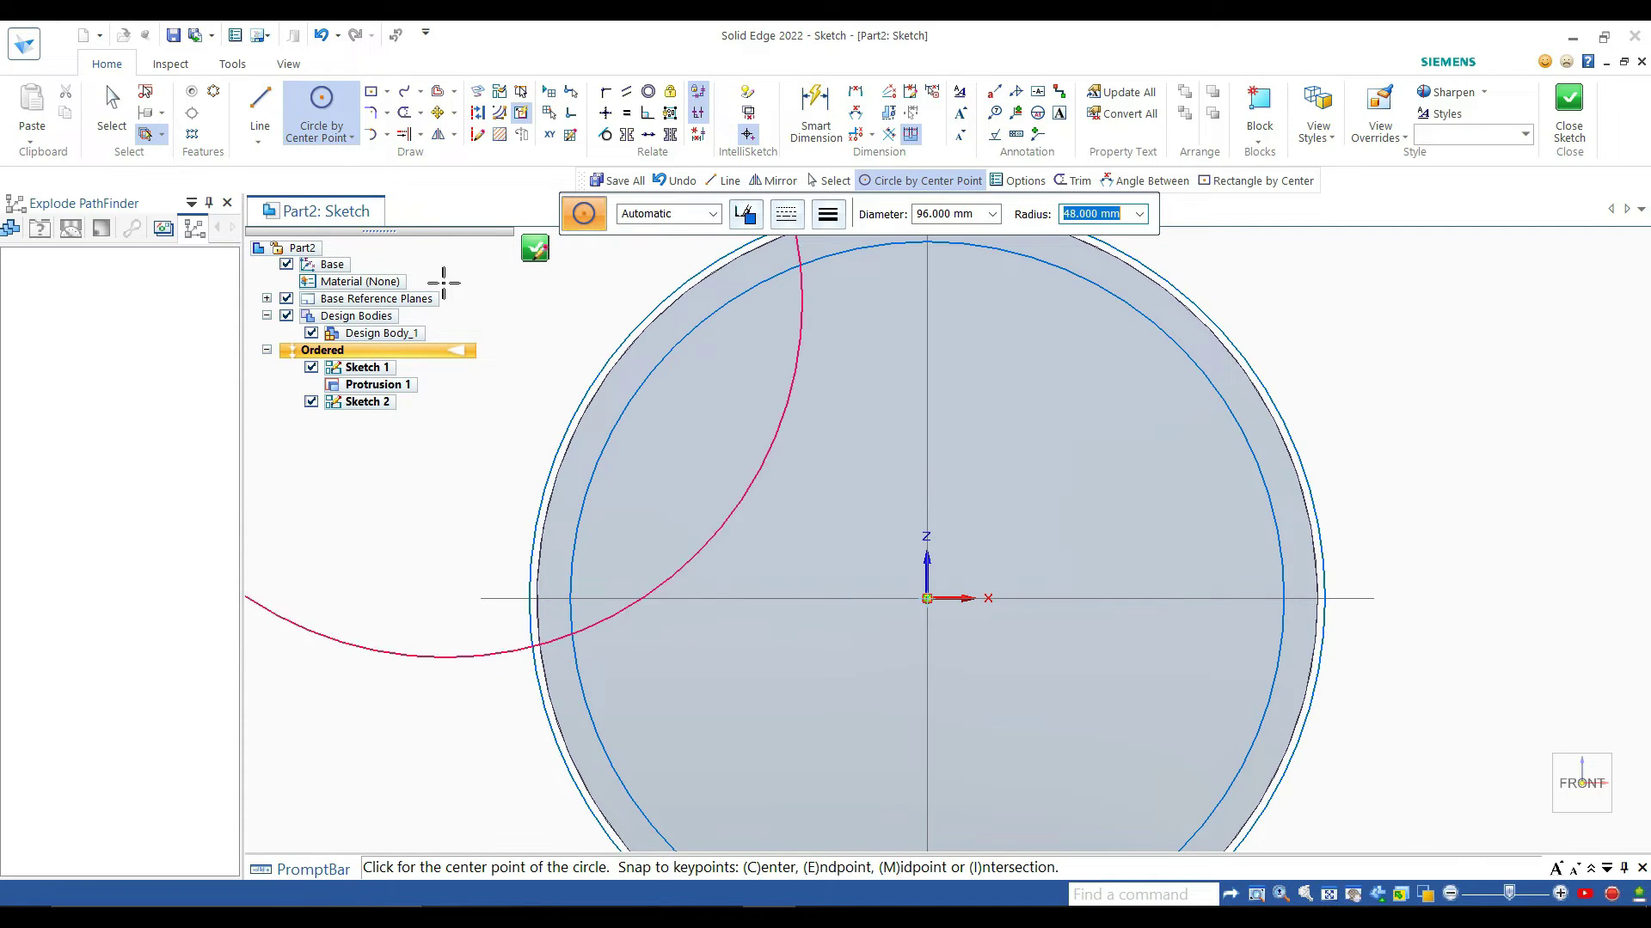
Step: Draw a 76 mm diameter circle centred on the origin, inside the other circles
click(335, 101)
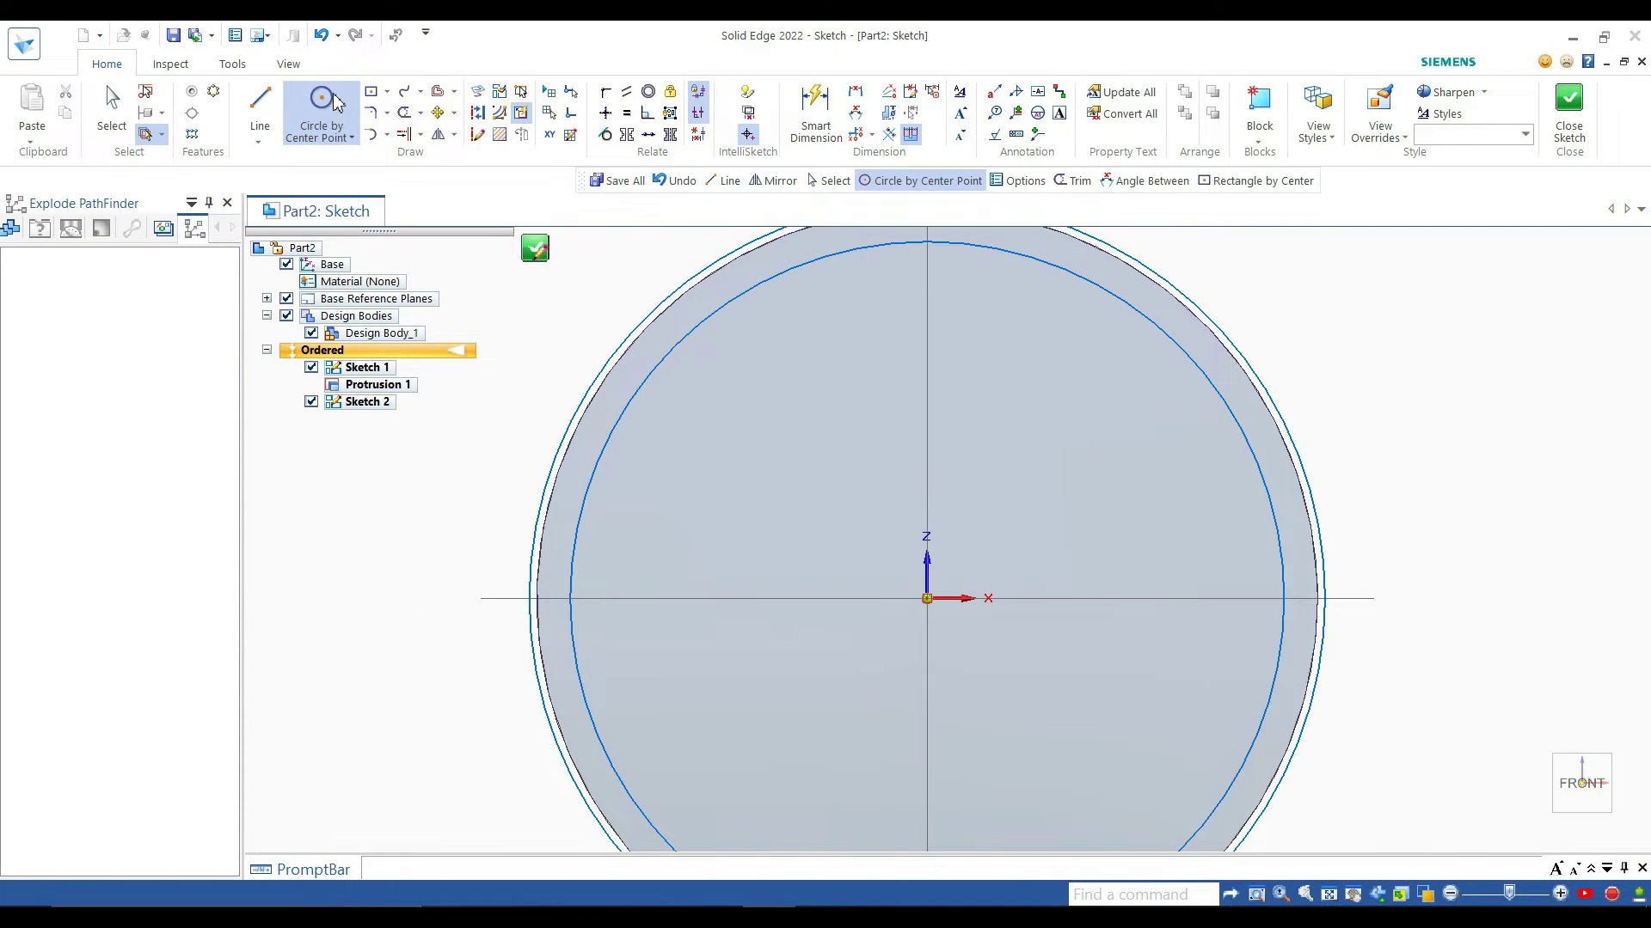
click(927, 598)
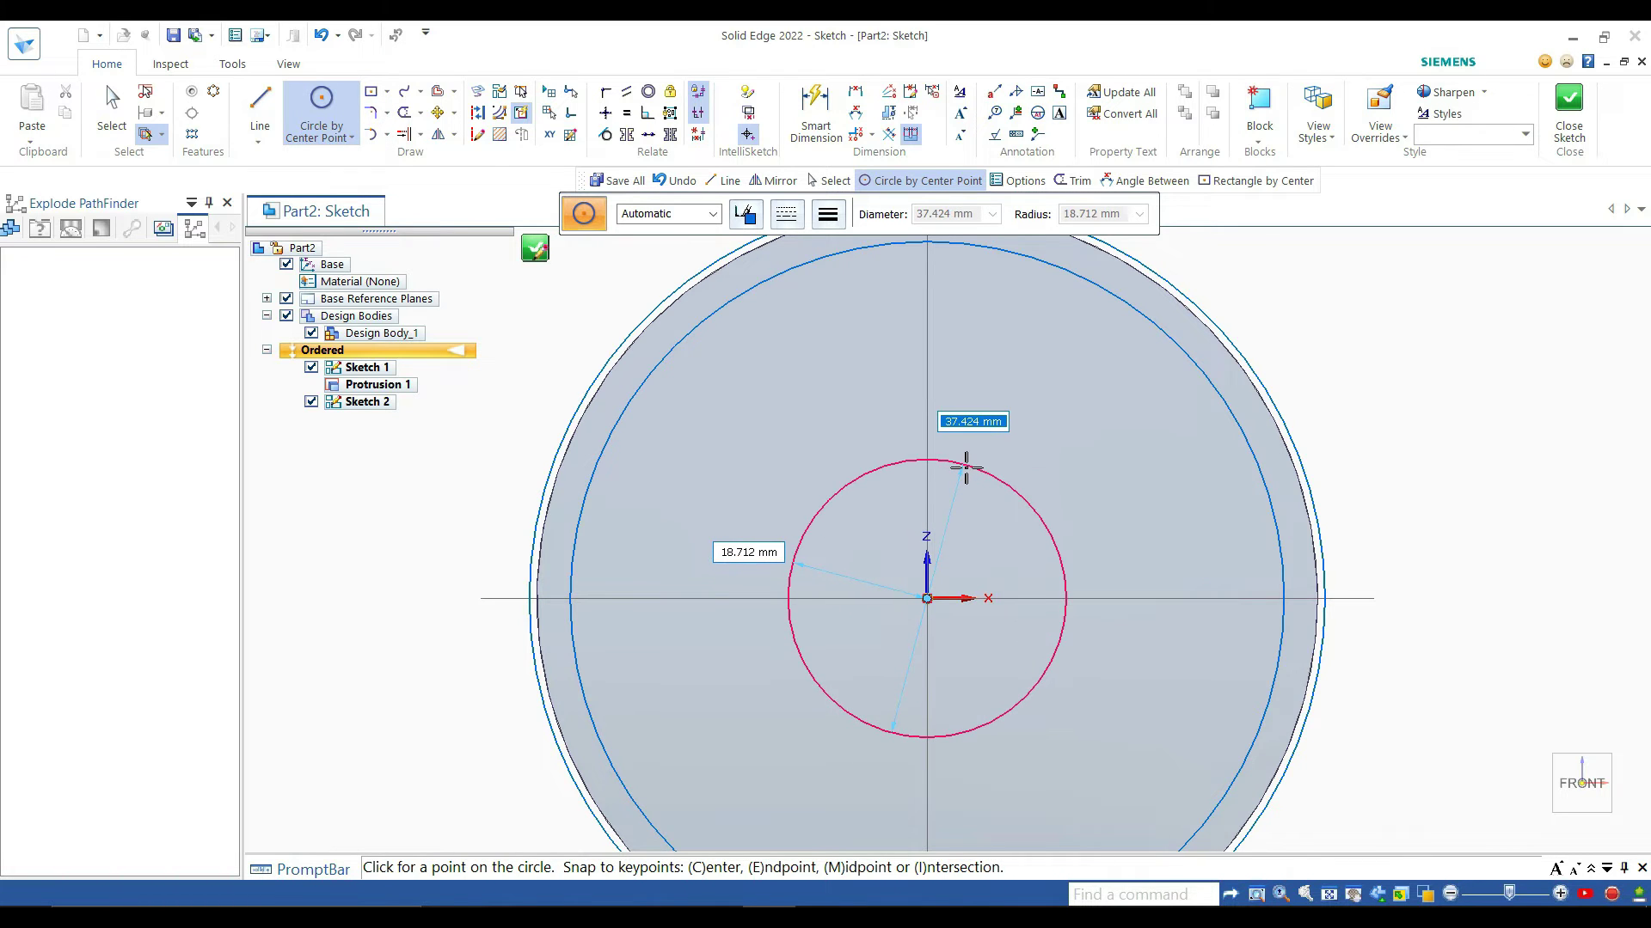
text(7)
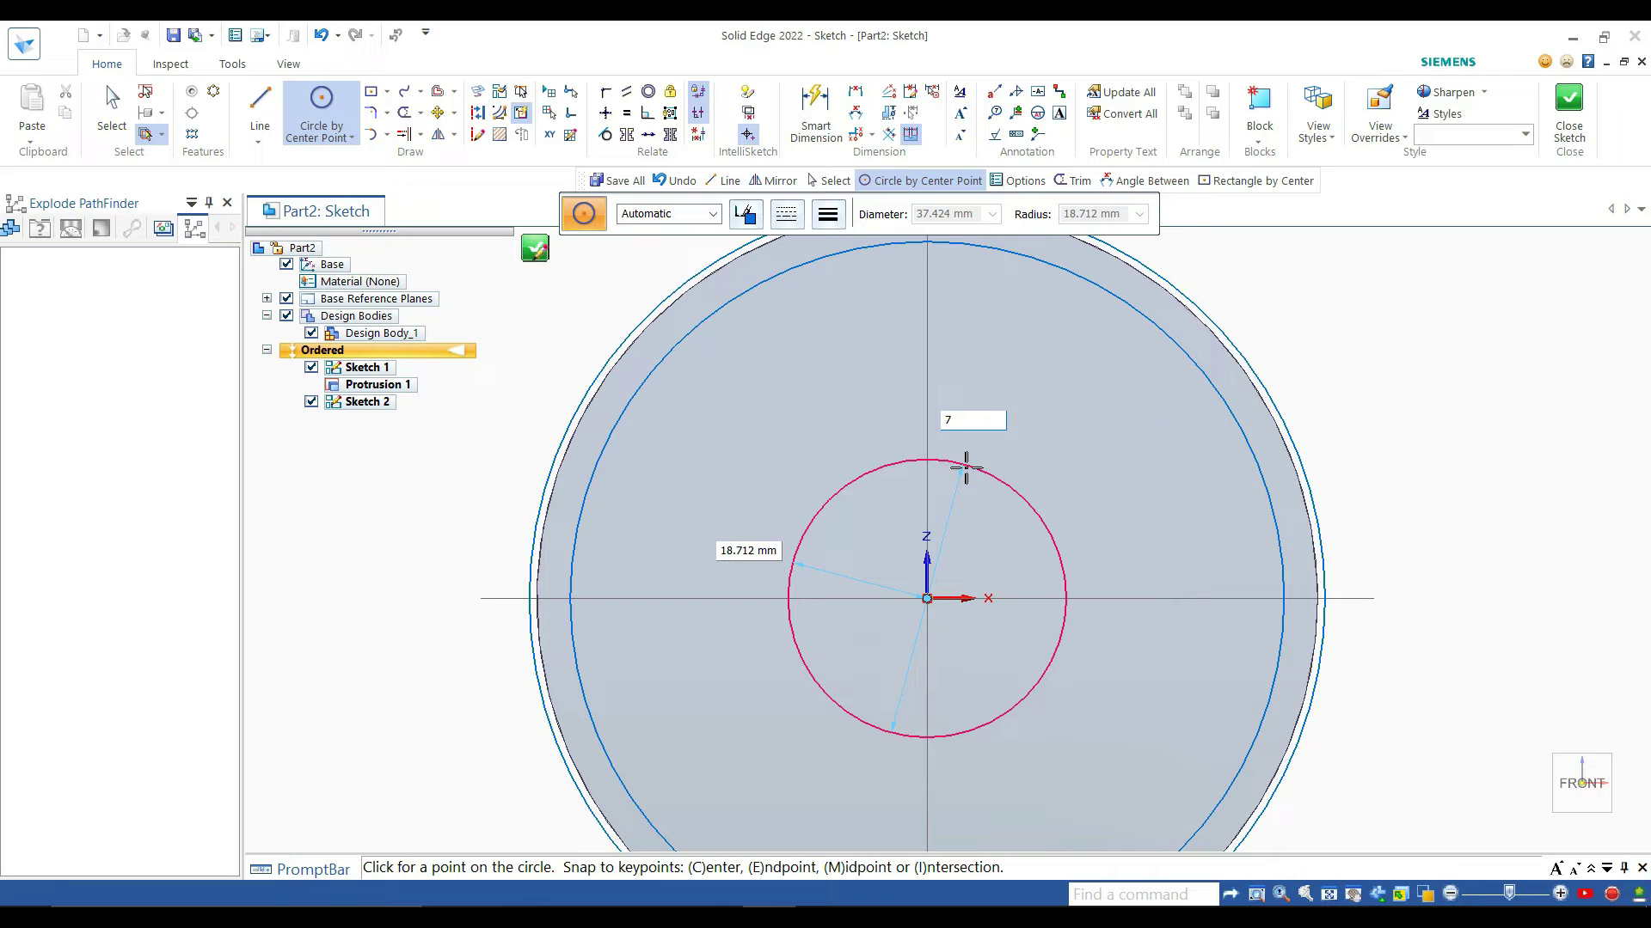
text(6)
key(Return)
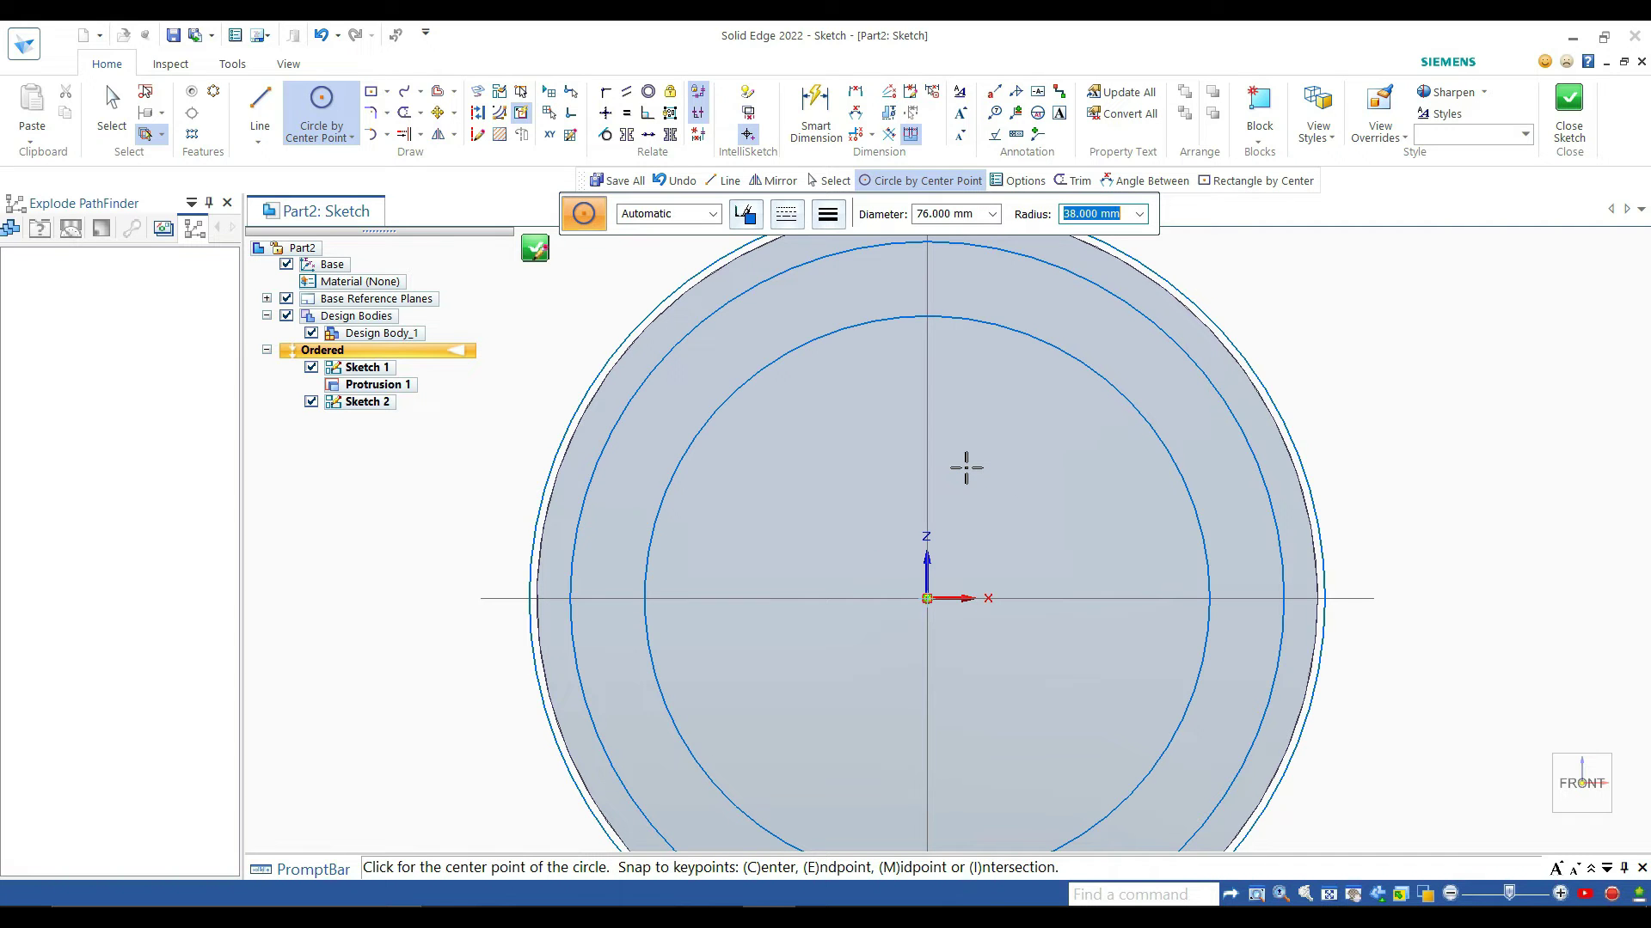
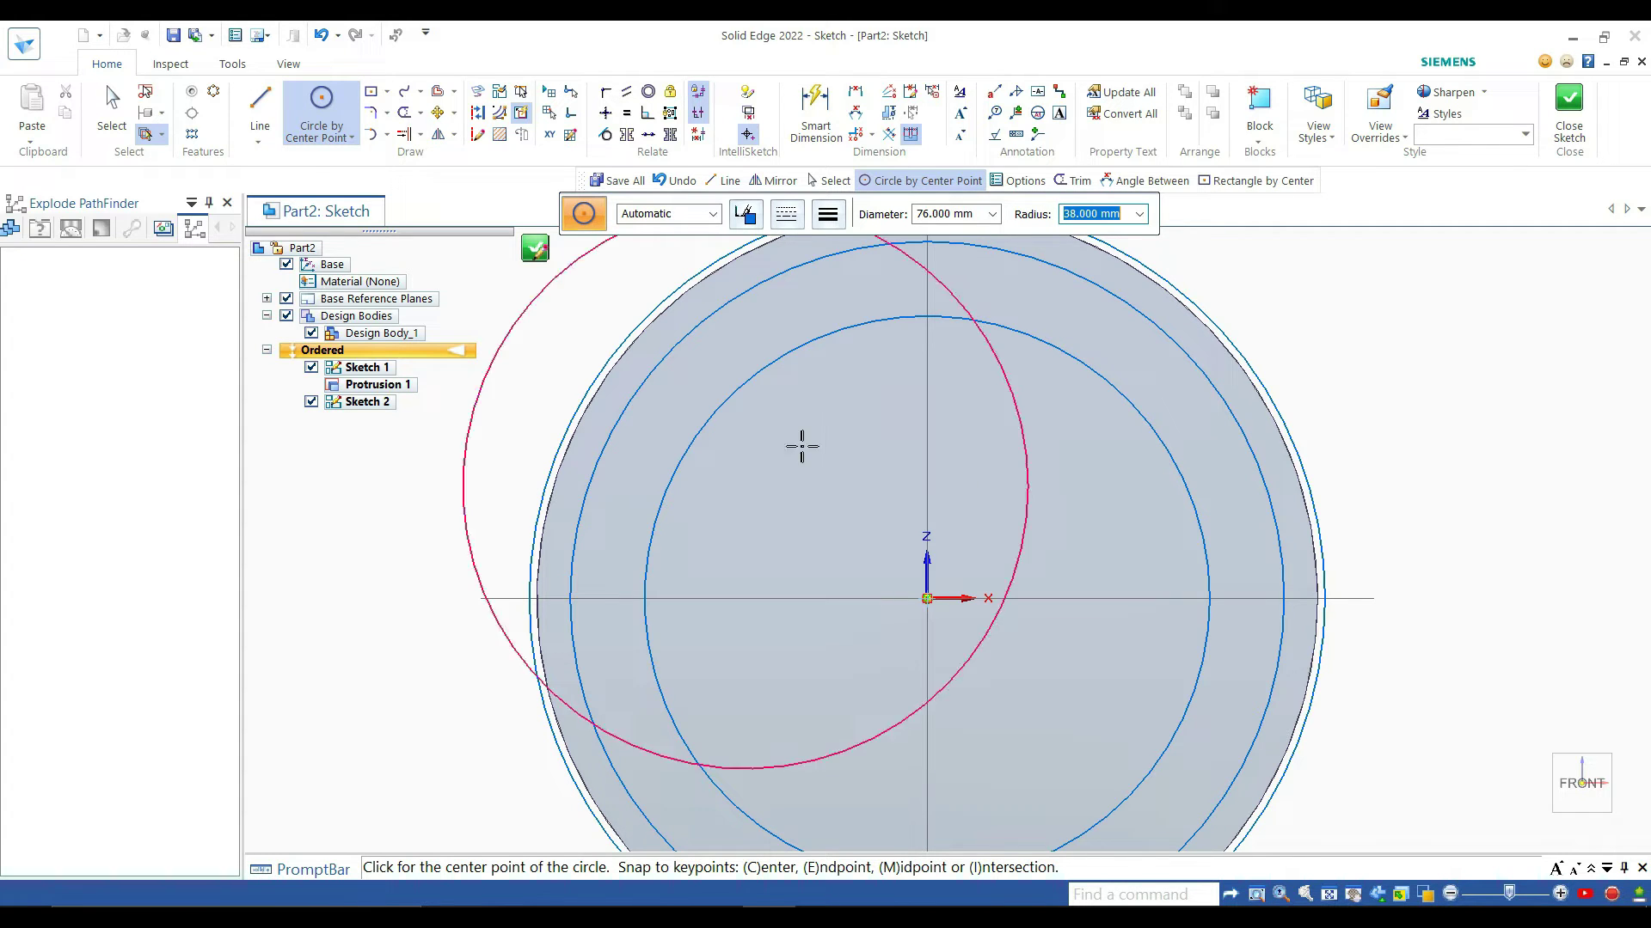
click(933, 217)
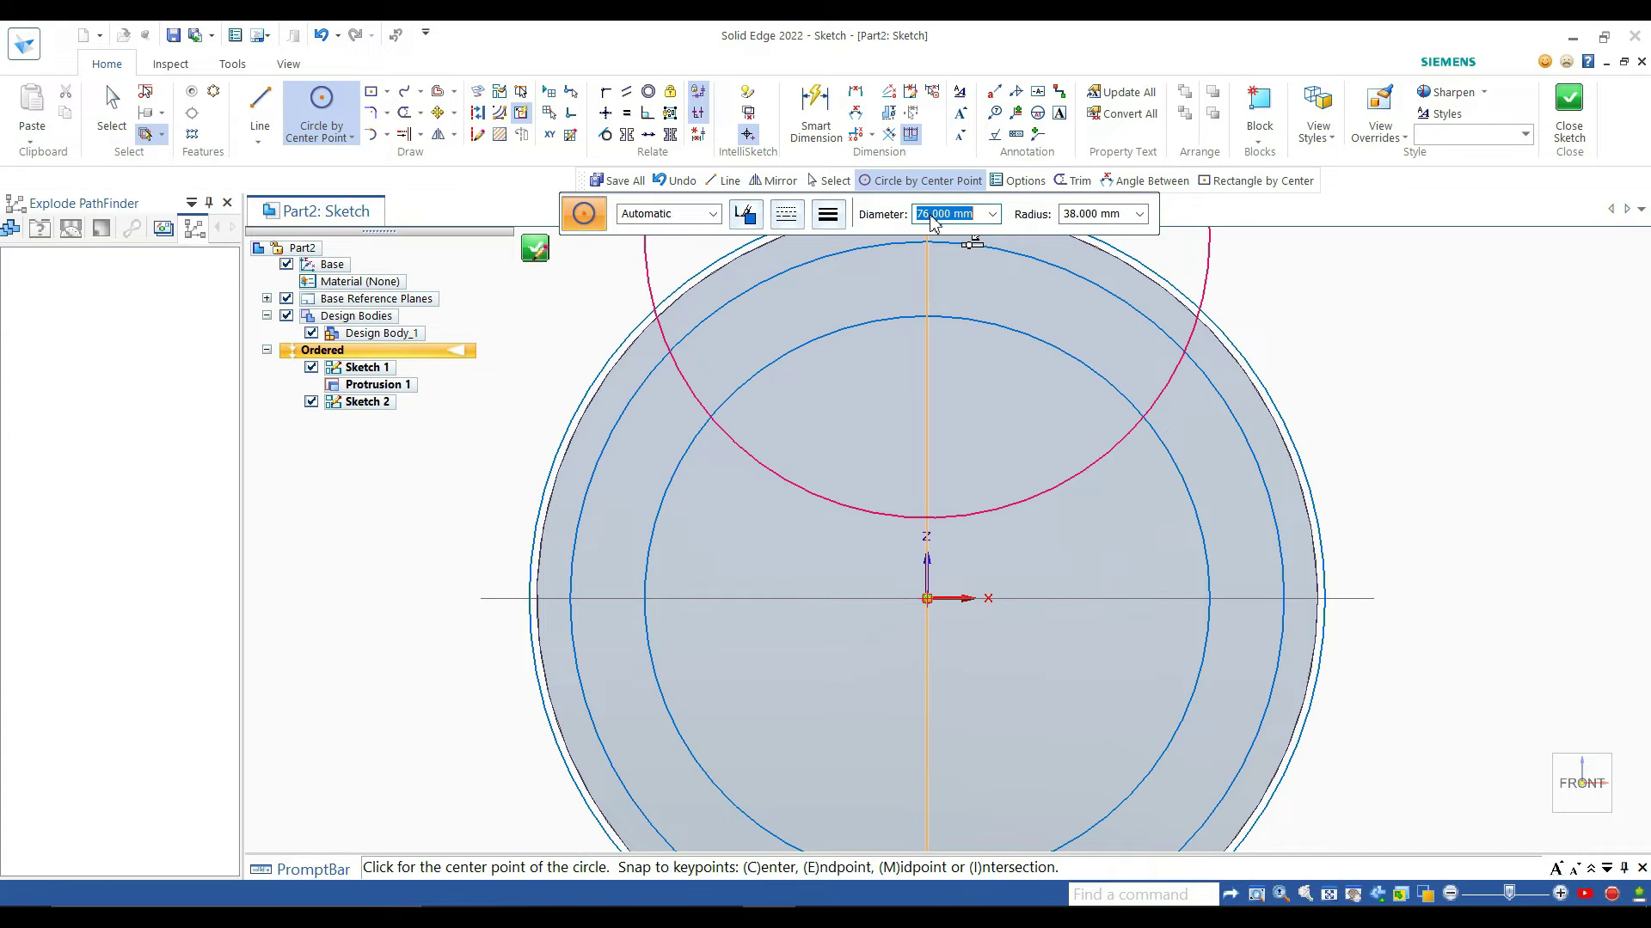
text(86)
key(Return)
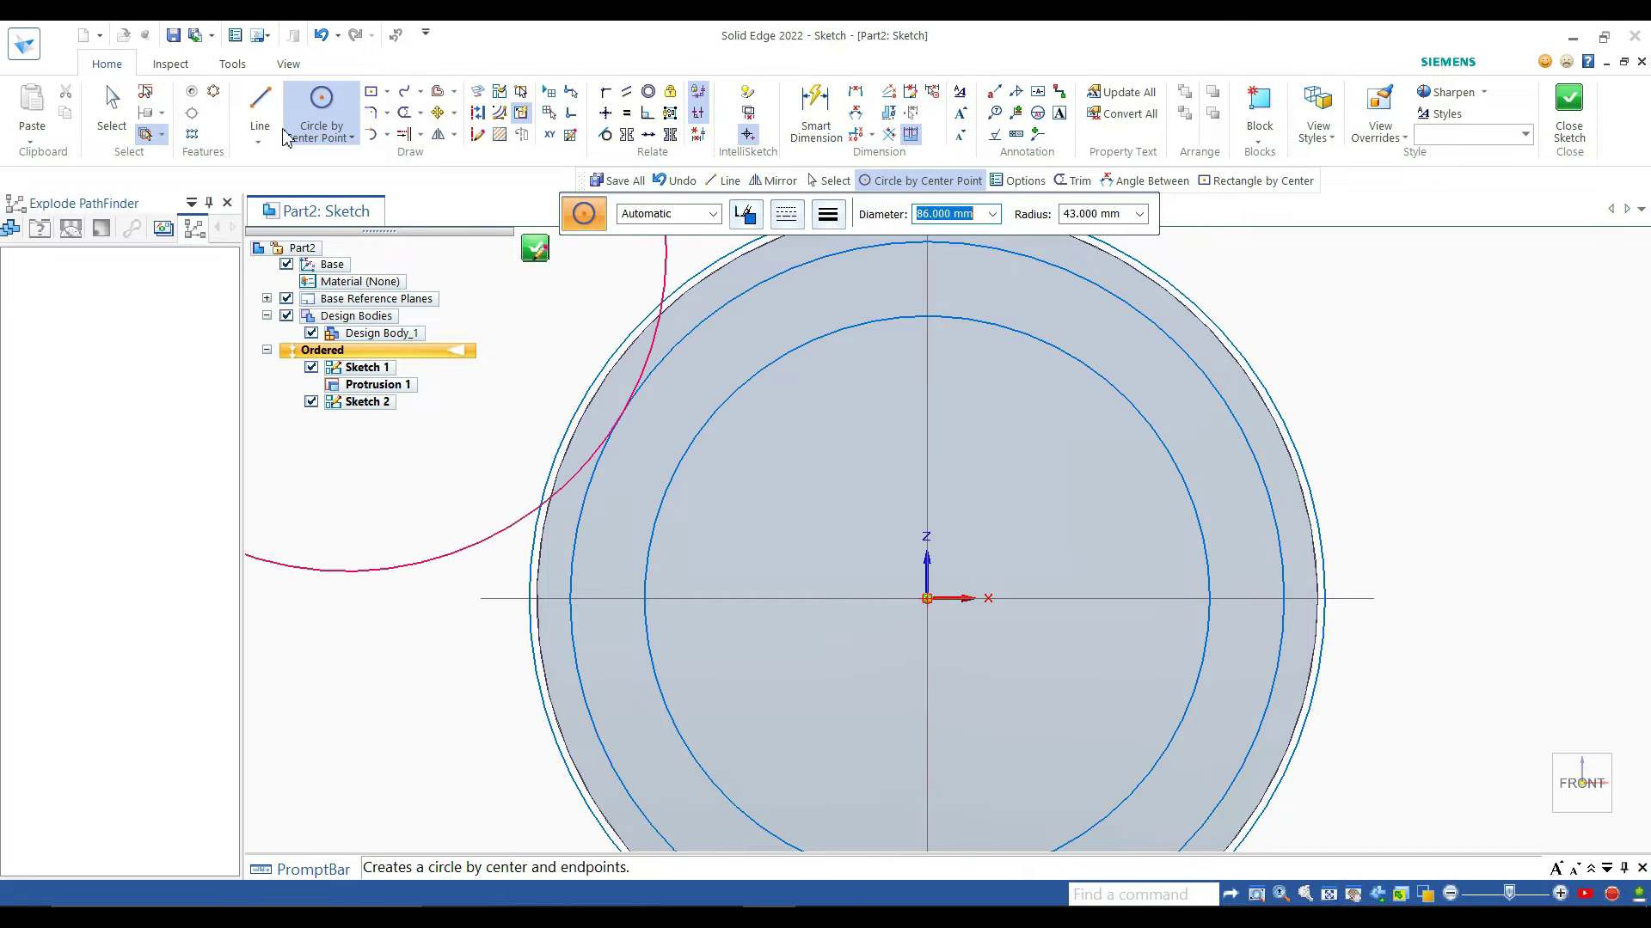
click(323, 105)
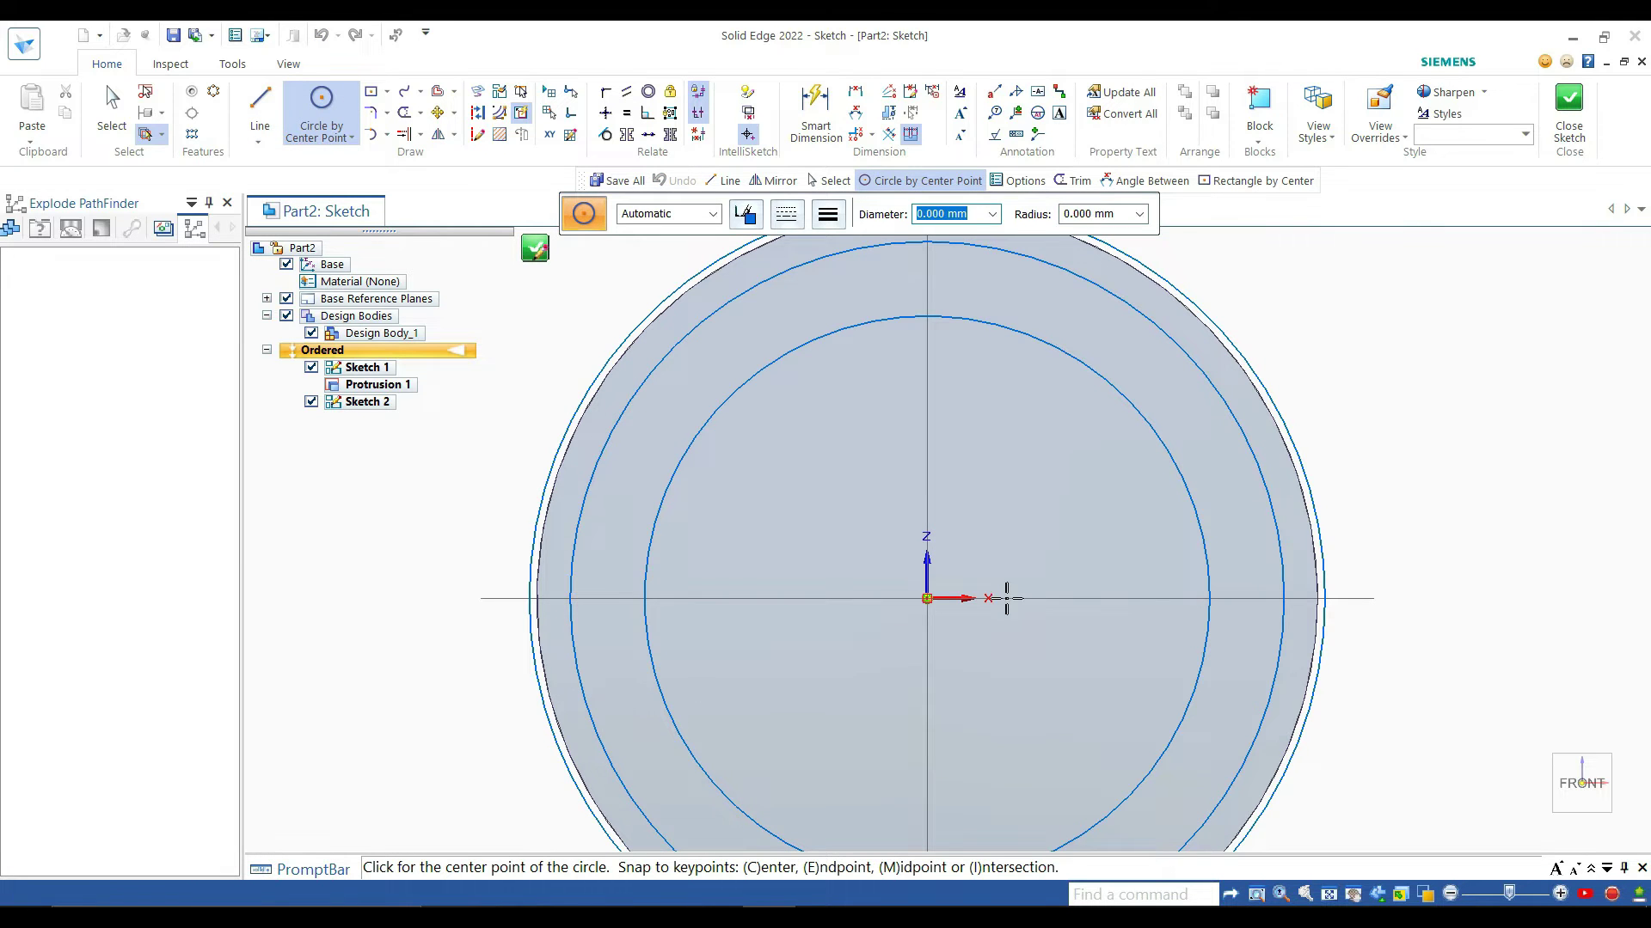
scroll(963, 443, down, 2)
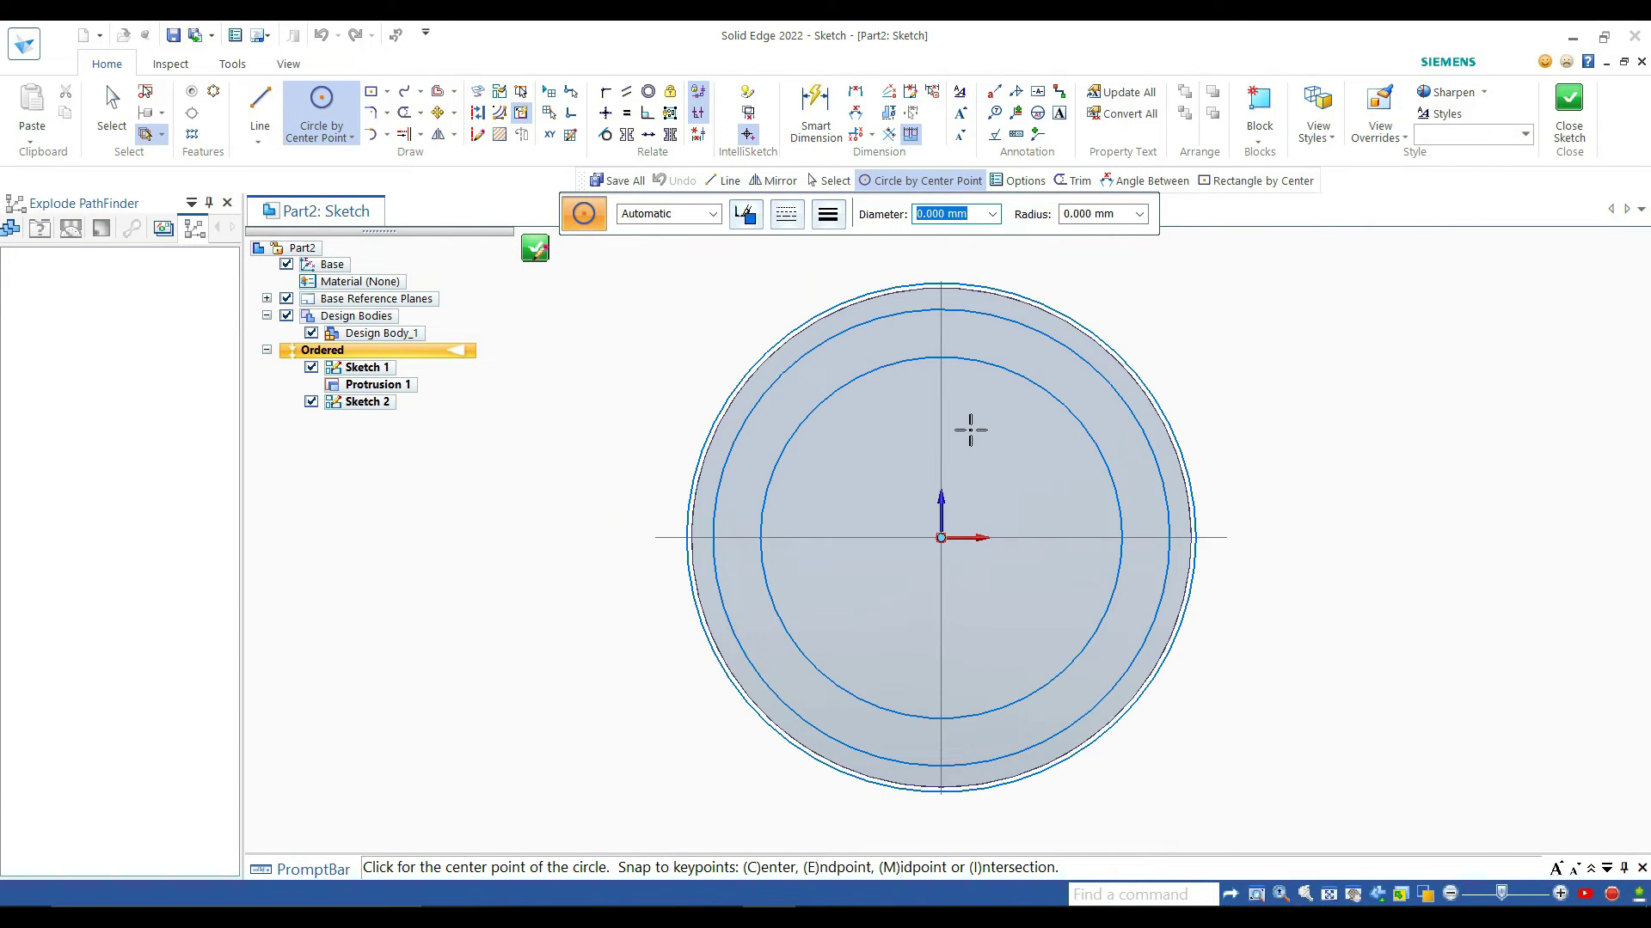
scroll(969, 430, up, 2)
scroll(969, 426, down, 2)
Step: Draw a vertical line about 60 mm long from the origin upward past the outermost circle
click(262, 107)
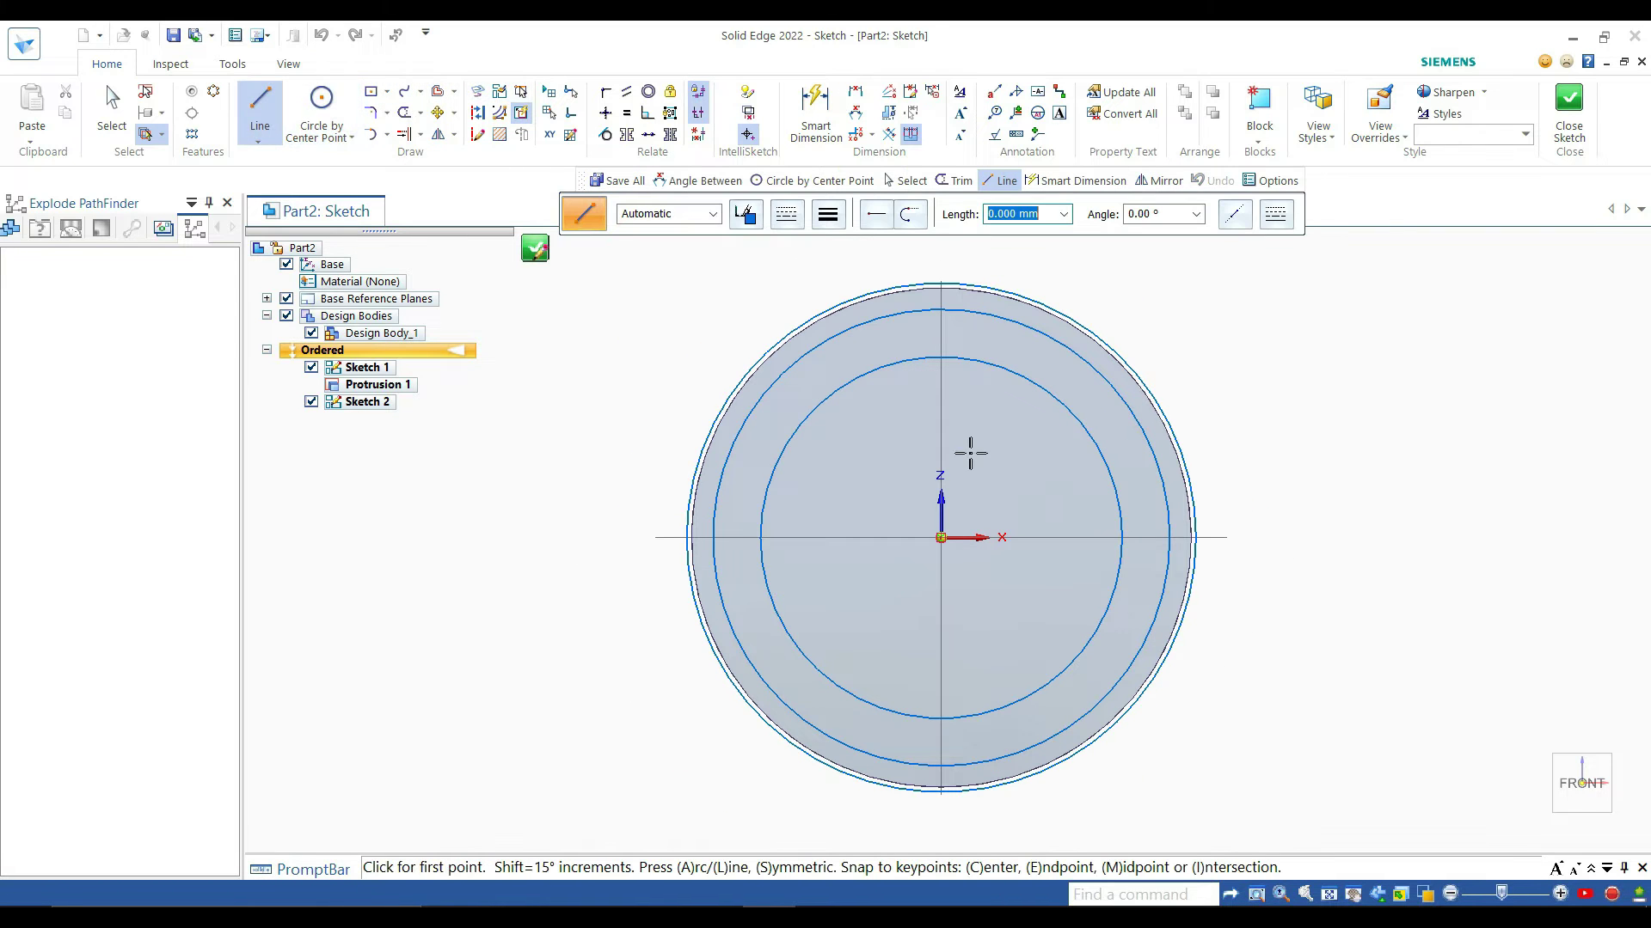
click(943, 538)
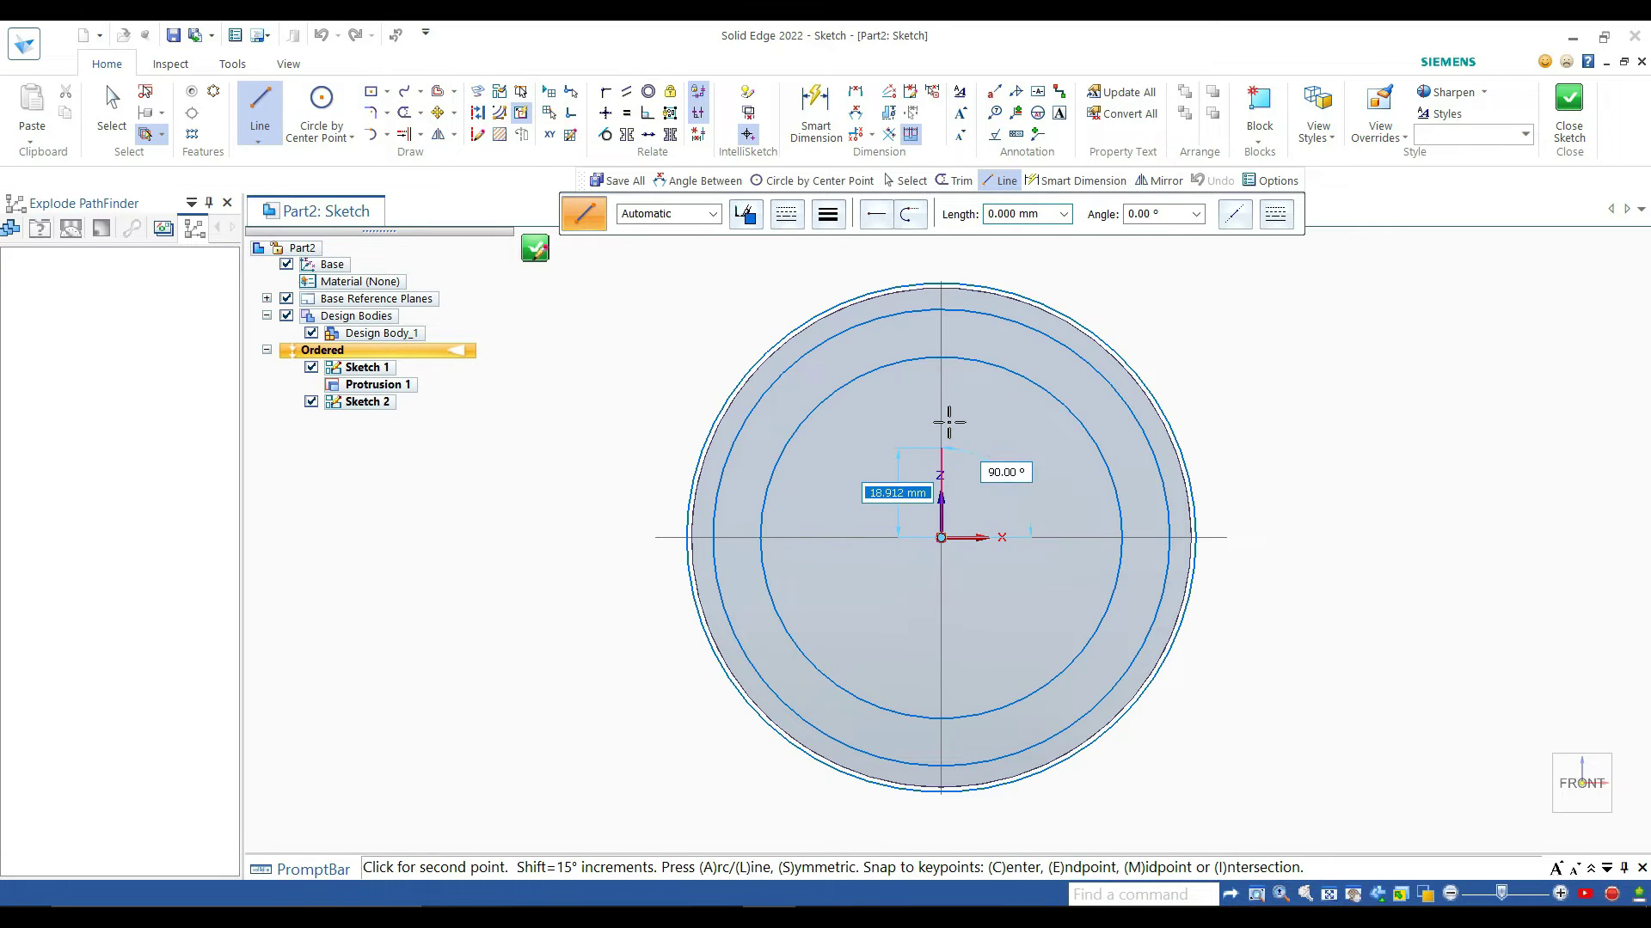
click(939, 256)
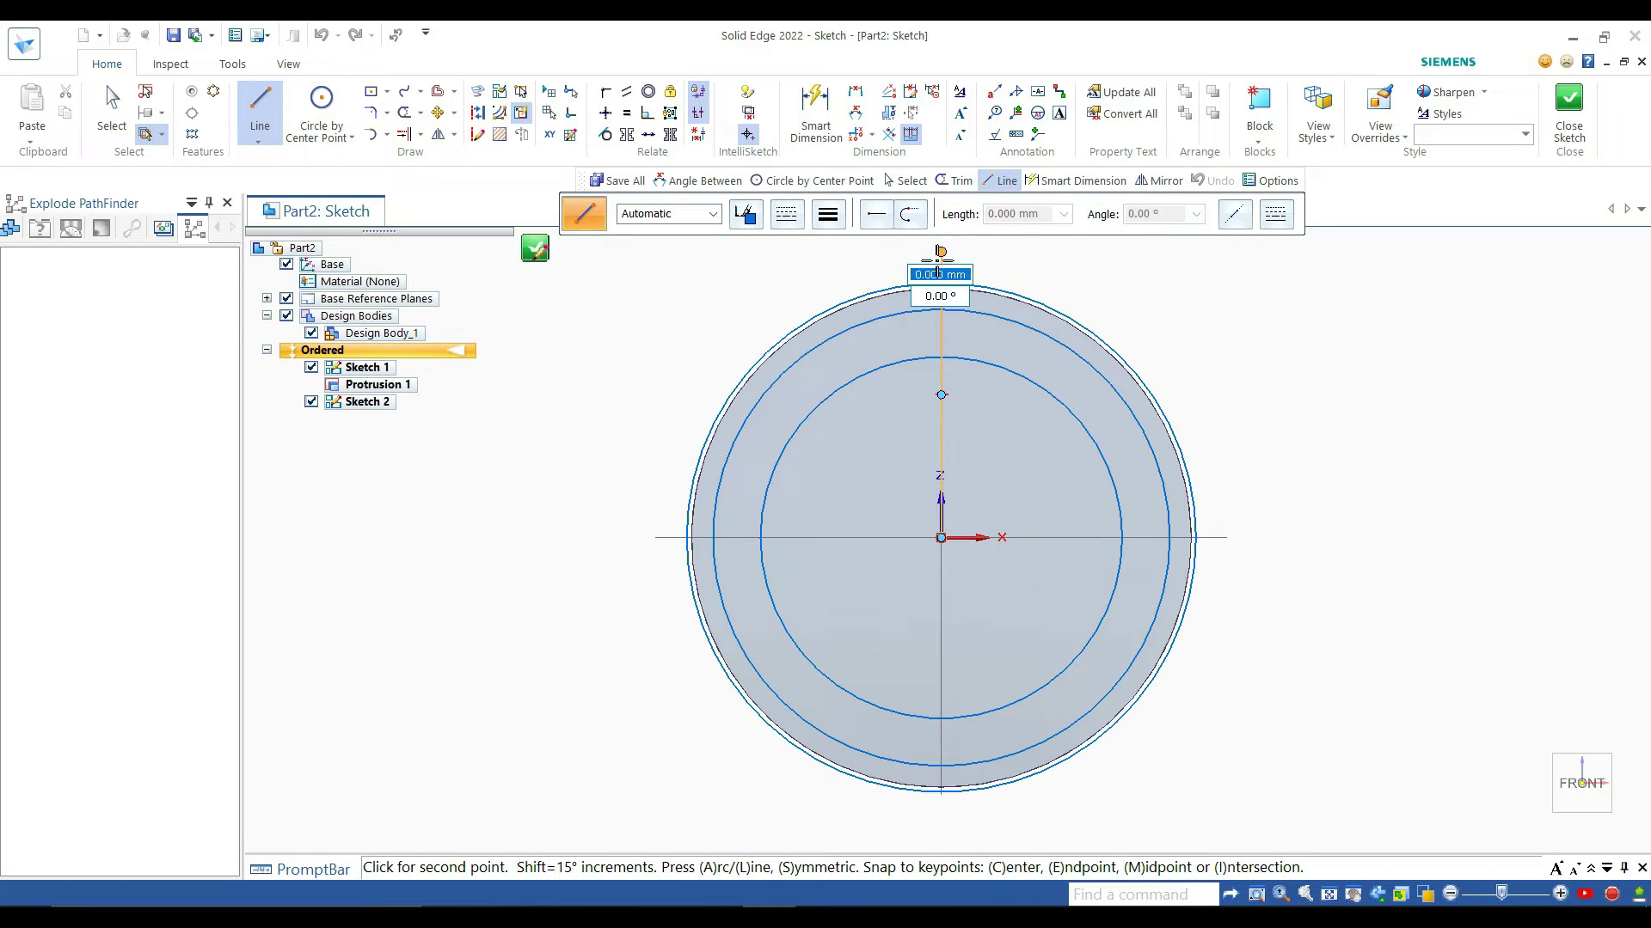
key(Escape)
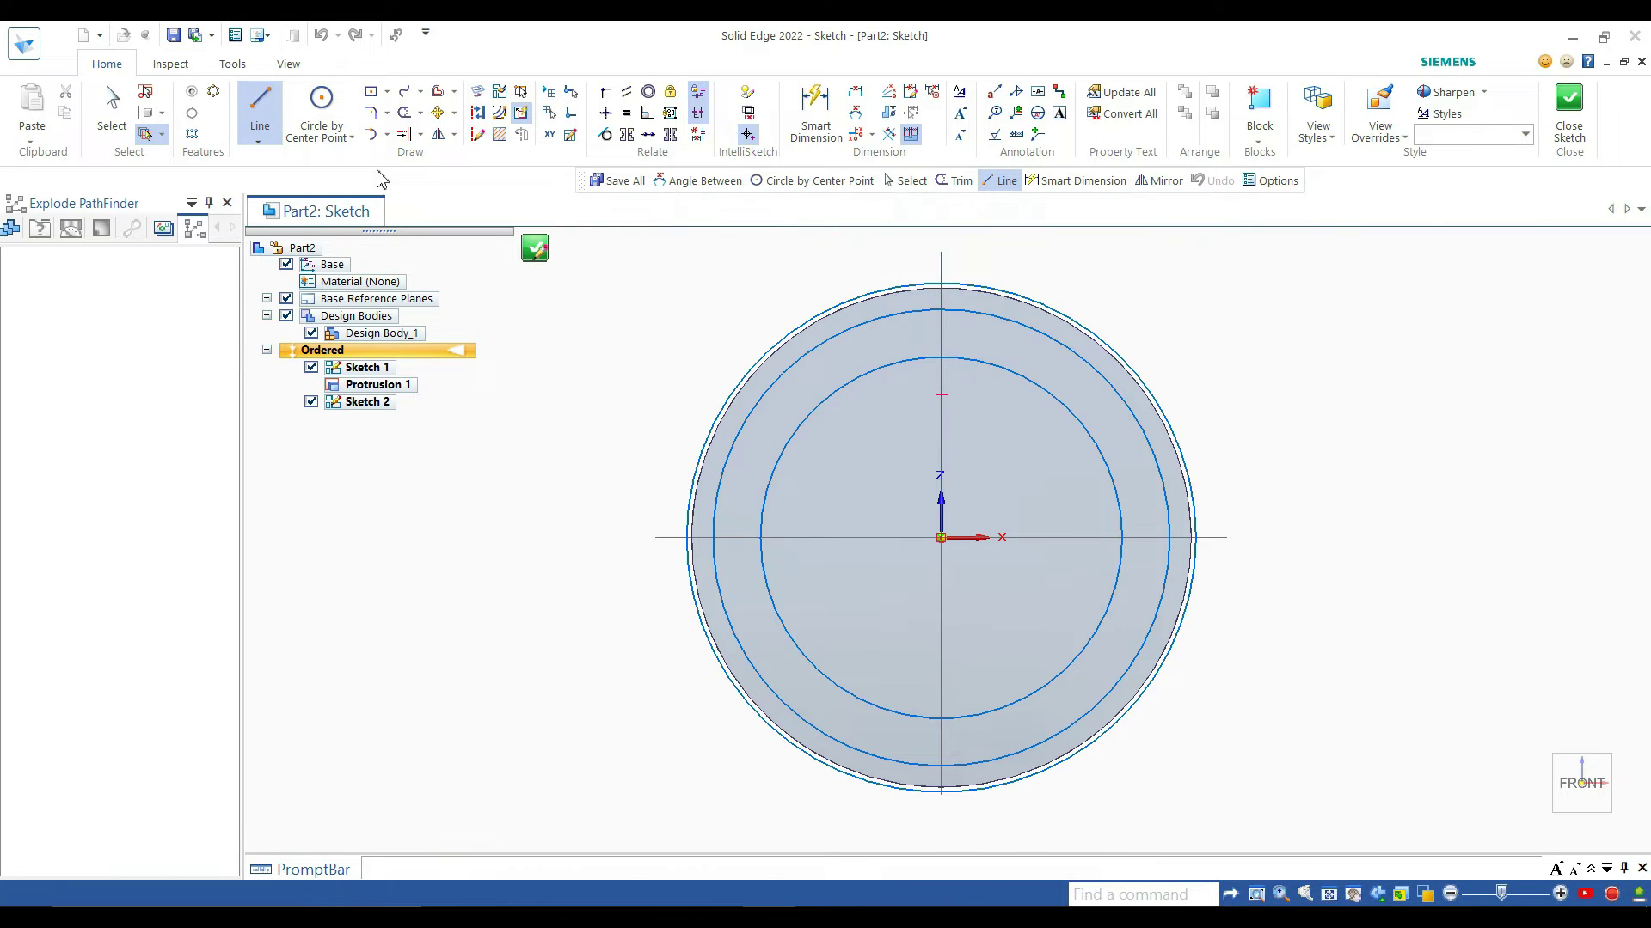
Step: Draw two slanted lines from the origin past the outermost circle, on the negative X side of the vertical line
click(942, 539)
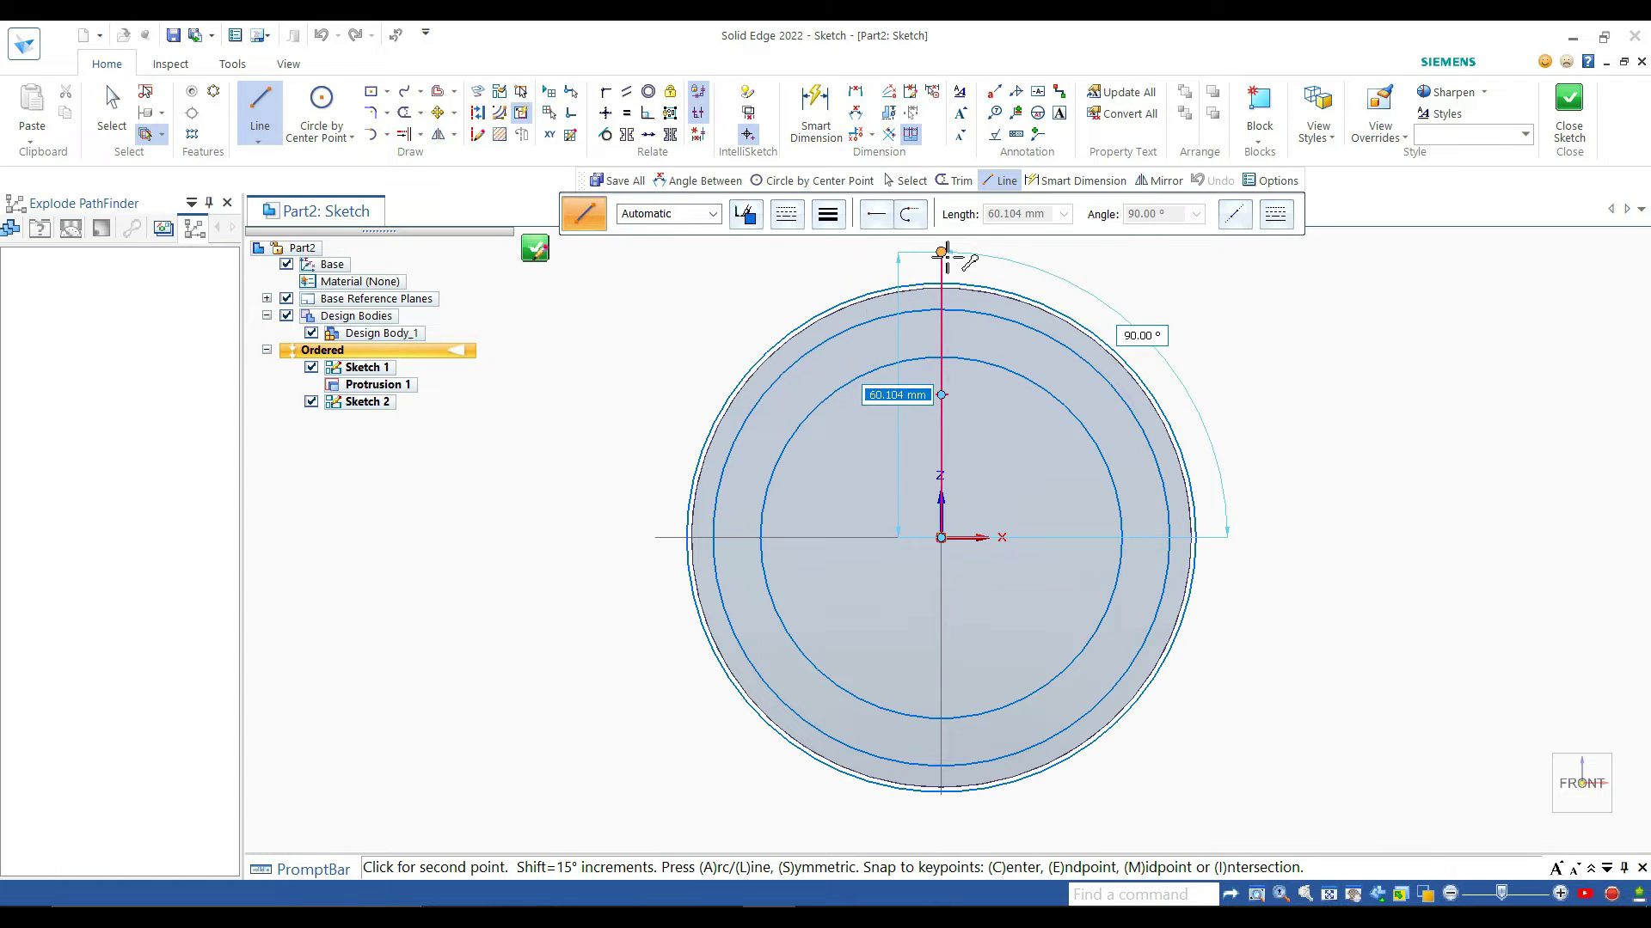
click(878, 265)
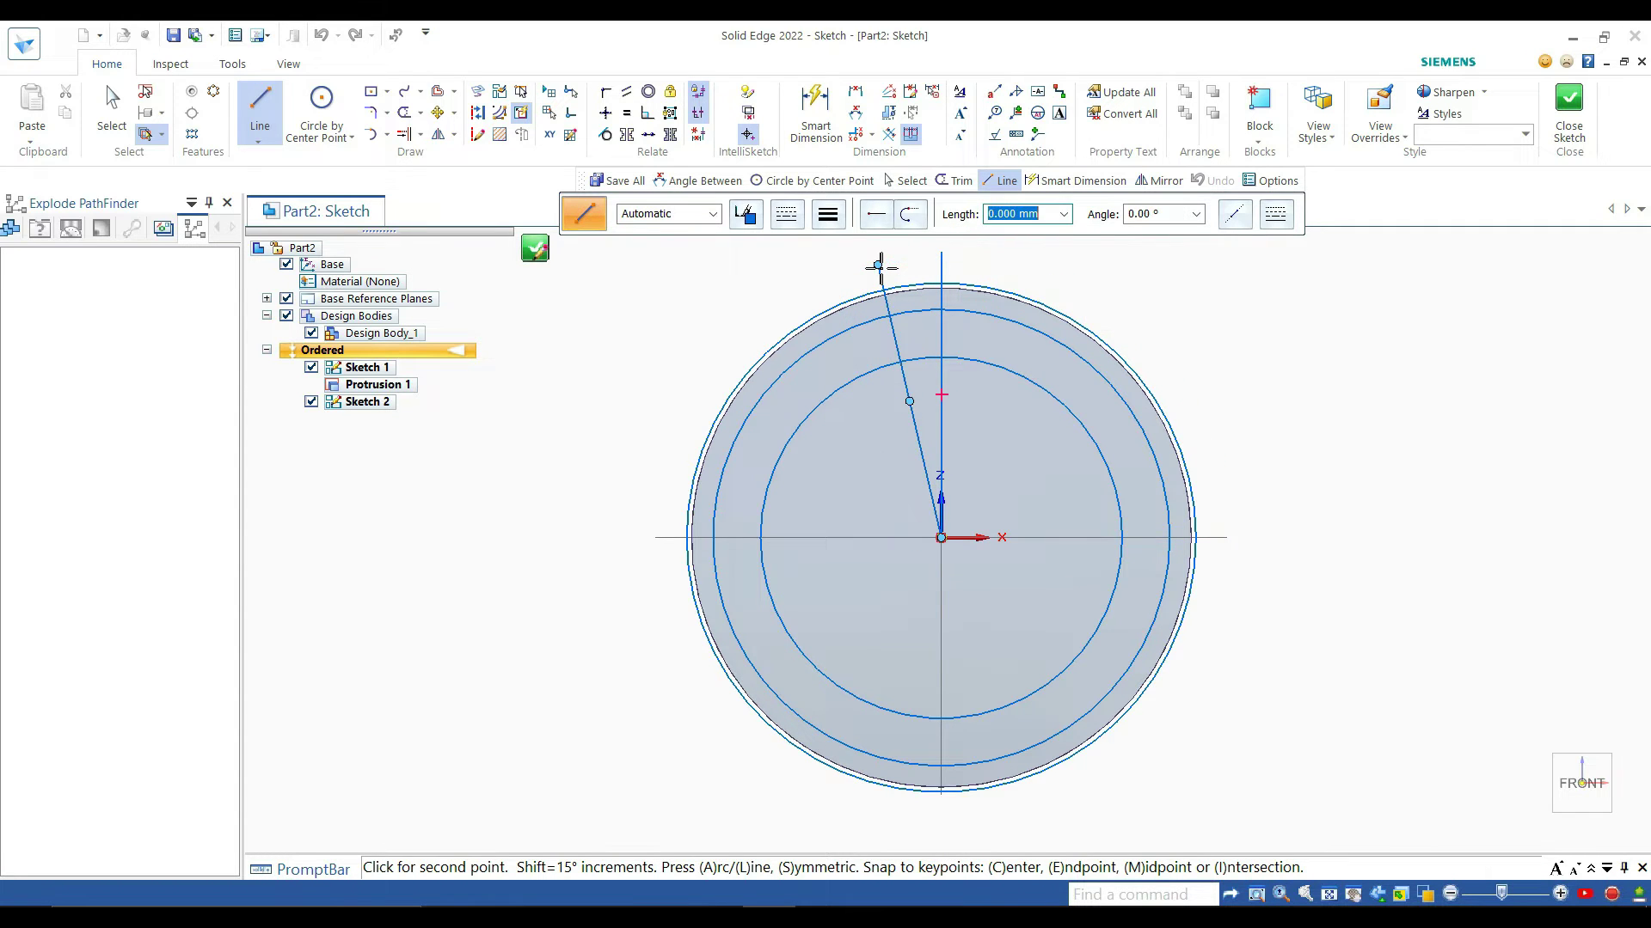
click(262, 112)
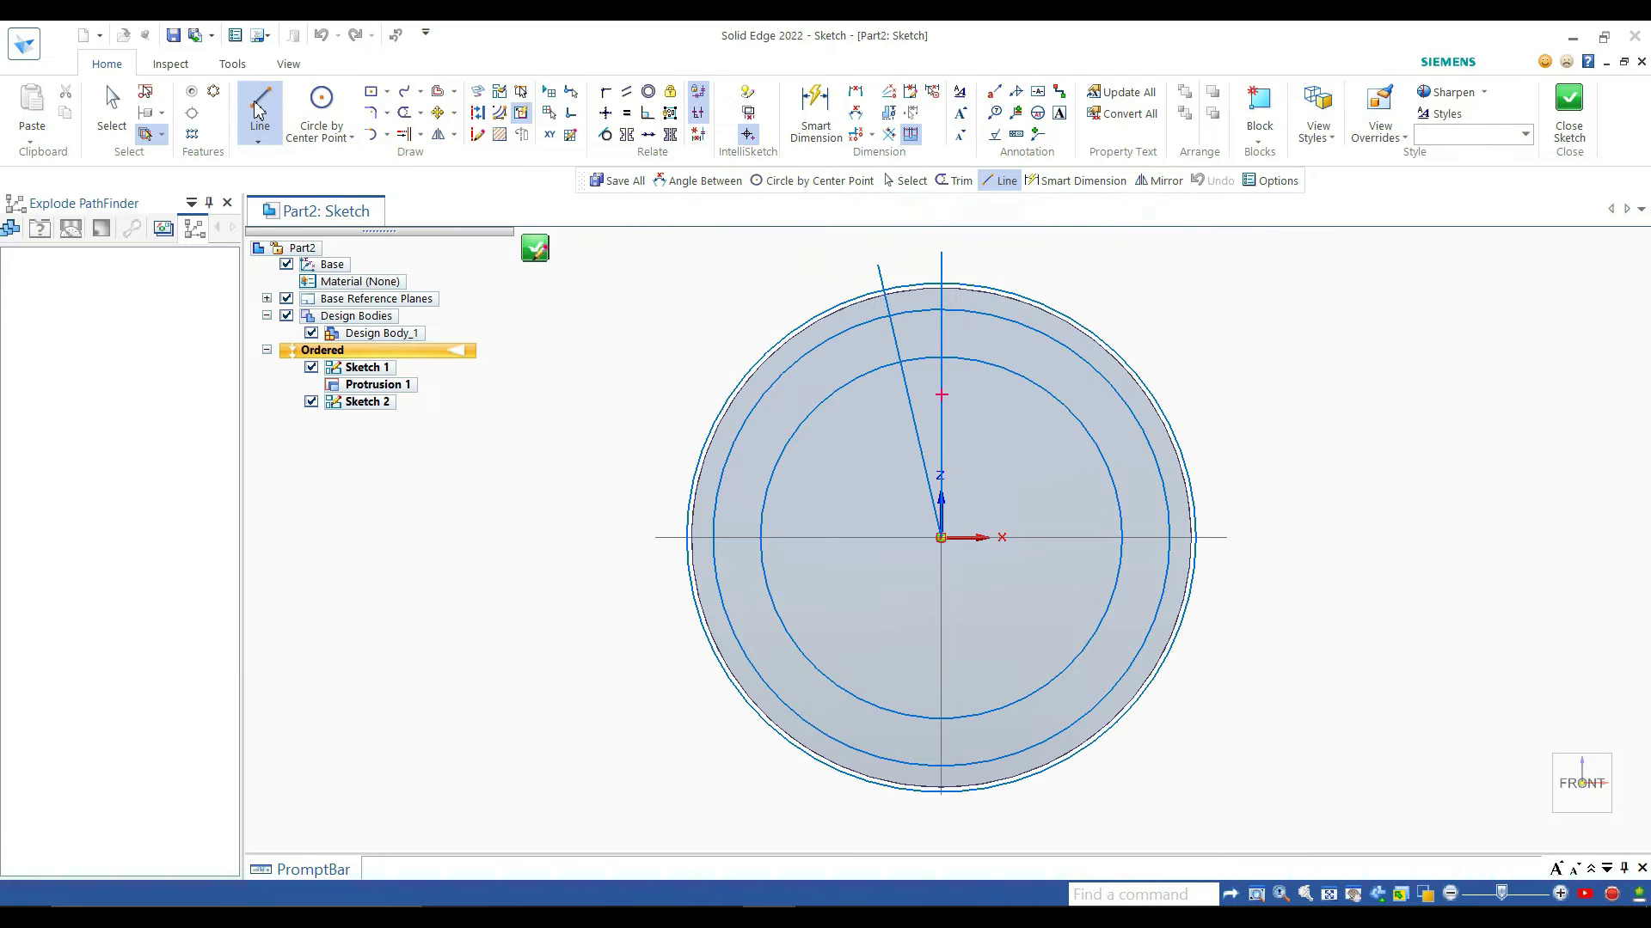
click(941, 537)
click(786, 300)
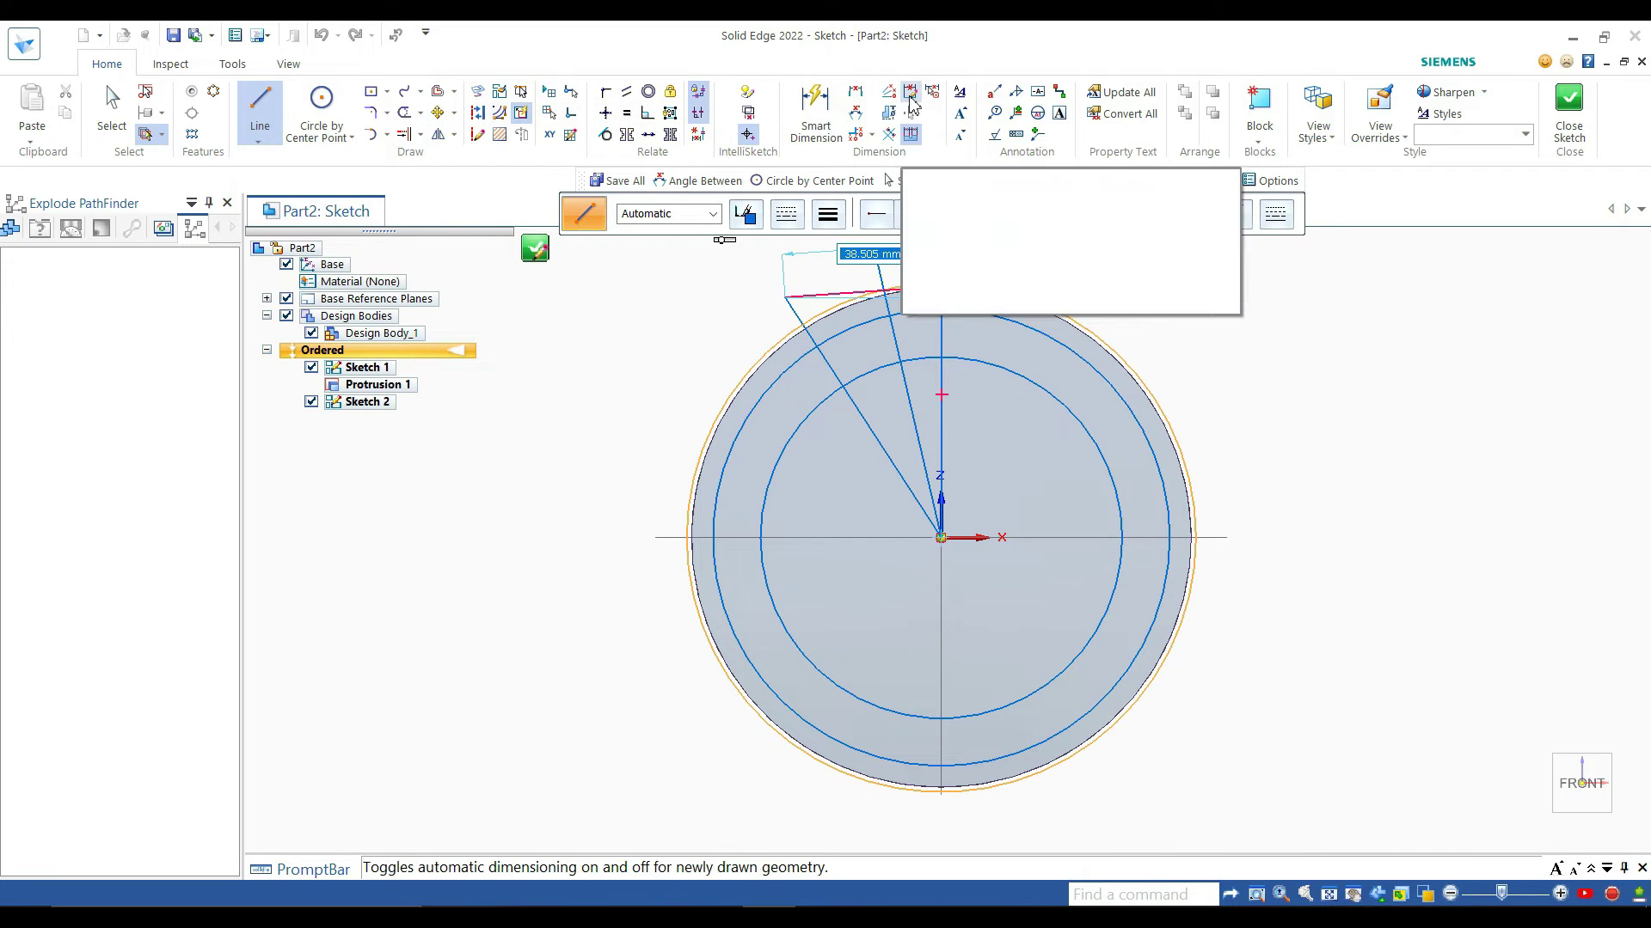
Step: Add an angle dimension between the vertical line and the nearer slanted line and set it to 5°
click(858, 118)
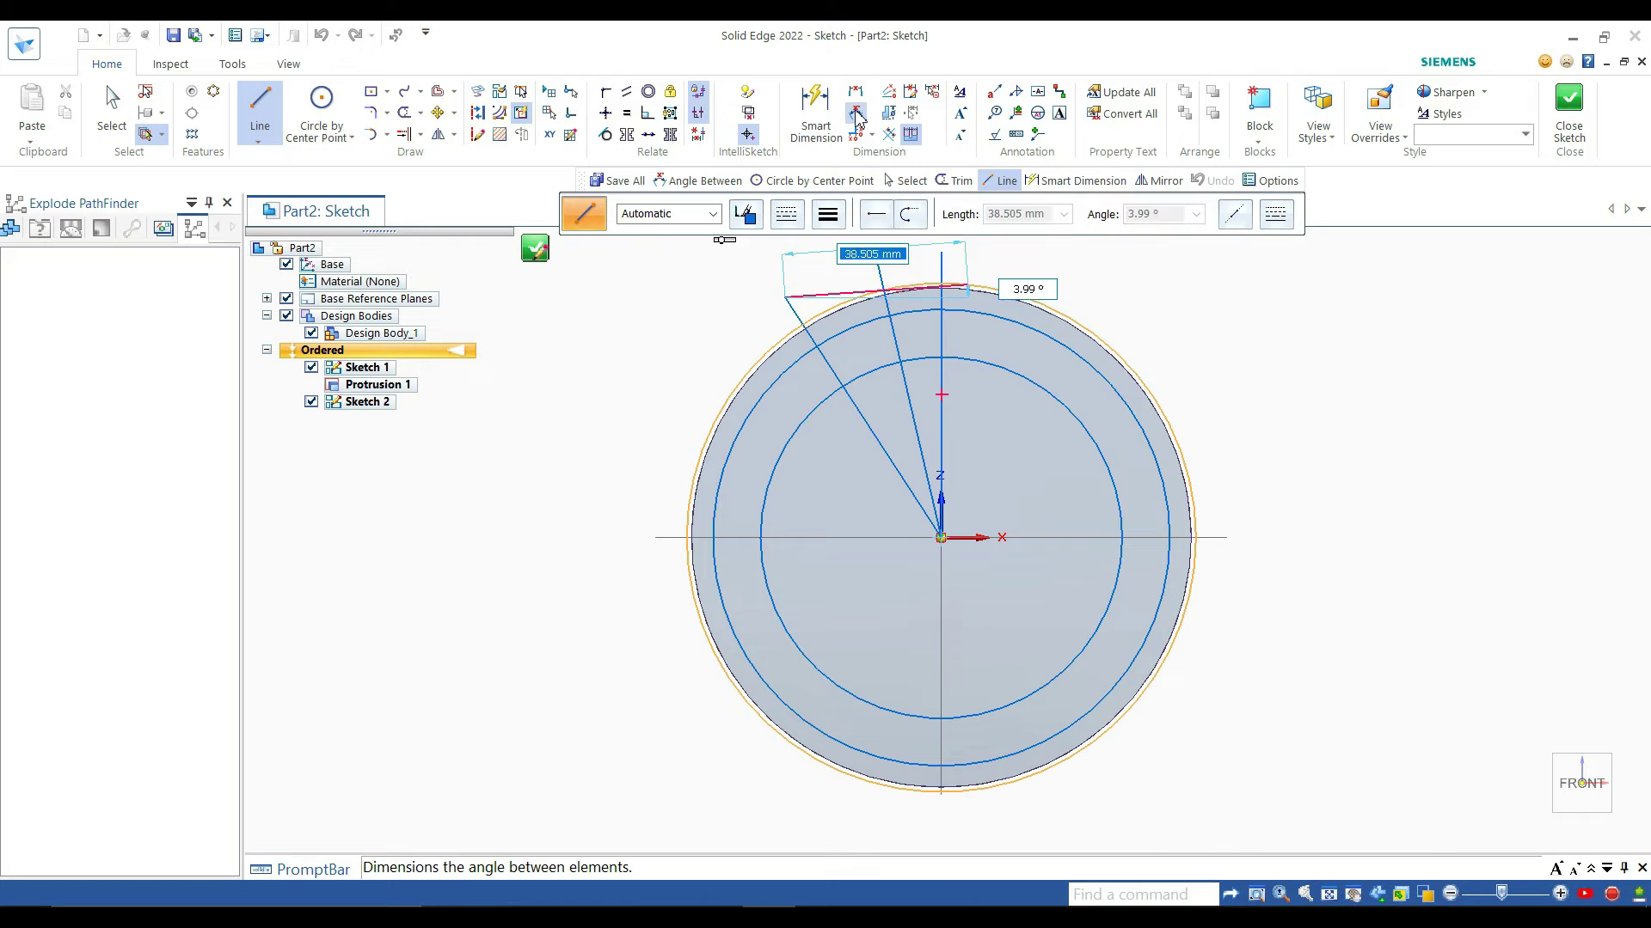
click(943, 279)
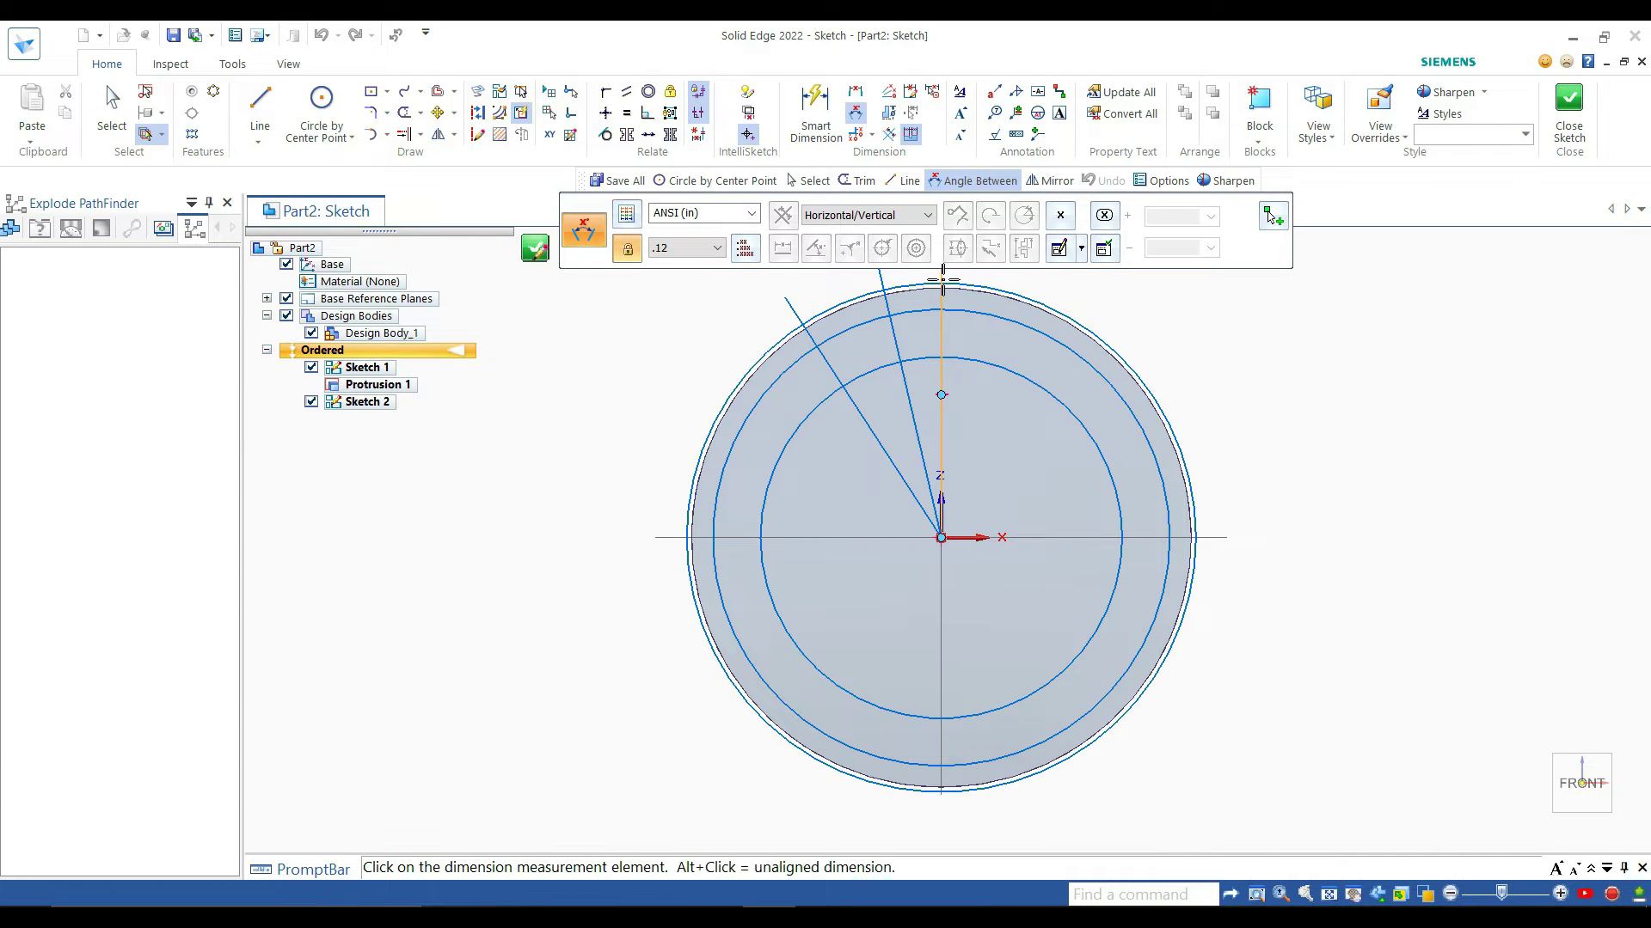
click(886, 290)
click(907, 290)
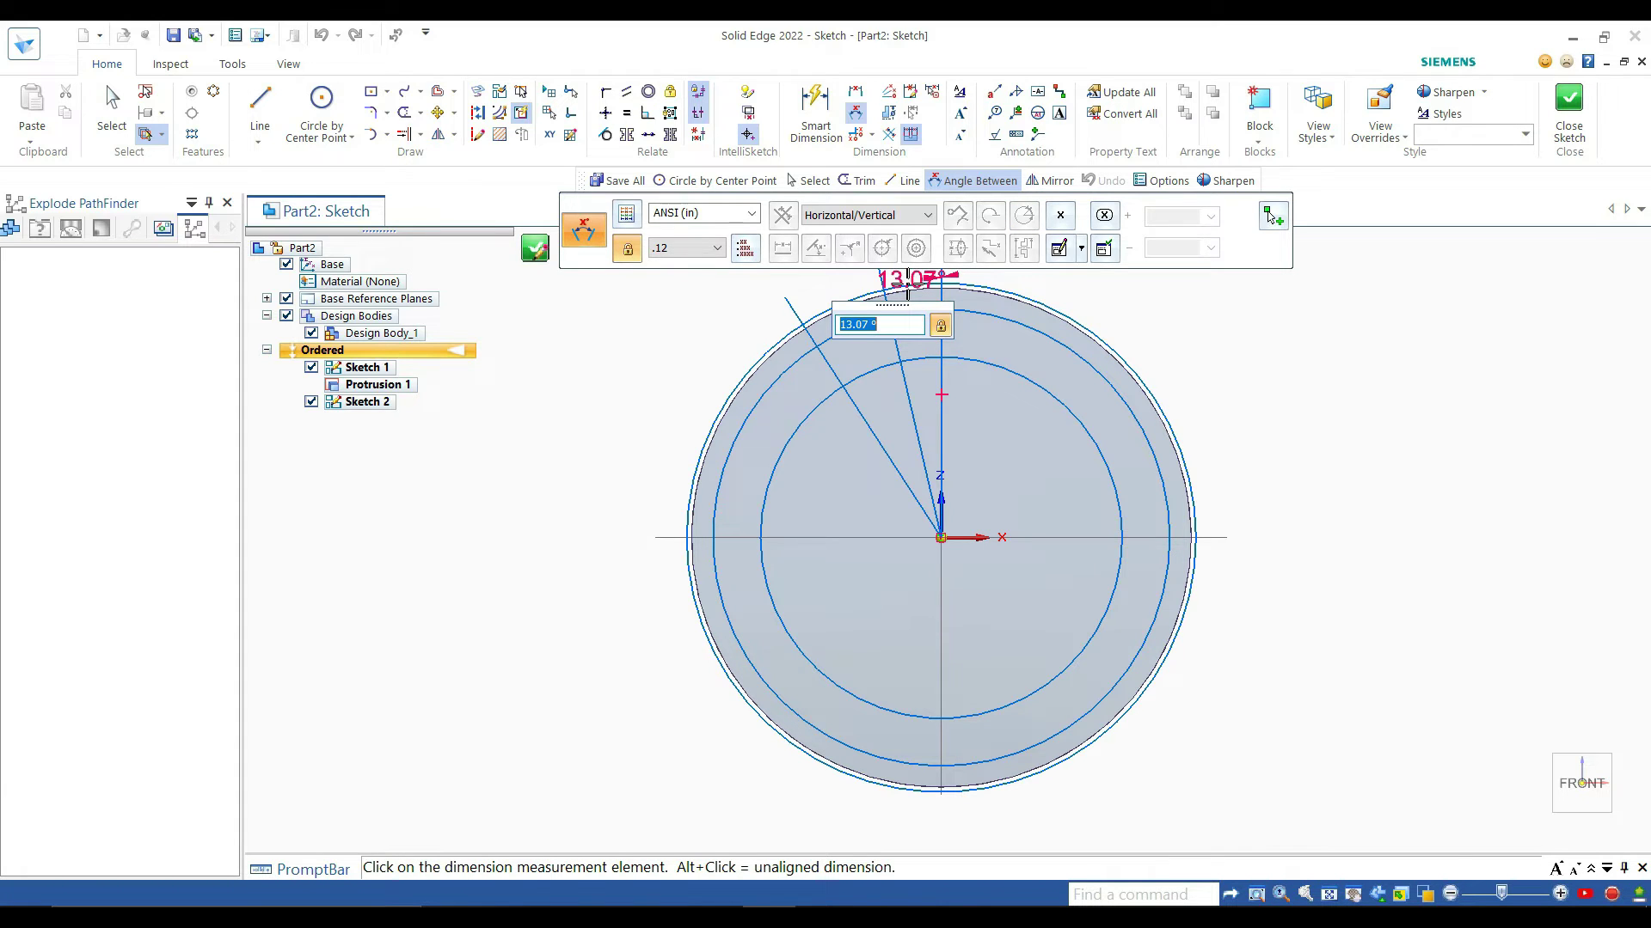
key(BackSpace)
key(Return)
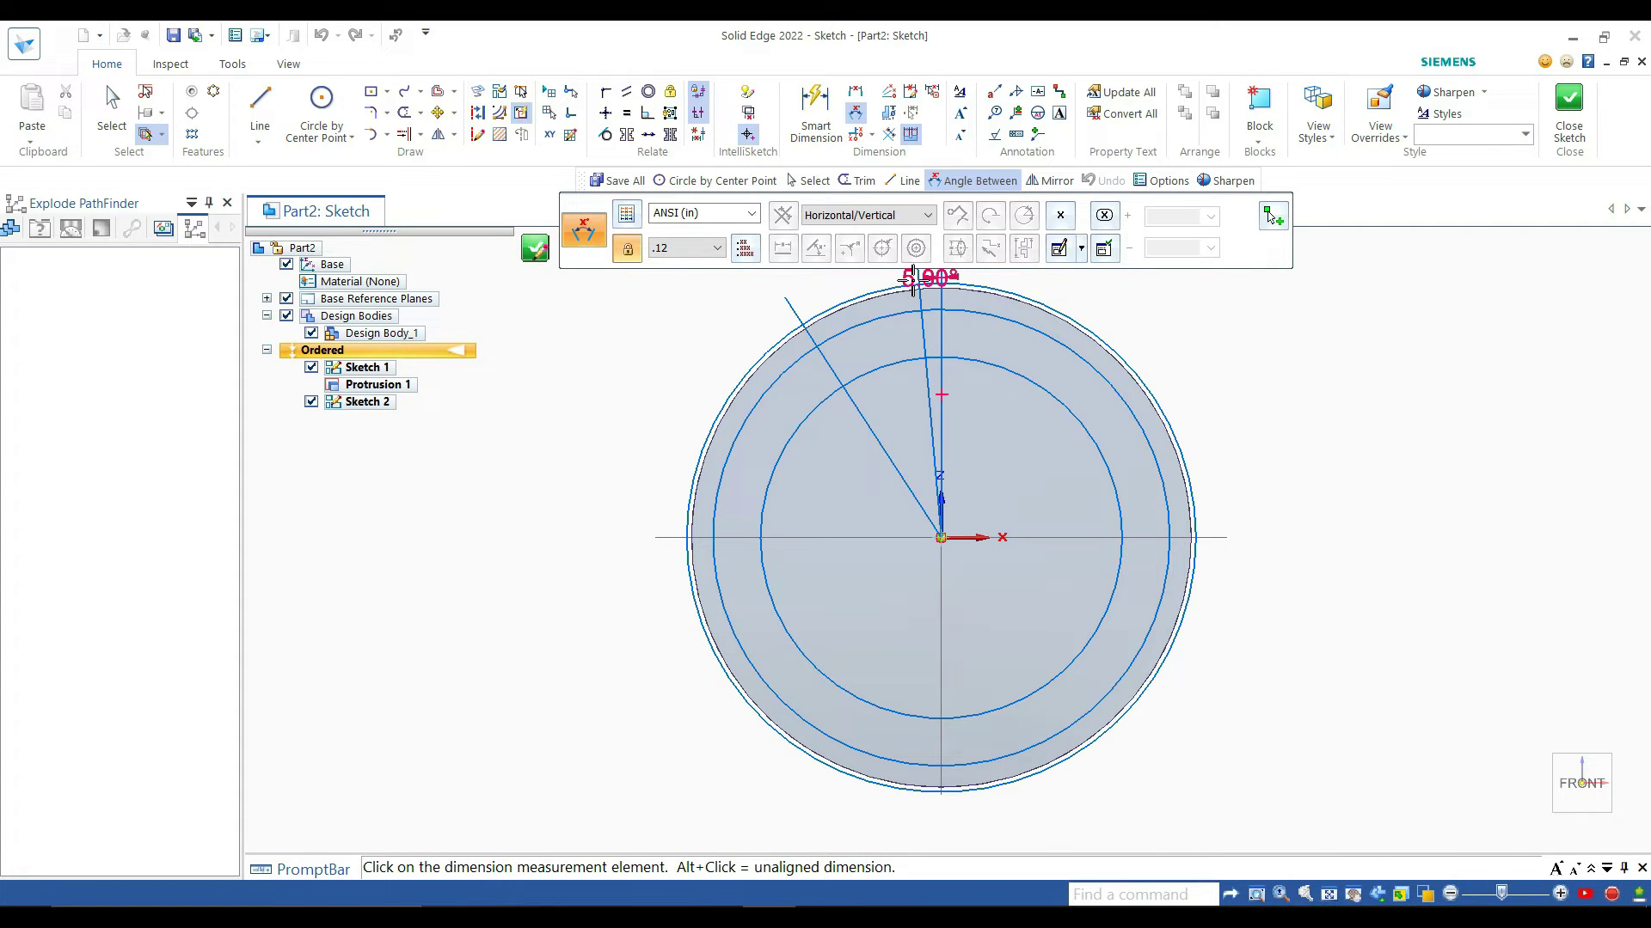
Step: Add an angle dimension between the two slanted lines and set it to 25°
click(927, 323)
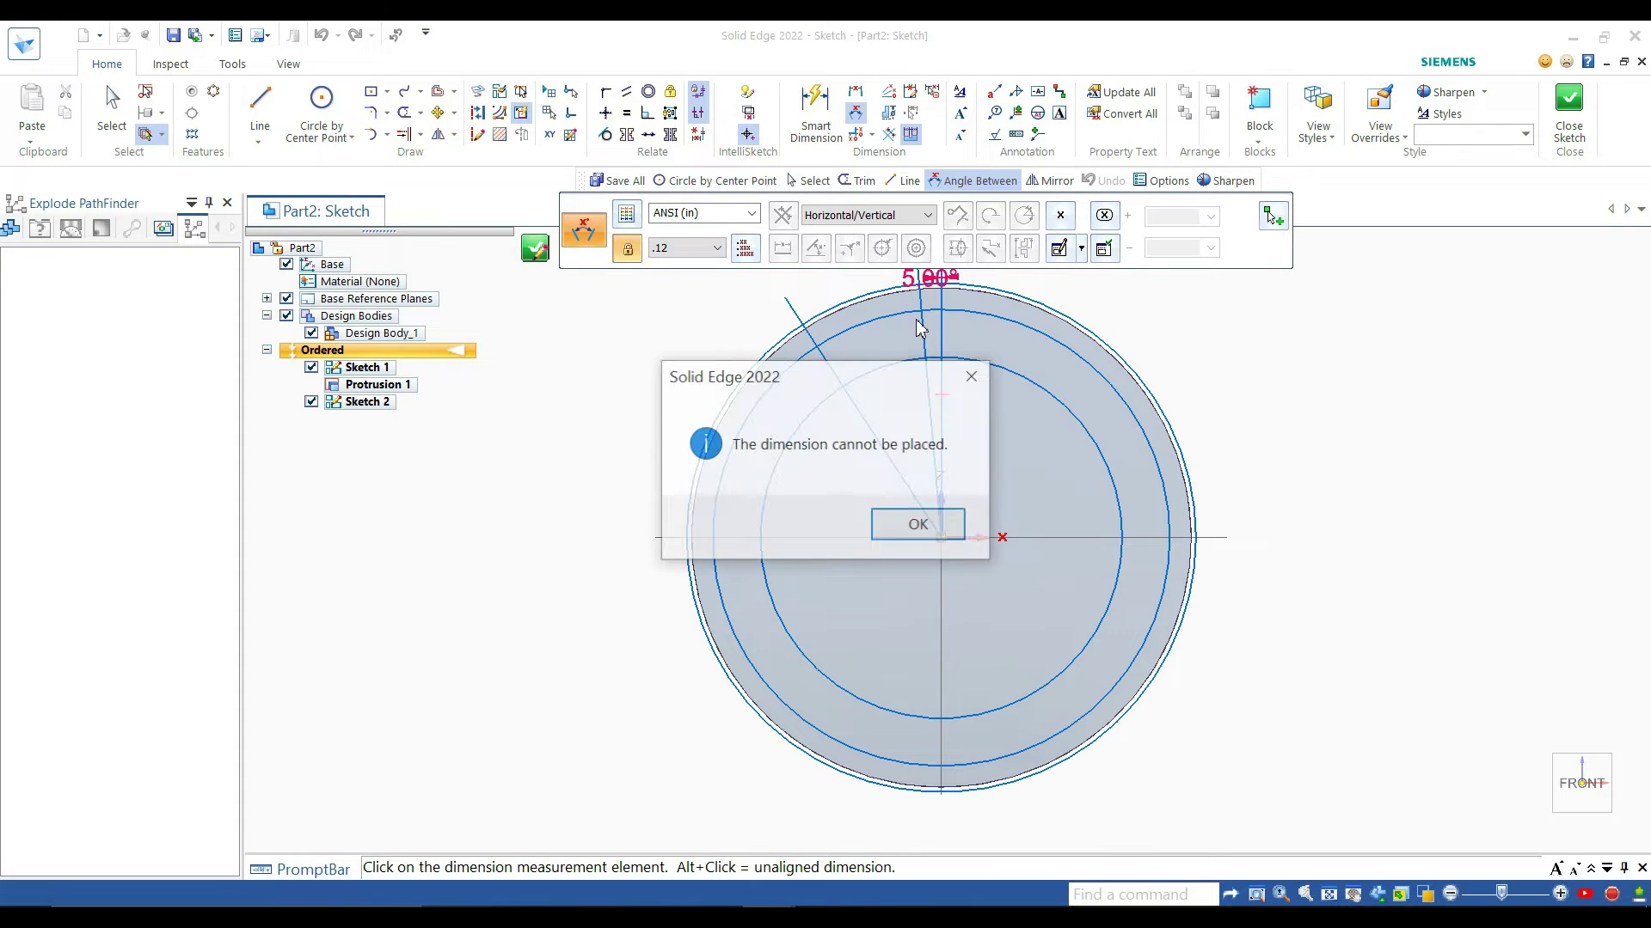
click(932, 516)
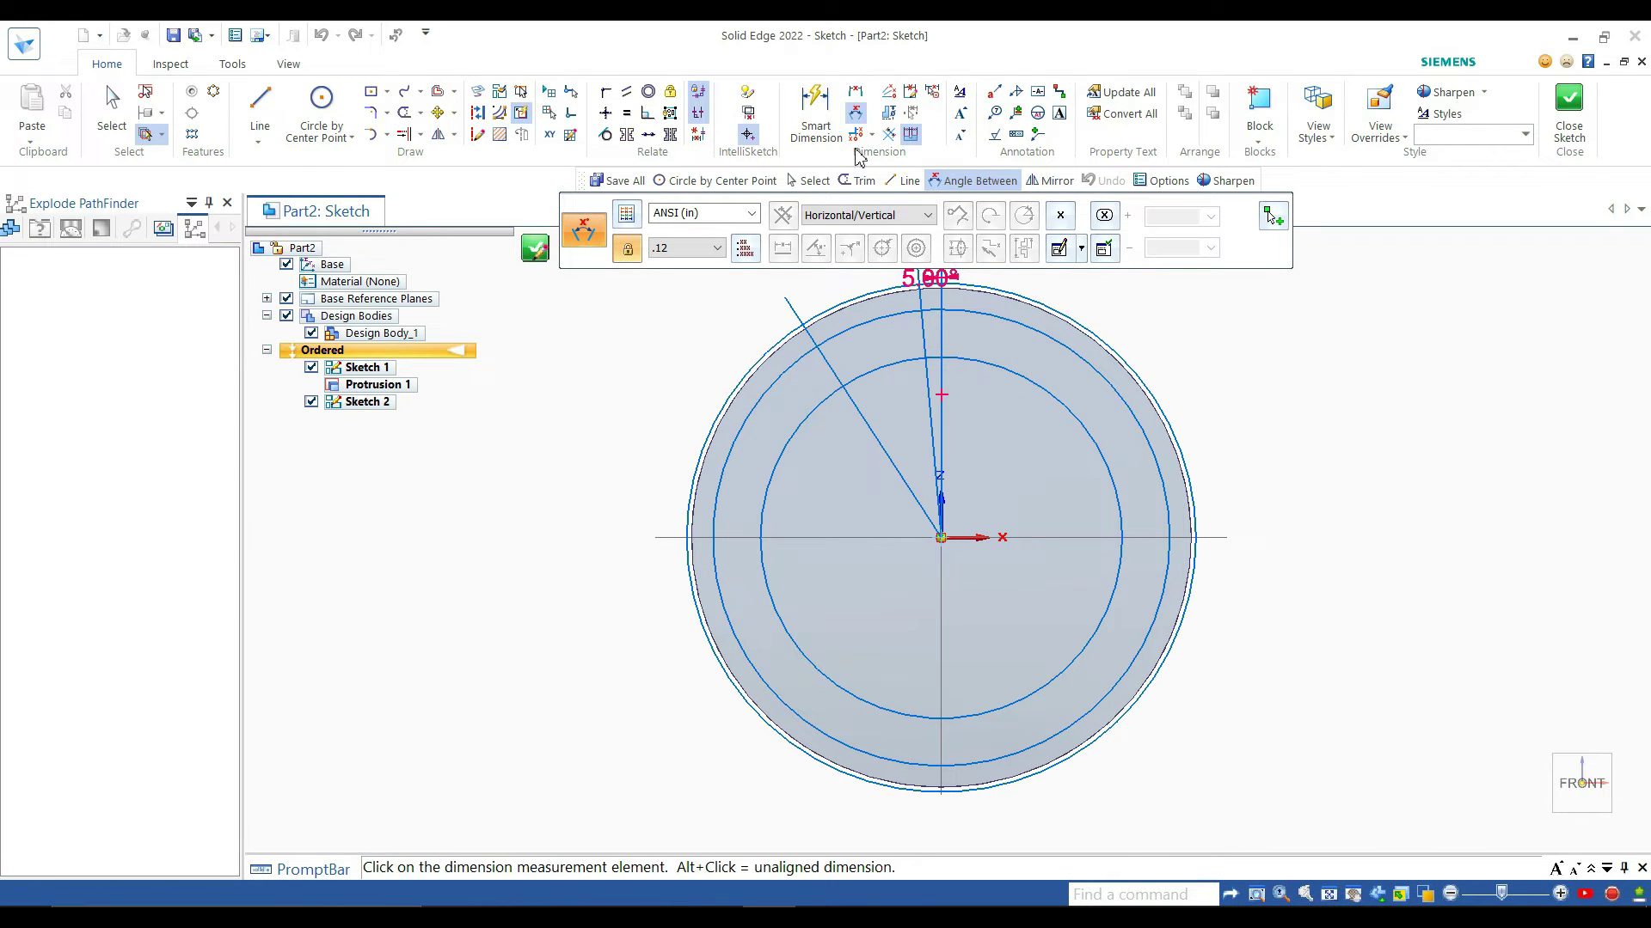
click(859, 116)
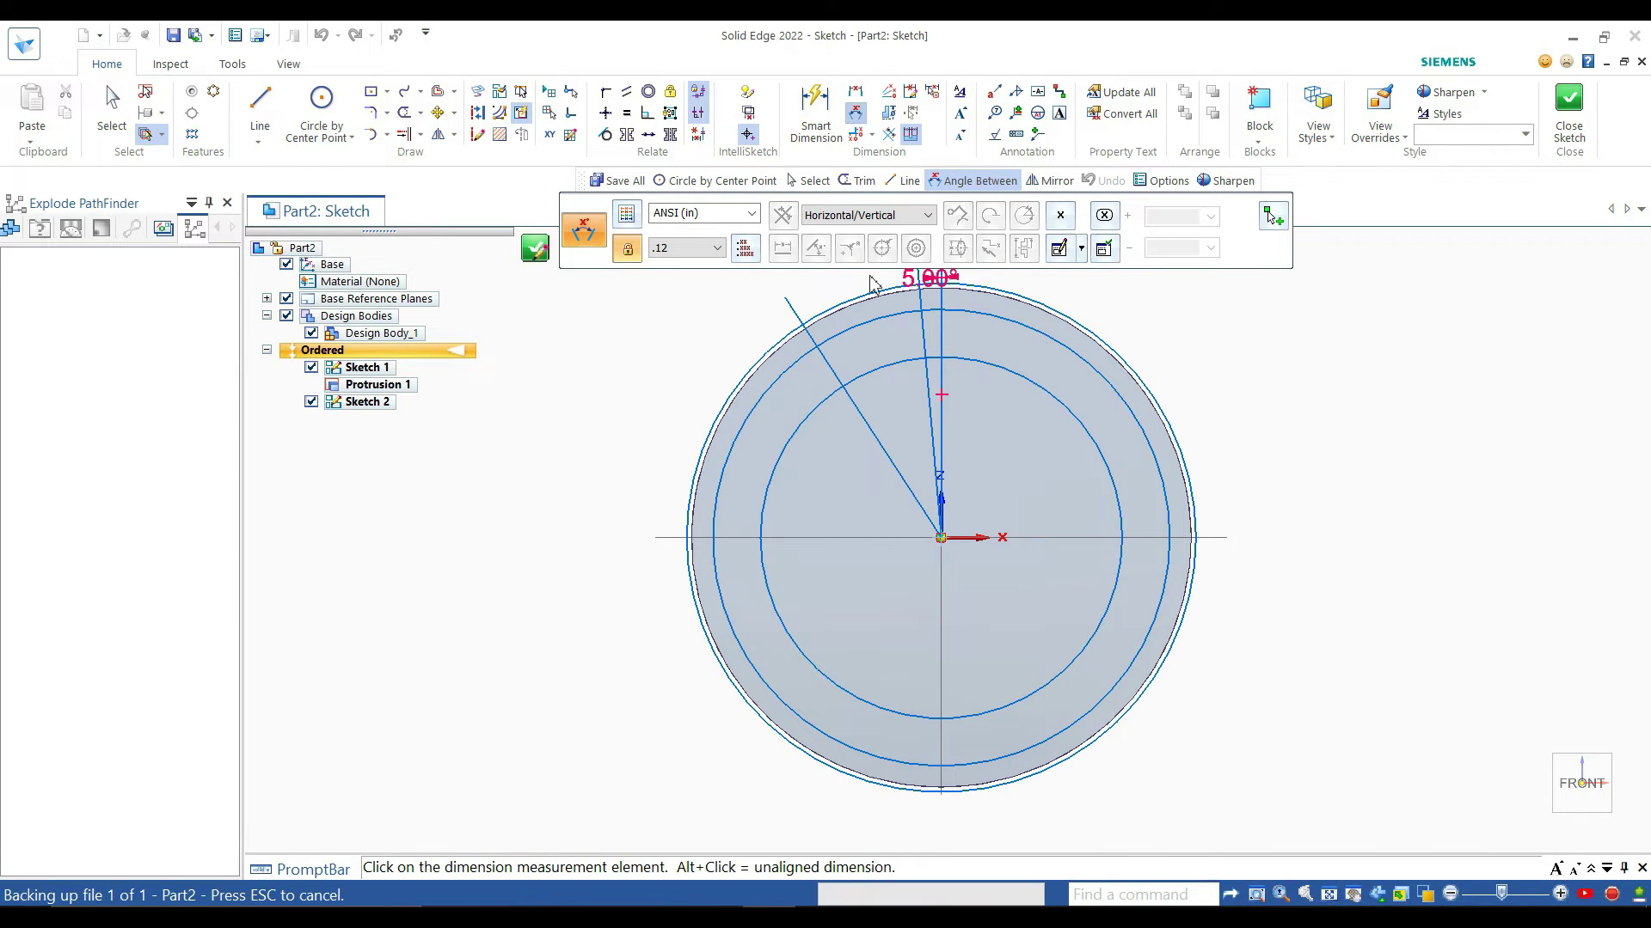
click(923, 329)
click(821, 352)
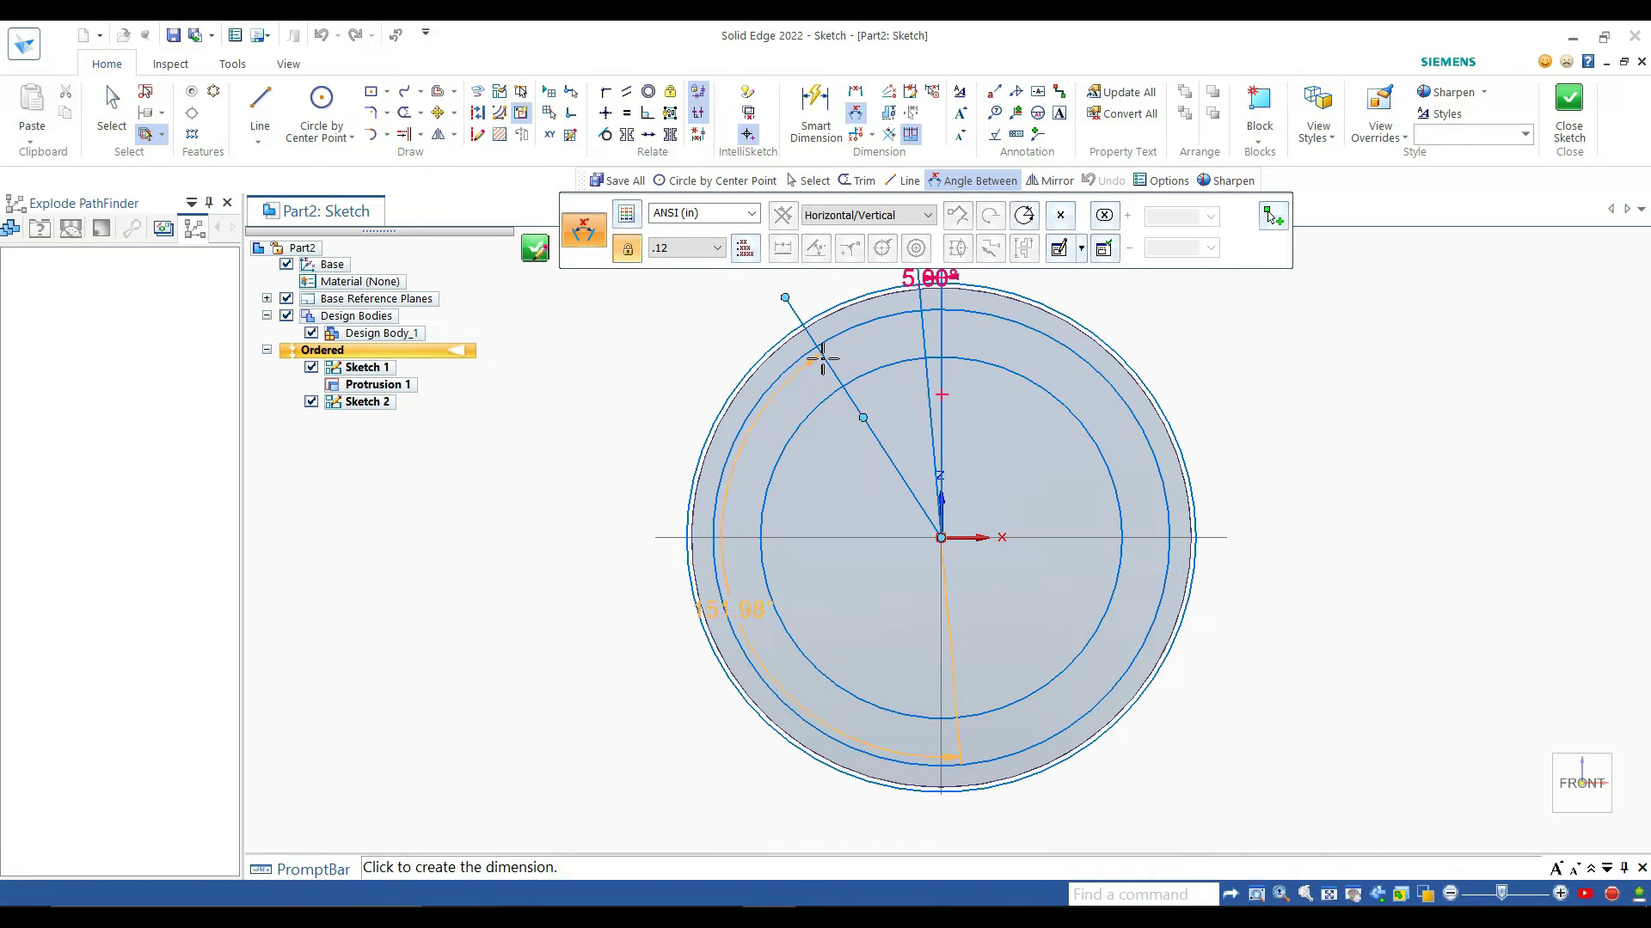
click(886, 326)
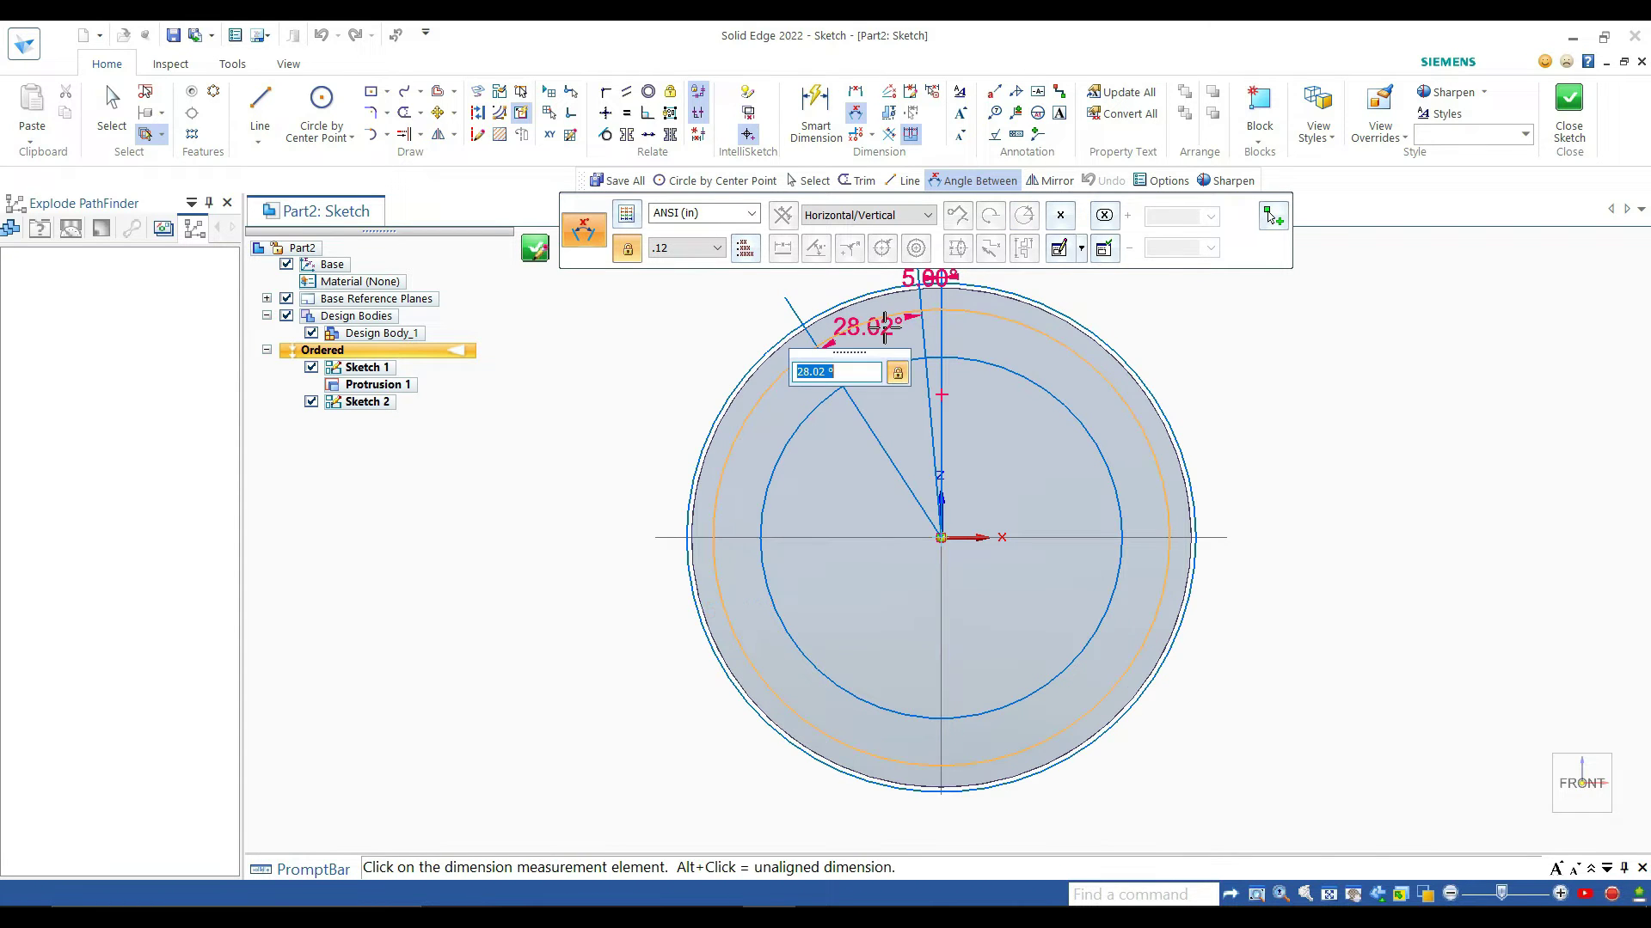
key(BackSpace)
text(25)
key(Return)
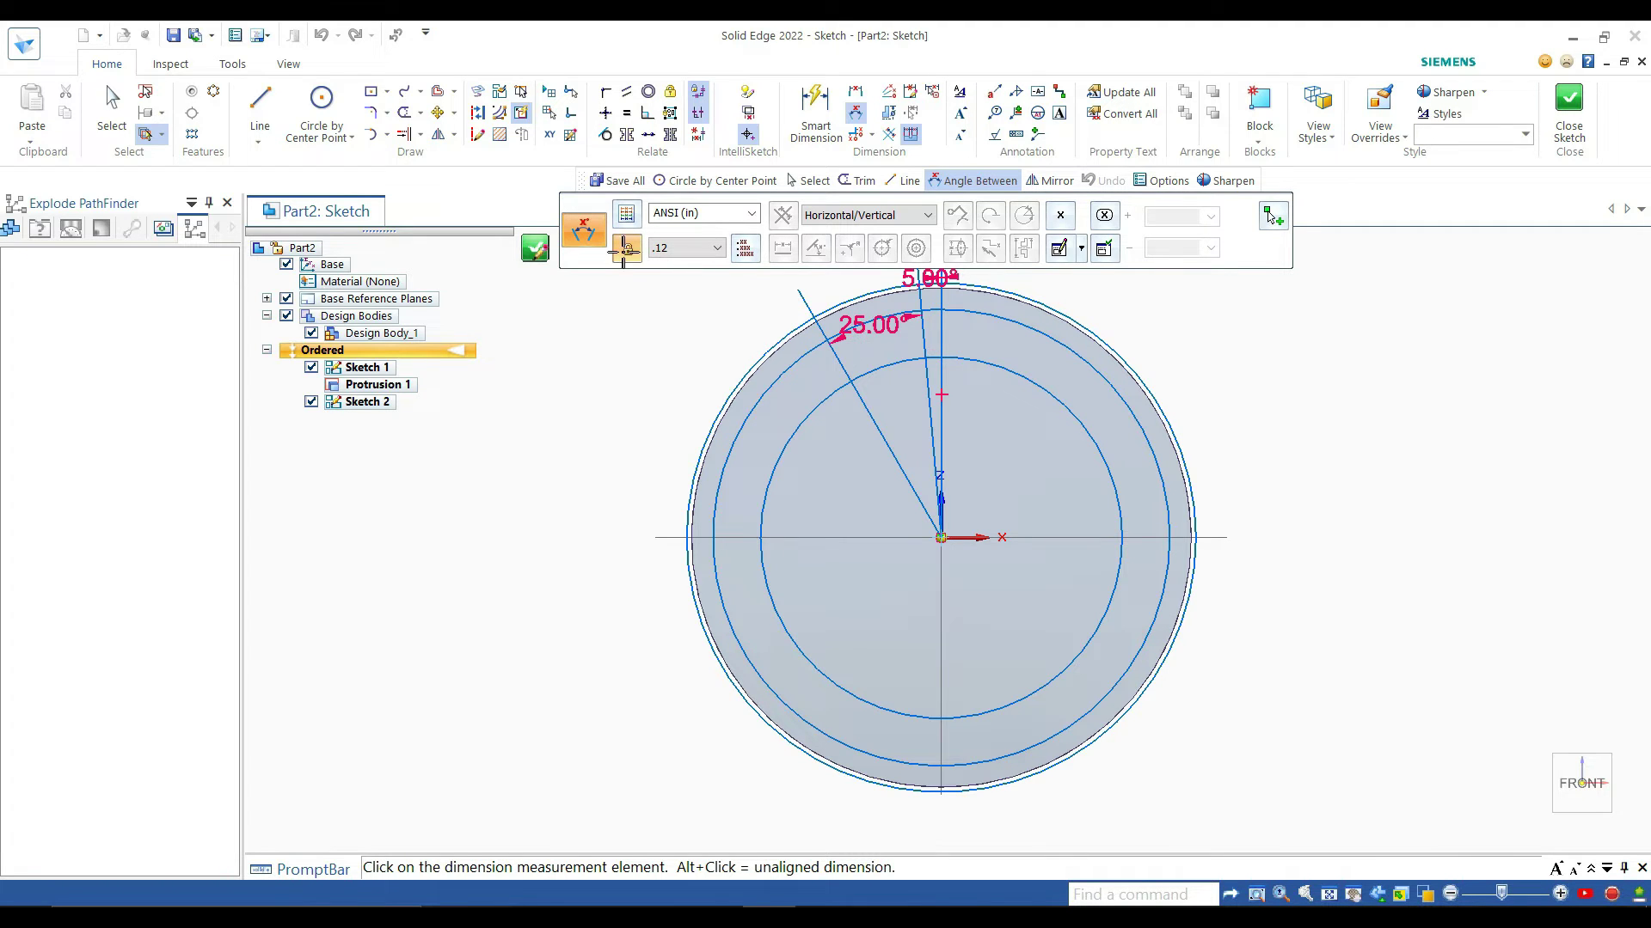
Step: Draw a circle about 35 mm in diameter centred where the outer slanted line crosses the 76 mm circle
click(320, 101)
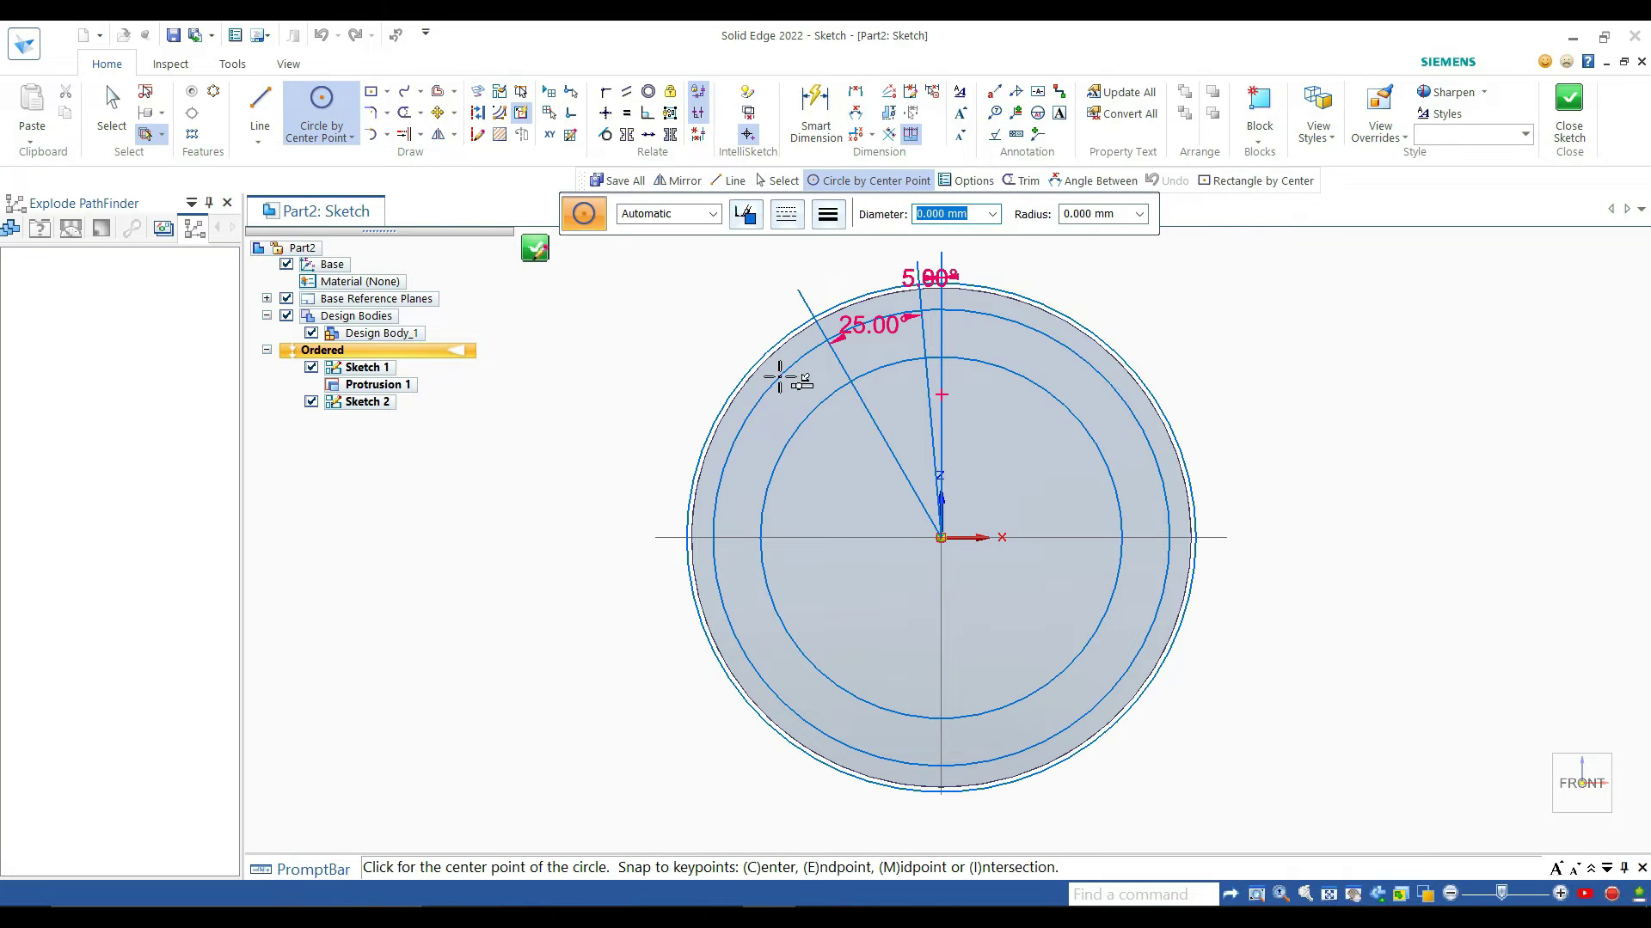
click(853, 380)
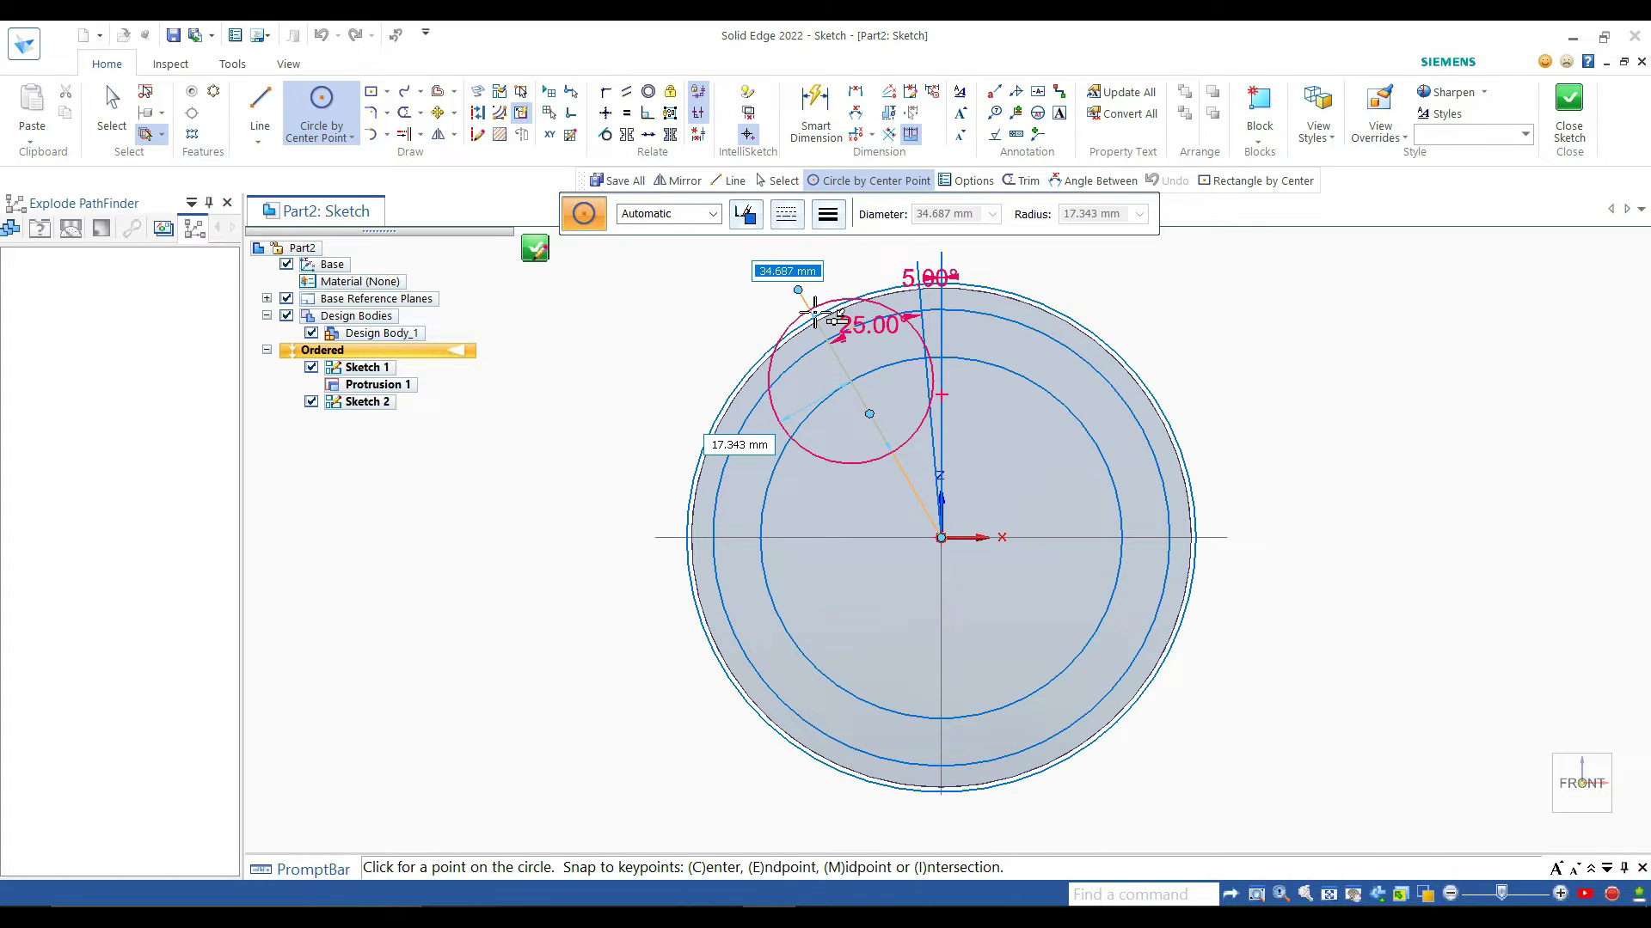
click(815, 314)
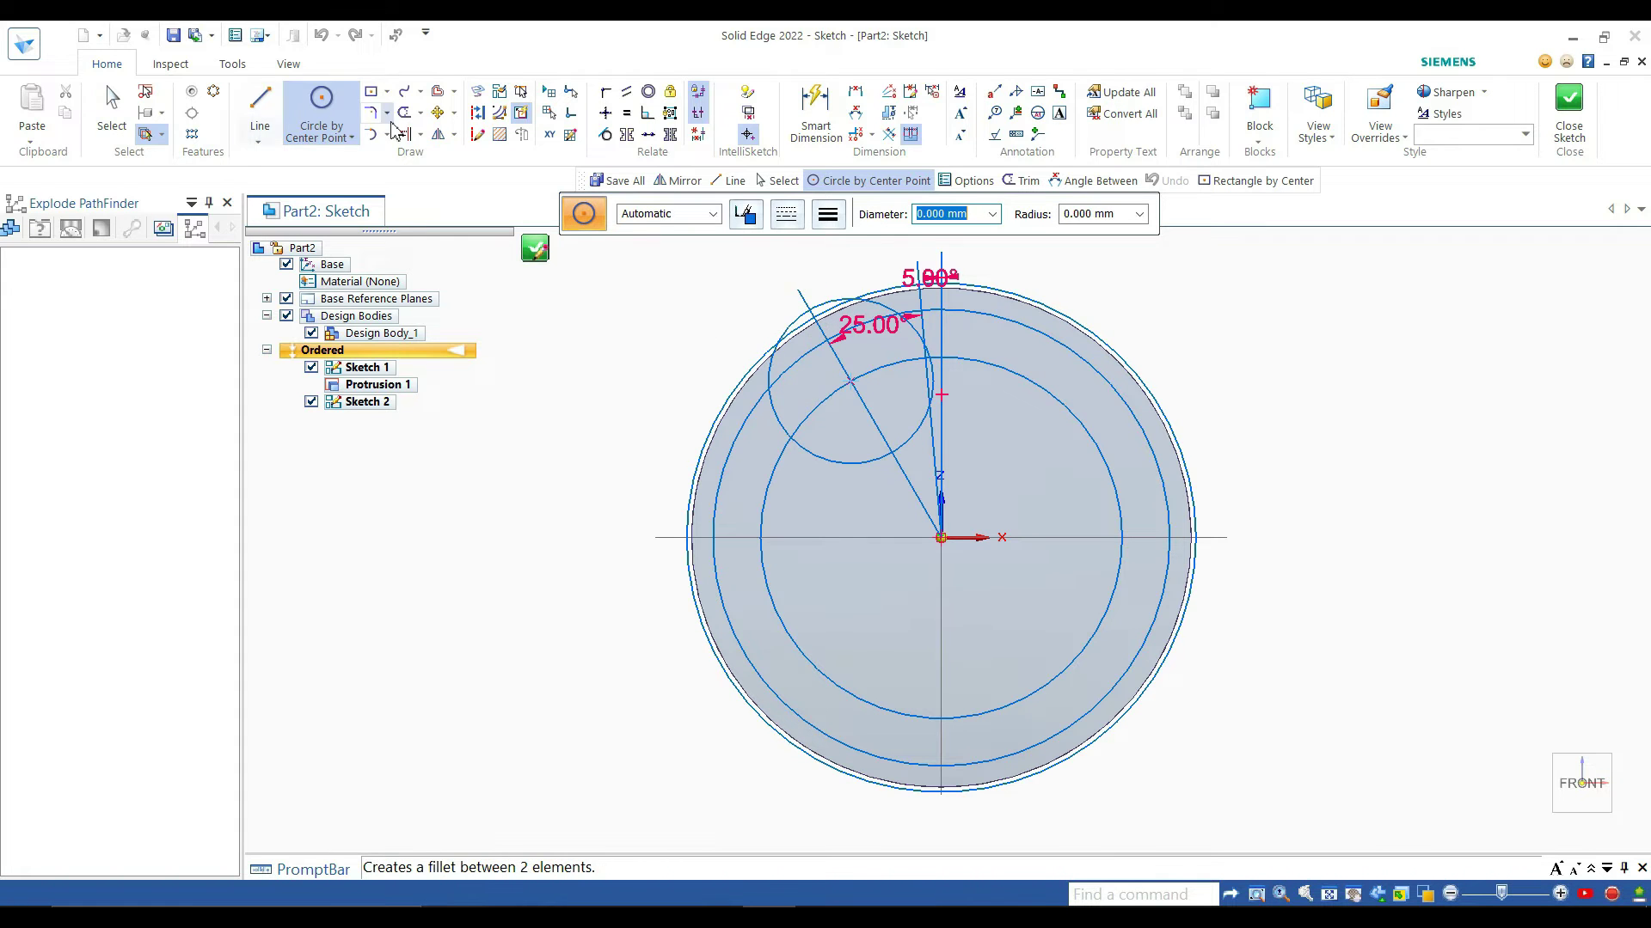
Step: Mirror the newly drawn circle about the vertical line, keeping the original
click(439, 136)
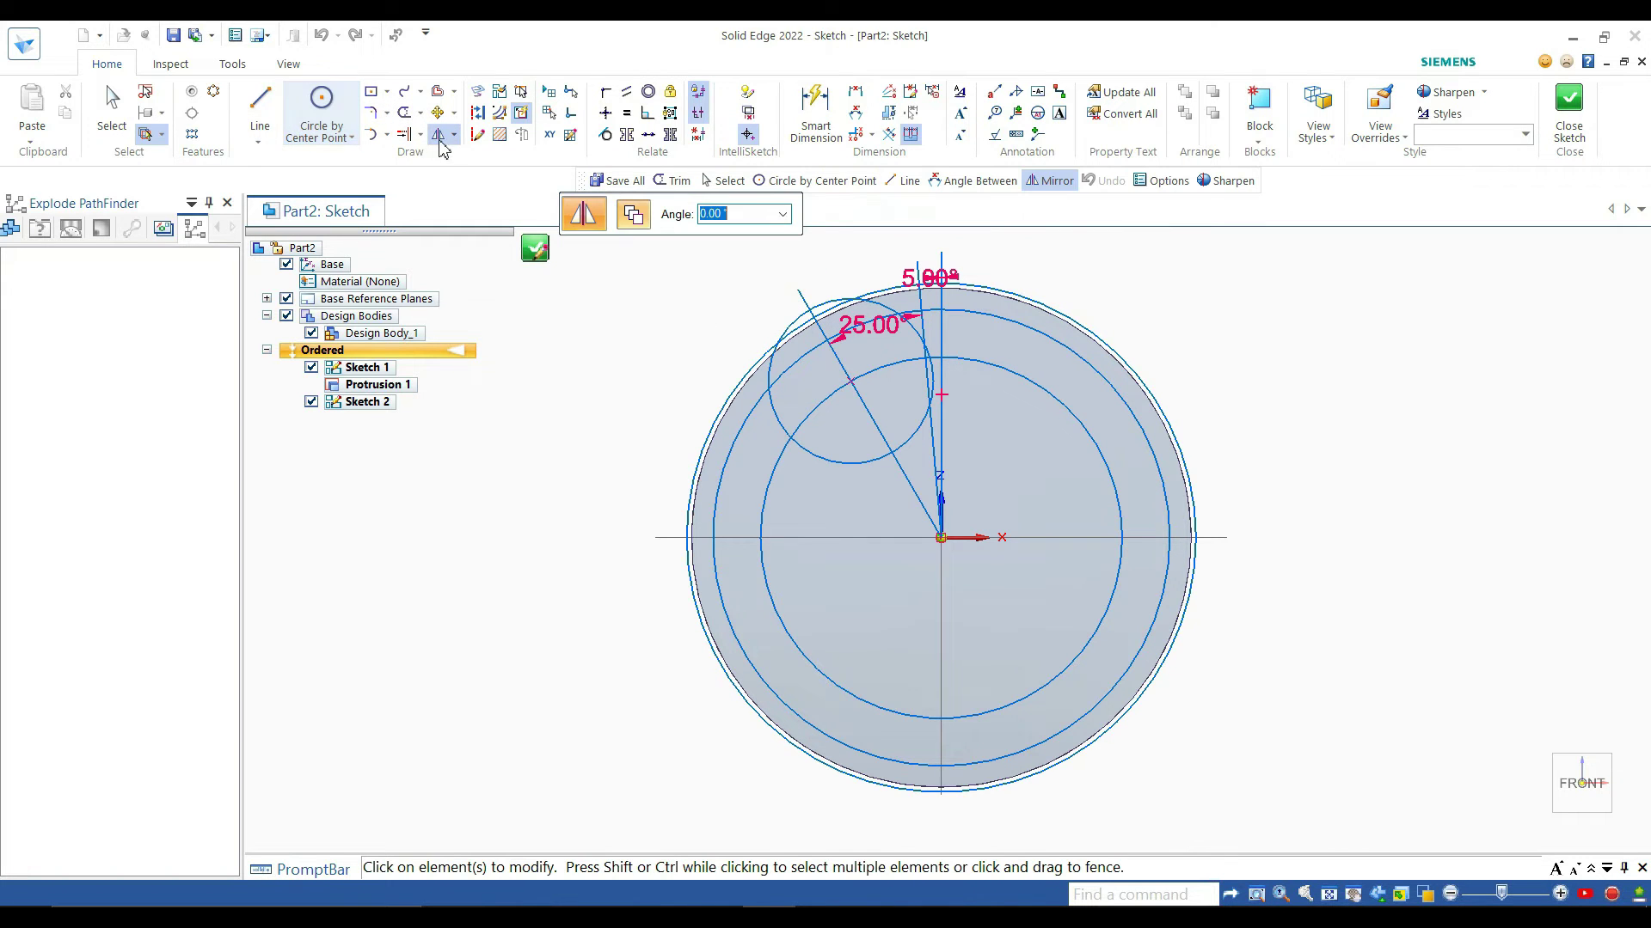
click(793, 325)
right_click(793, 325)
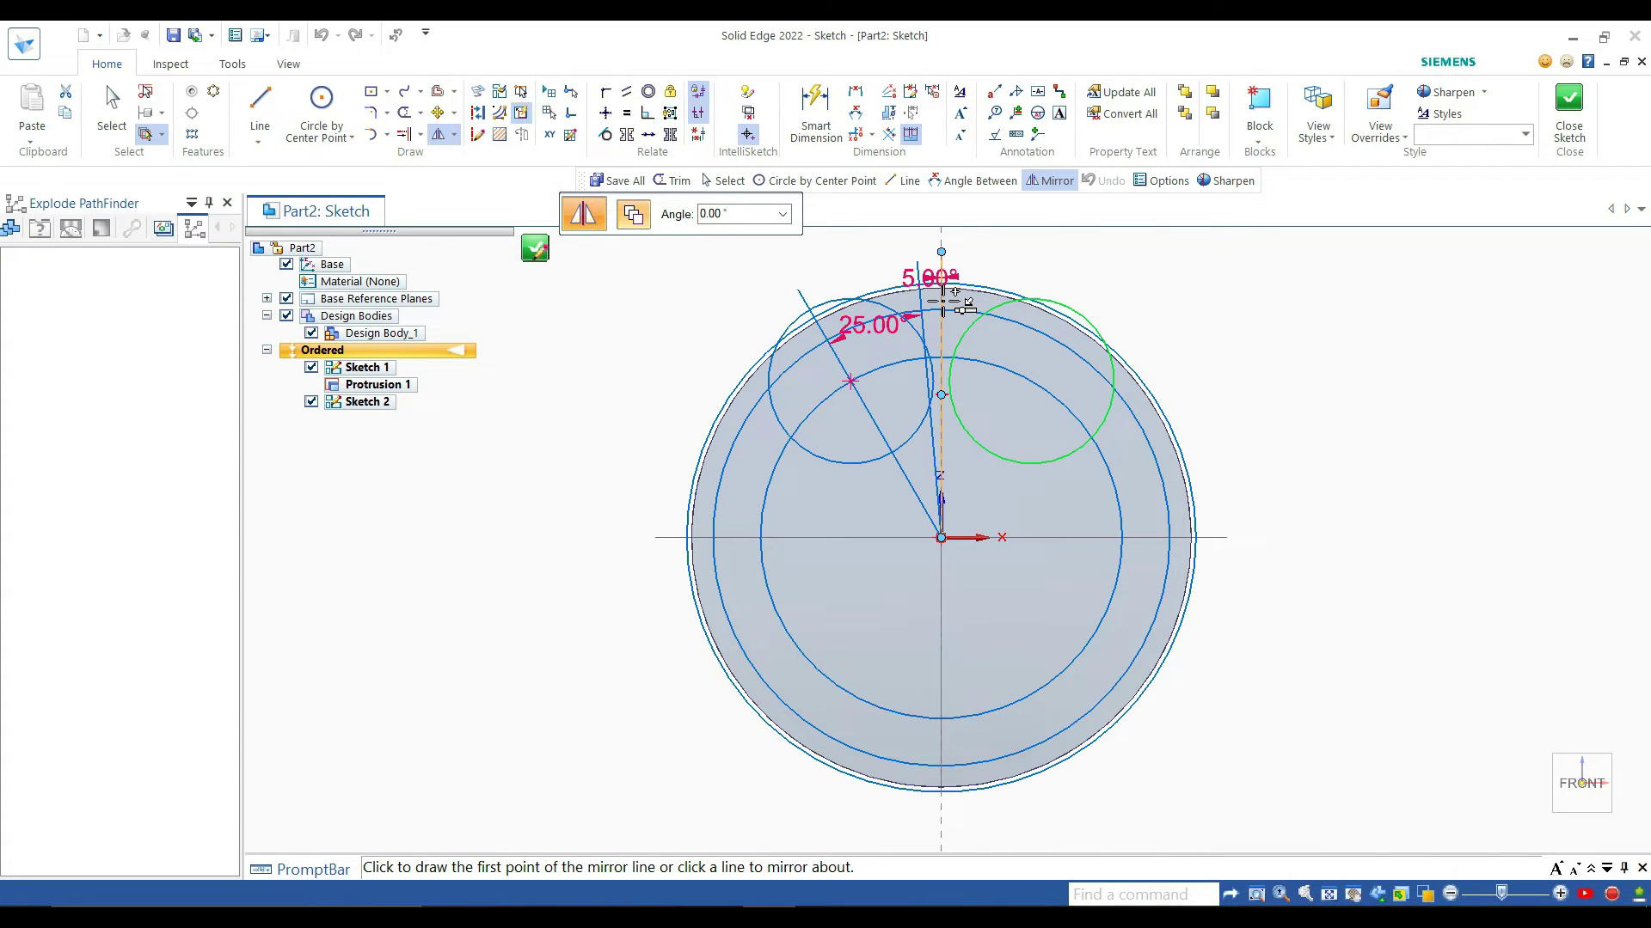
click(942, 301)
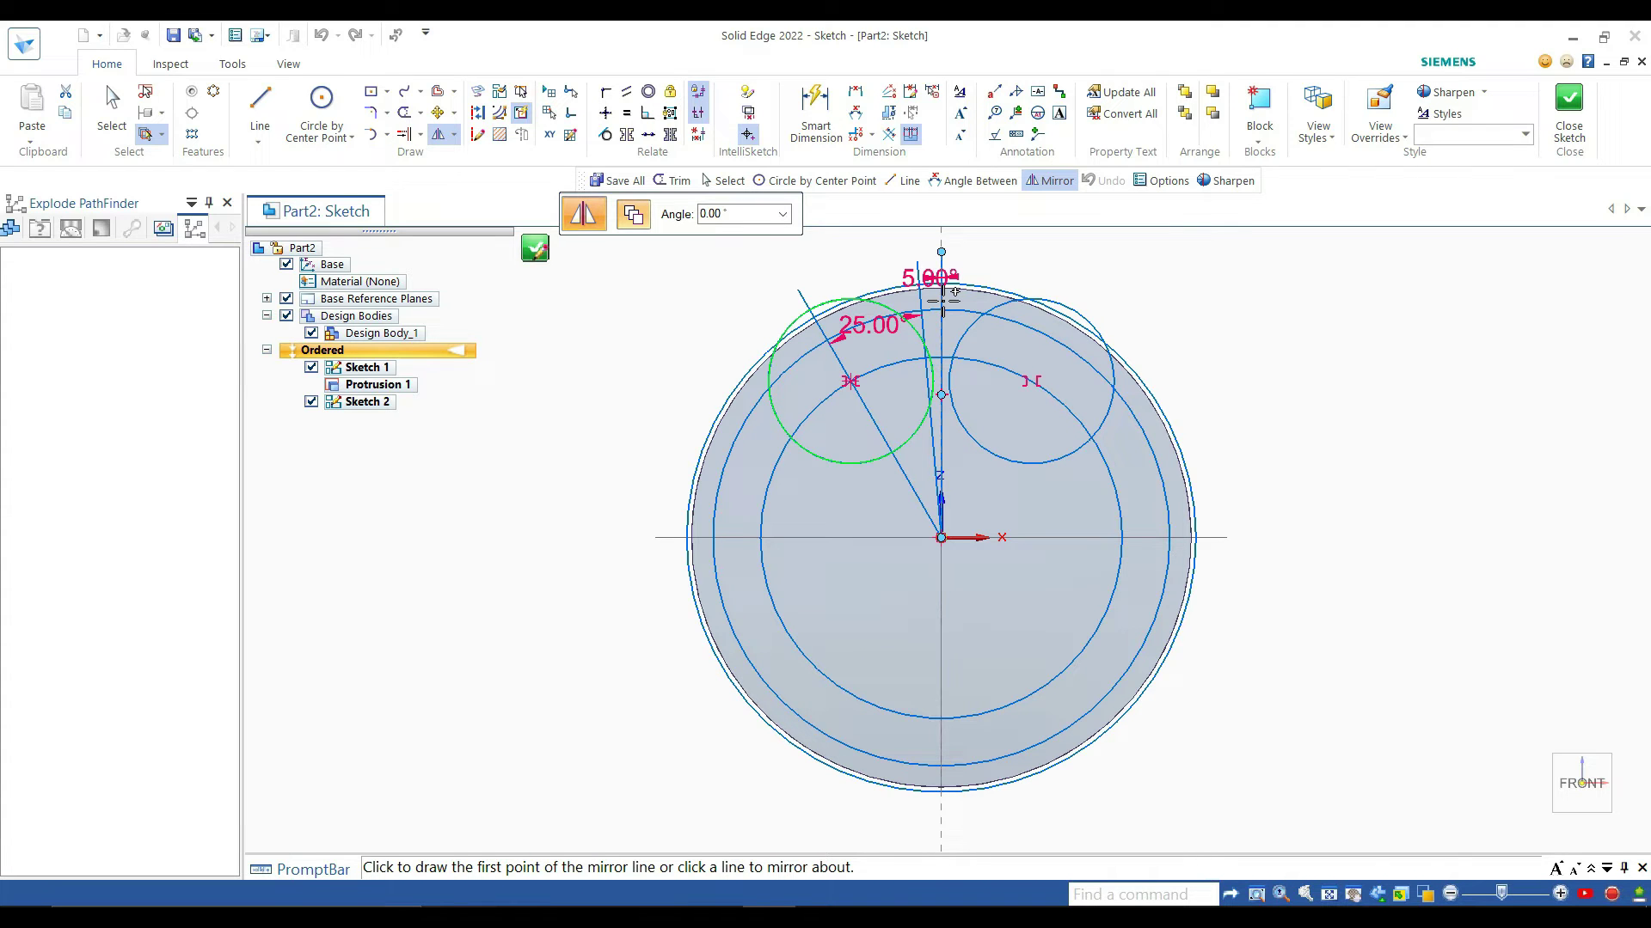
click(950, 379)
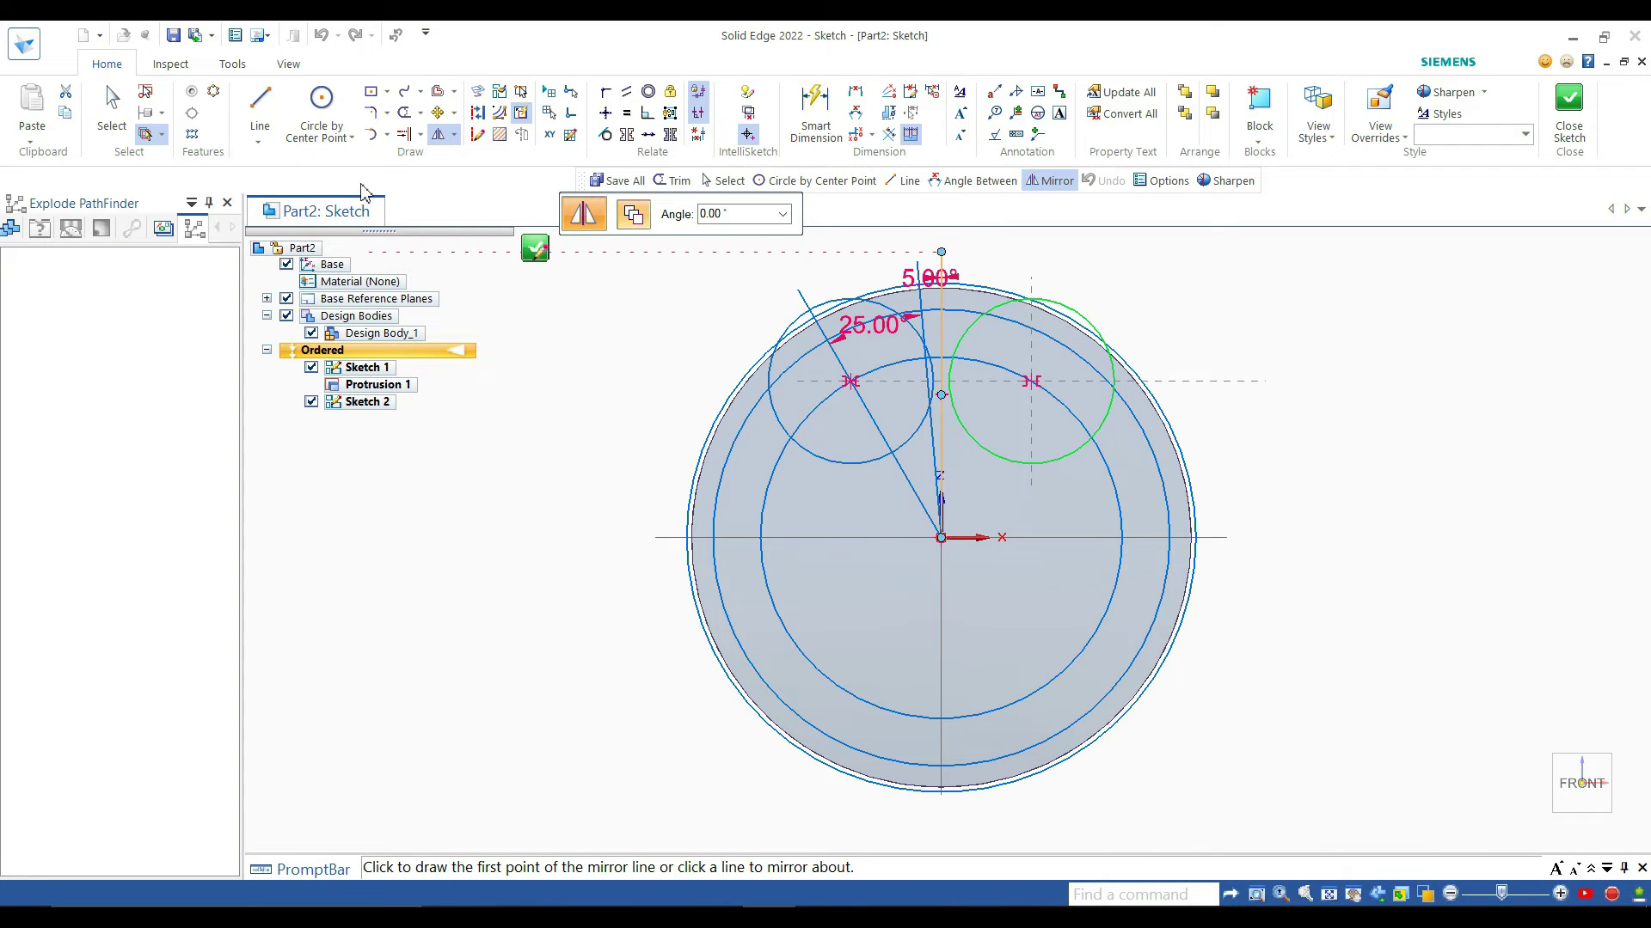
Step: Trim away the lower parts of the concentric circles, the left circle's lower arc and the outer slanted line's segment near the origin
click(403, 117)
mouse_move(712, 337)
mouse_down()
mouse_move(735, 366)
mouse_move(840, 381)
mouse_up()
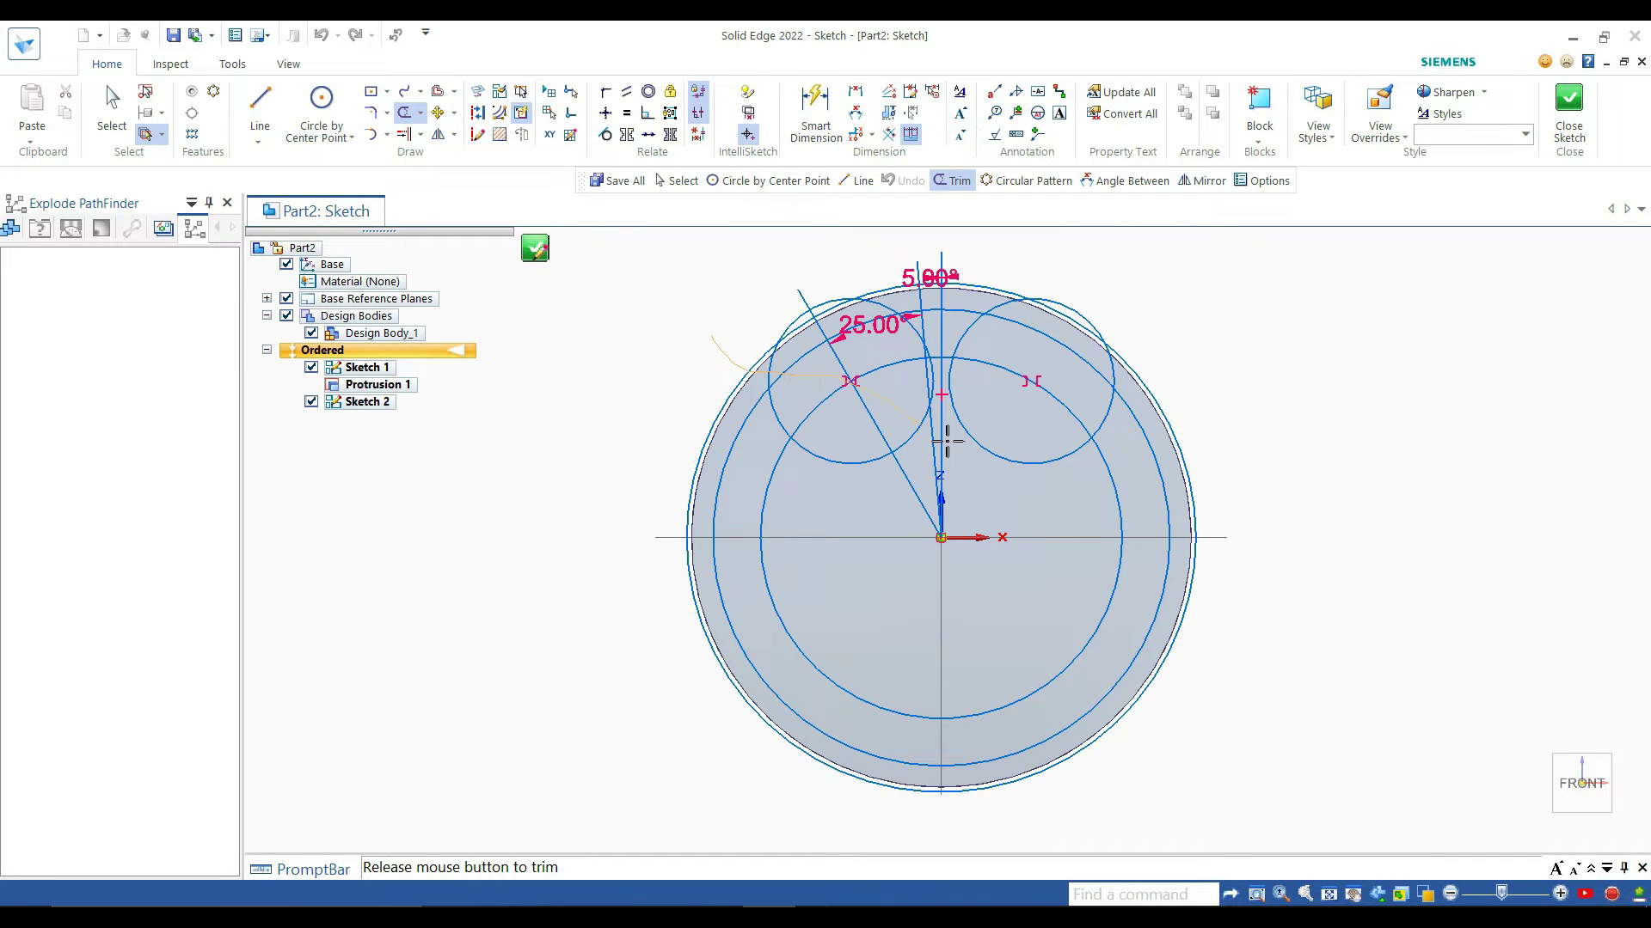
mouse_move(1092, 406)
mouse_down()
mouse_move(1164, 364)
mouse_move(1205, 384)
mouse_move(1082, 672)
mouse_up()
mouse_move(771, 493)
mouse_down()
mouse_move(733, 456)
mouse_move(719, 464)
mouse_up()
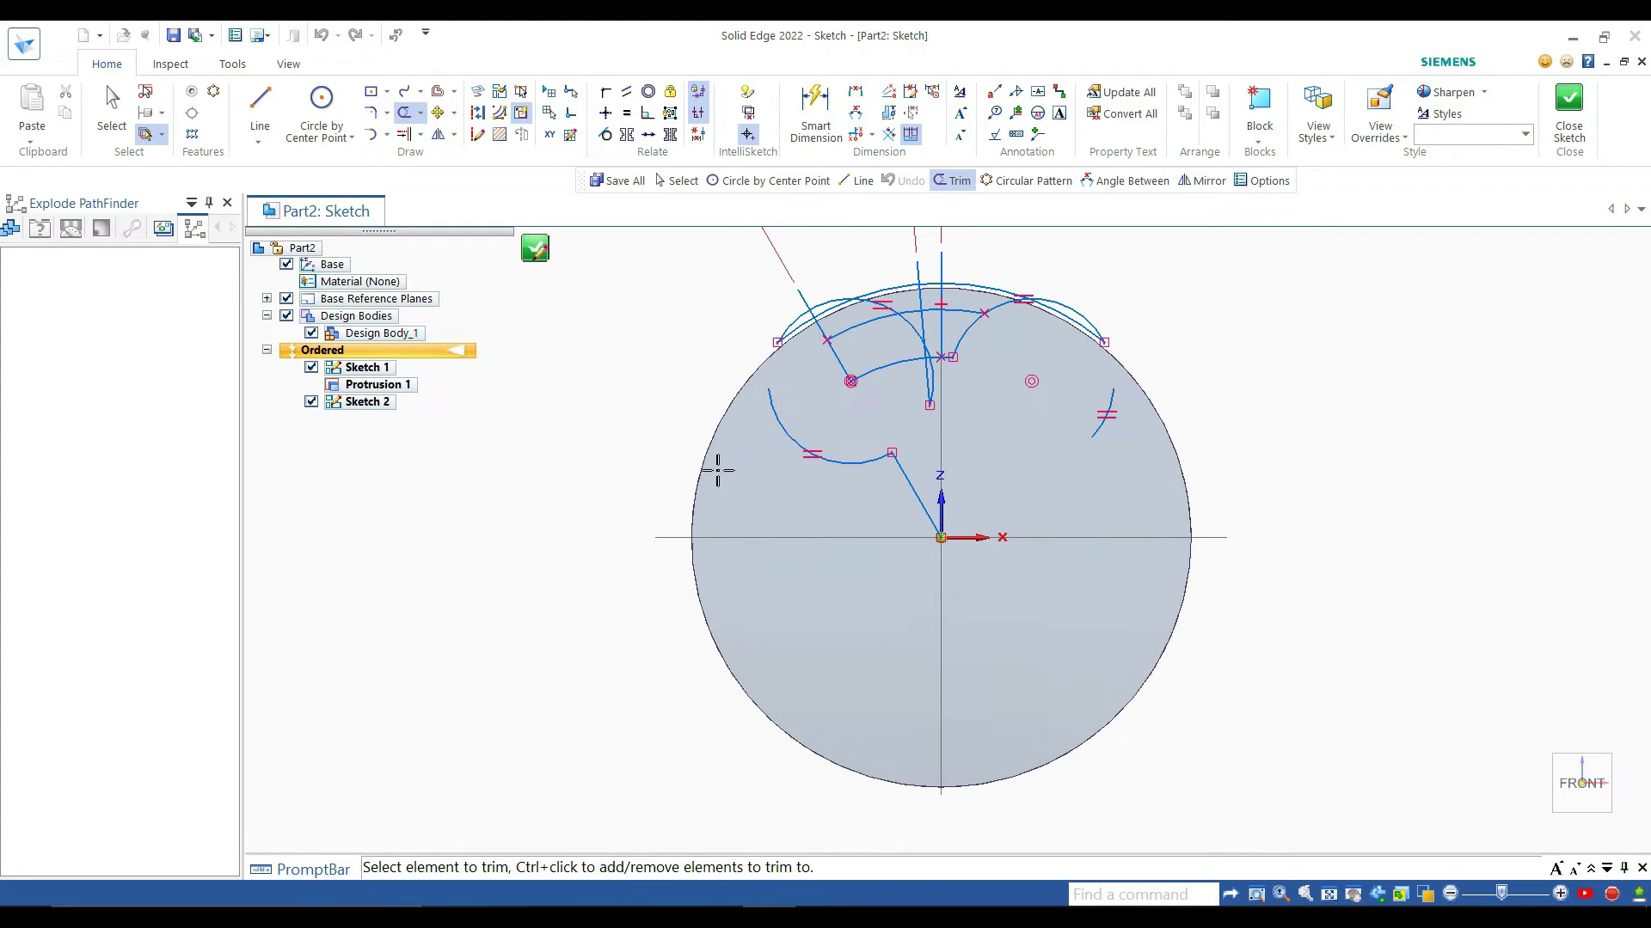
mouse_move(812, 417)
mouse_down()
mouse_move(836, 483)
mouse_move(977, 490)
mouse_up()
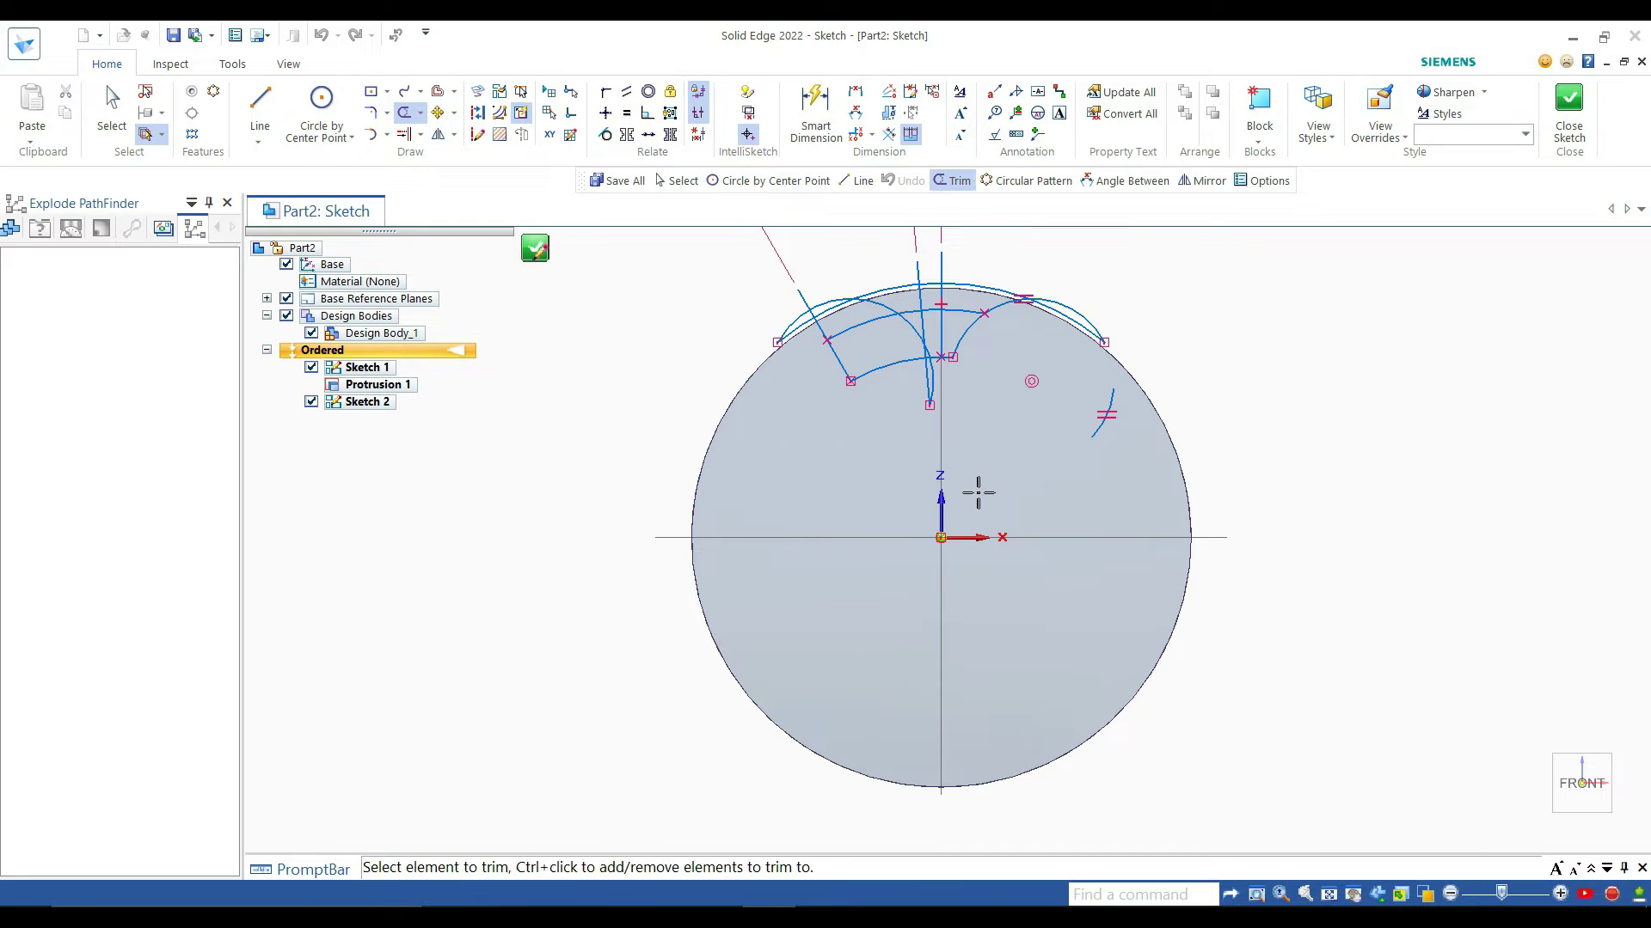
Step: Trim the outer slanted line's remainder, the side circles' outer arcs and the leftover pieces below the inner arc
mouse_move(813, 275)
mouse_down()
mouse_move(888, 389)
mouse_move(882, 359)
mouse_move(842, 361)
mouse_move(768, 293)
mouse_move(845, 355)
mouse_up()
drag(839, 296, 784, 319)
scroll(1169, 376, down, 3)
scroll(1169, 380, up, 5)
drag(1061, 386, 1140, 438)
drag(1067, 270, 1012, 322)
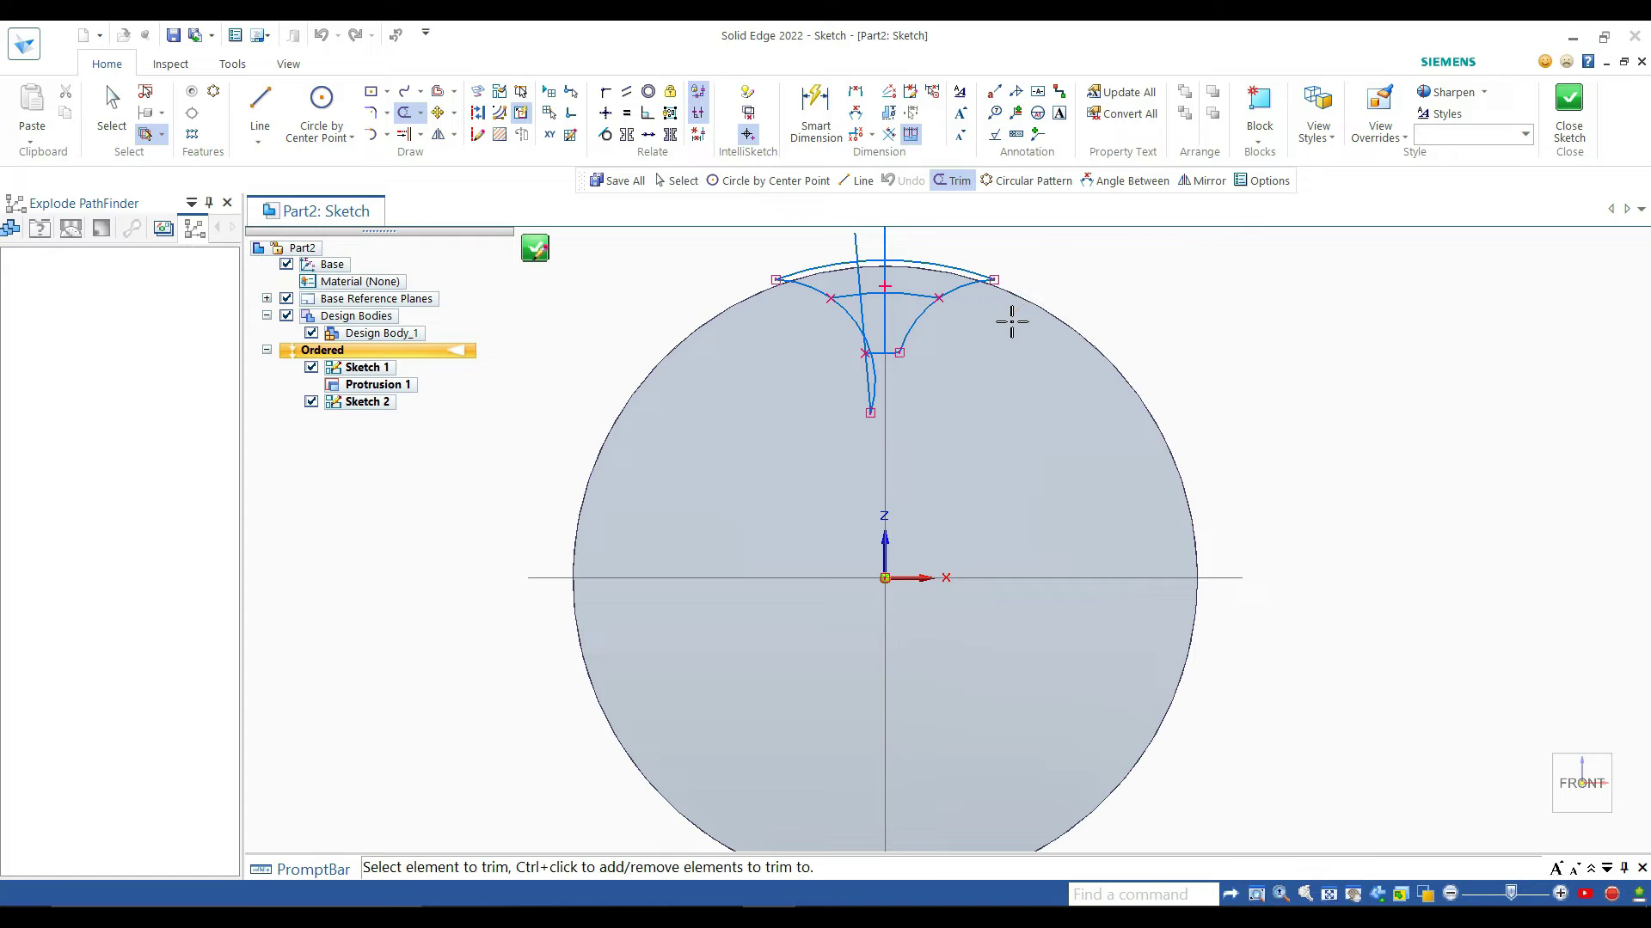
drag(849, 383, 905, 385)
Step: Trim the middle arc, the slanted line and the vertical line inside the tooth-gap profile
scroll(909, 313, down, 1)
scroll(907, 313, up, 7)
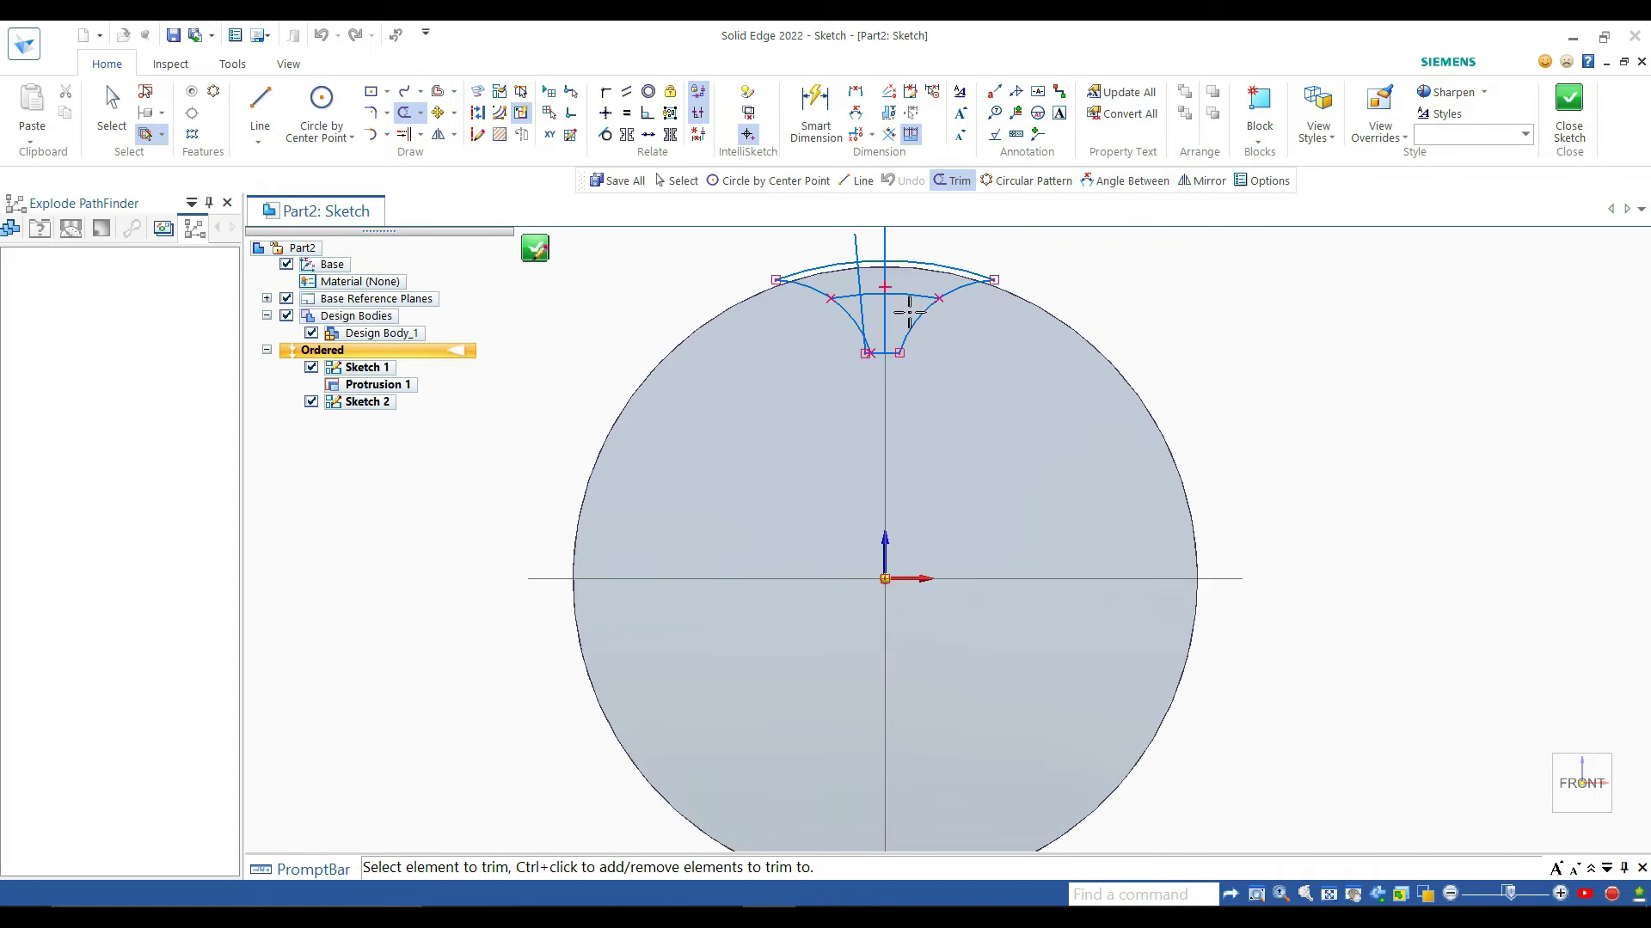
mouse_move(686, 454)
mouse_down()
mouse_move(674, 467)
mouse_move(725, 527)
mouse_up()
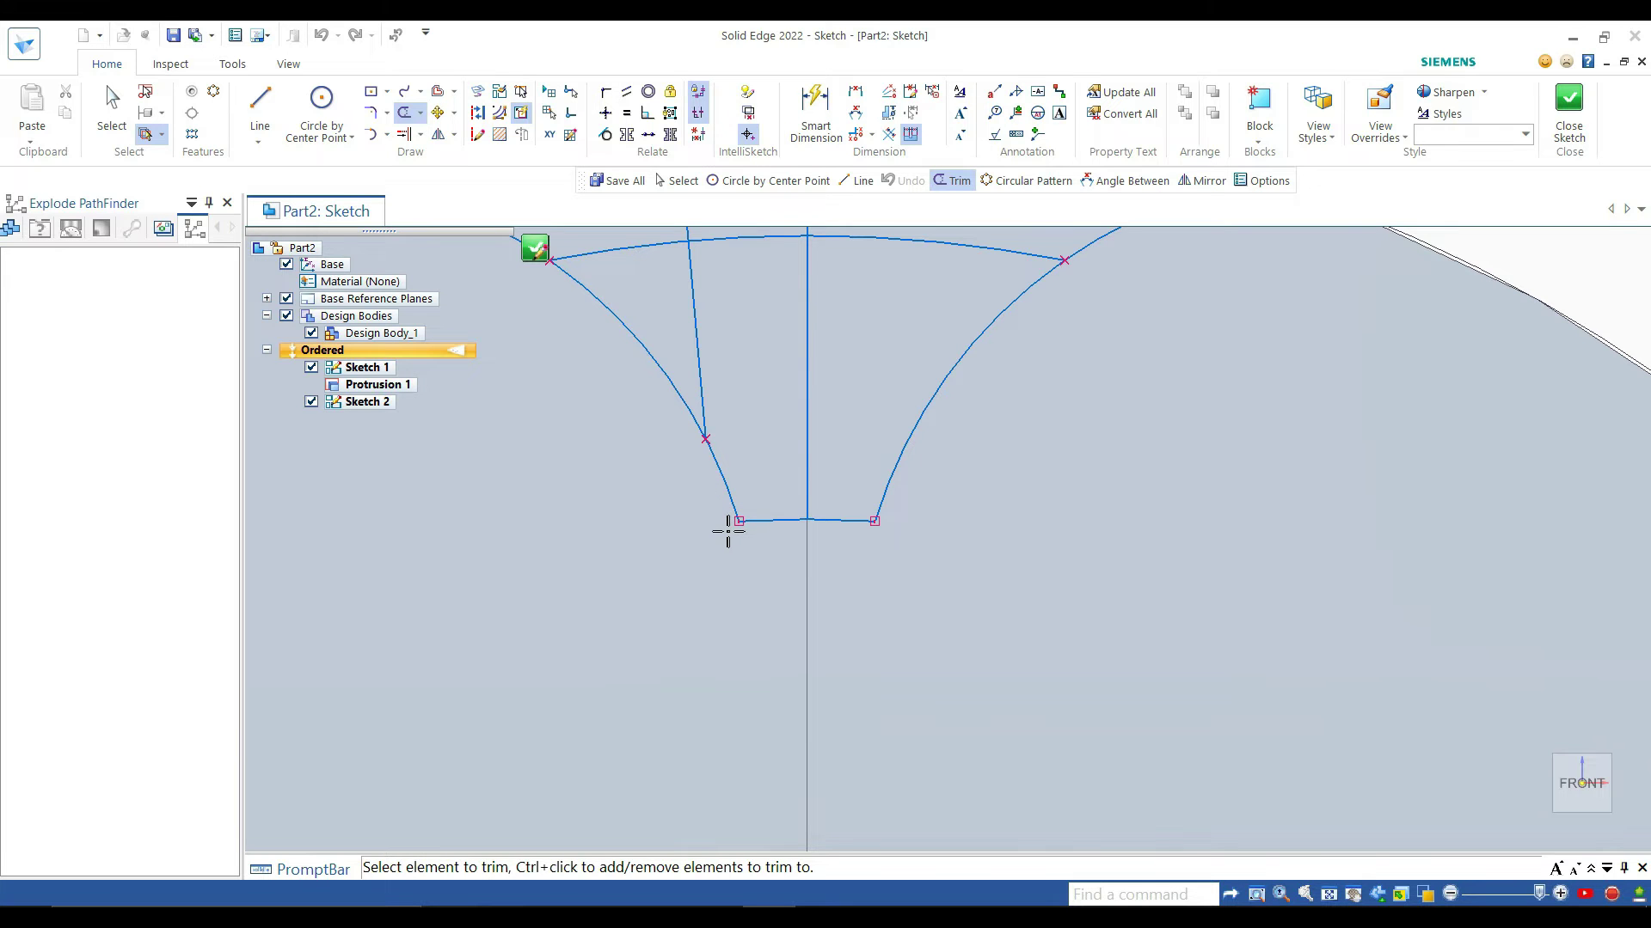
scroll(811, 451, down, 2)
drag(700, 323, 713, 328)
drag(750, 387, 773, 409)
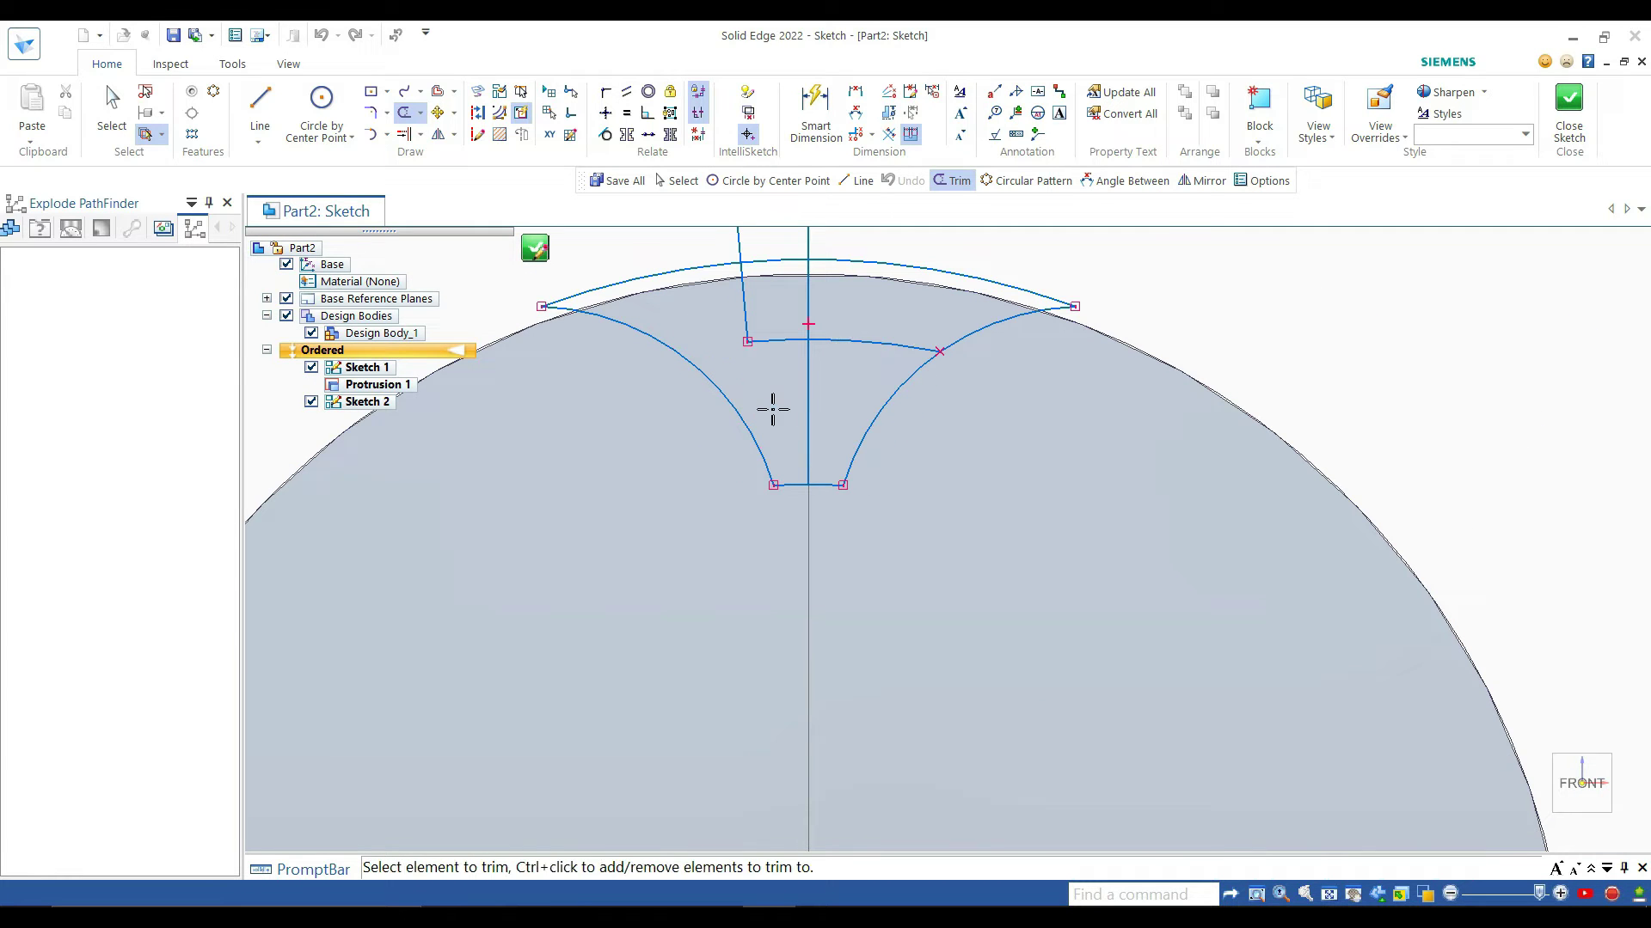
drag(921, 317, 809, 419)
scroll(799, 422, down, 3)
scroll(797, 412, up, 3)
mouse_move(728, 308)
mouse_down()
mouse_move(827, 322)
mouse_move(774, 380)
mouse_up()
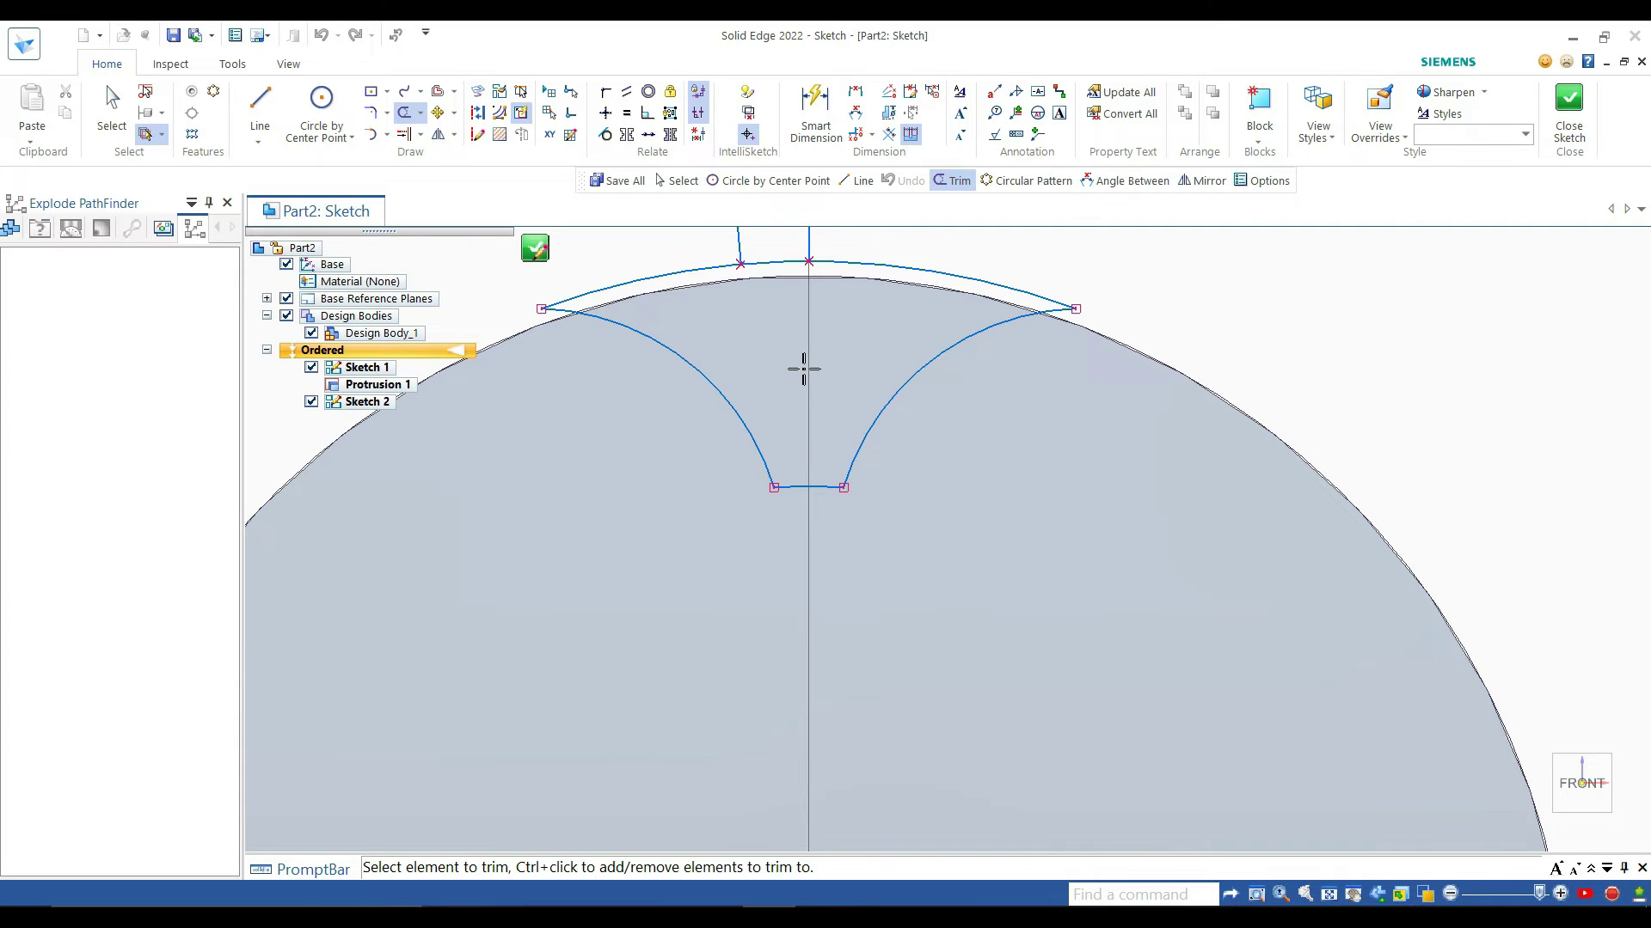
Step: Trim the two line stubs projecting above the profile's outer arc
scroll(803, 360, down, 3)
scroll(804, 359, up, 3)
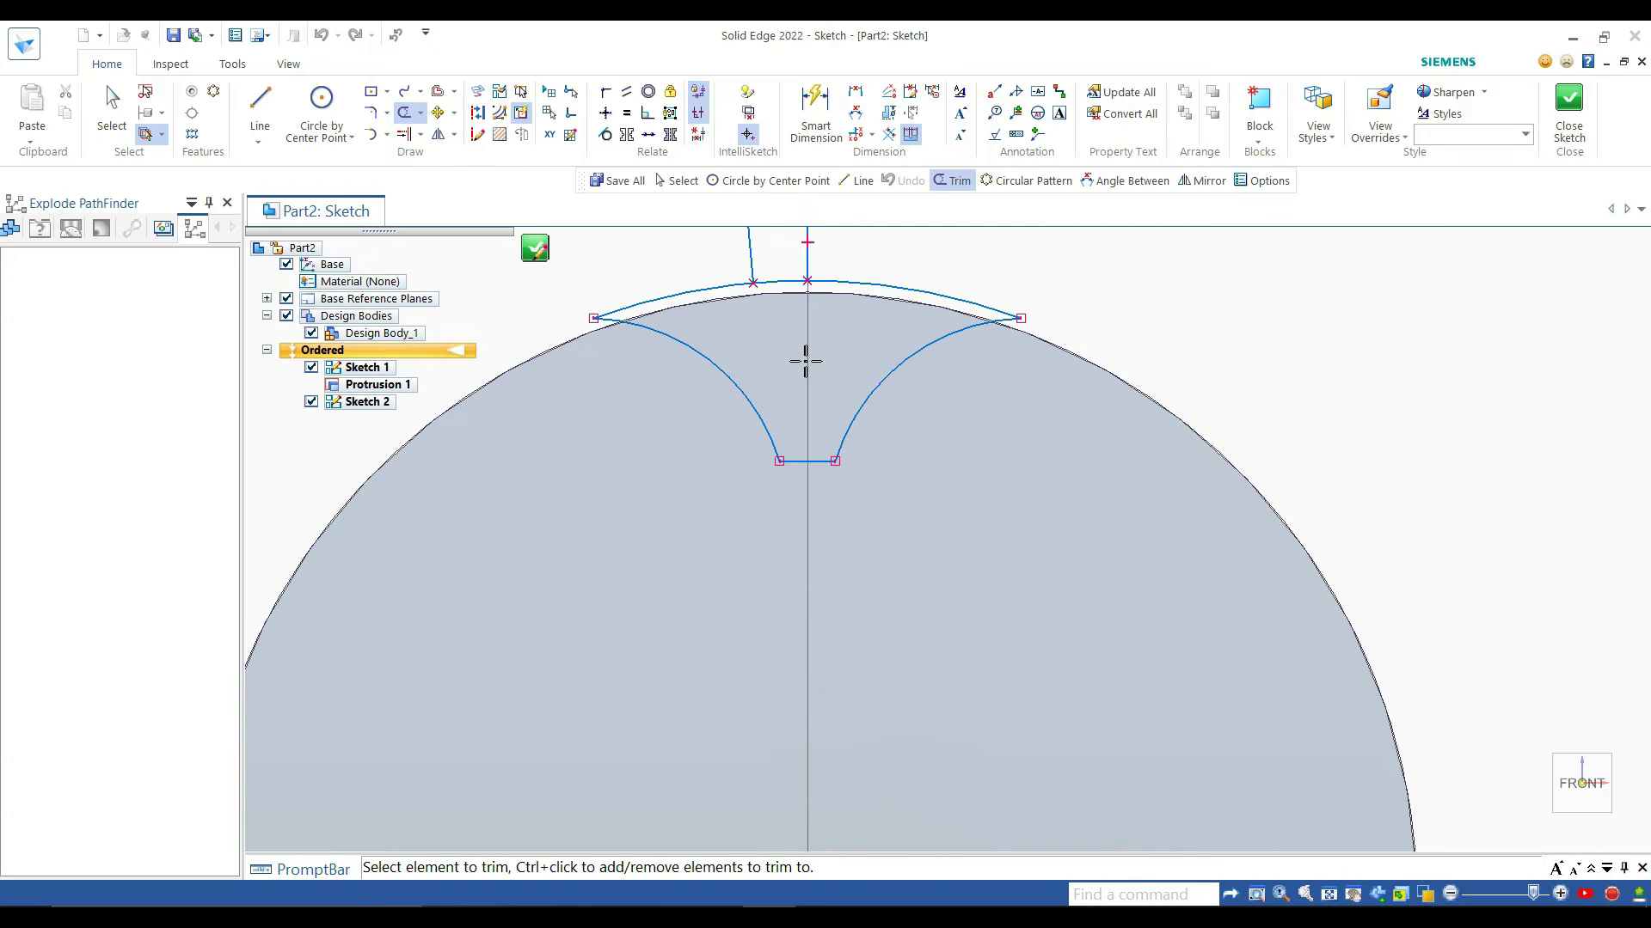
scroll(805, 361, down, 3)
scroll(774, 331, up, 3)
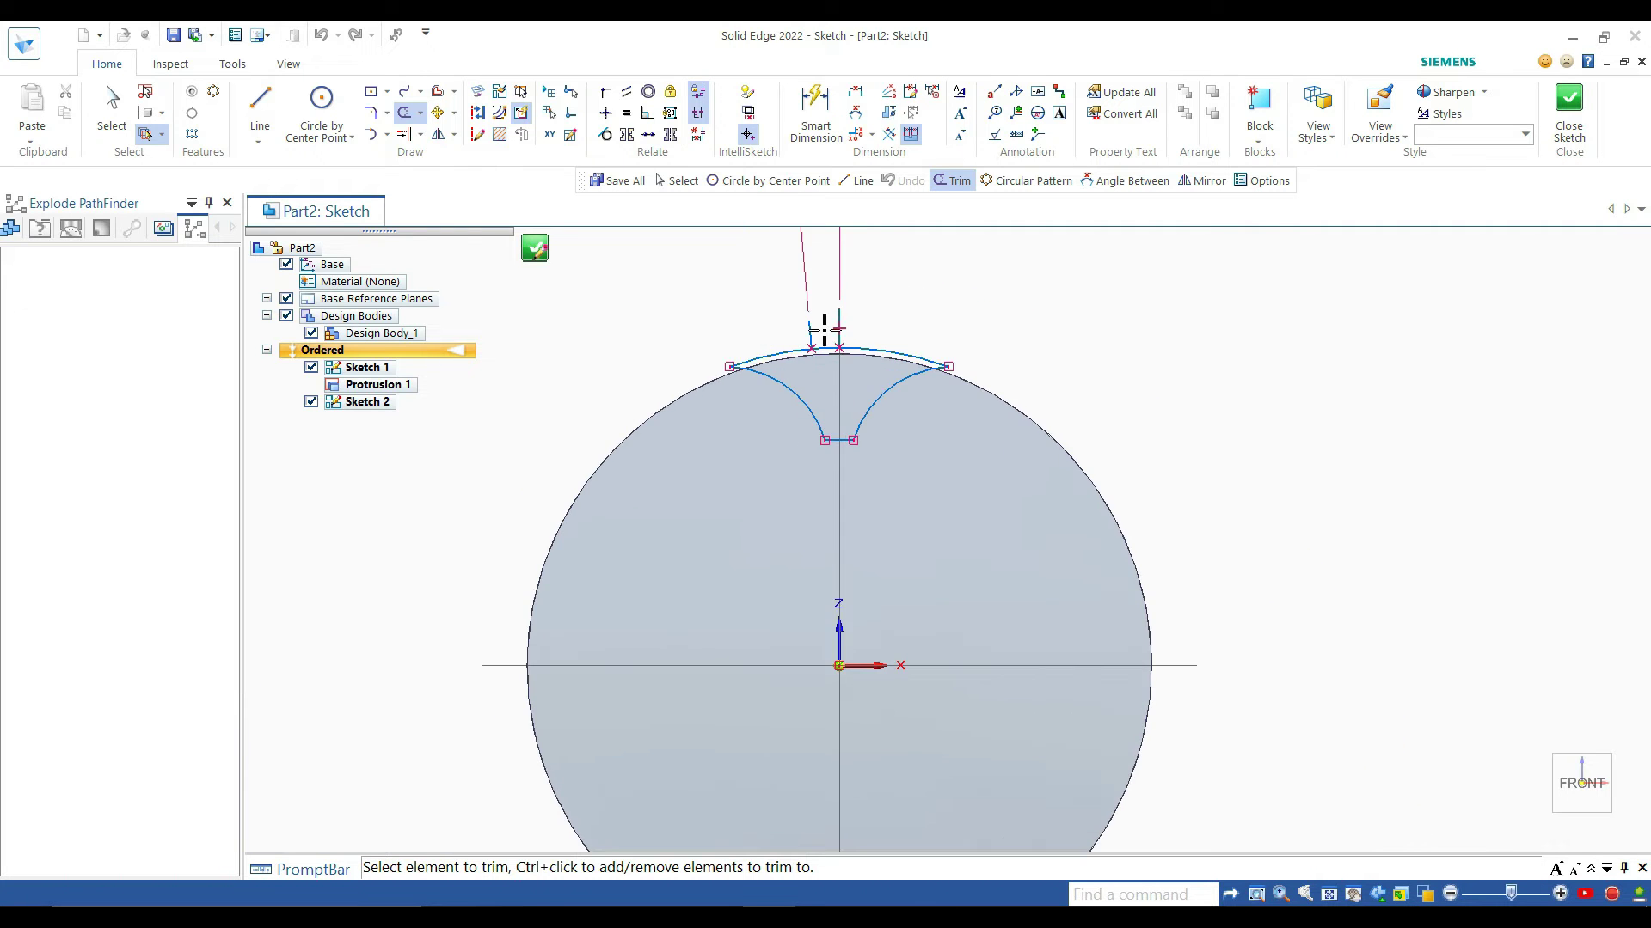
drag(881, 322, 773, 337)
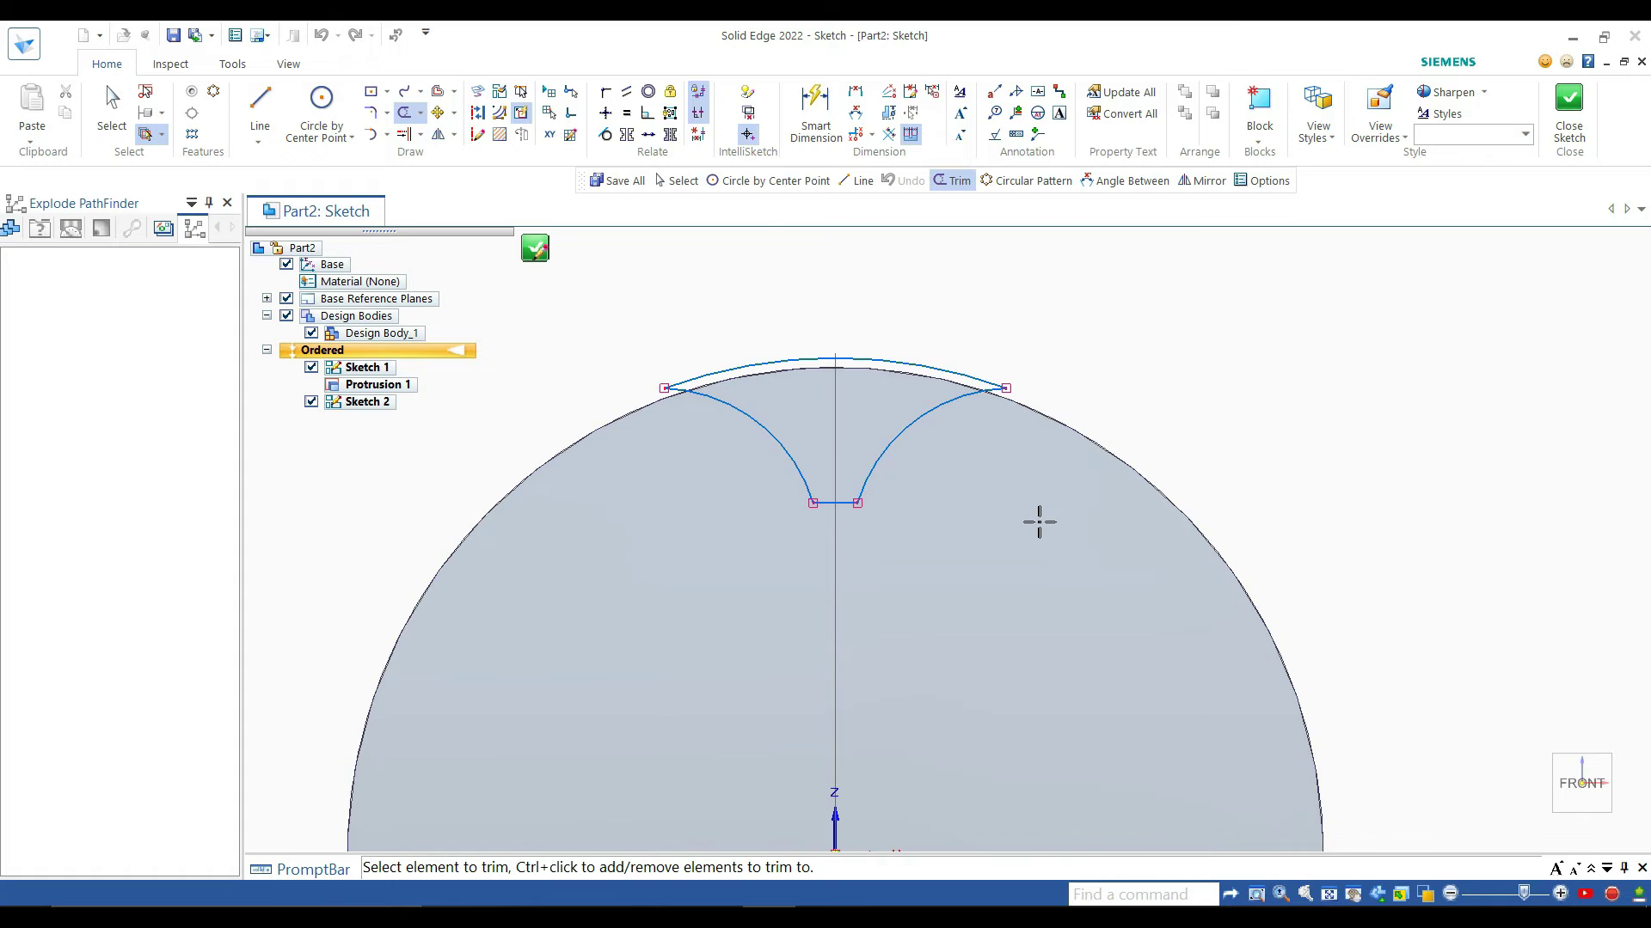
Step: Close and finish the tooth-gap profile sketch
scroll(1038, 523, up, 2)
scroll(1038, 522, down, 3)
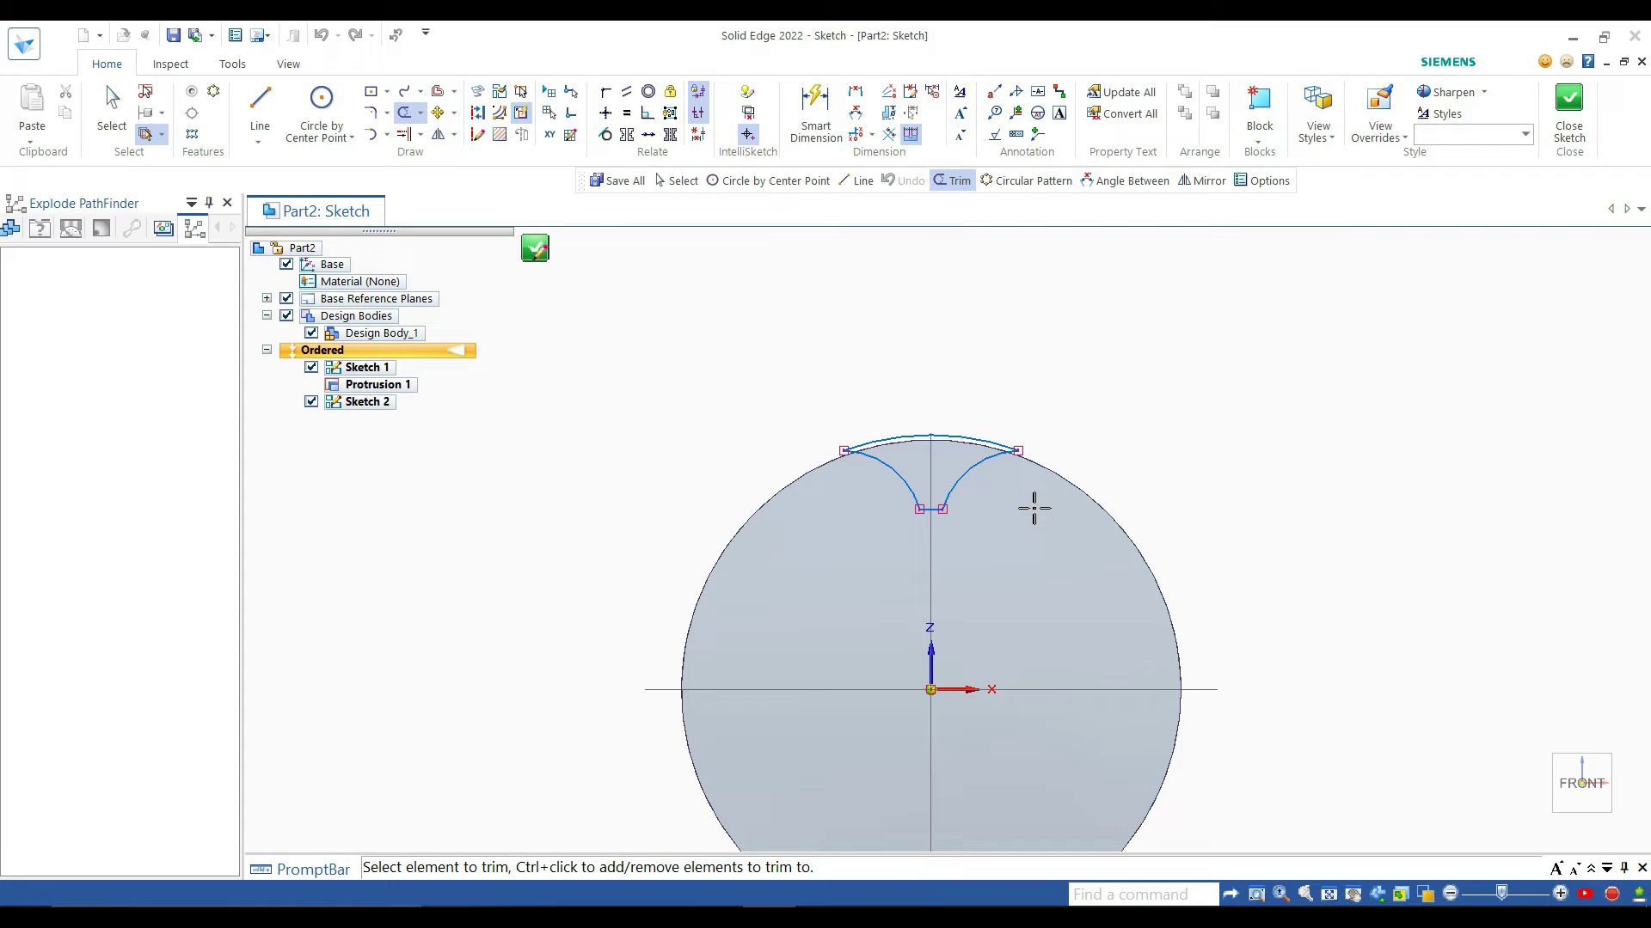
click(1568, 106)
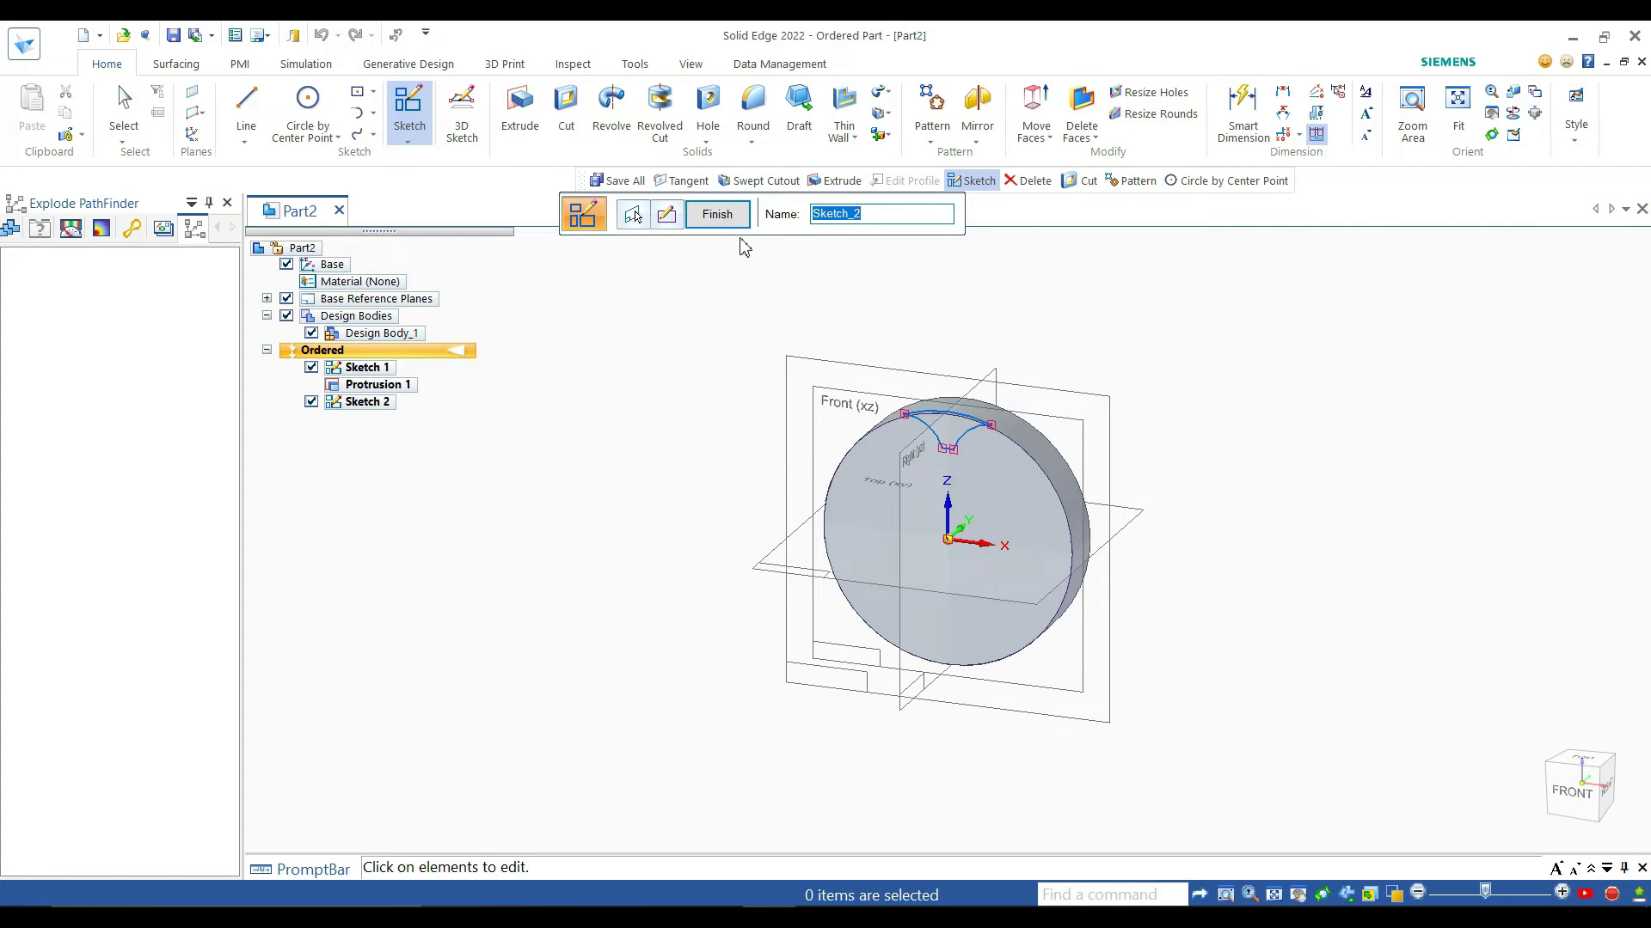
click(729, 215)
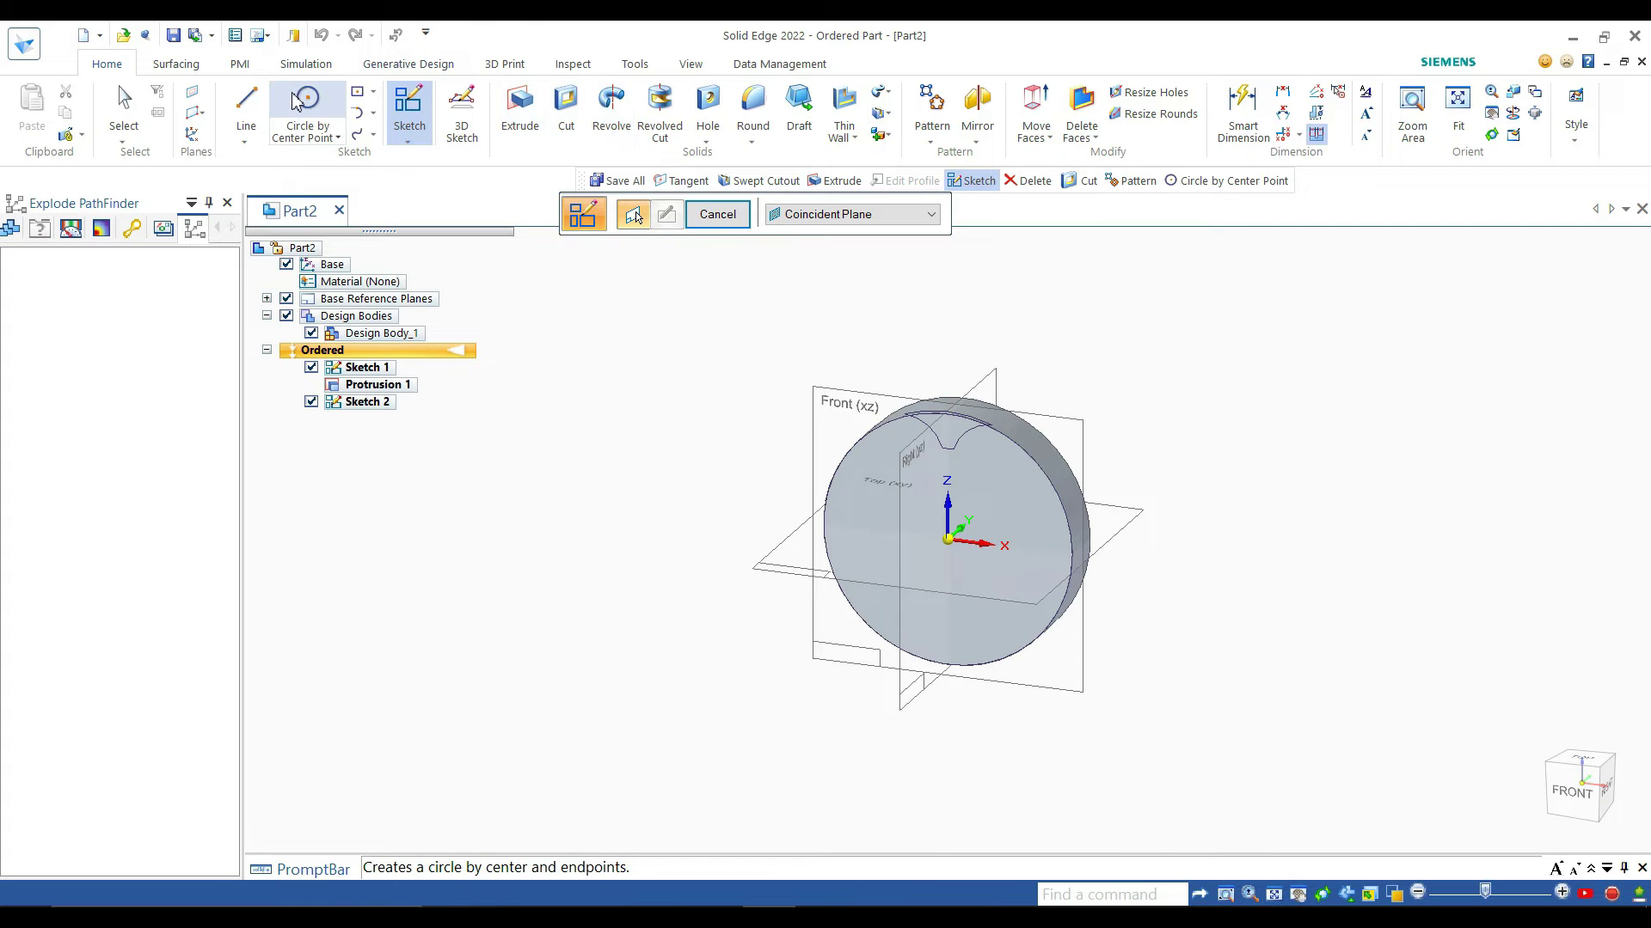
Step: Create a reference plane tangent to the disc's cylindrical outer face at an angle of 90°, above the tooth-gap profile
click(375, 94)
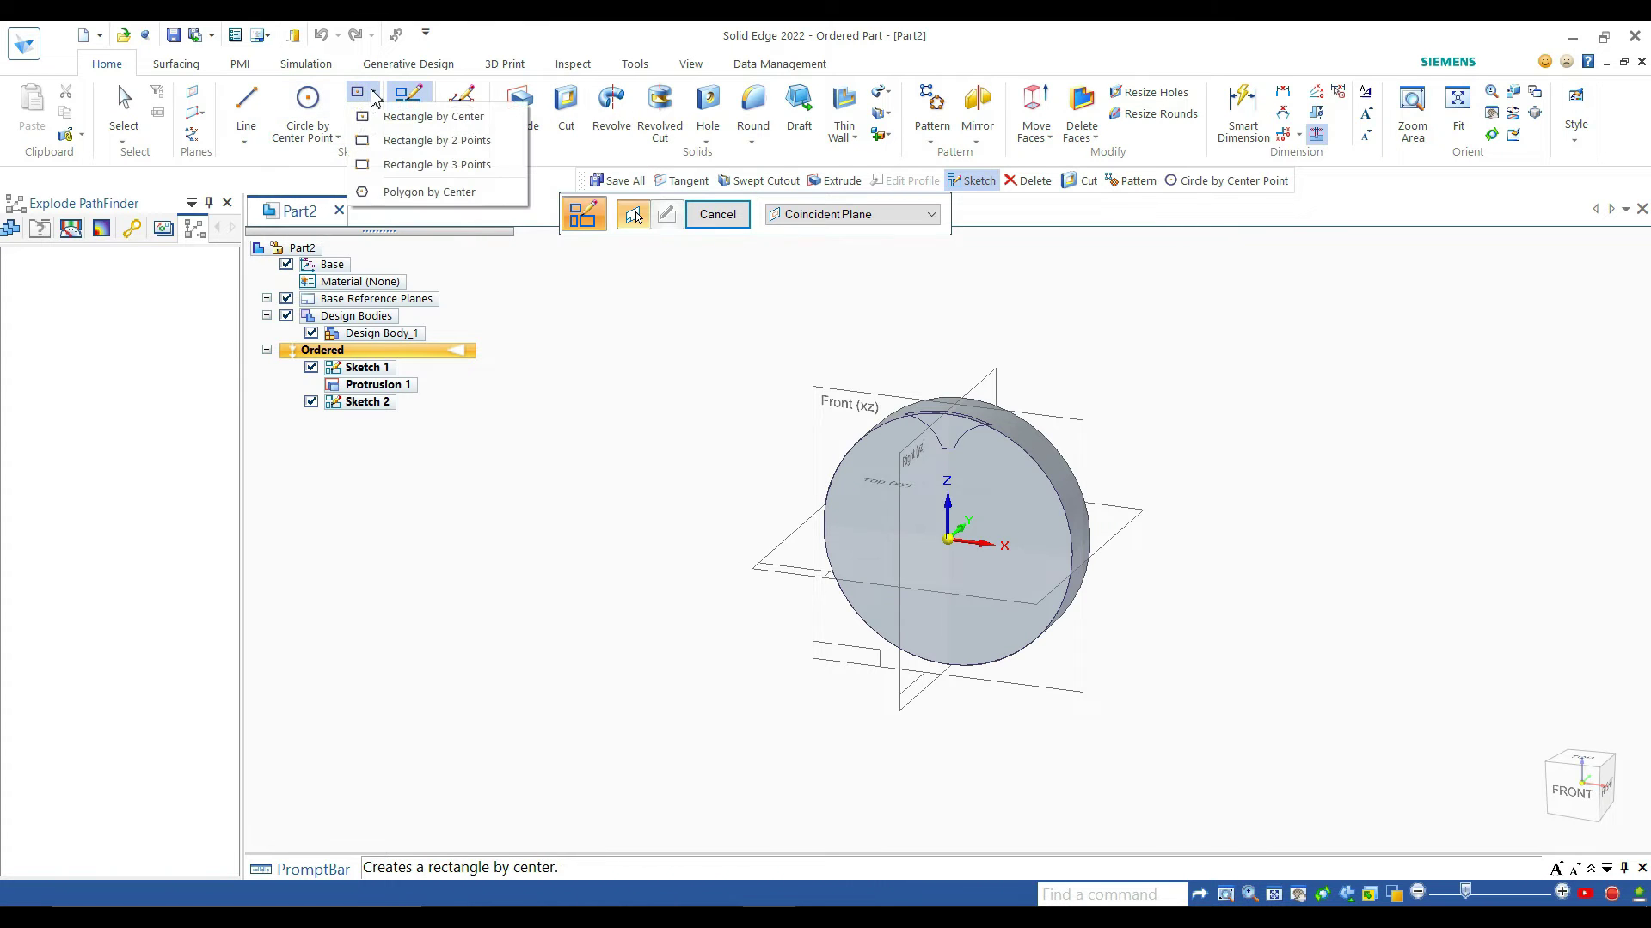
click(196, 123)
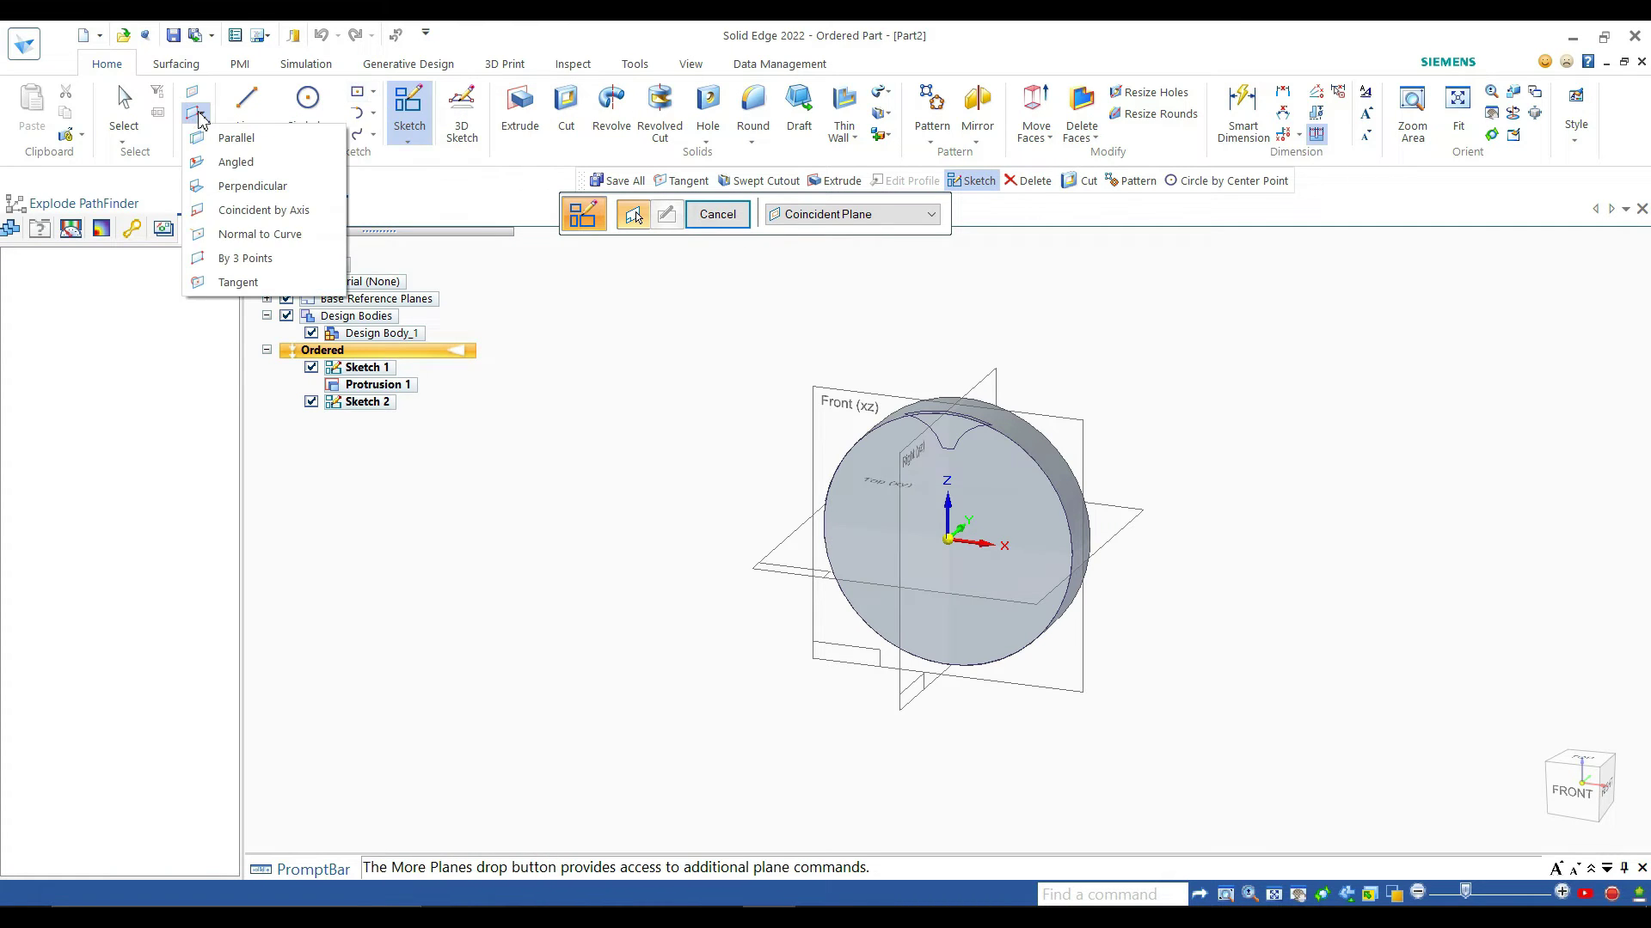
click(258, 287)
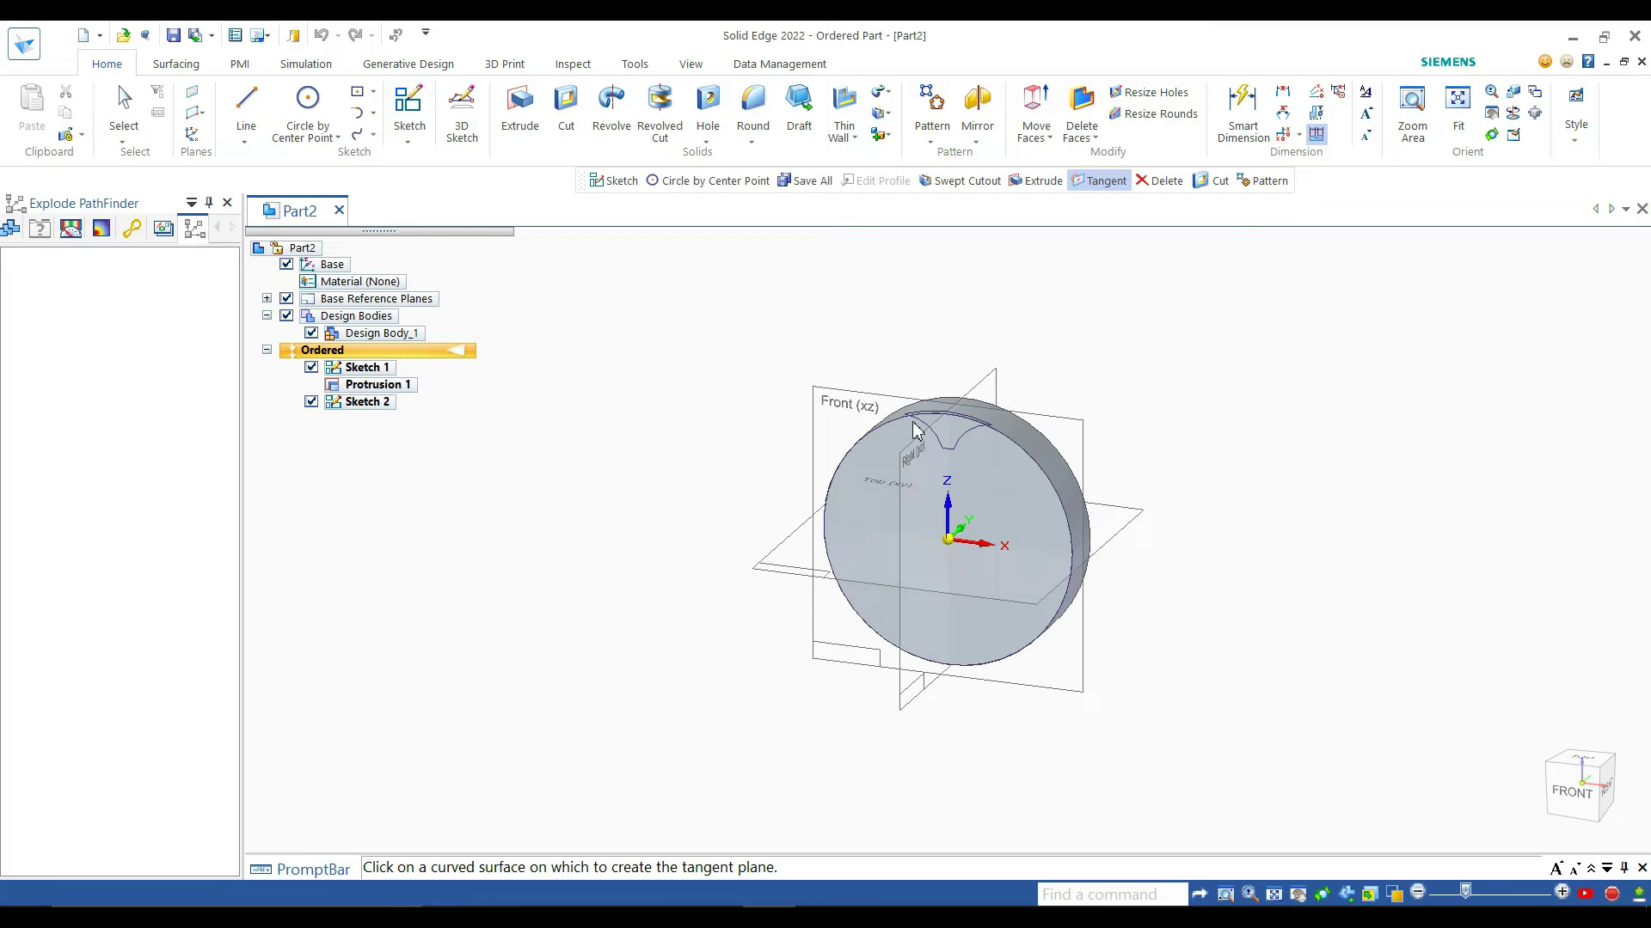
click(197, 120)
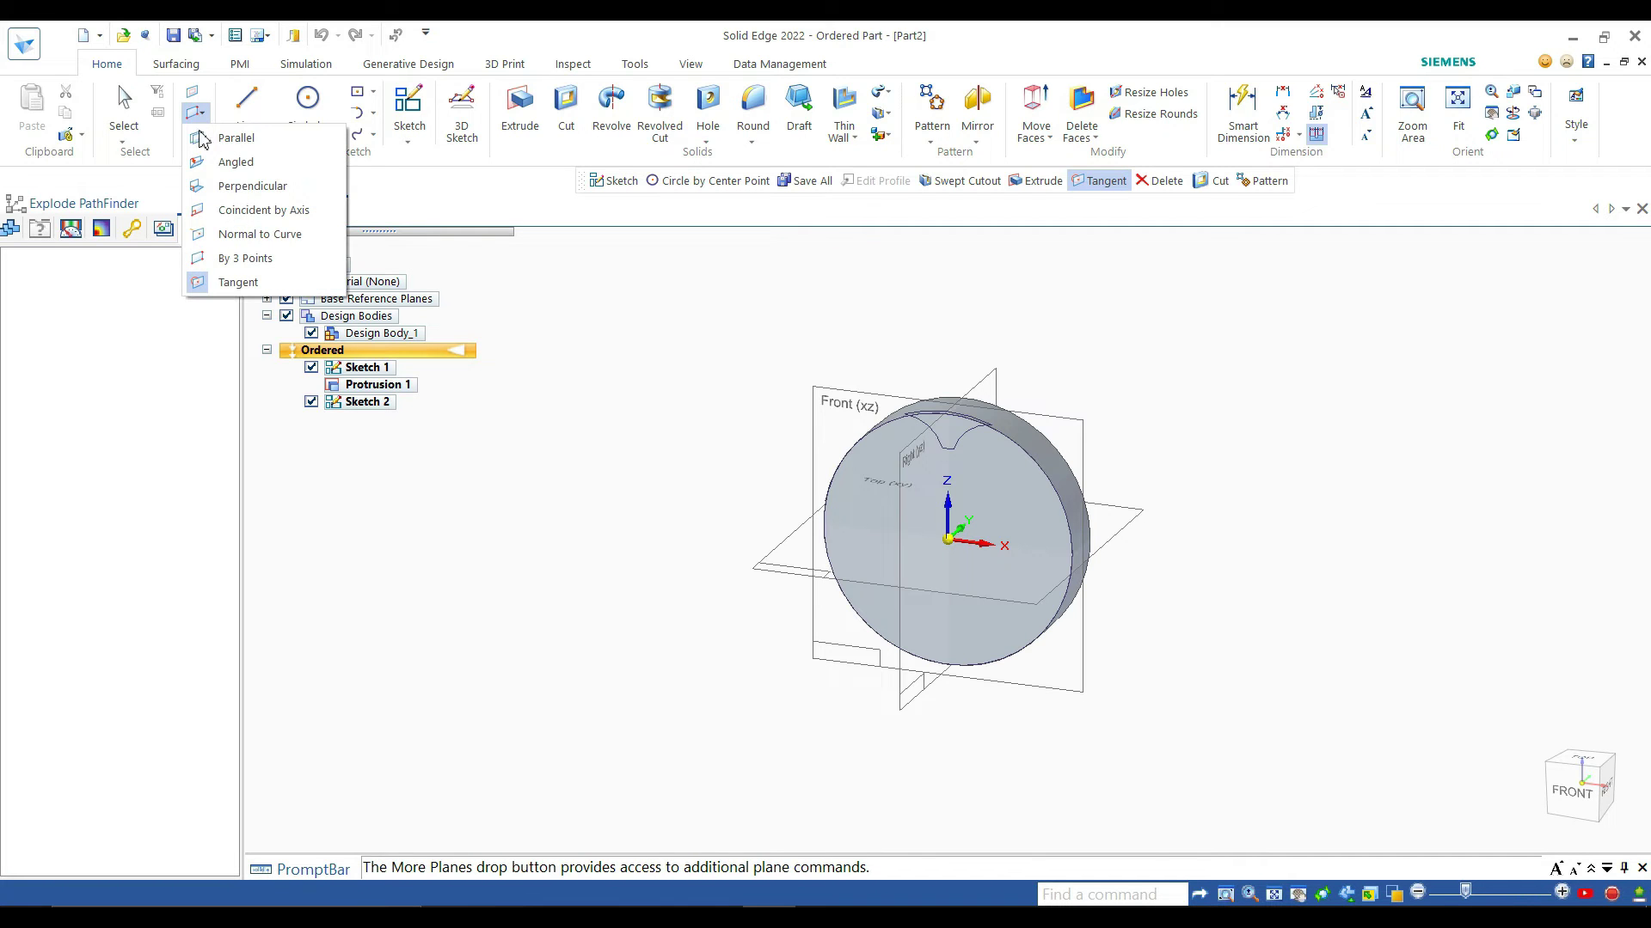
click(233, 281)
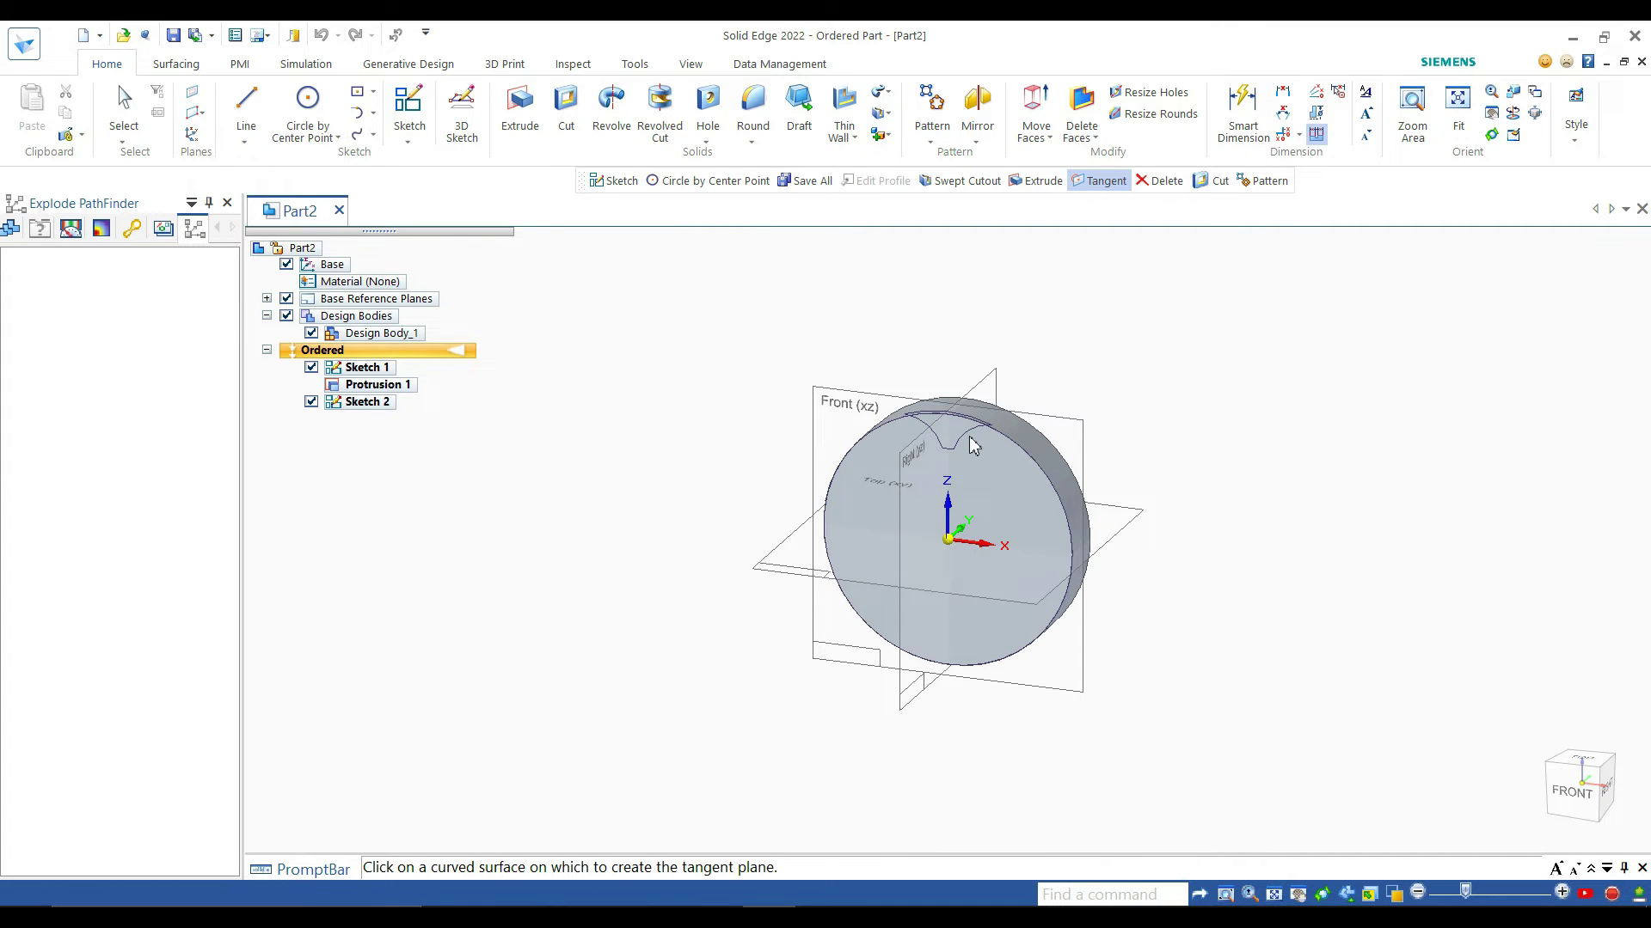
click(1029, 457)
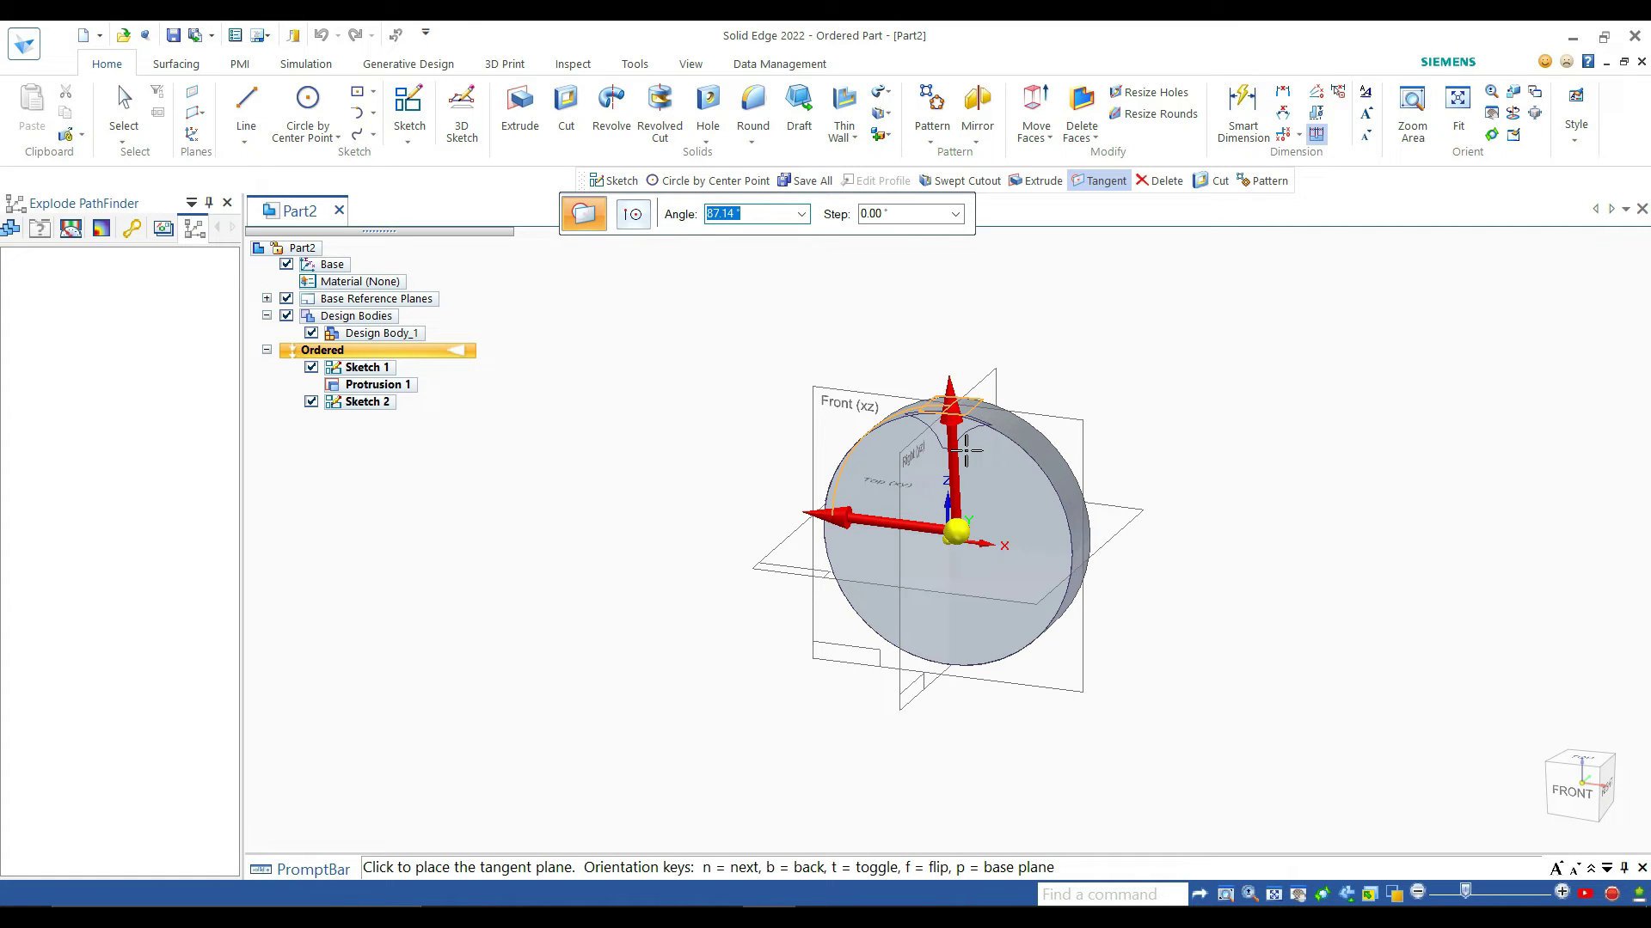
text(90)
key(Return)
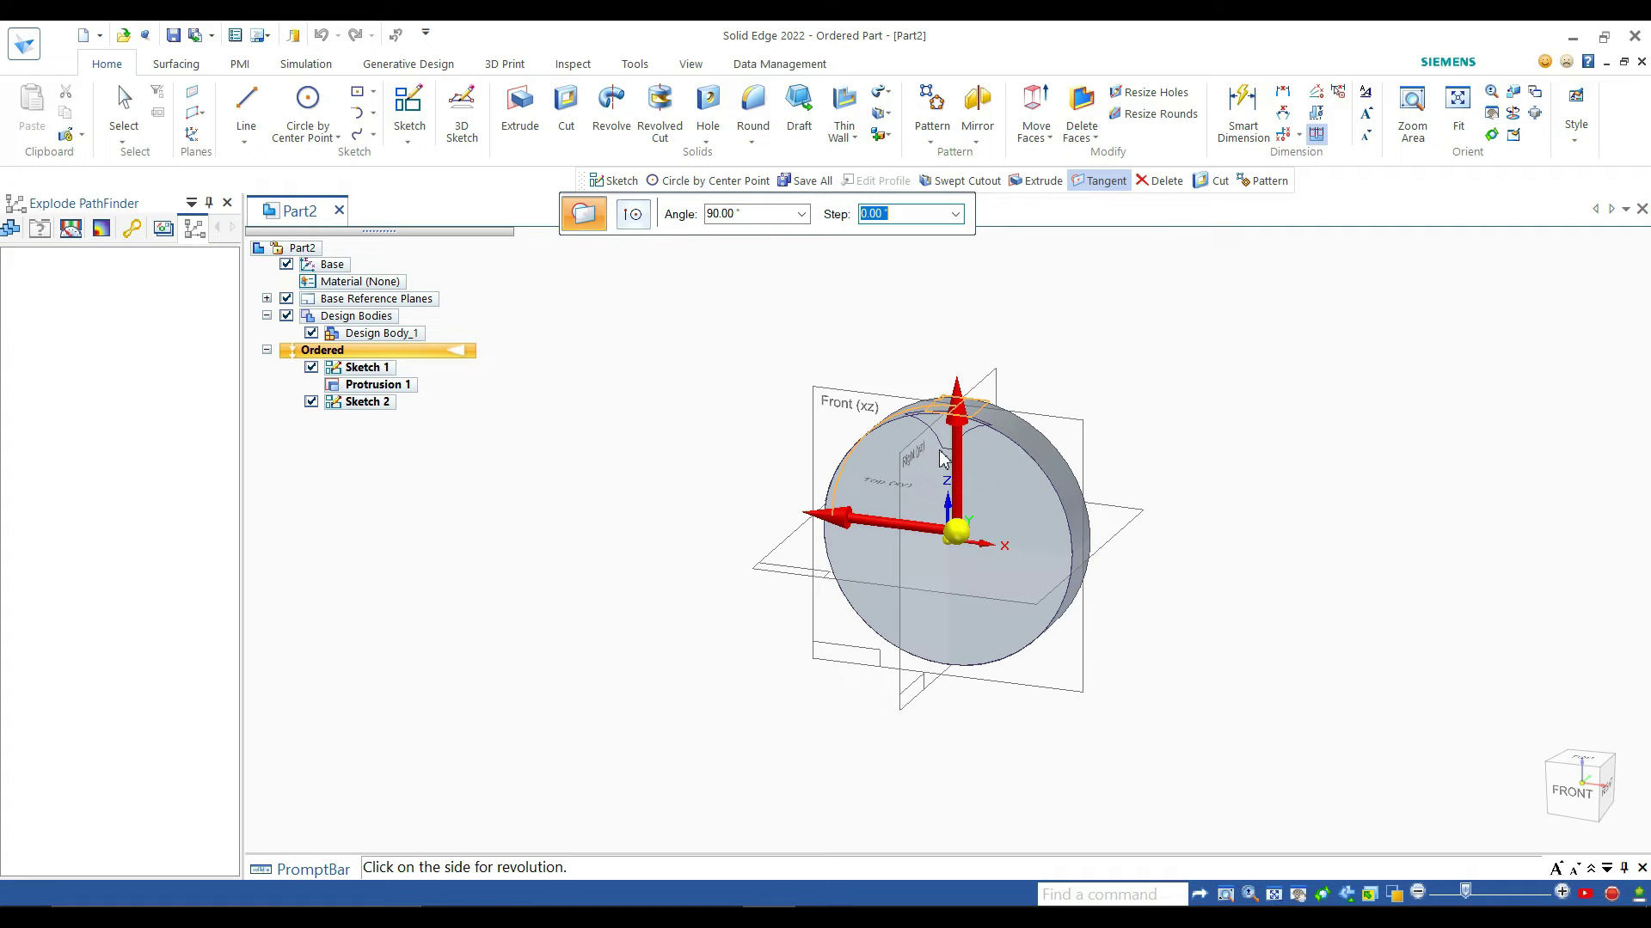
click(955, 401)
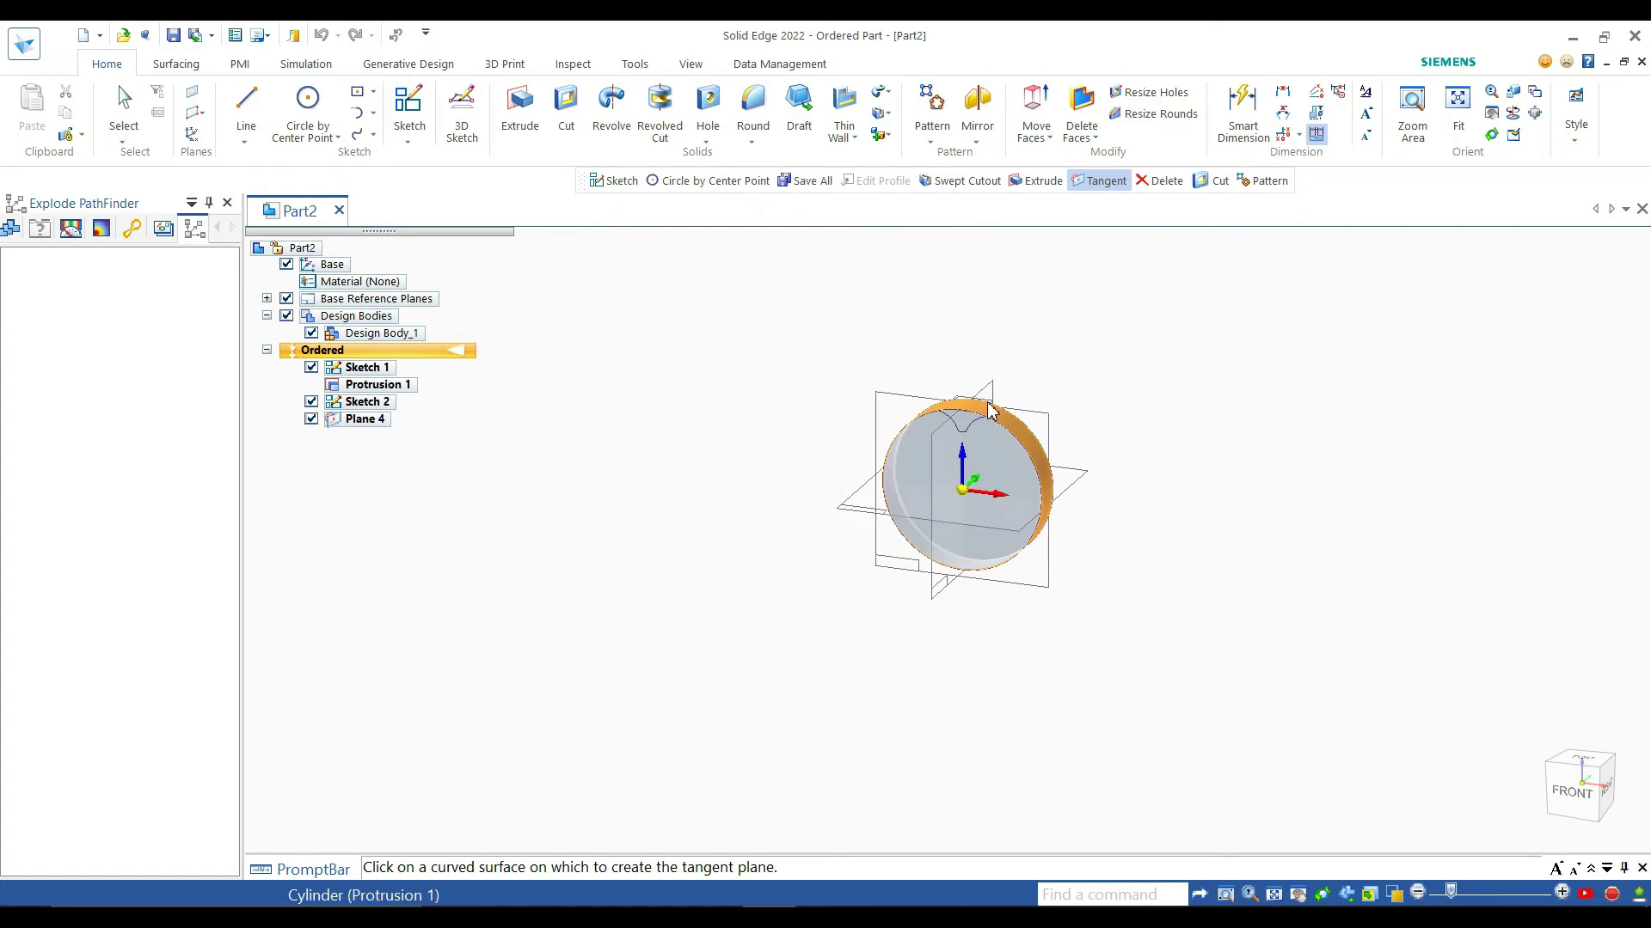
Step: Start a sketch on the tangent plane and draw a horizontal 20 mm line from the origin across the rim's full width
scroll(1036, 412, up, 4)
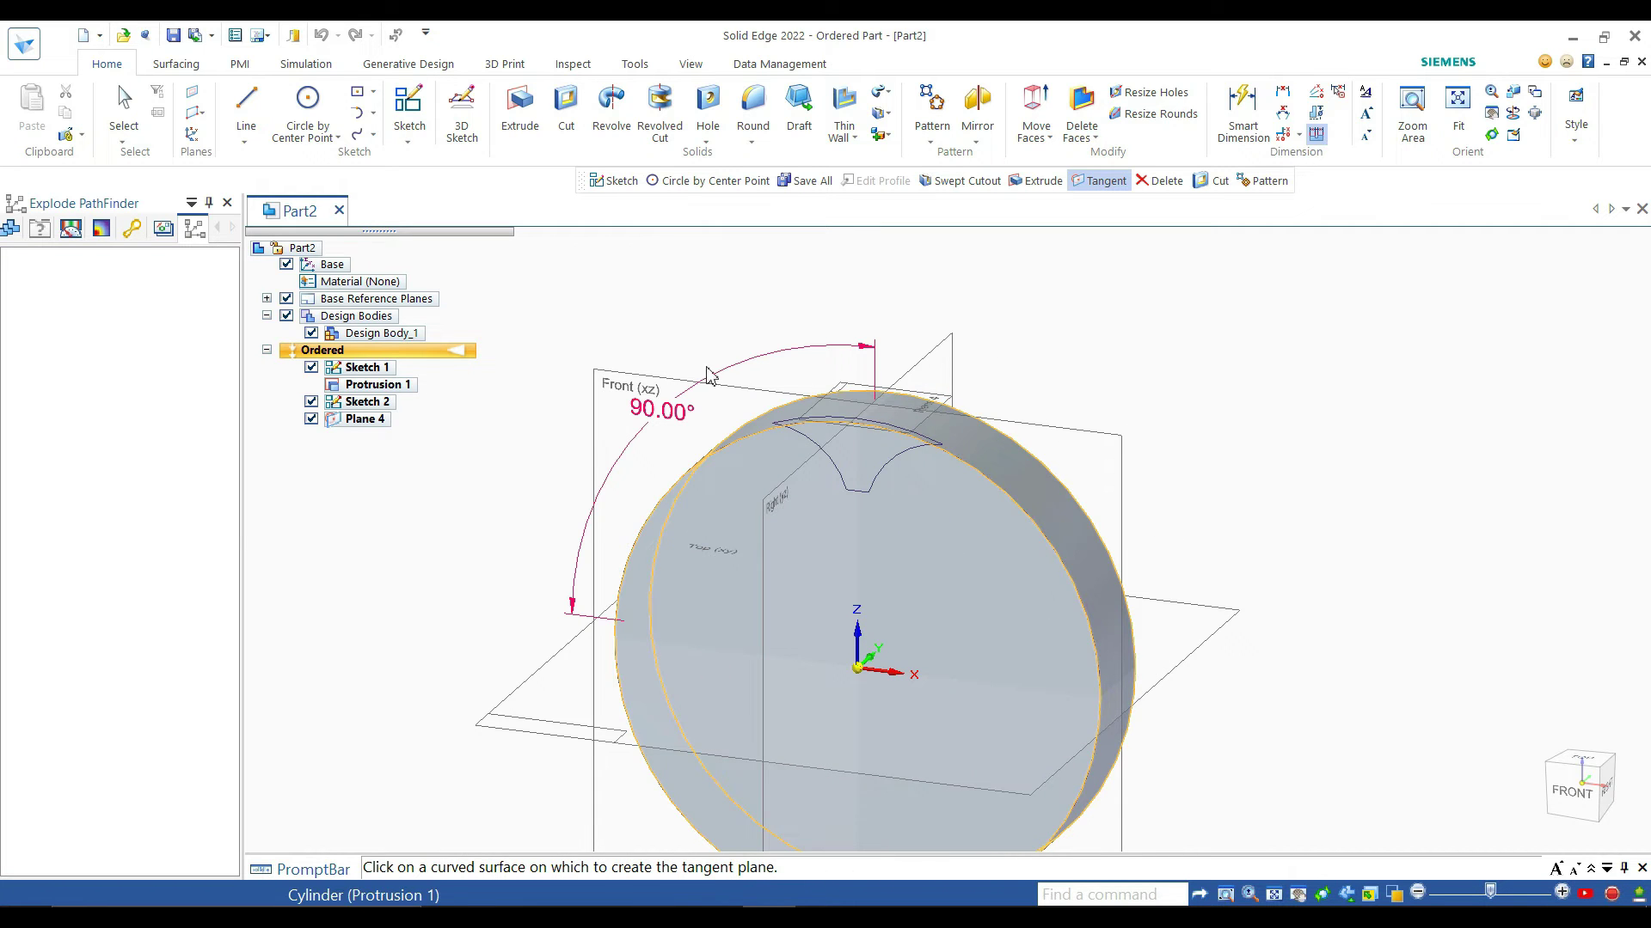
click(421, 108)
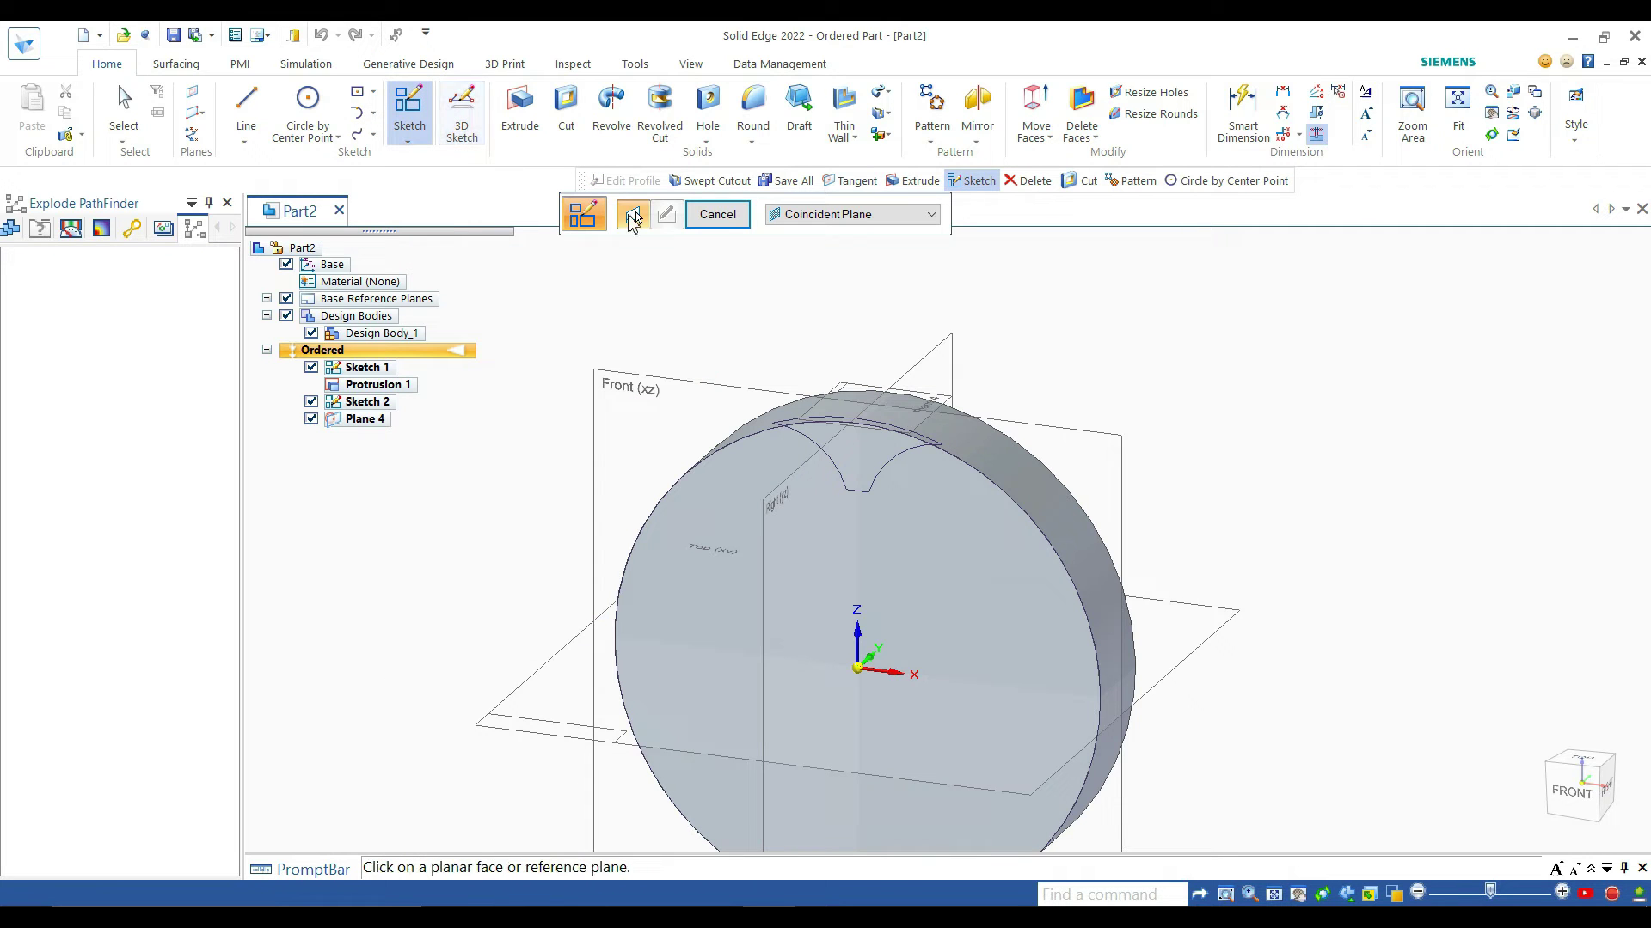
click(925, 435)
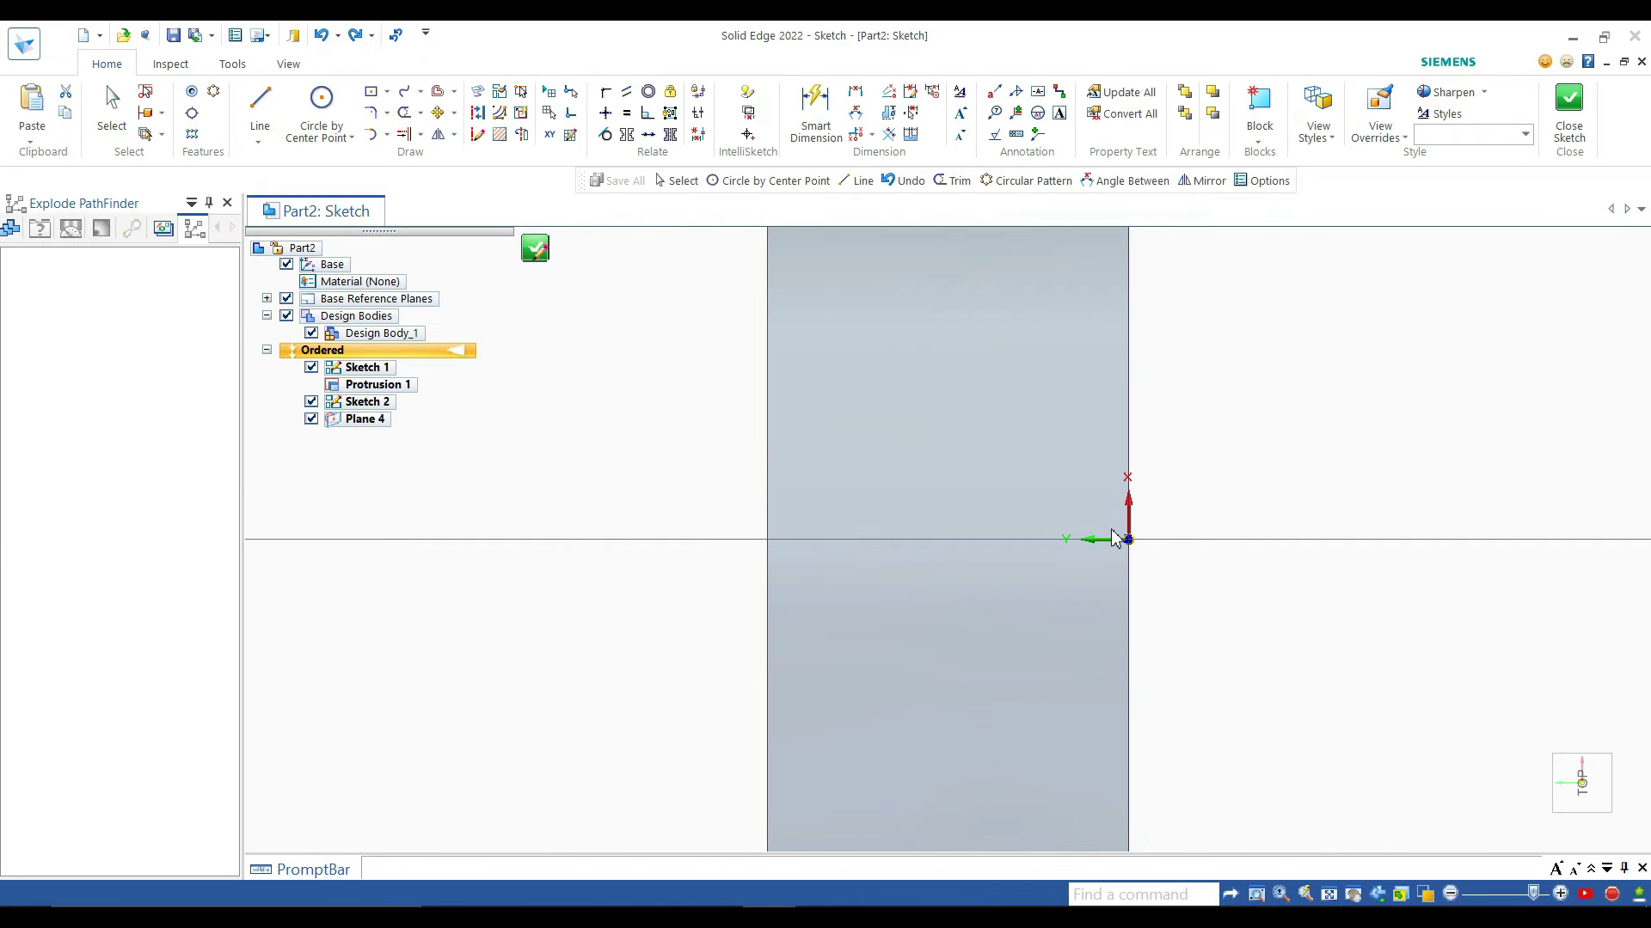
click(280, 114)
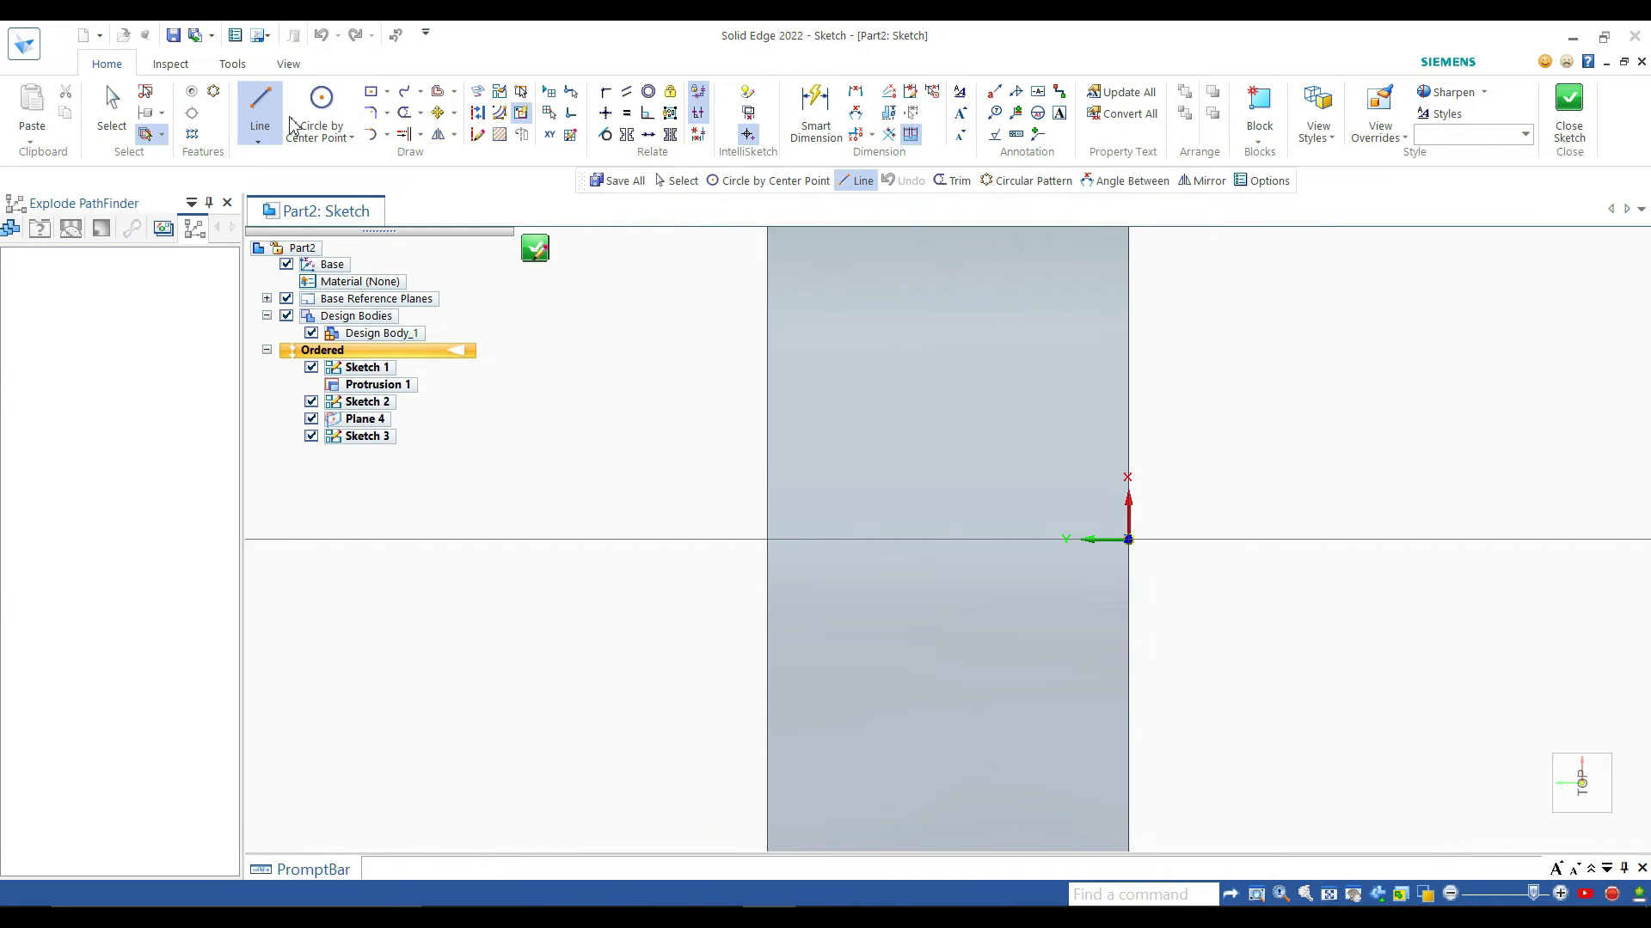
click(1129, 539)
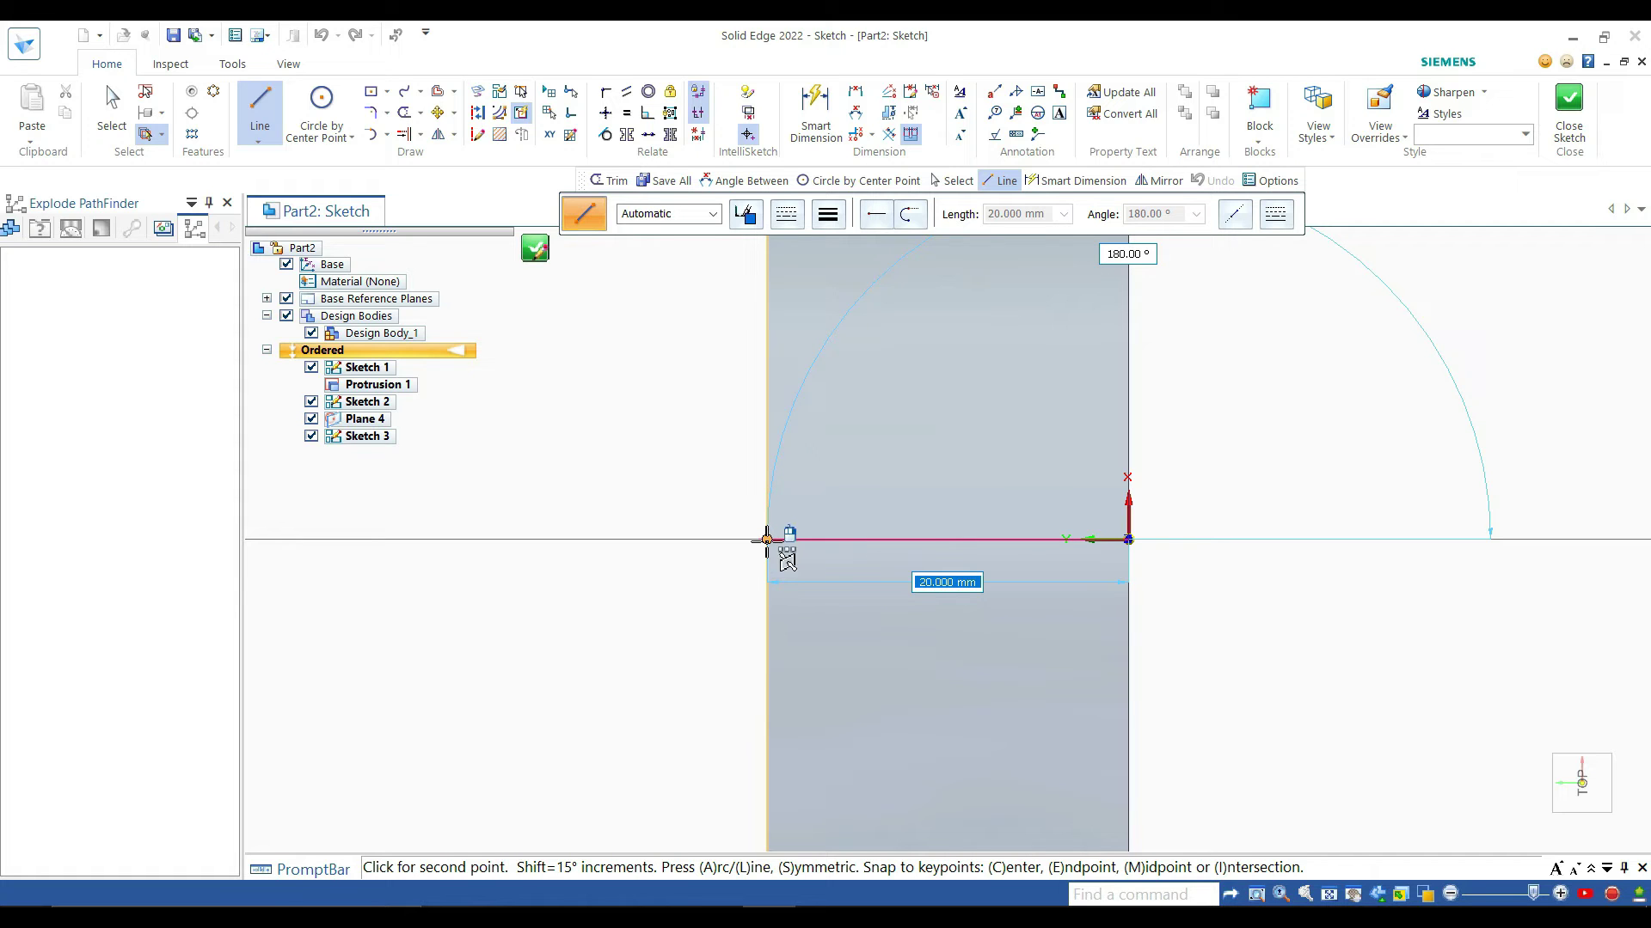
click(767, 540)
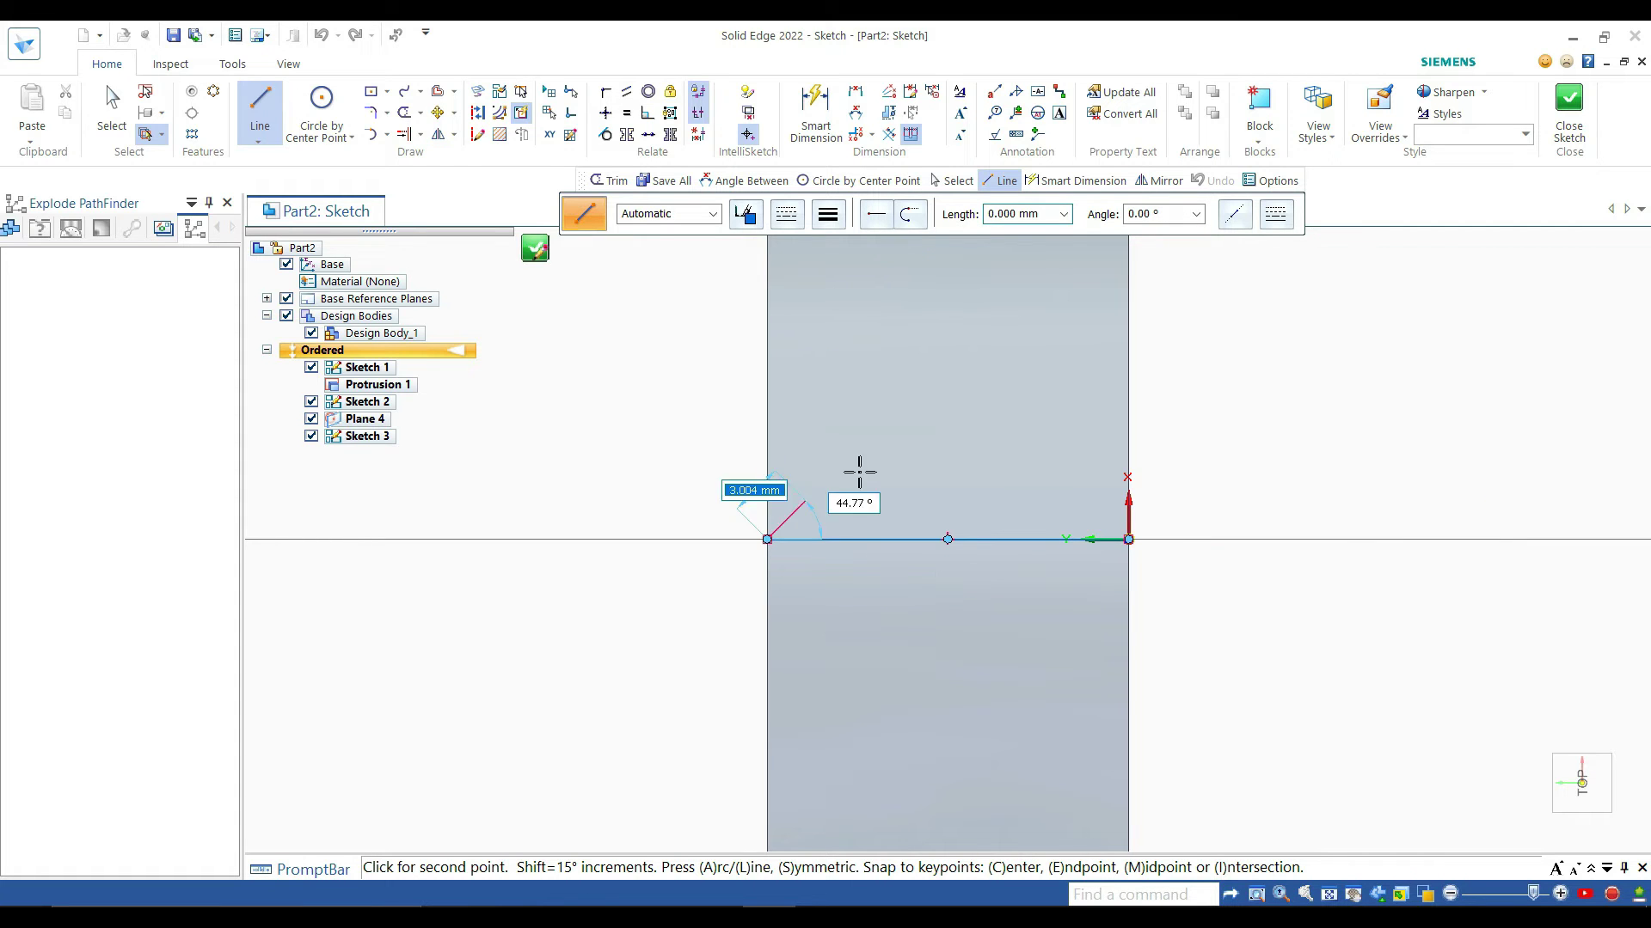
Step: Draw a slanted line at about 19° from the horizontal line's far end back to the disc's front edge
click(259, 107)
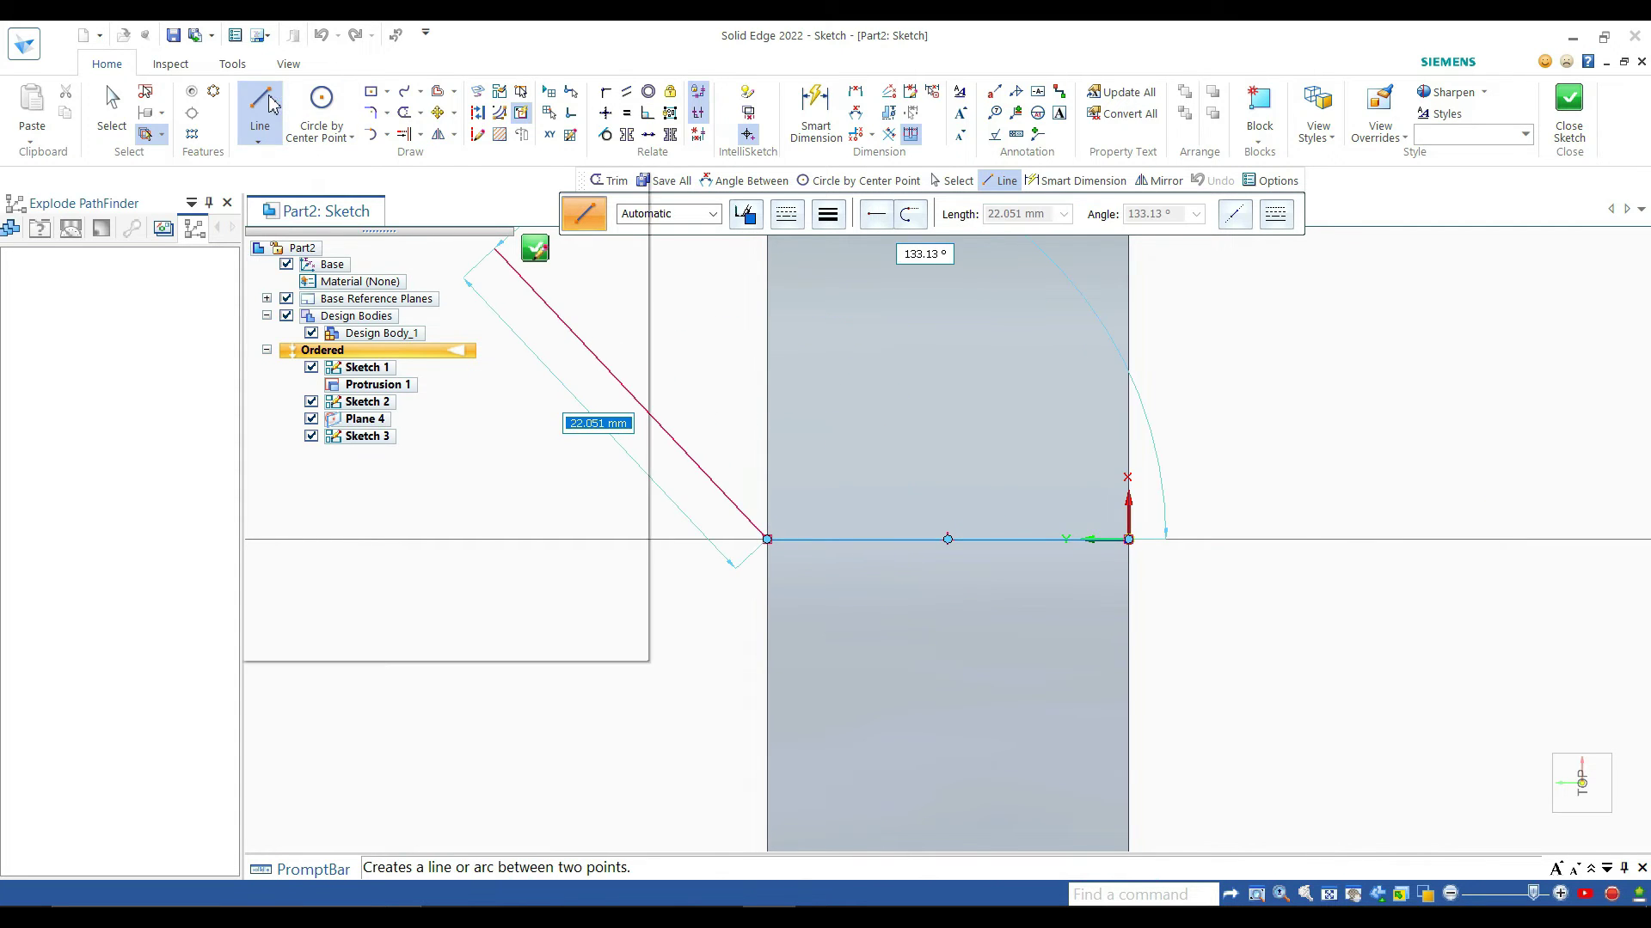
click(767, 539)
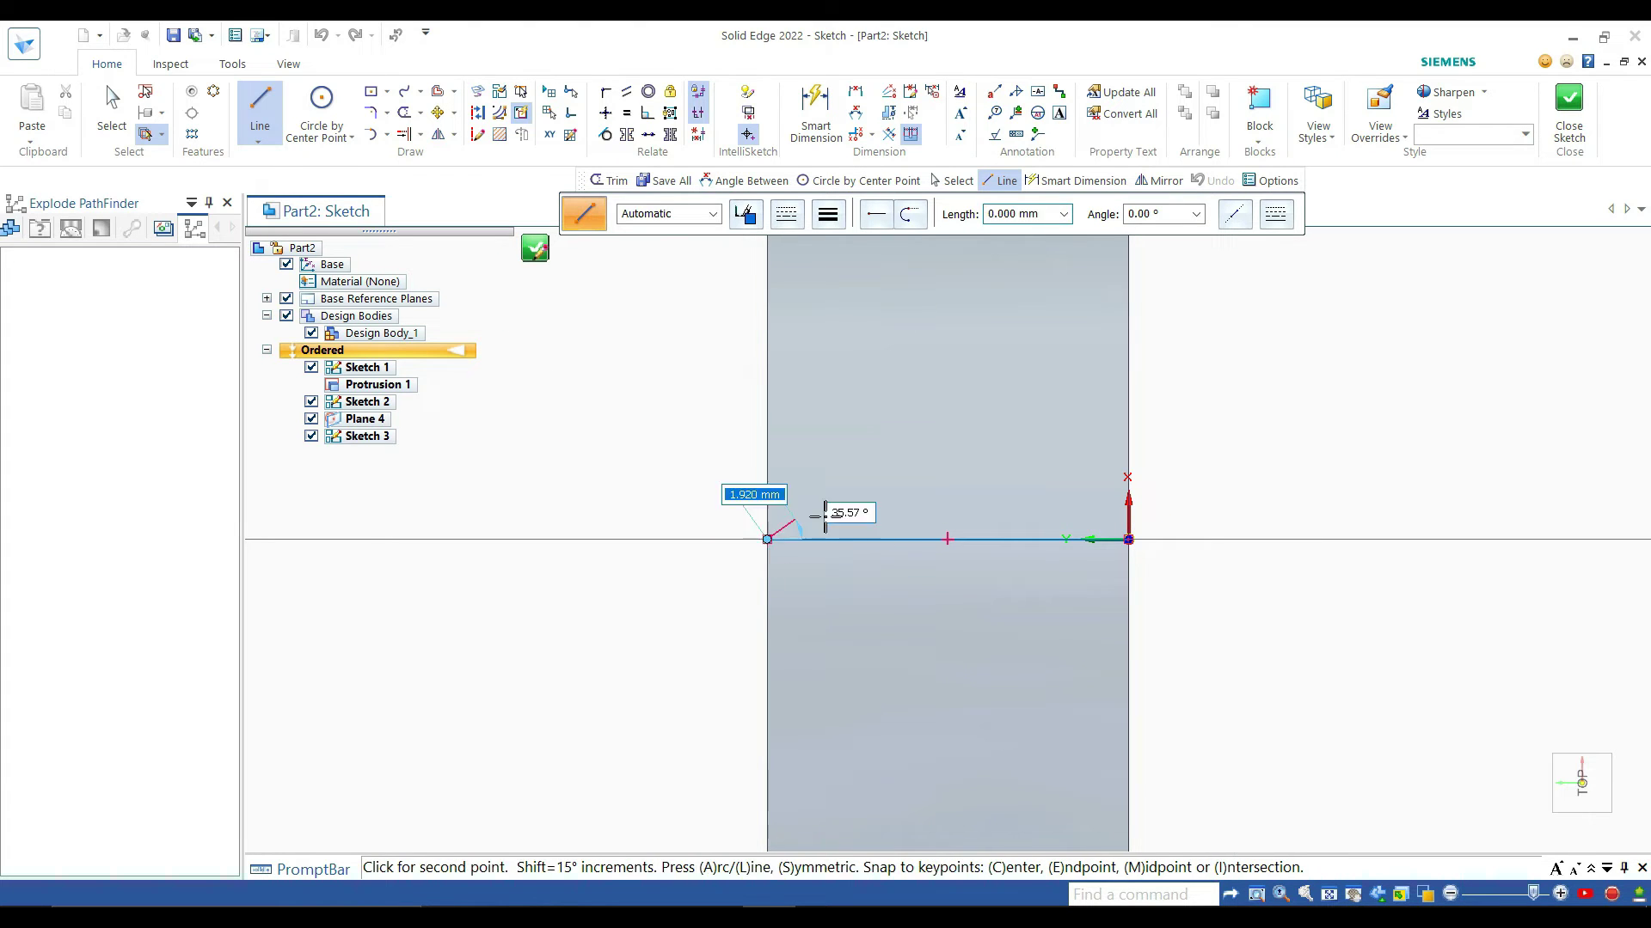
click(1130, 420)
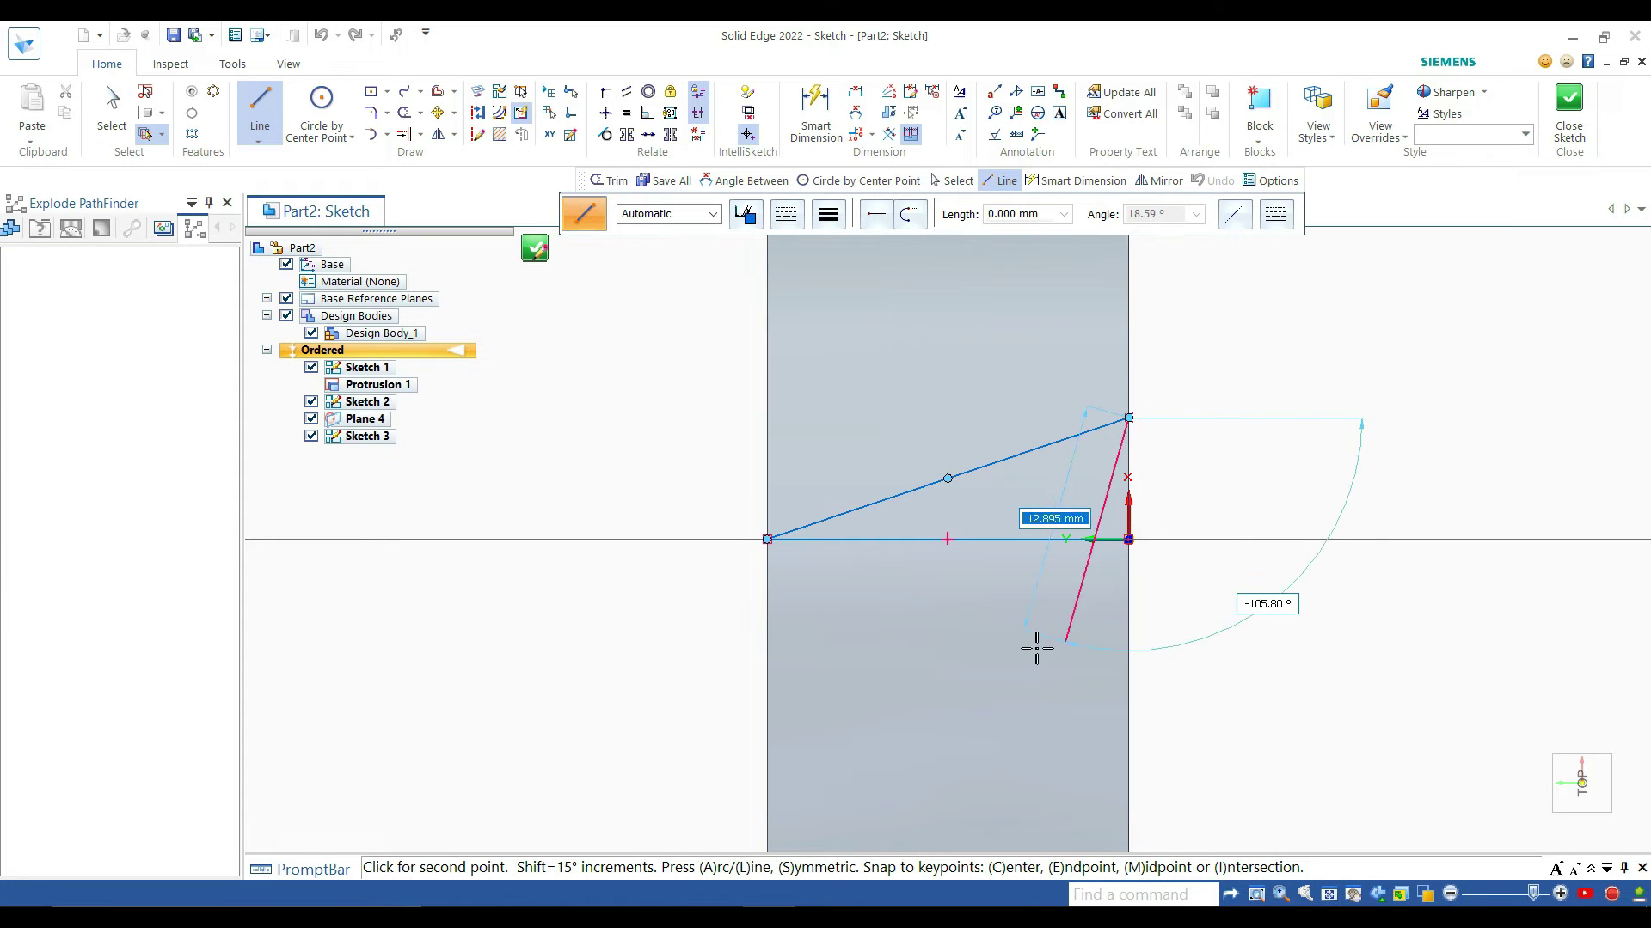
Step: Dimension the angle between the slanted and horizontal lines and set it to 15°
click(855, 113)
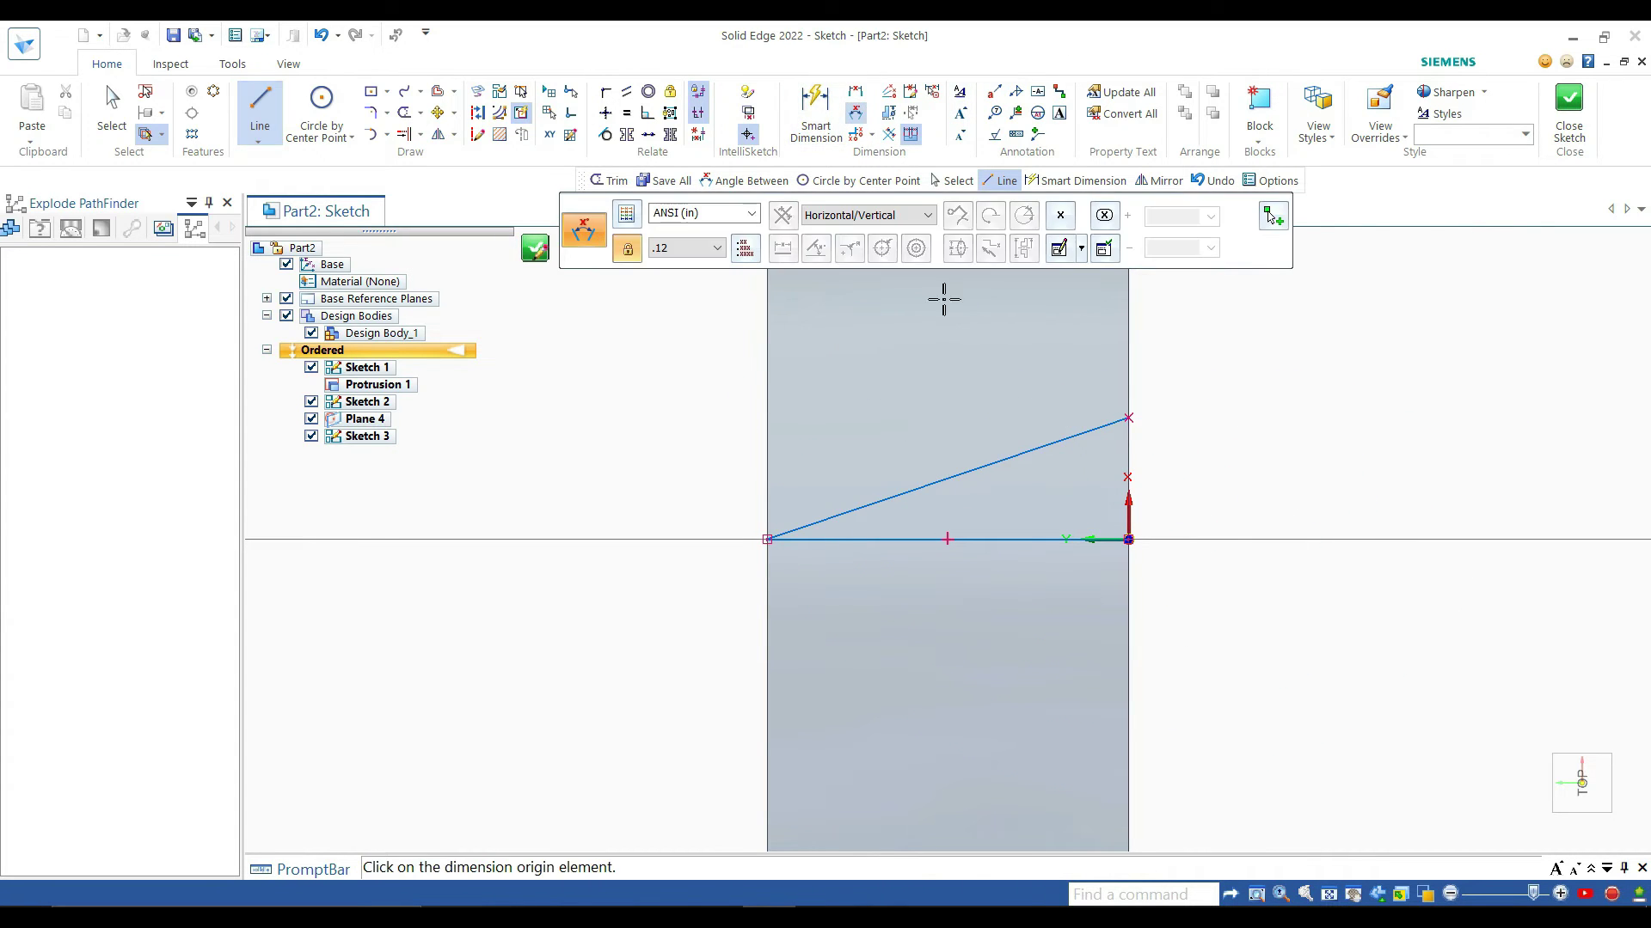
click(1009, 464)
click(1021, 539)
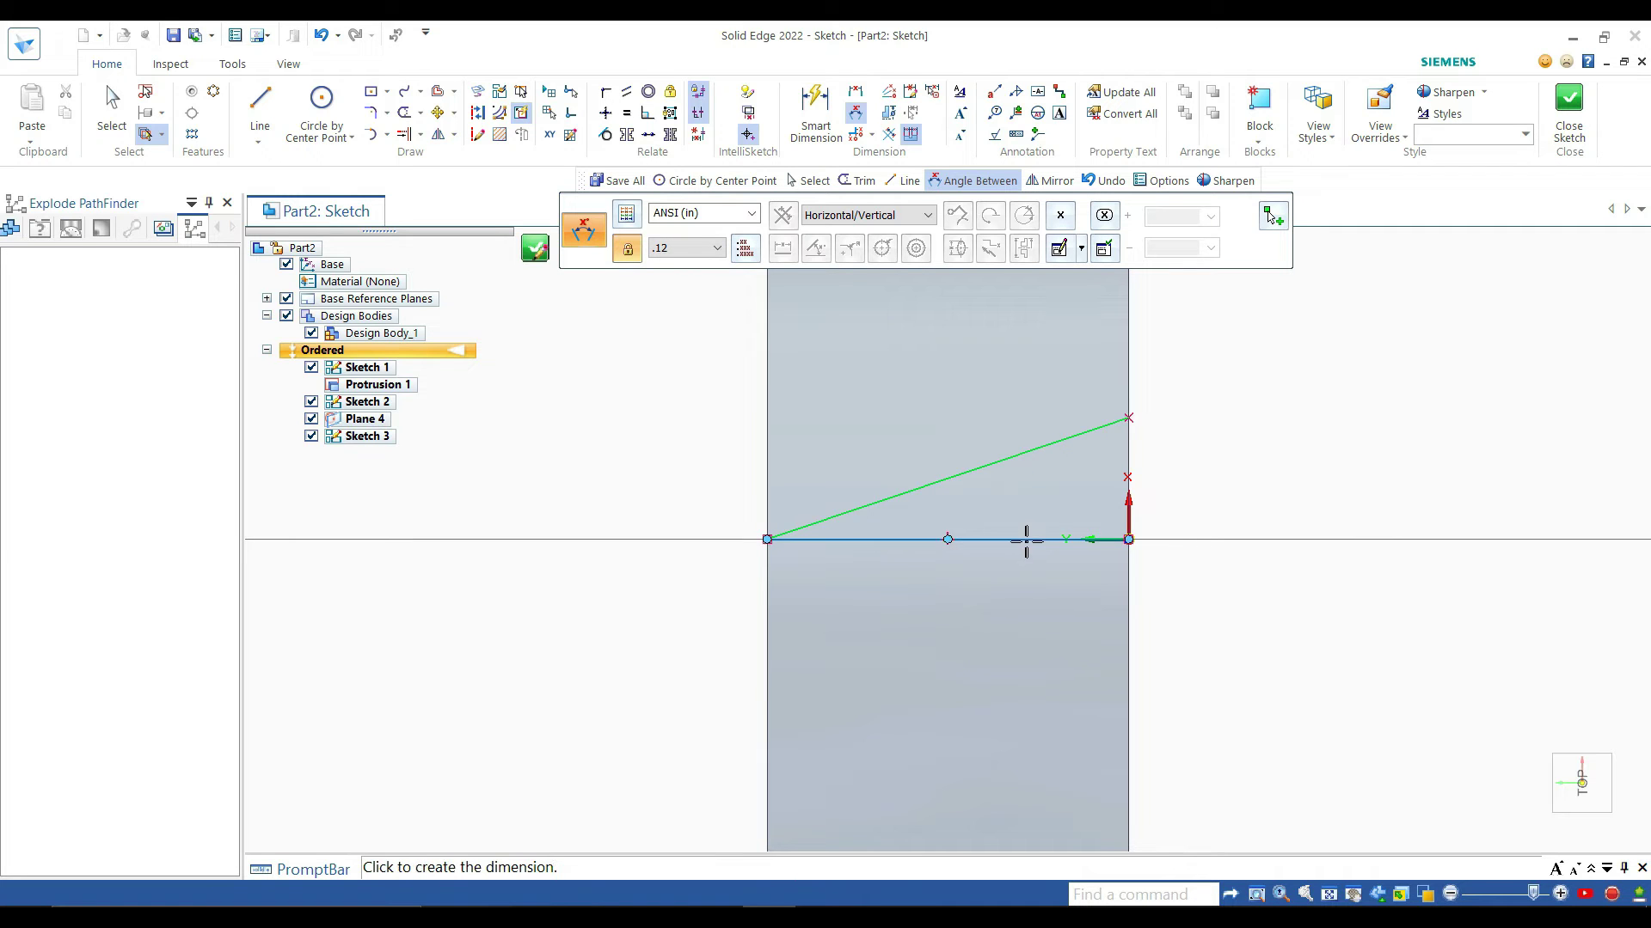
click(1026, 503)
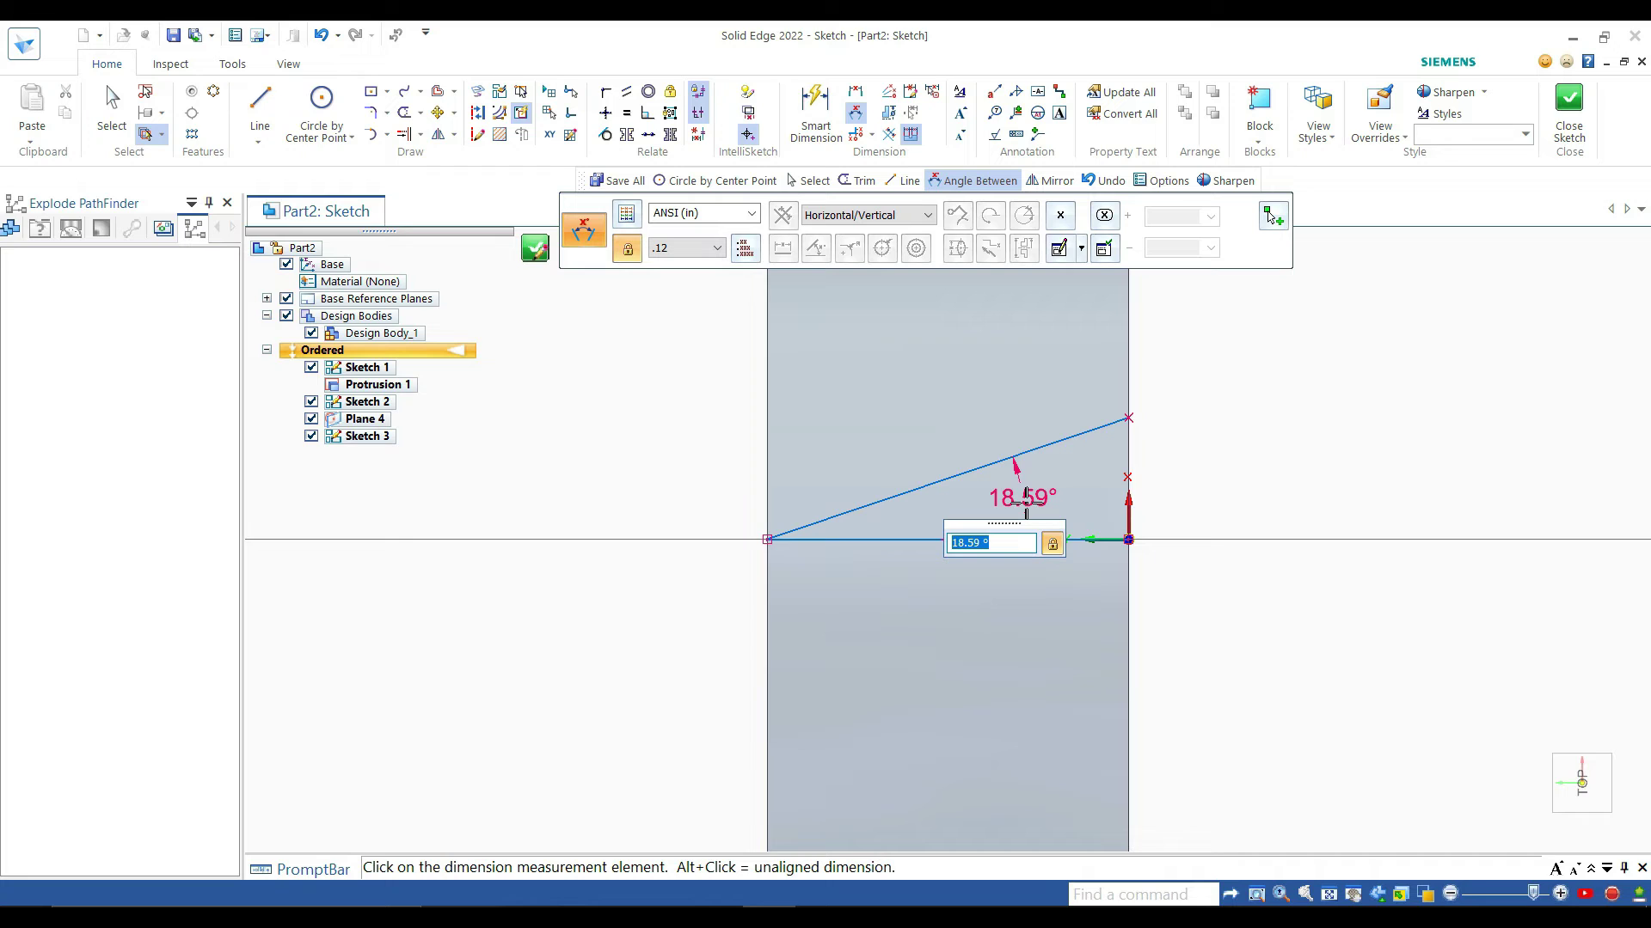
text(15)
key(Return)
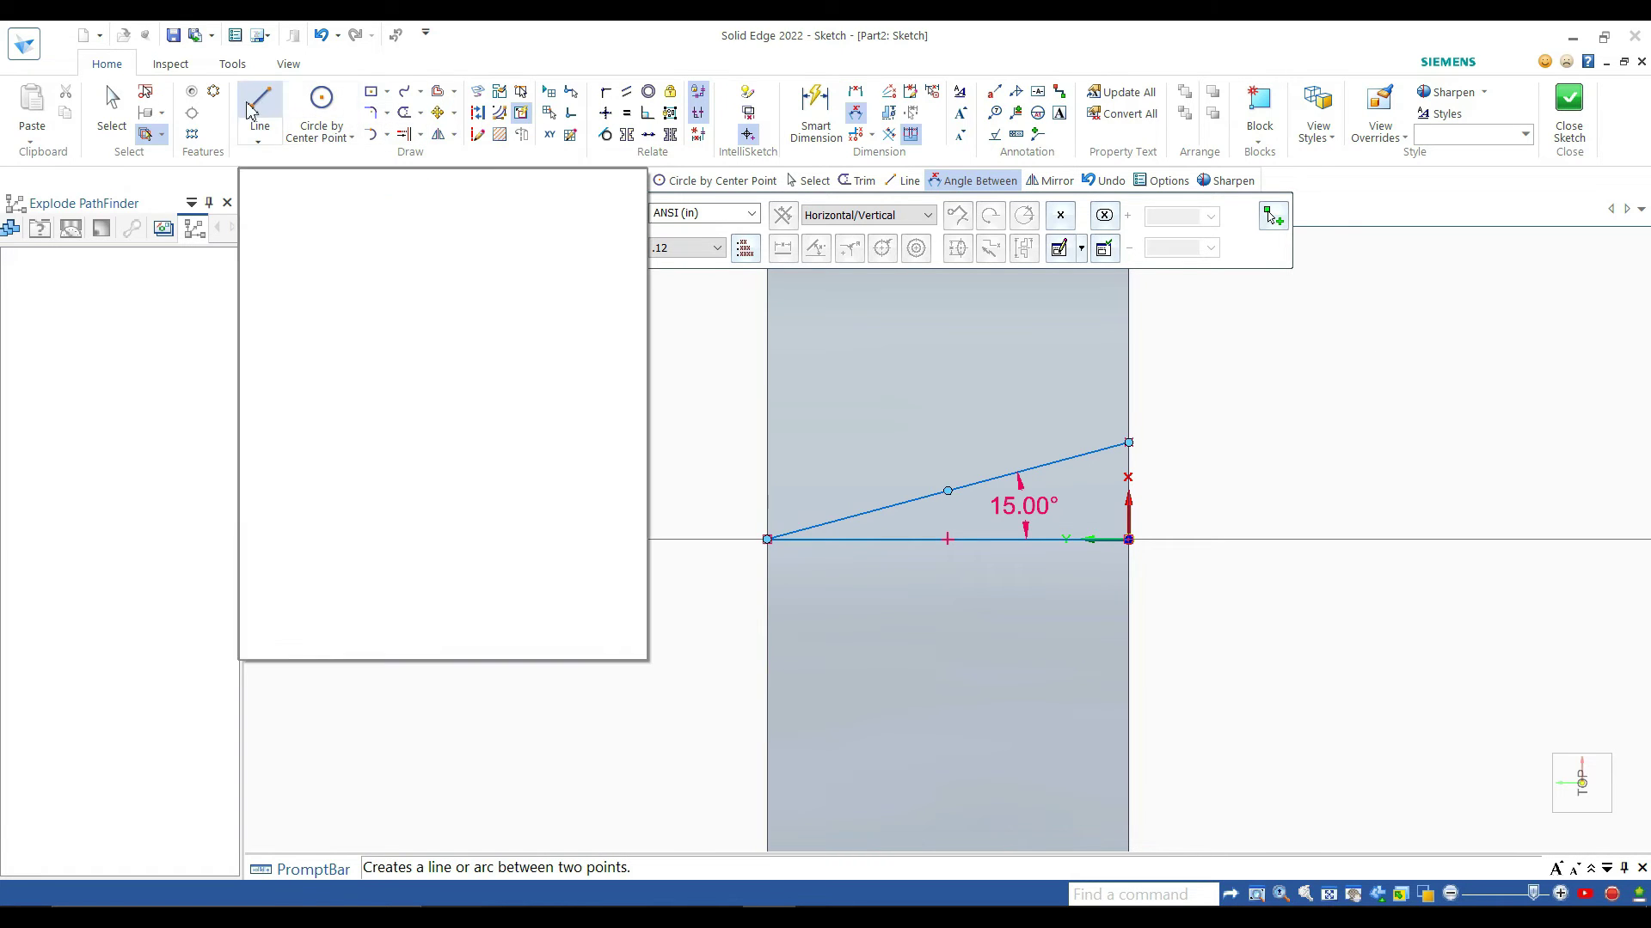
Step: Trim away the horizontal line below the slanted line and close the sketch
click(404, 113)
drag(1094, 530, 1100, 513)
drag(921, 550, 894, 551)
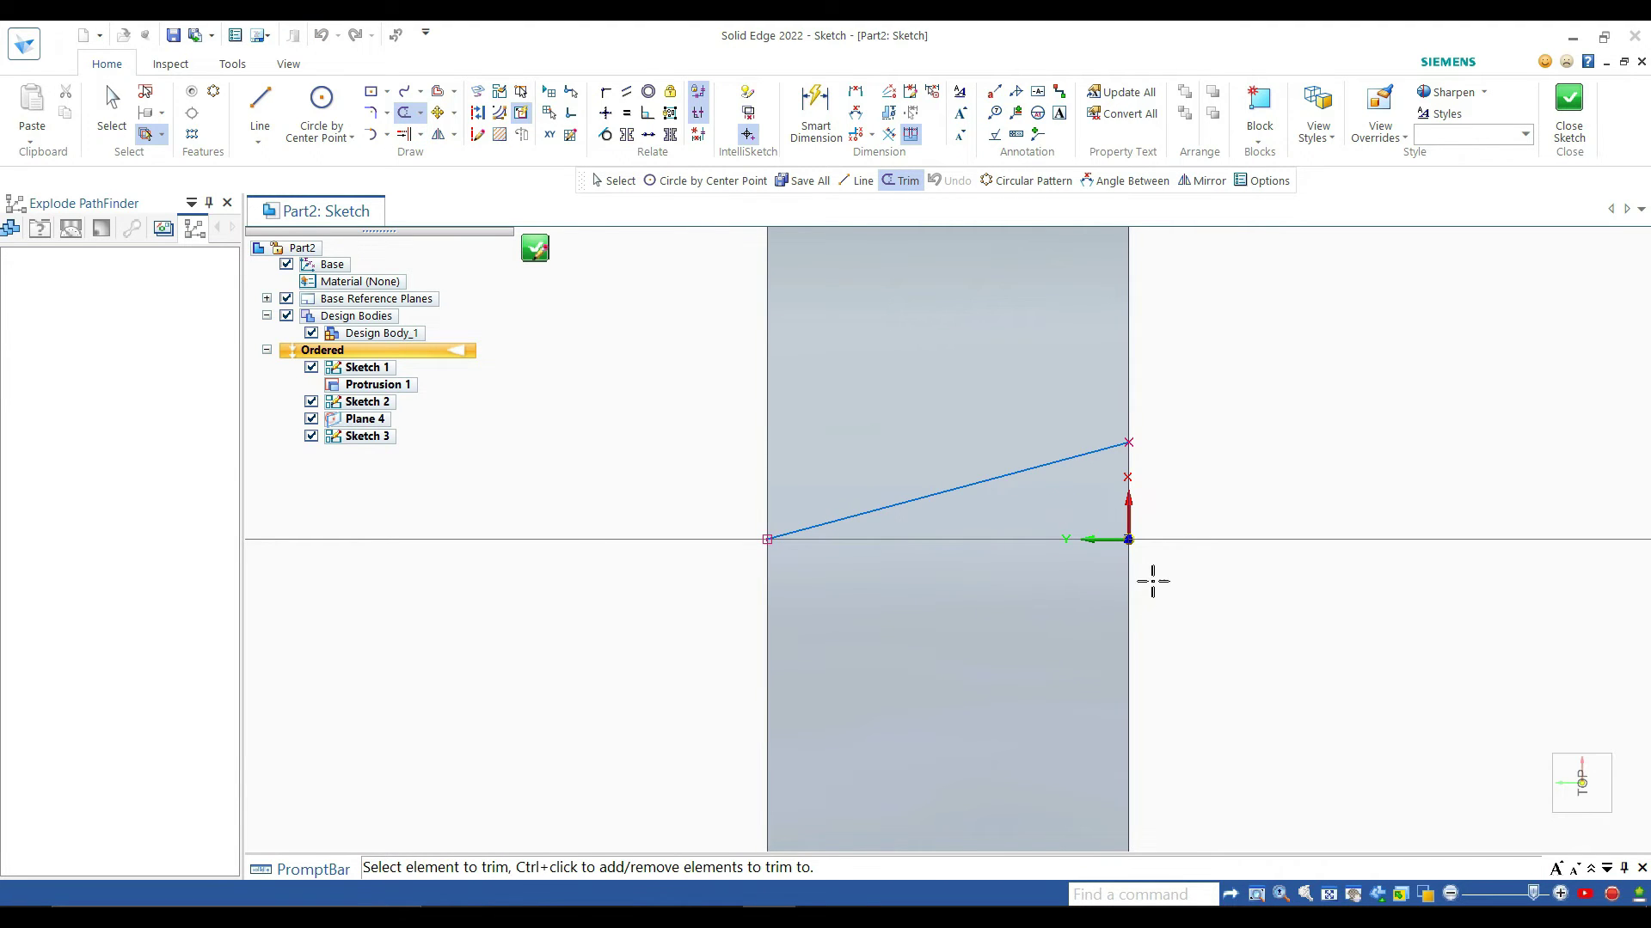
scroll(1195, 539, up, 5)
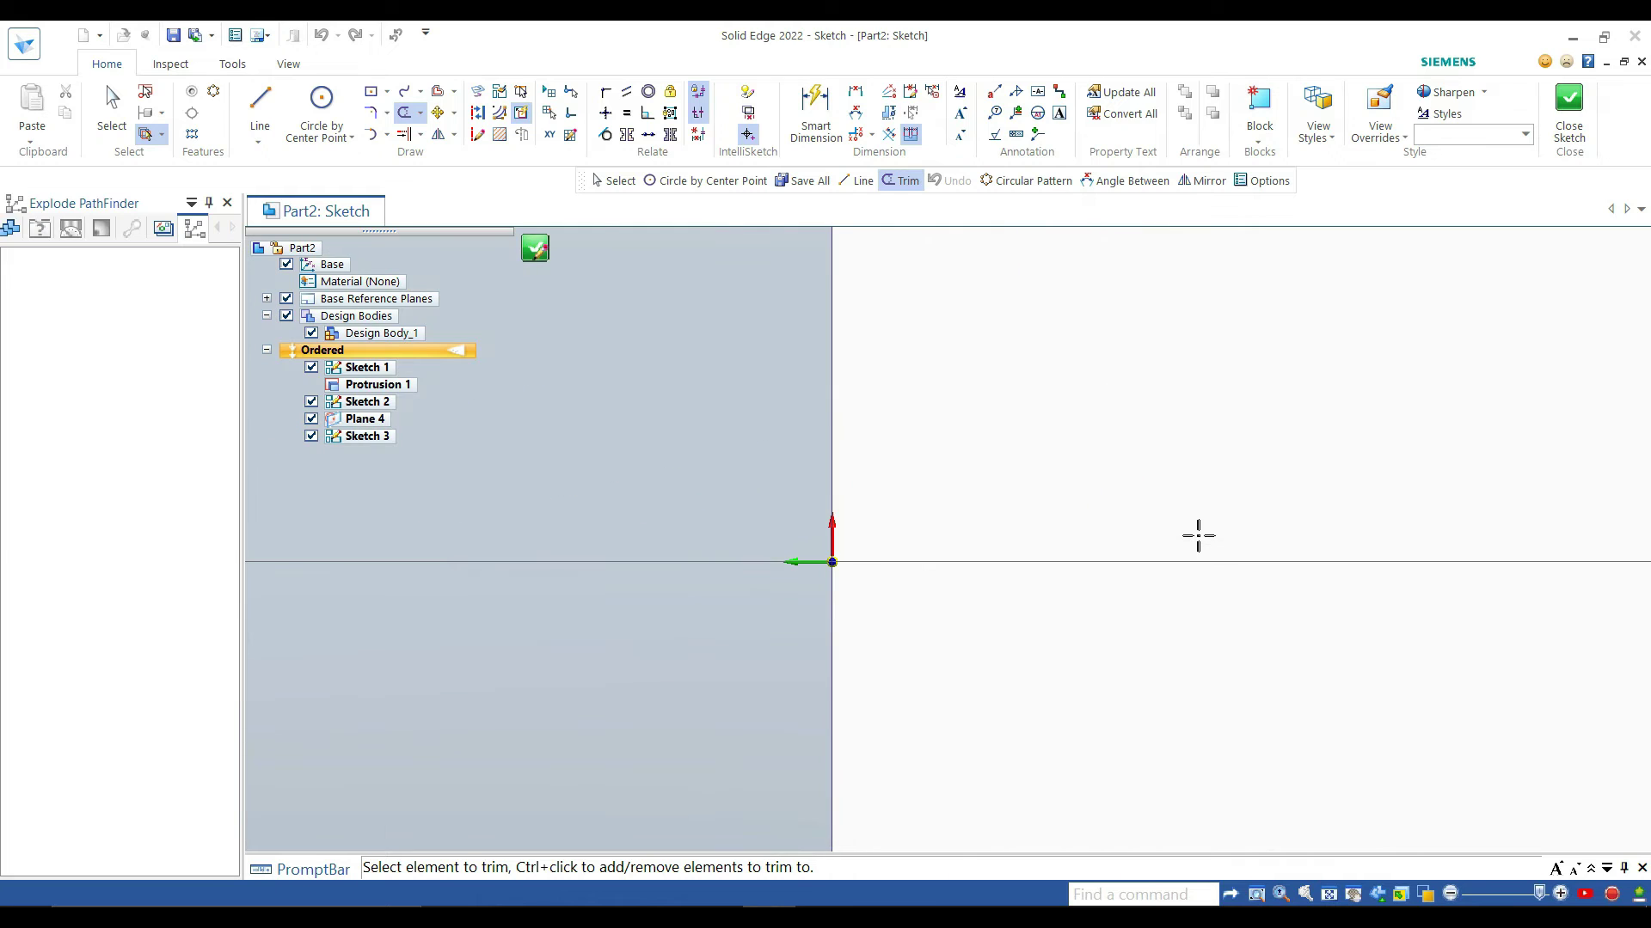
drag(812, 532, 836, 567)
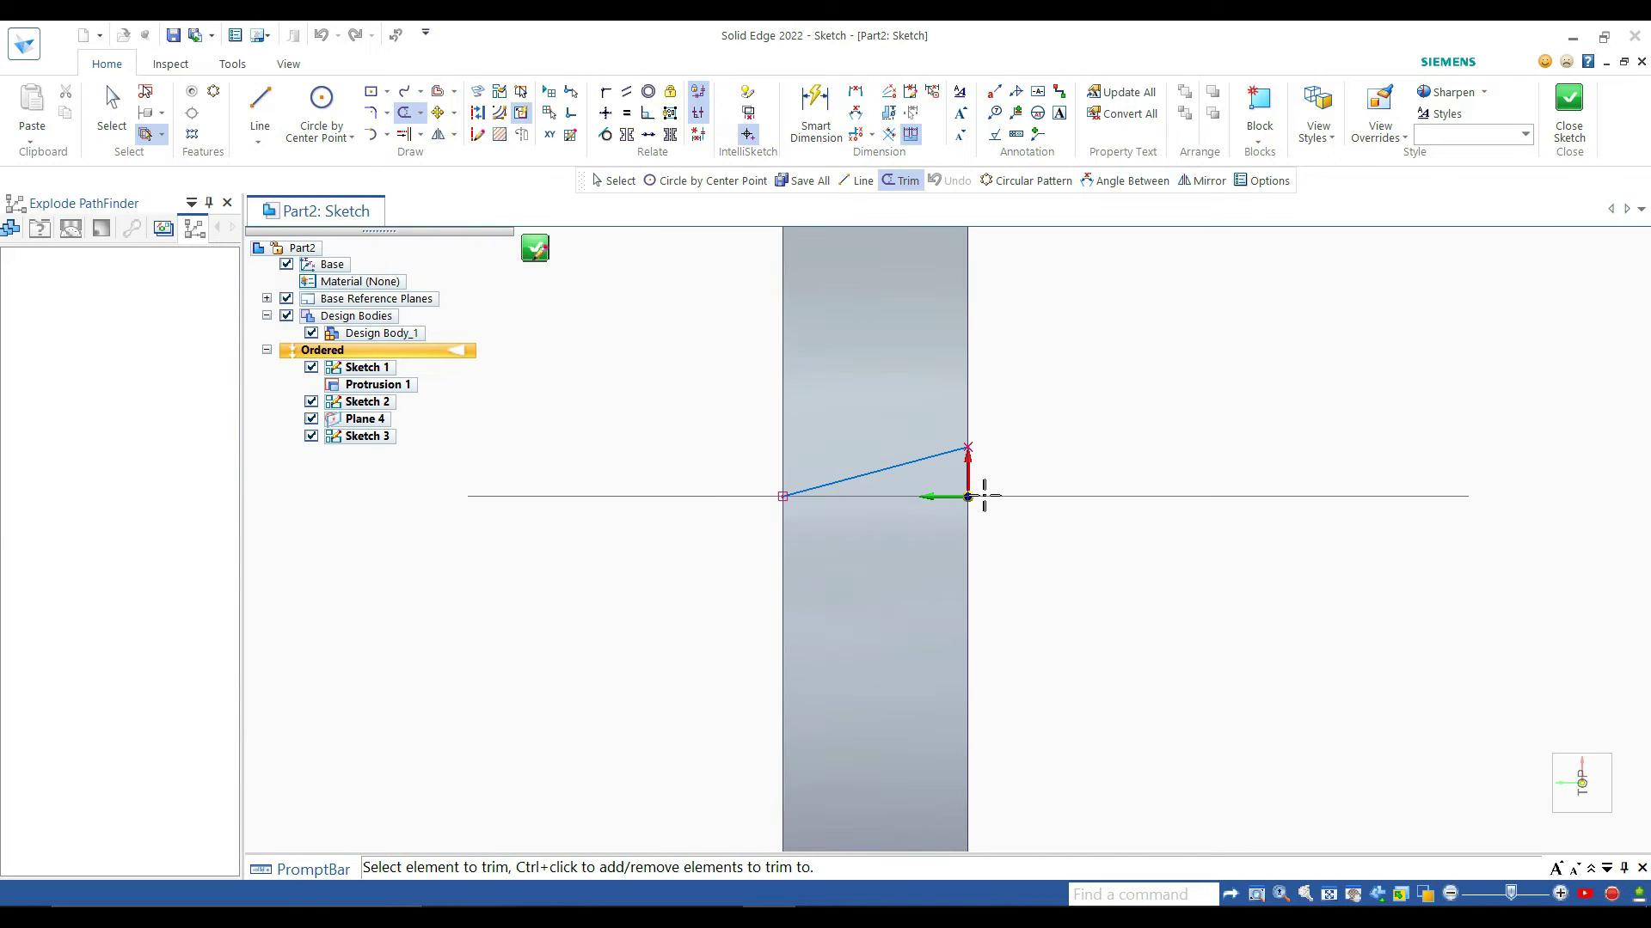
scroll(762, 487, up, 3)
scroll(762, 487, down, 5)
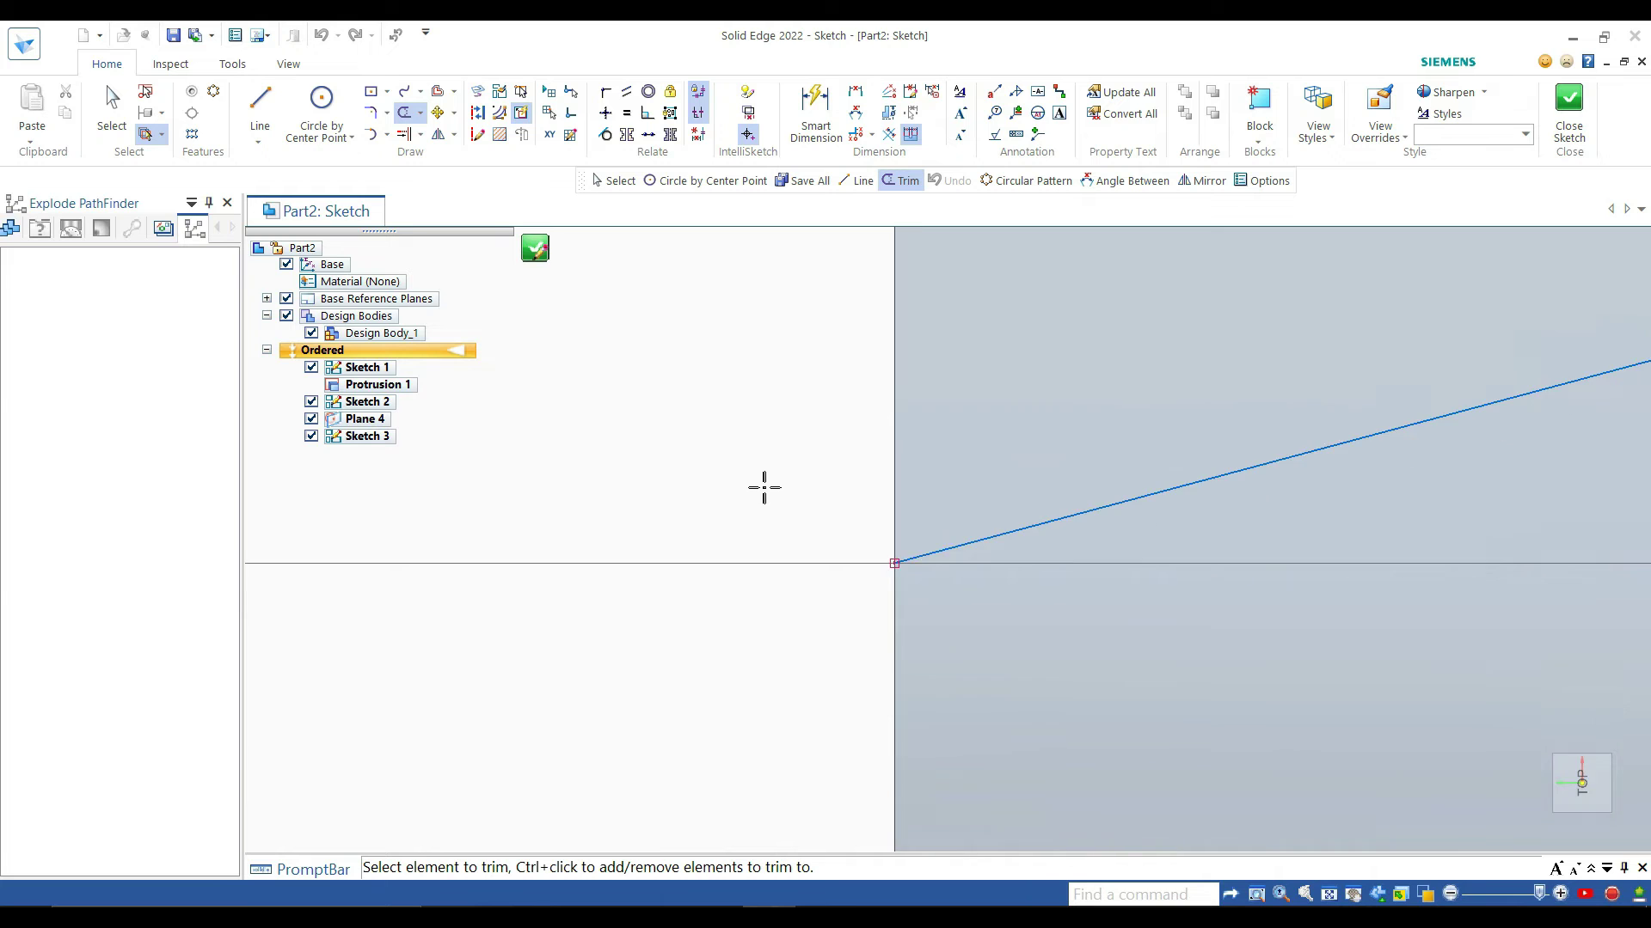
scroll(763, 488, down, 2)
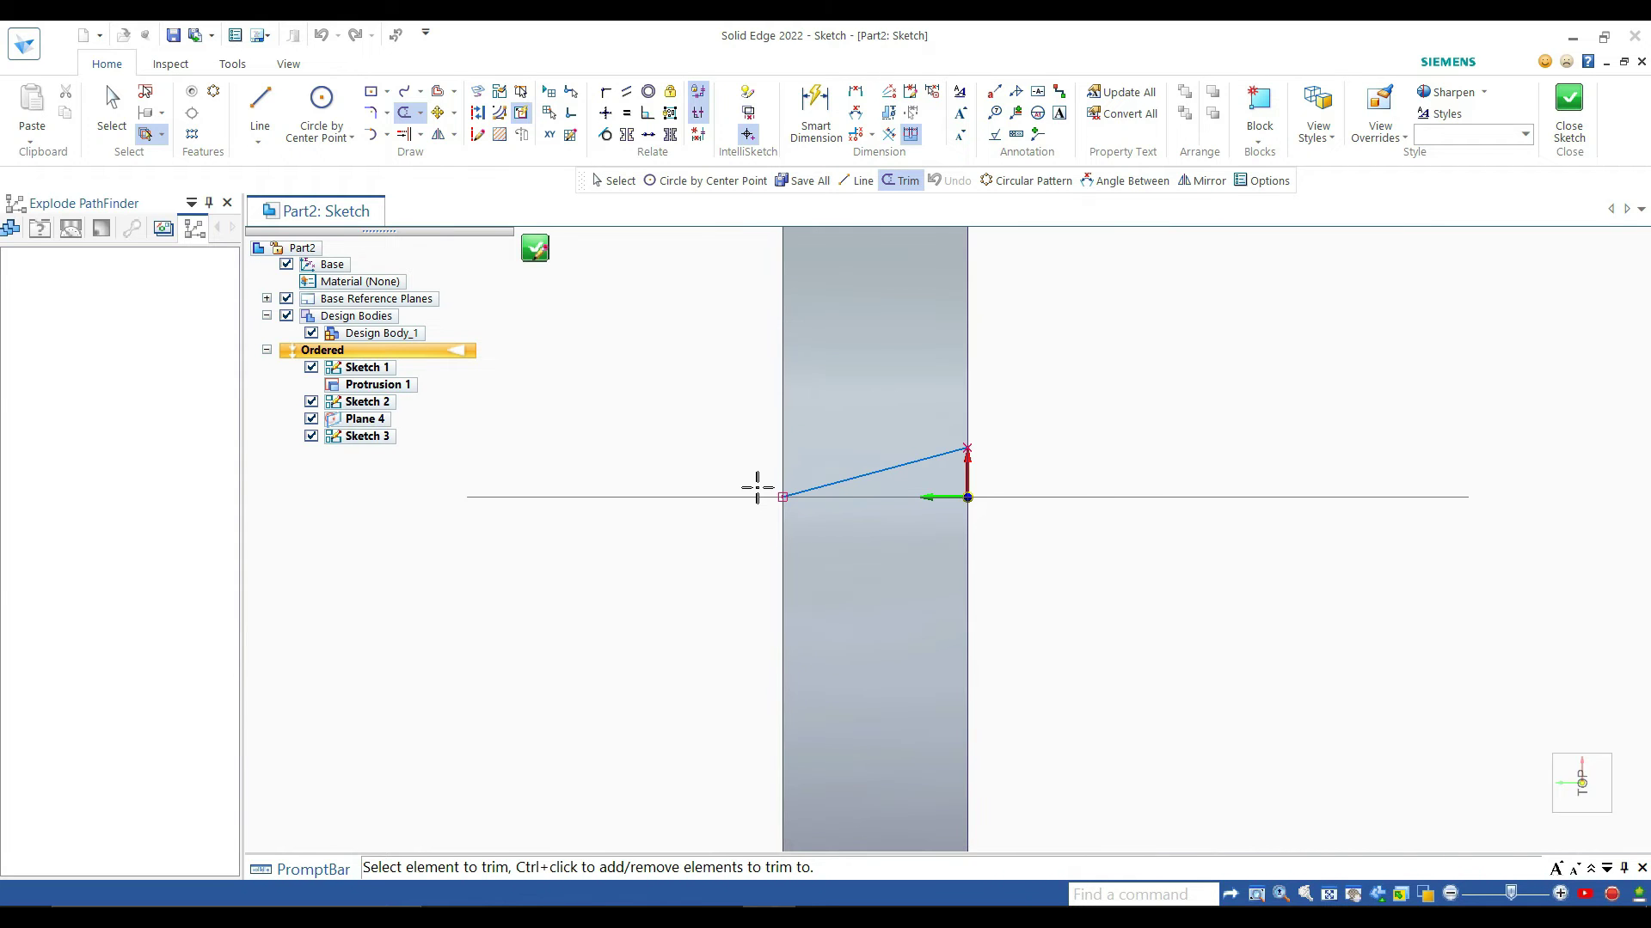
click(1568, 110)
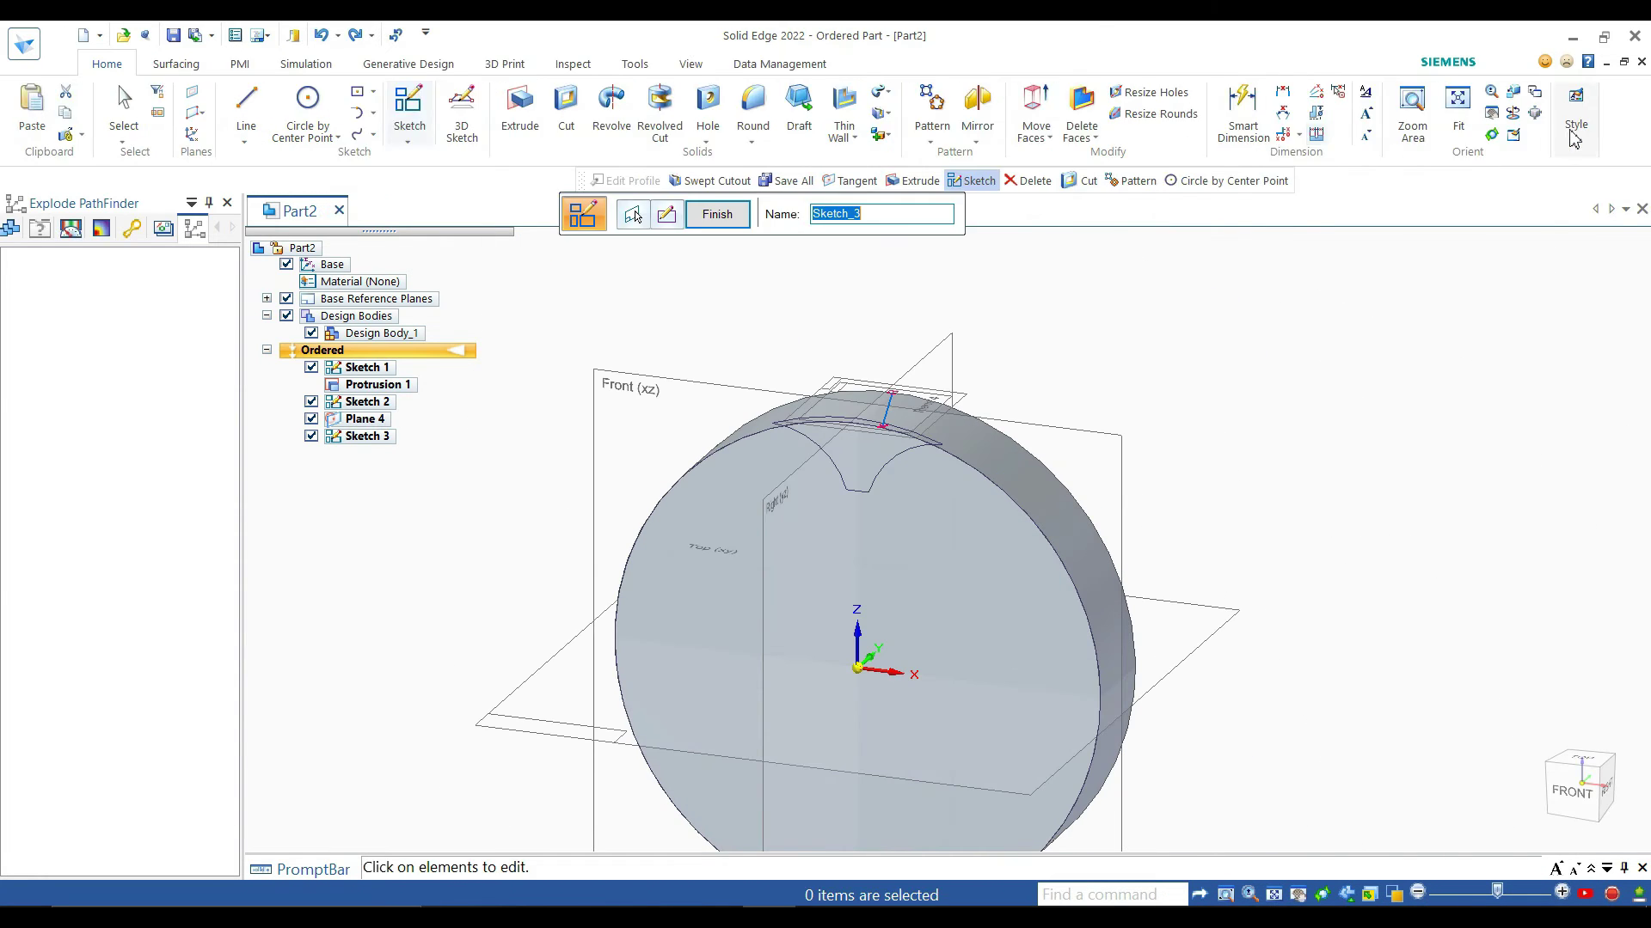
Step: Start a single-path swept cutout with the default sweep options and use the slanted sketch line across the rim as its path
scroll(894, 440, down, 2)
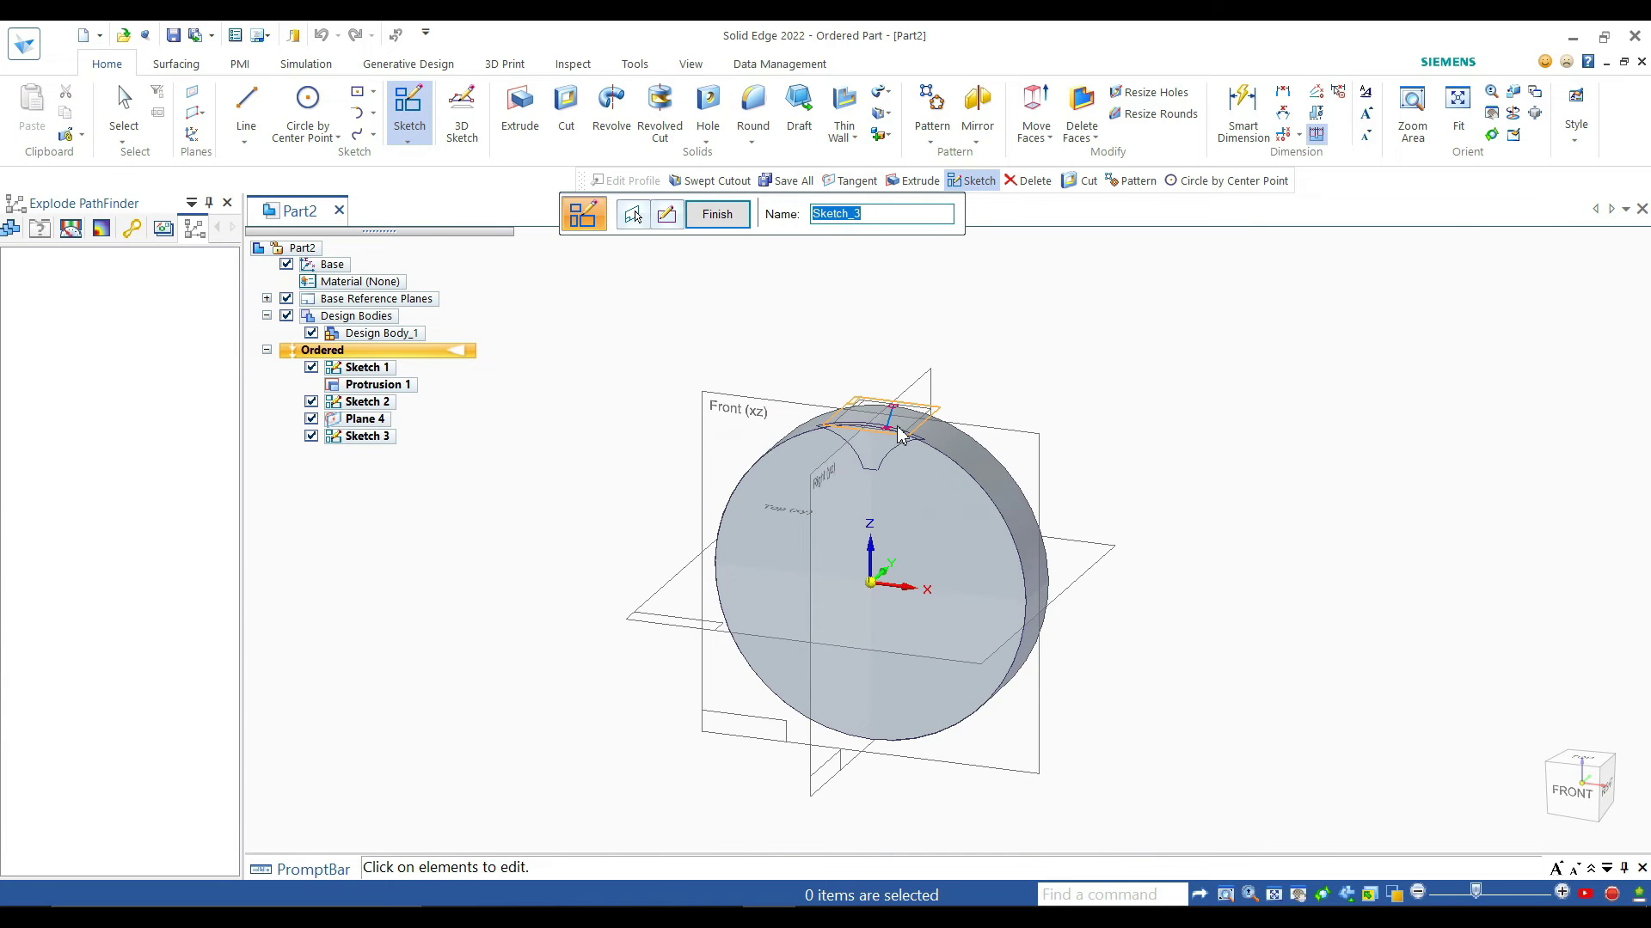
scroll(898, 434, up, 5)
scroll(899, 430, up, 4)
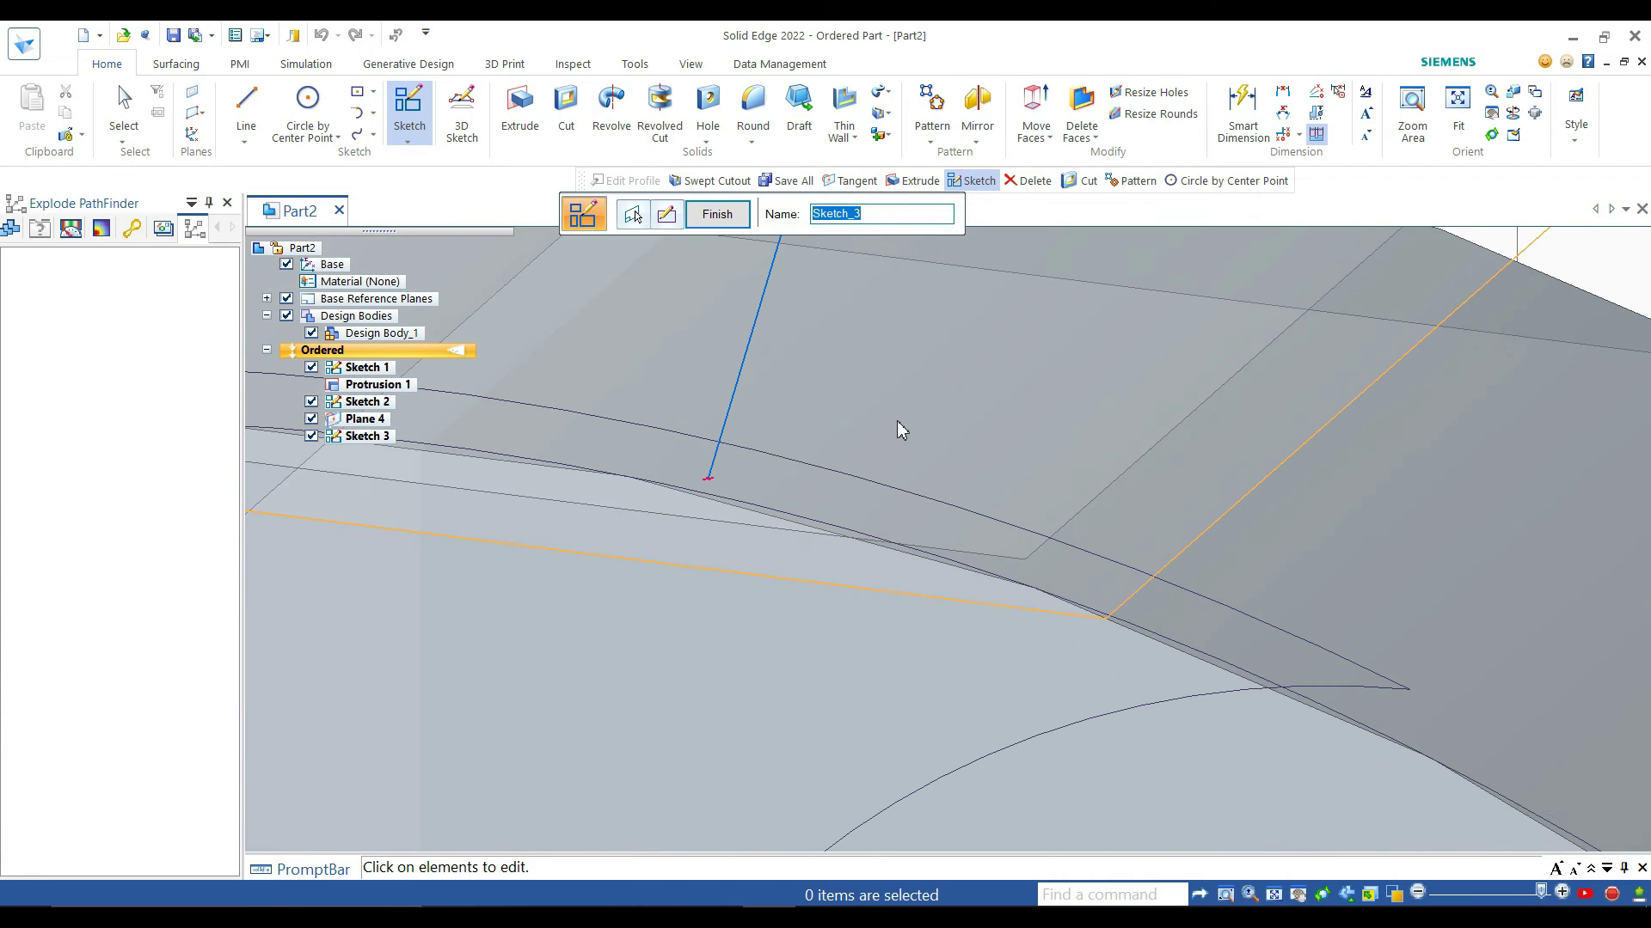
scroll(901, 427, down, 5)
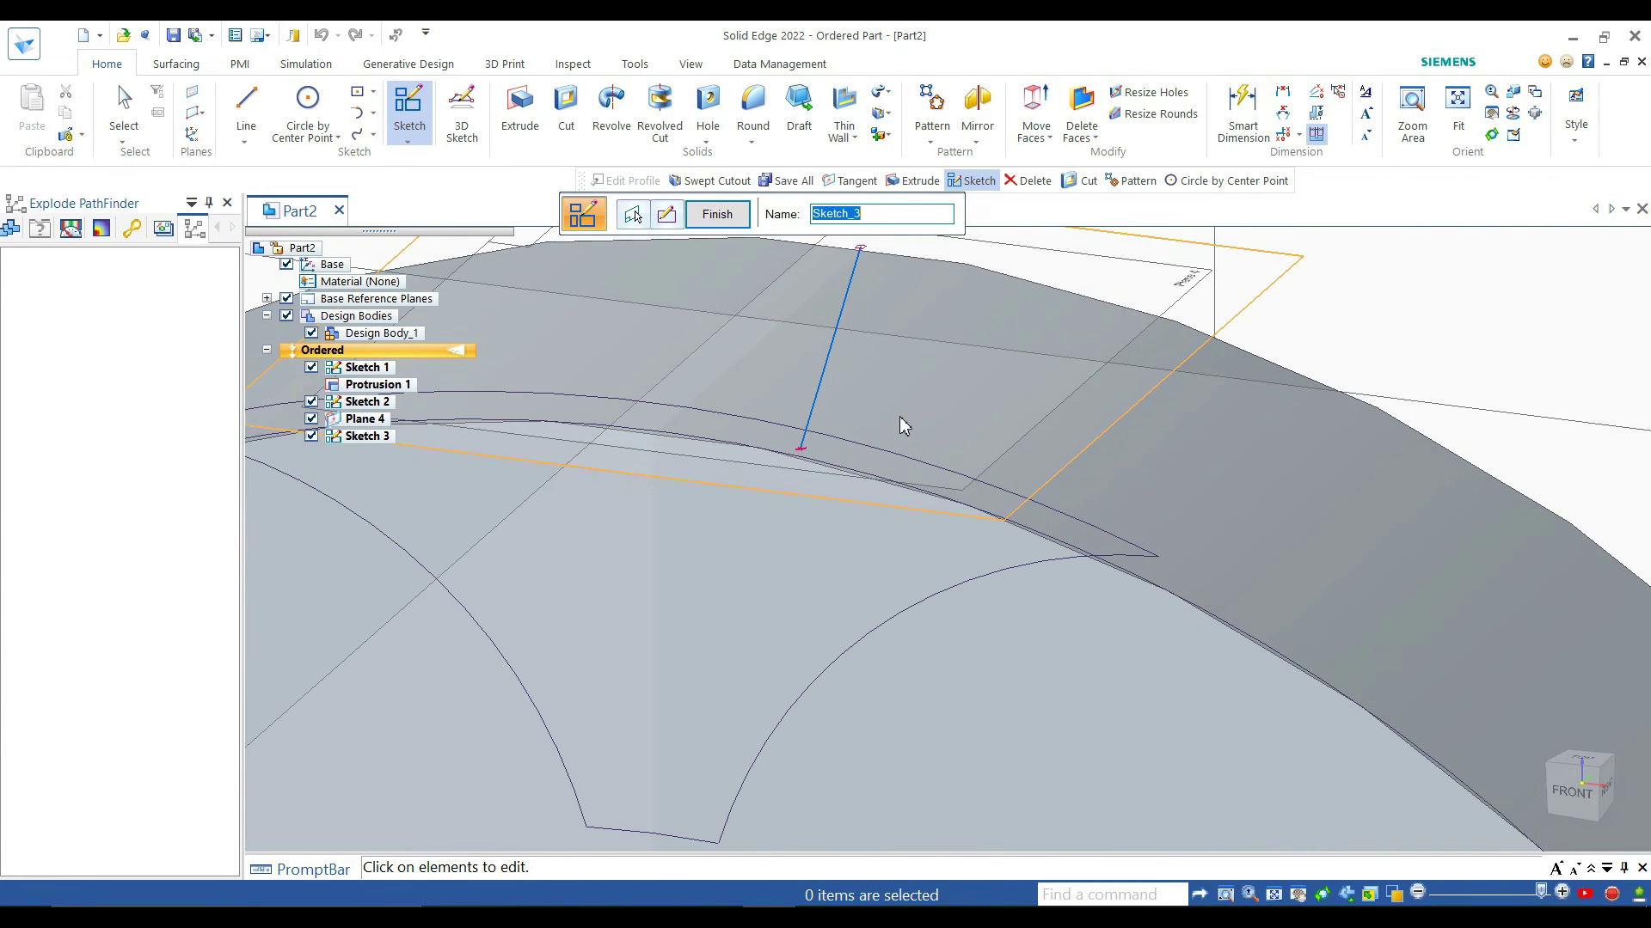
scroll(901, 427, up, 1)
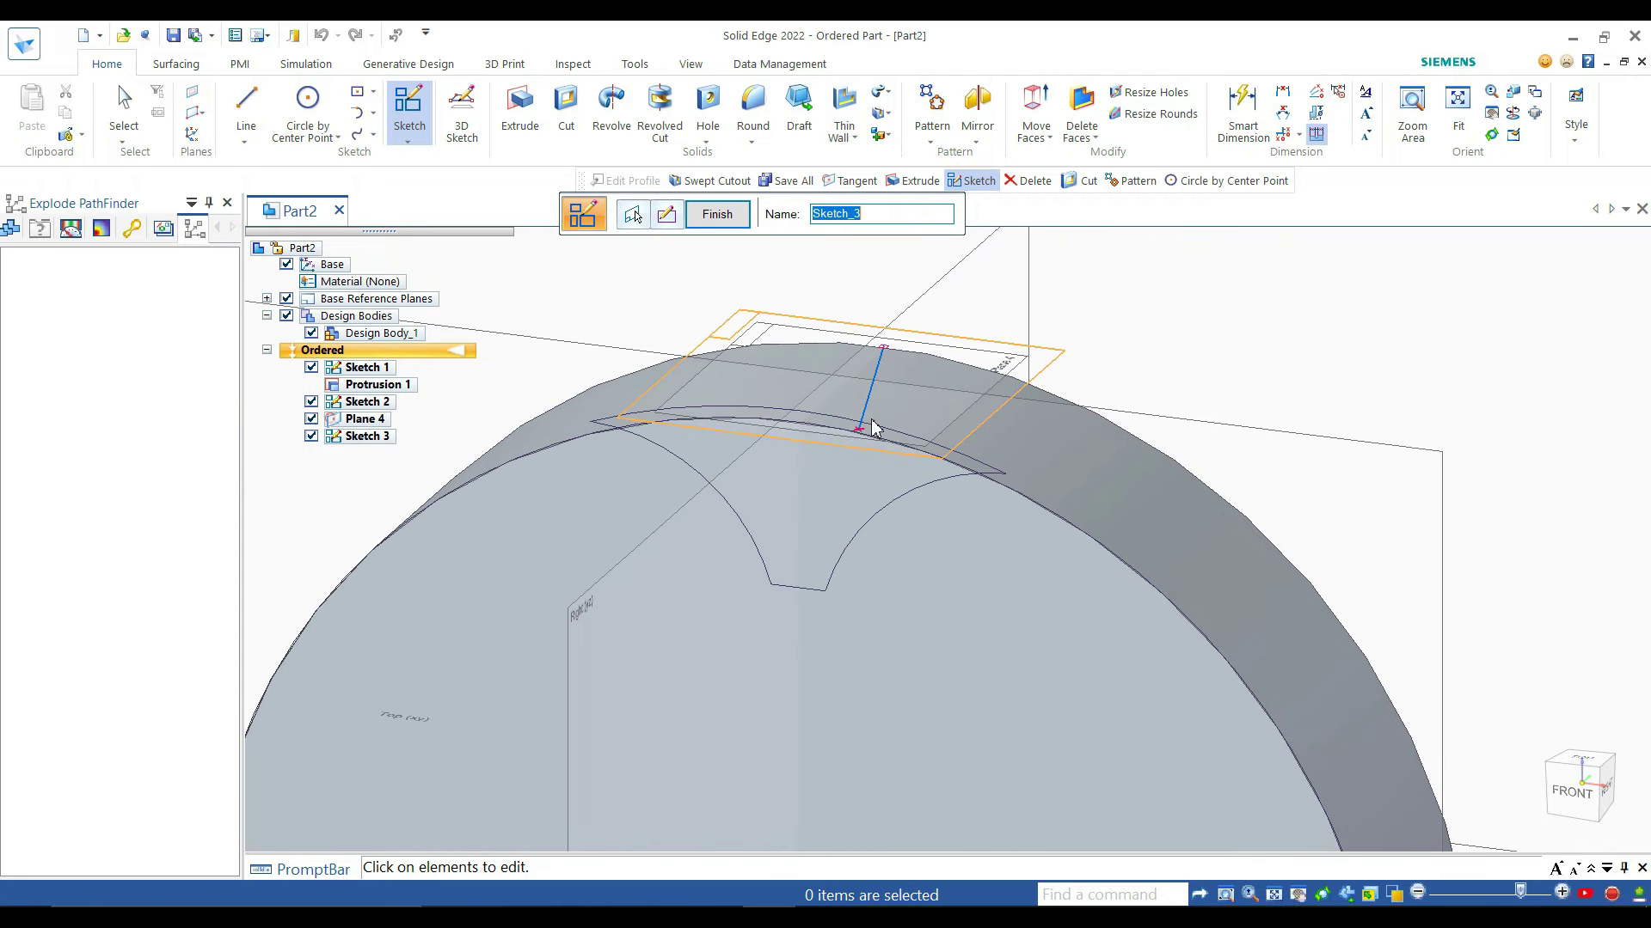
click(854, 138)
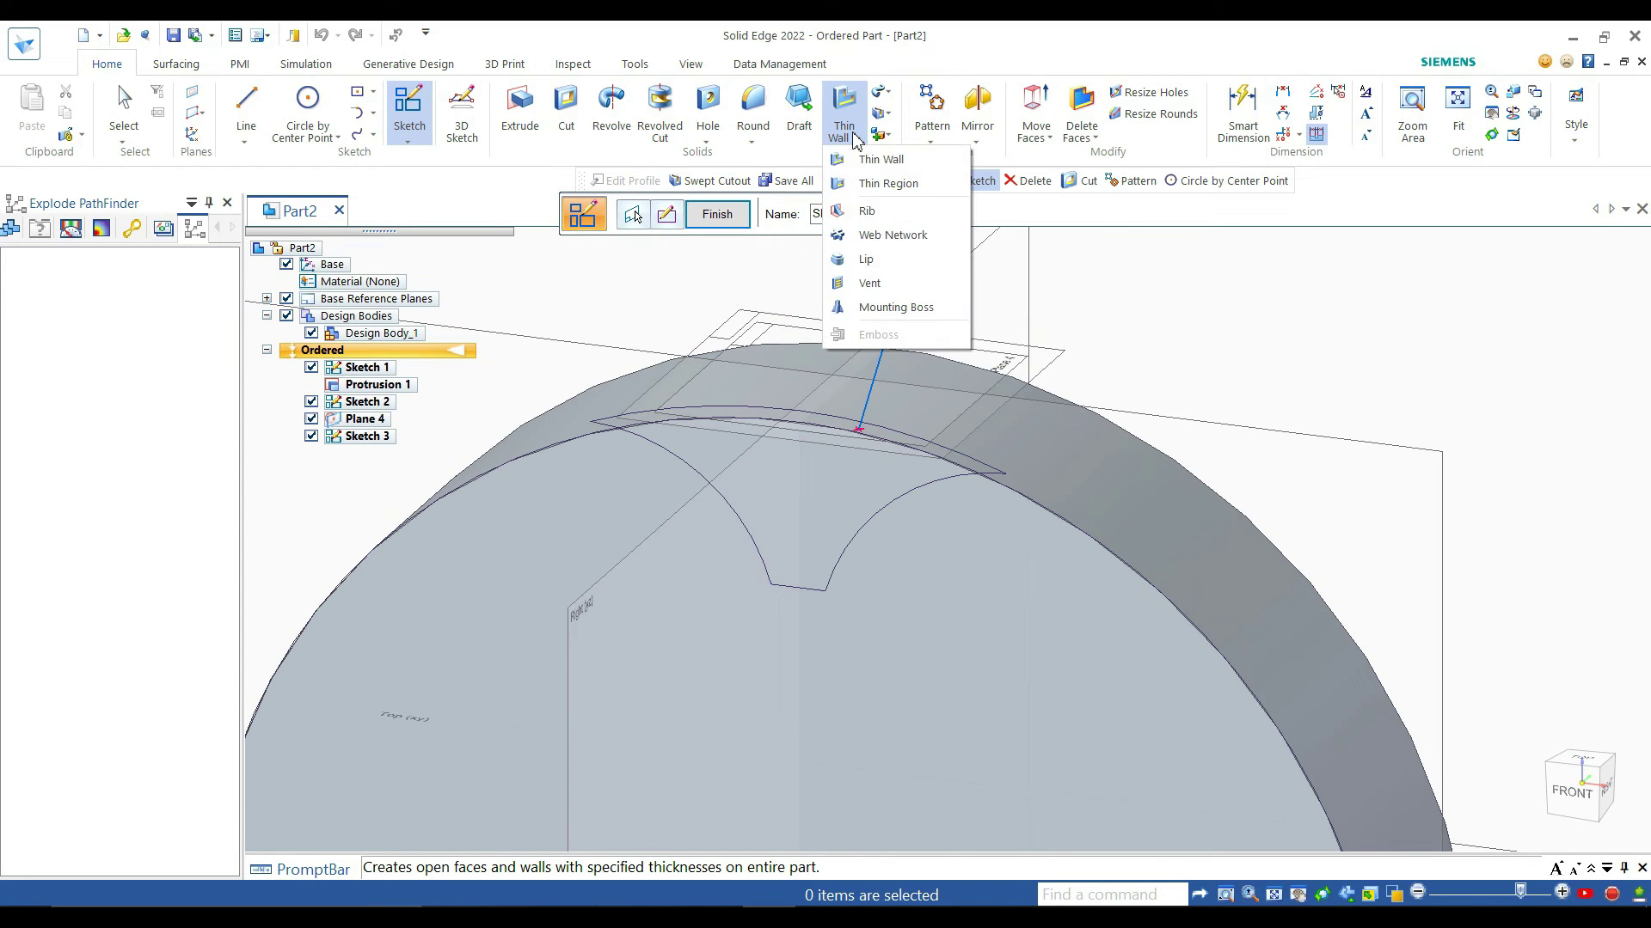
click(883, 113)
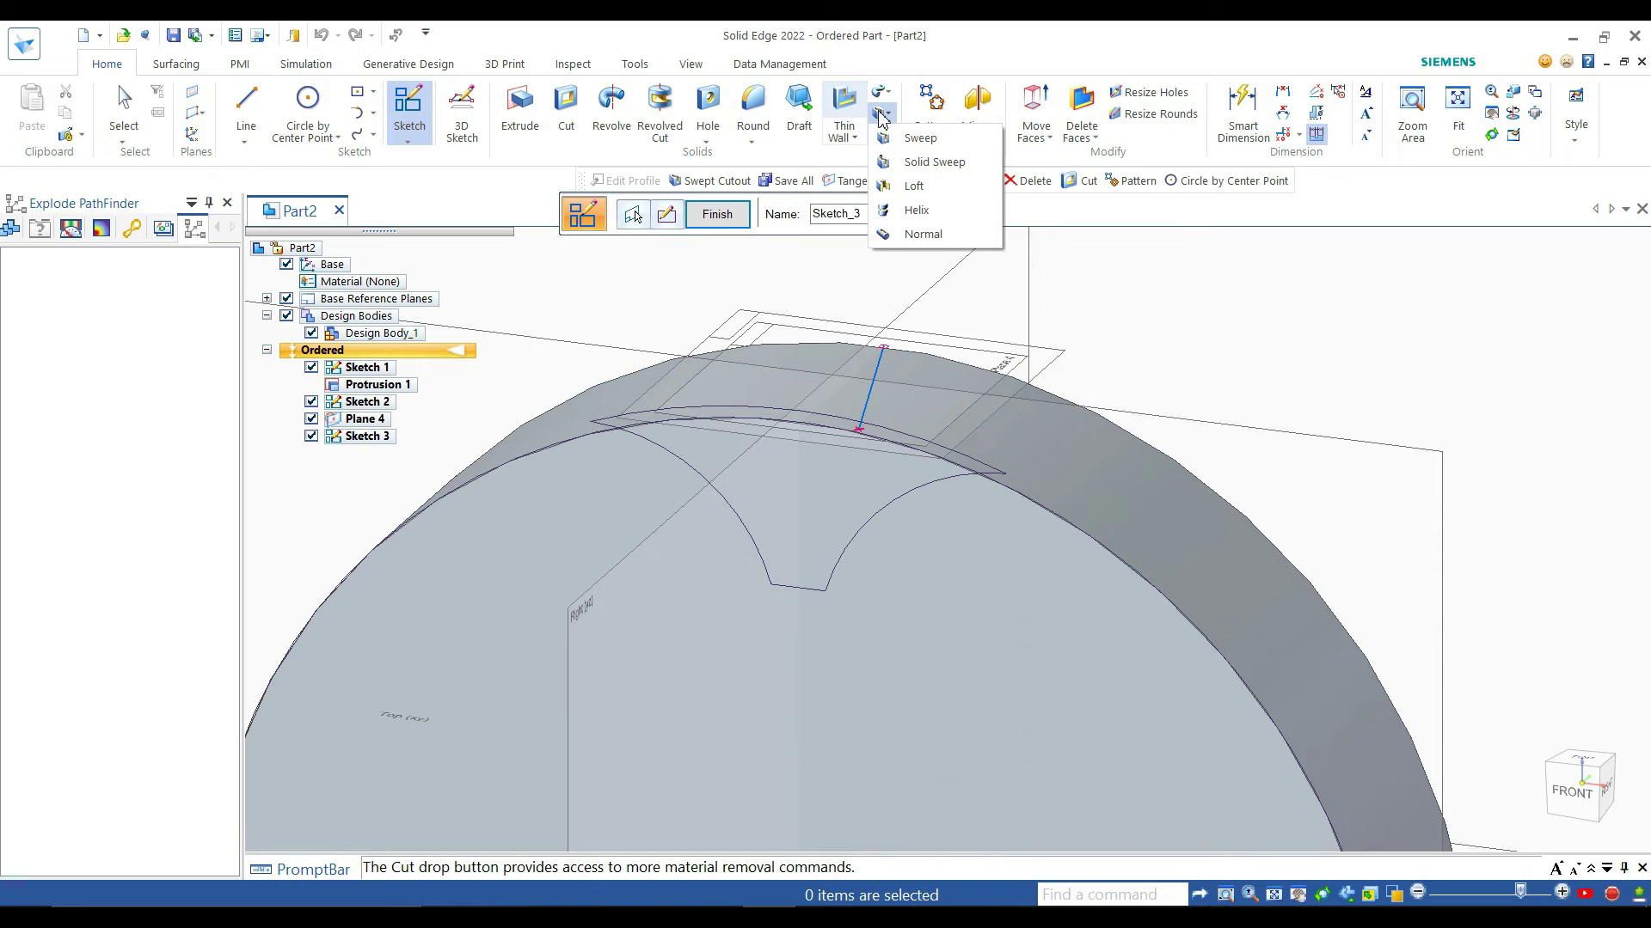
click(899, 155)
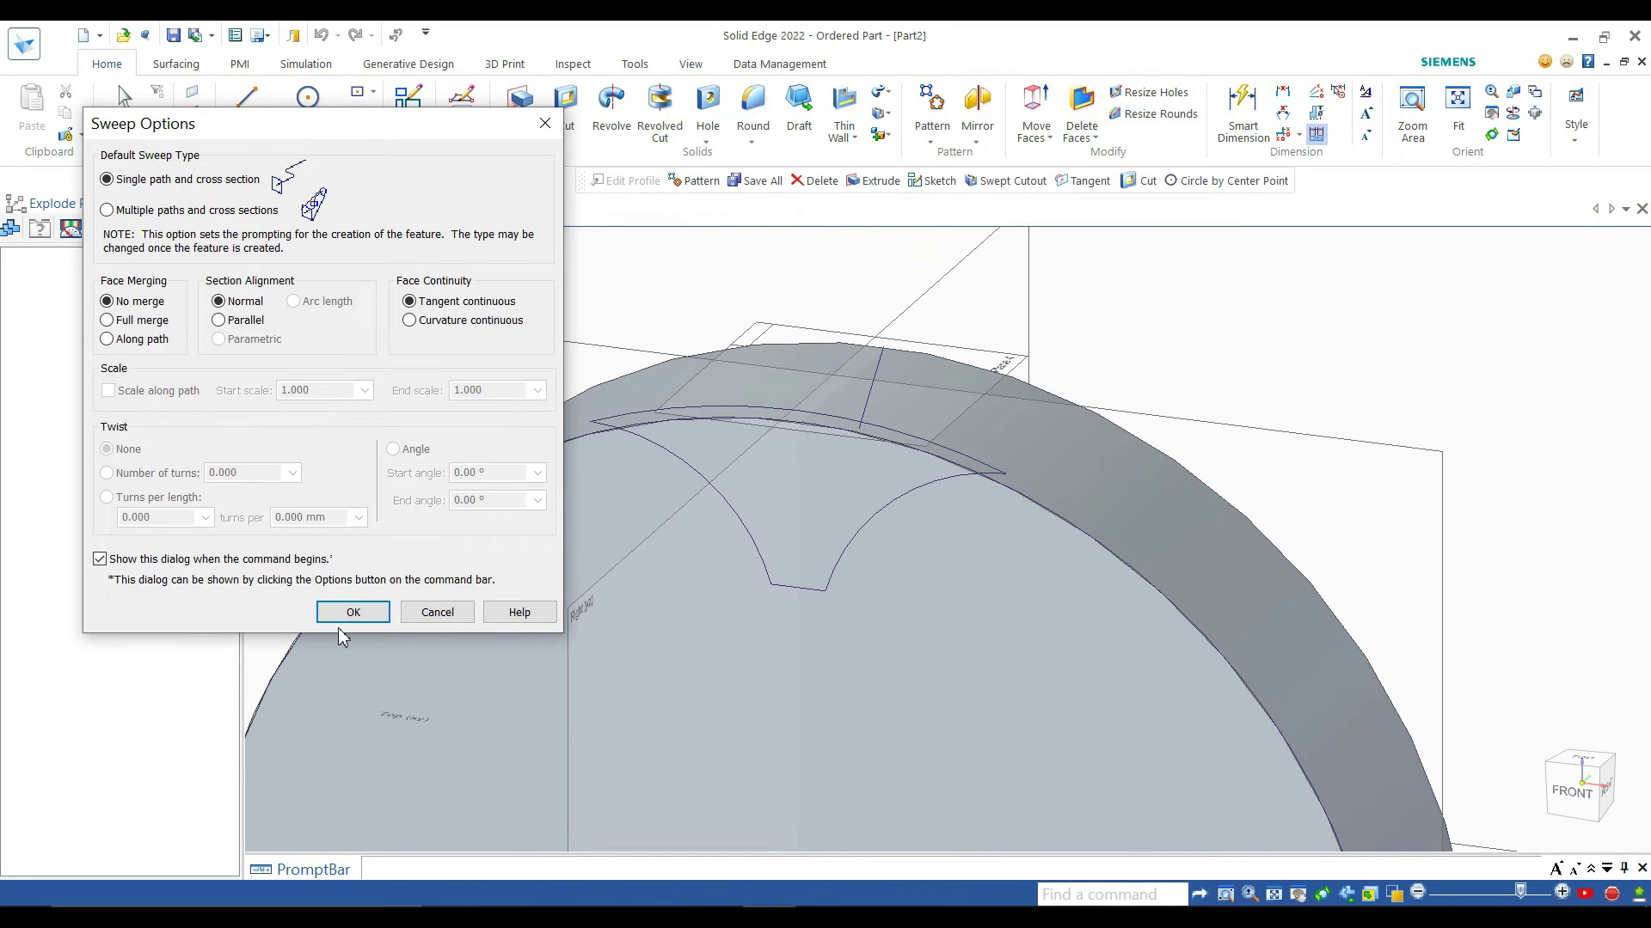
click(352, 612)
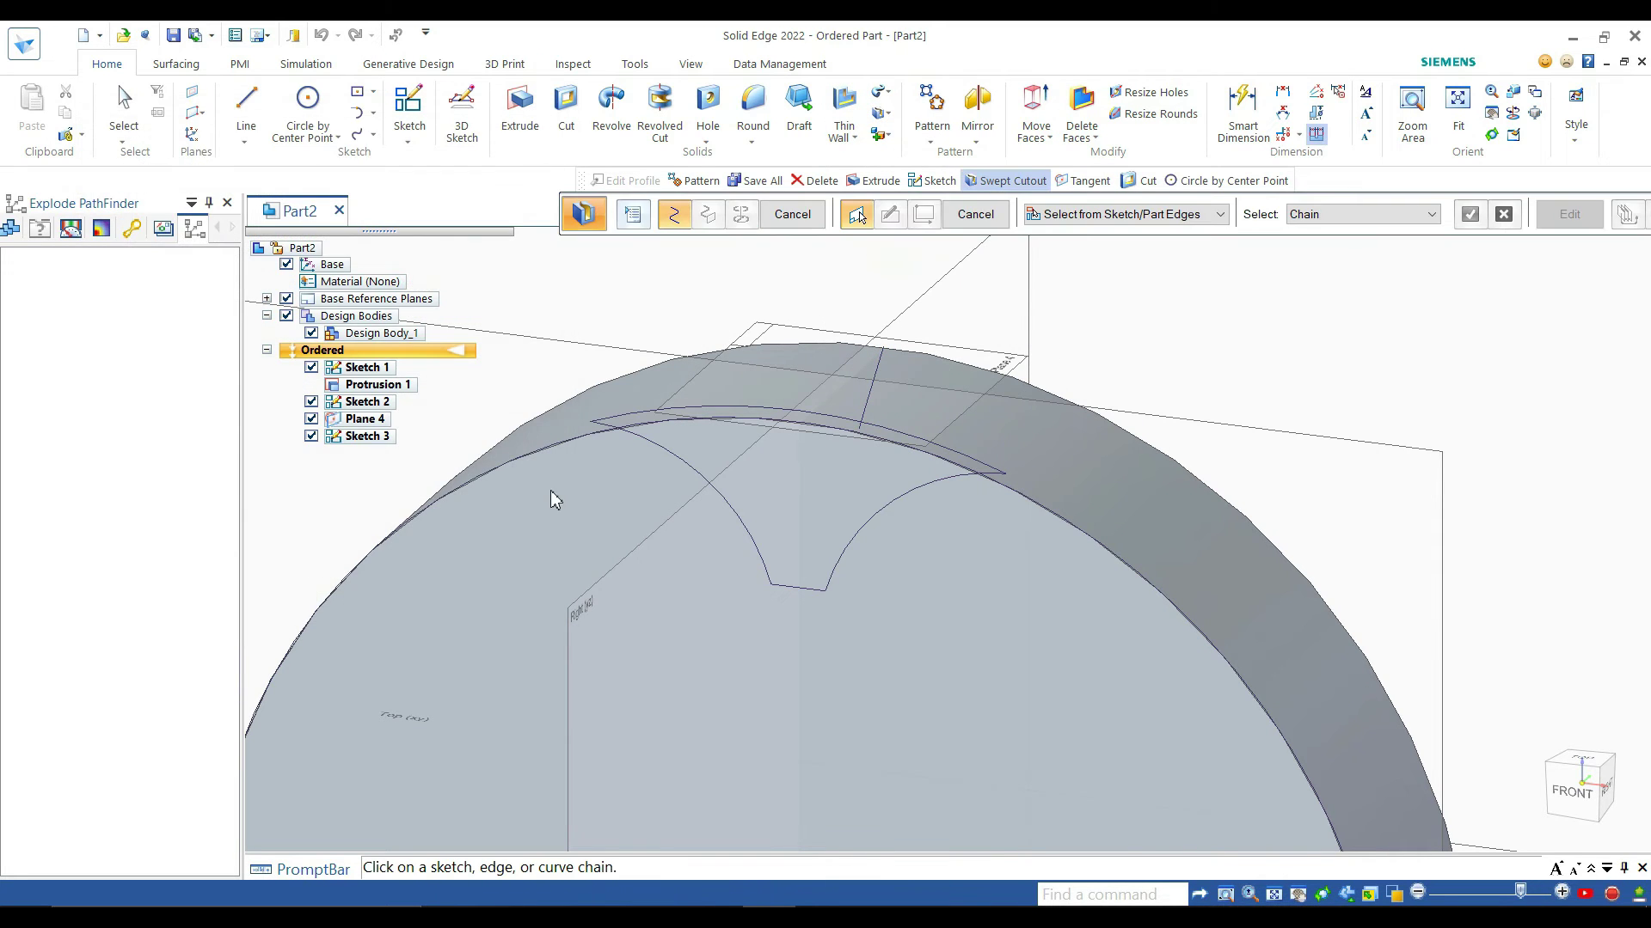
click(868, 410)
click(1470, 214)
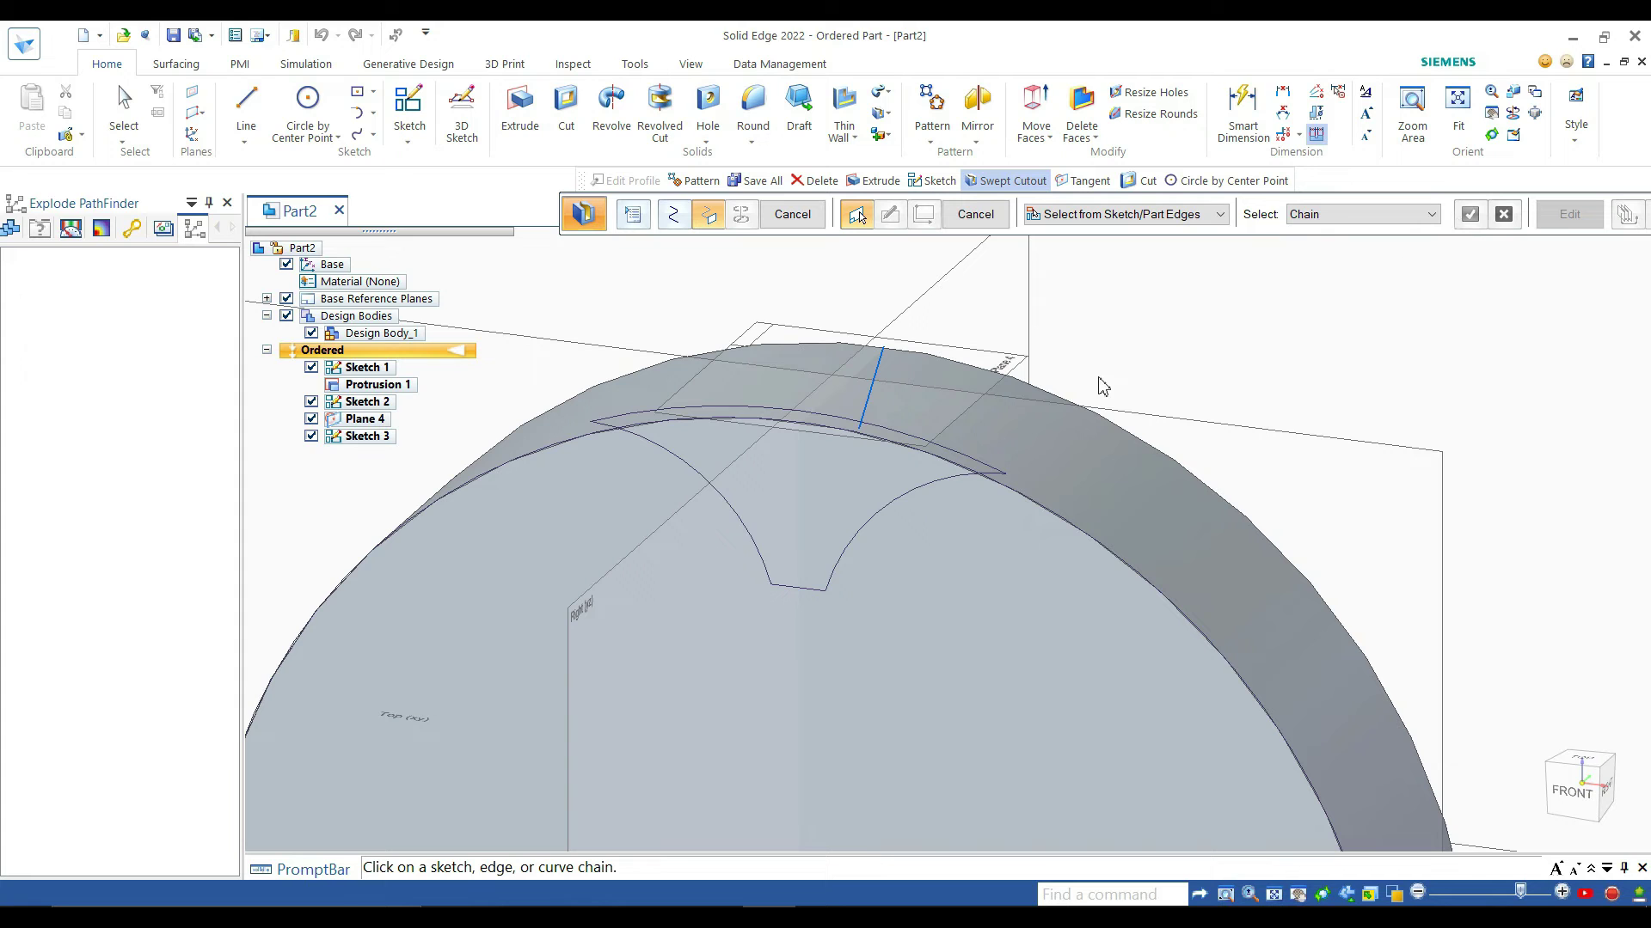
Step: Use the closed tooth-gap profile as the cross section and finish the swept cutout
click(945, 447)
right_click(945, 447)
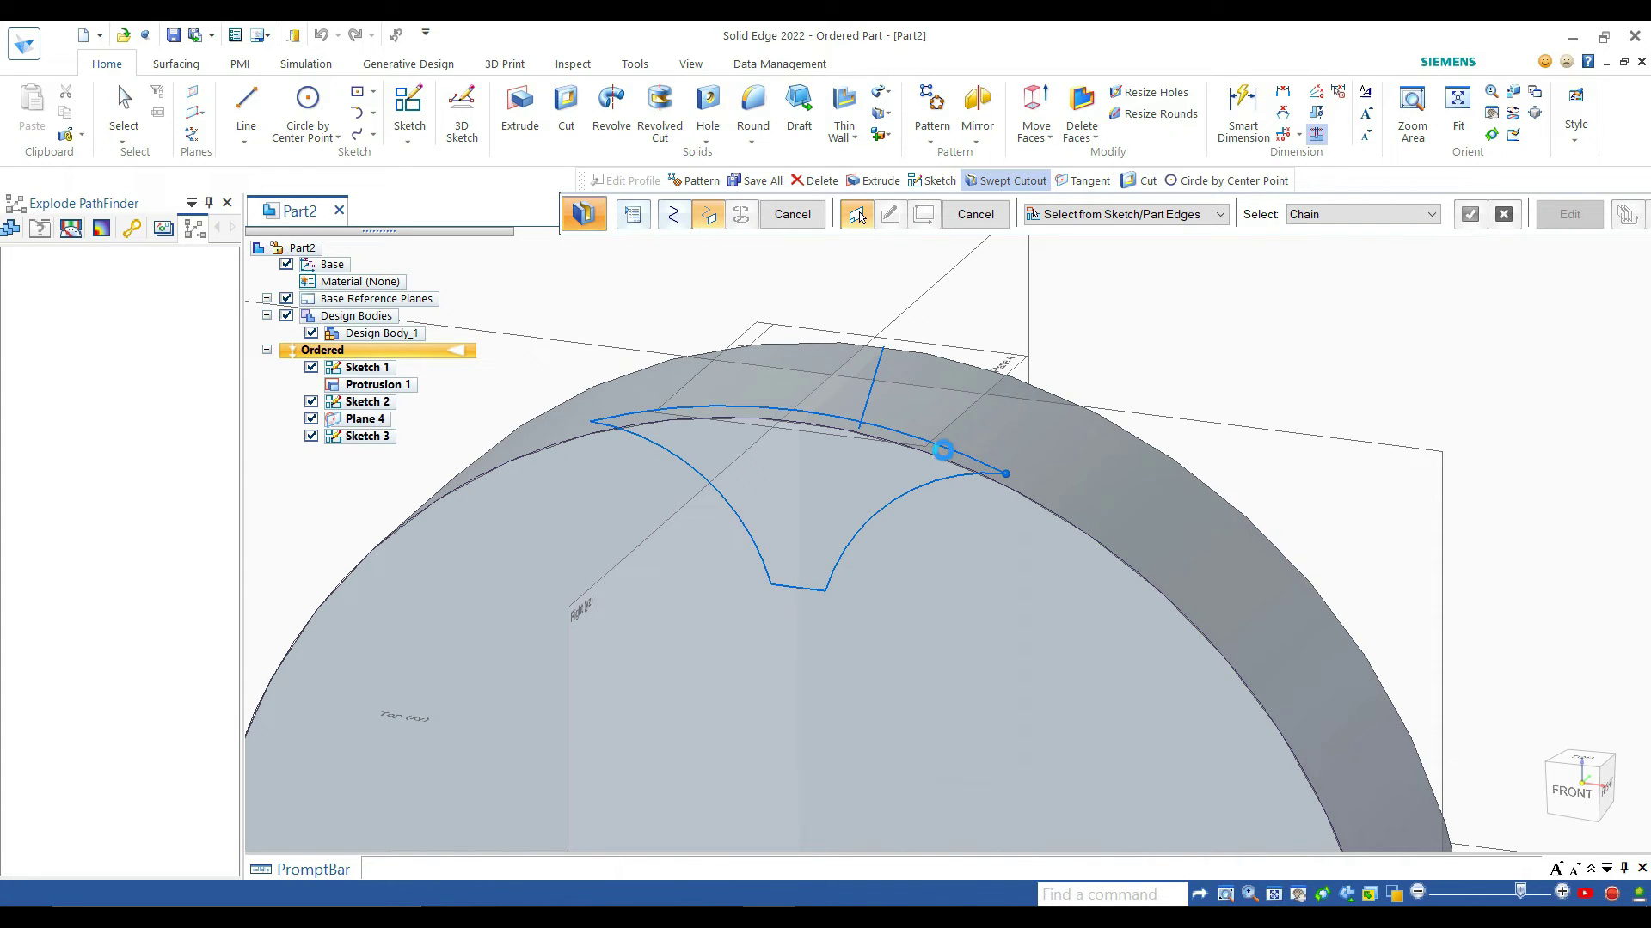
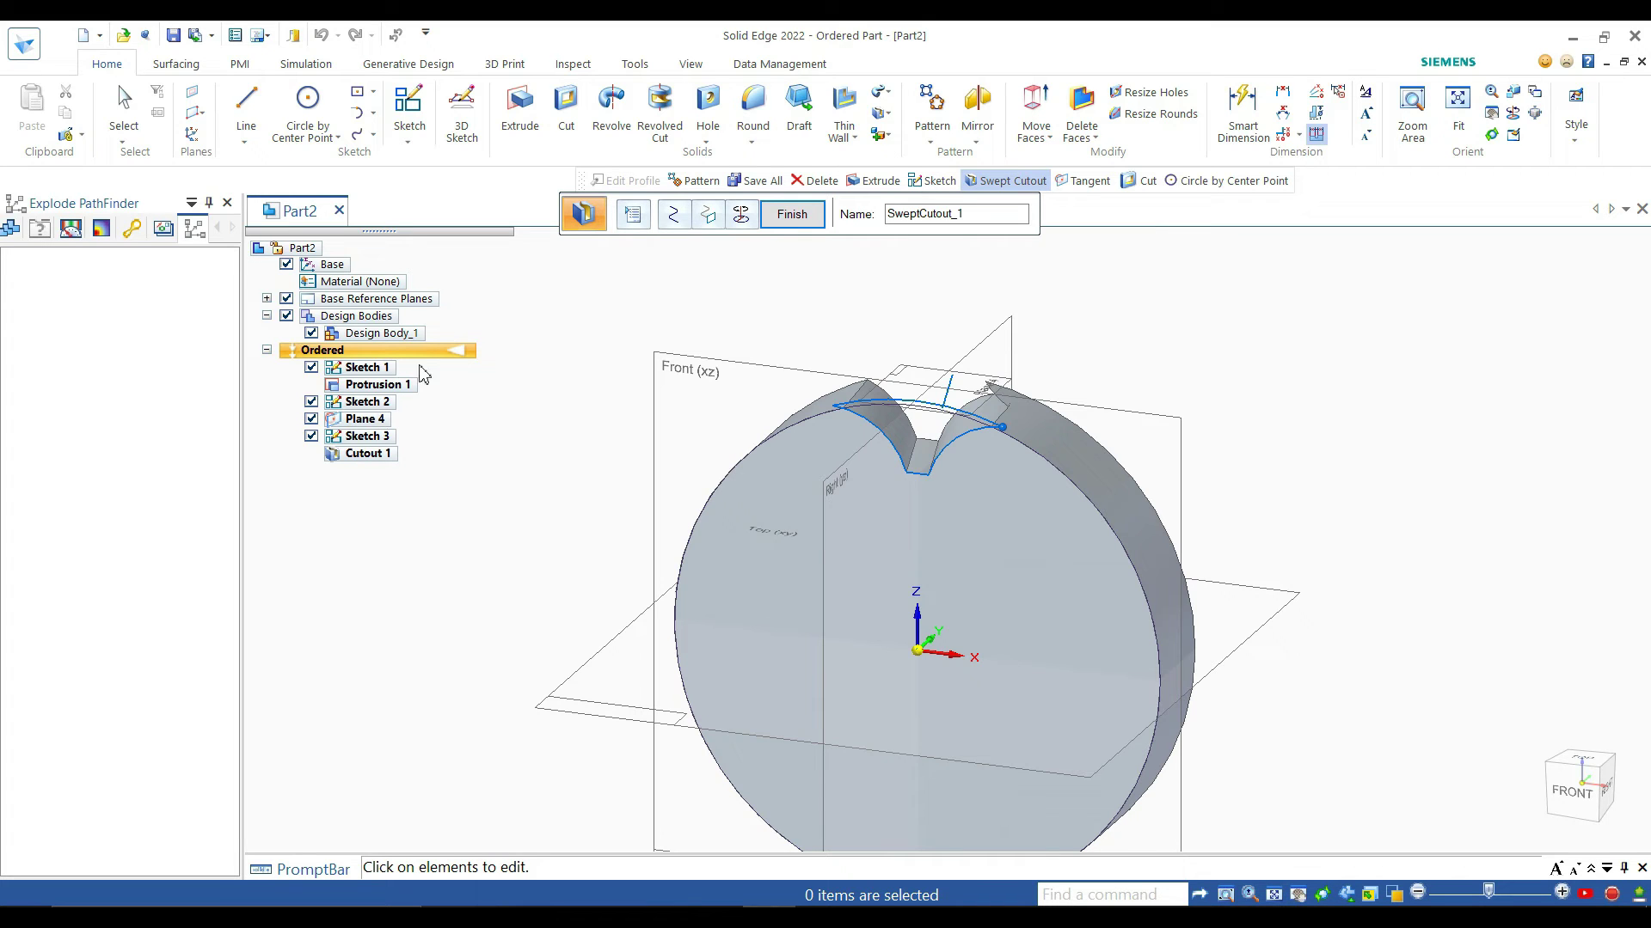
click(789, 215)
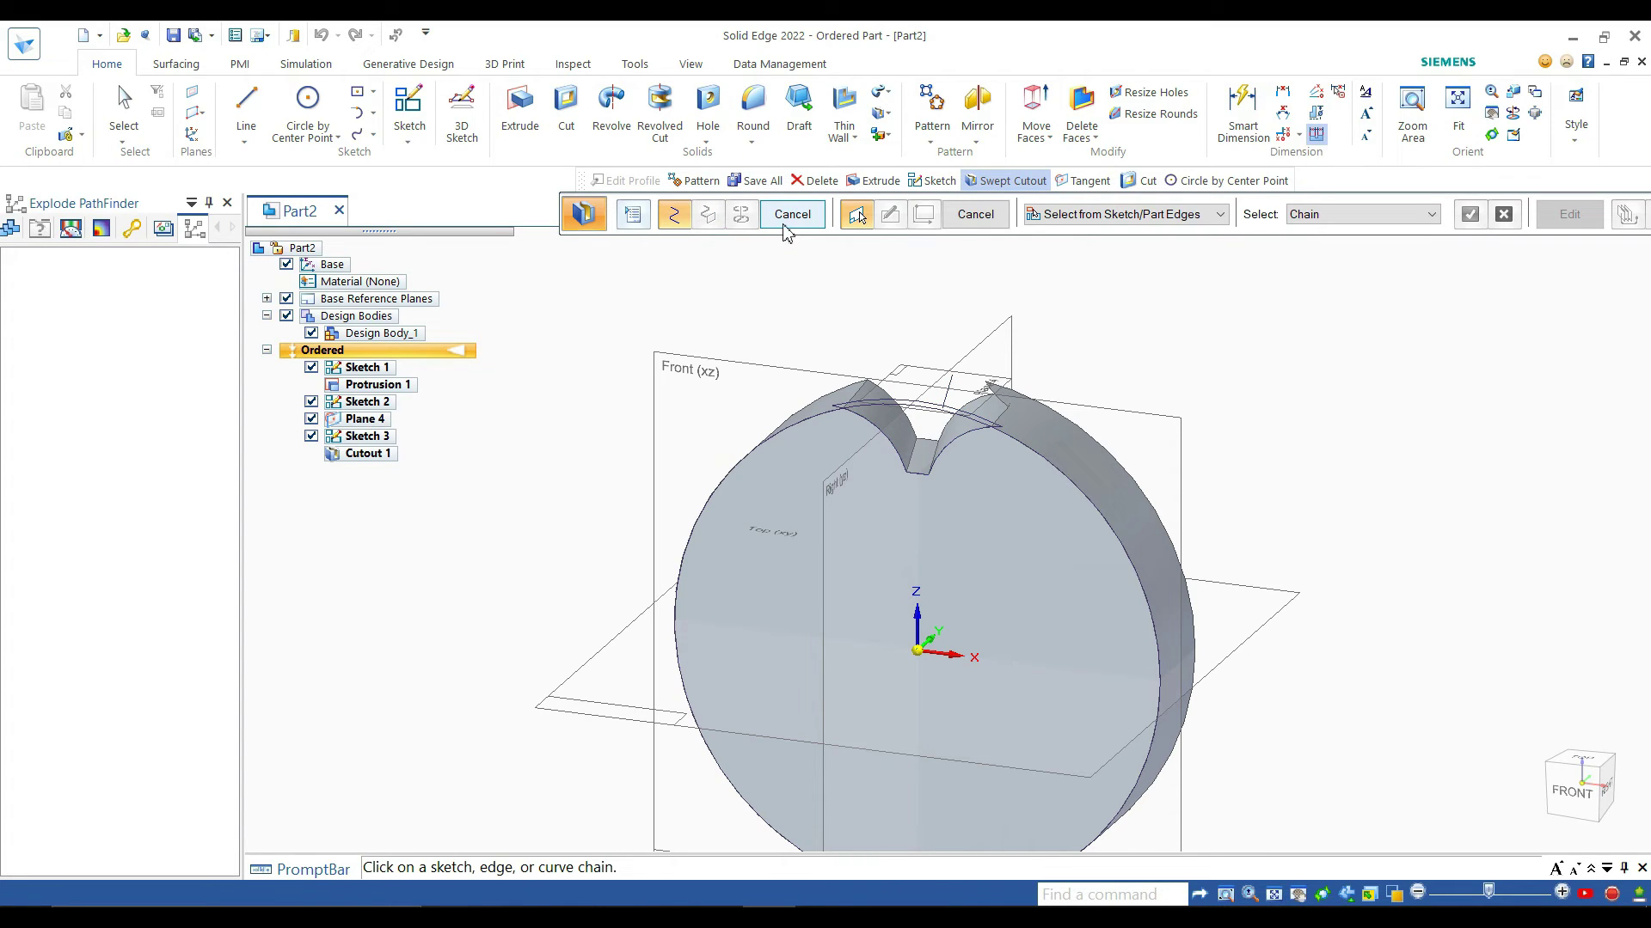
click(795, 212)
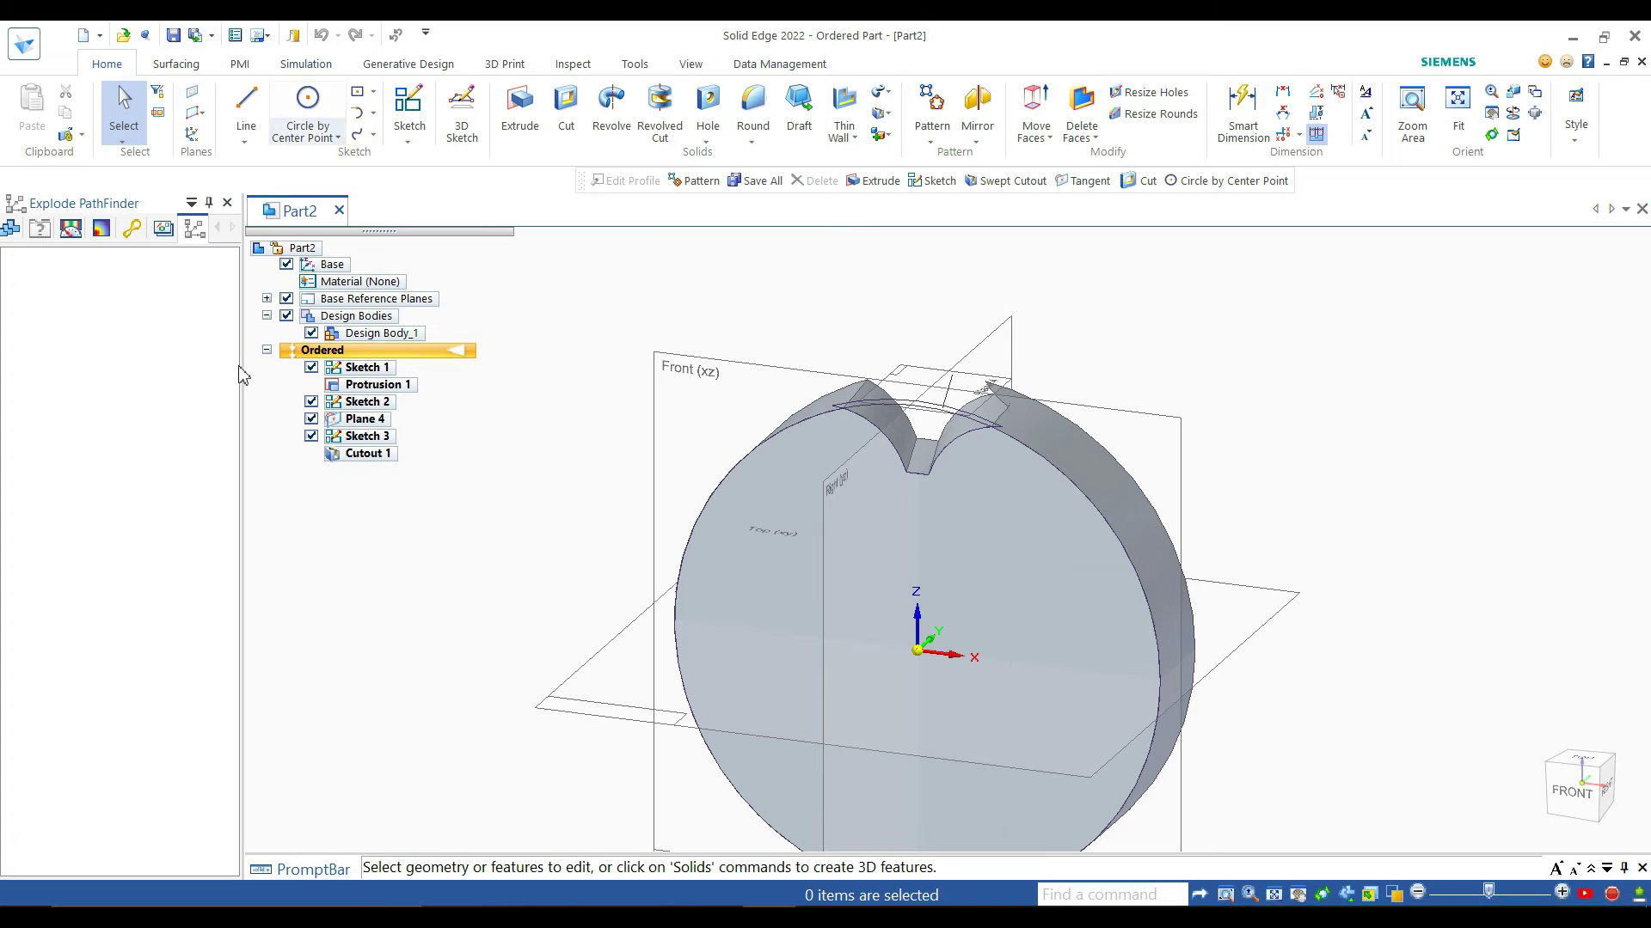
click(360, 465)
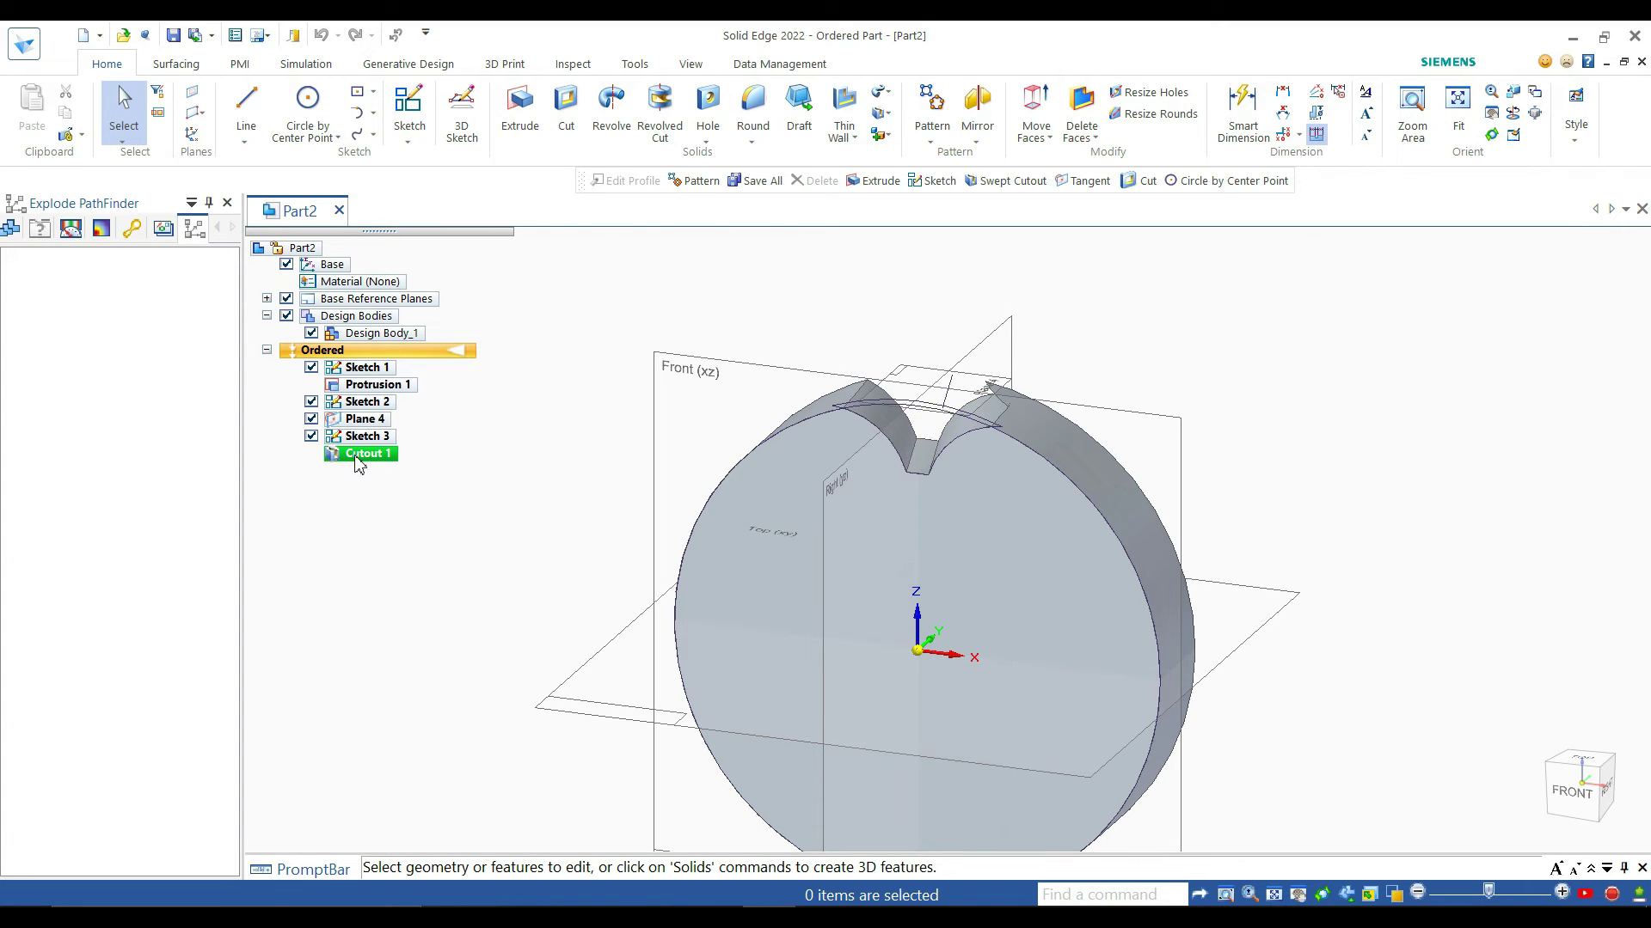
right_click(358, 465)
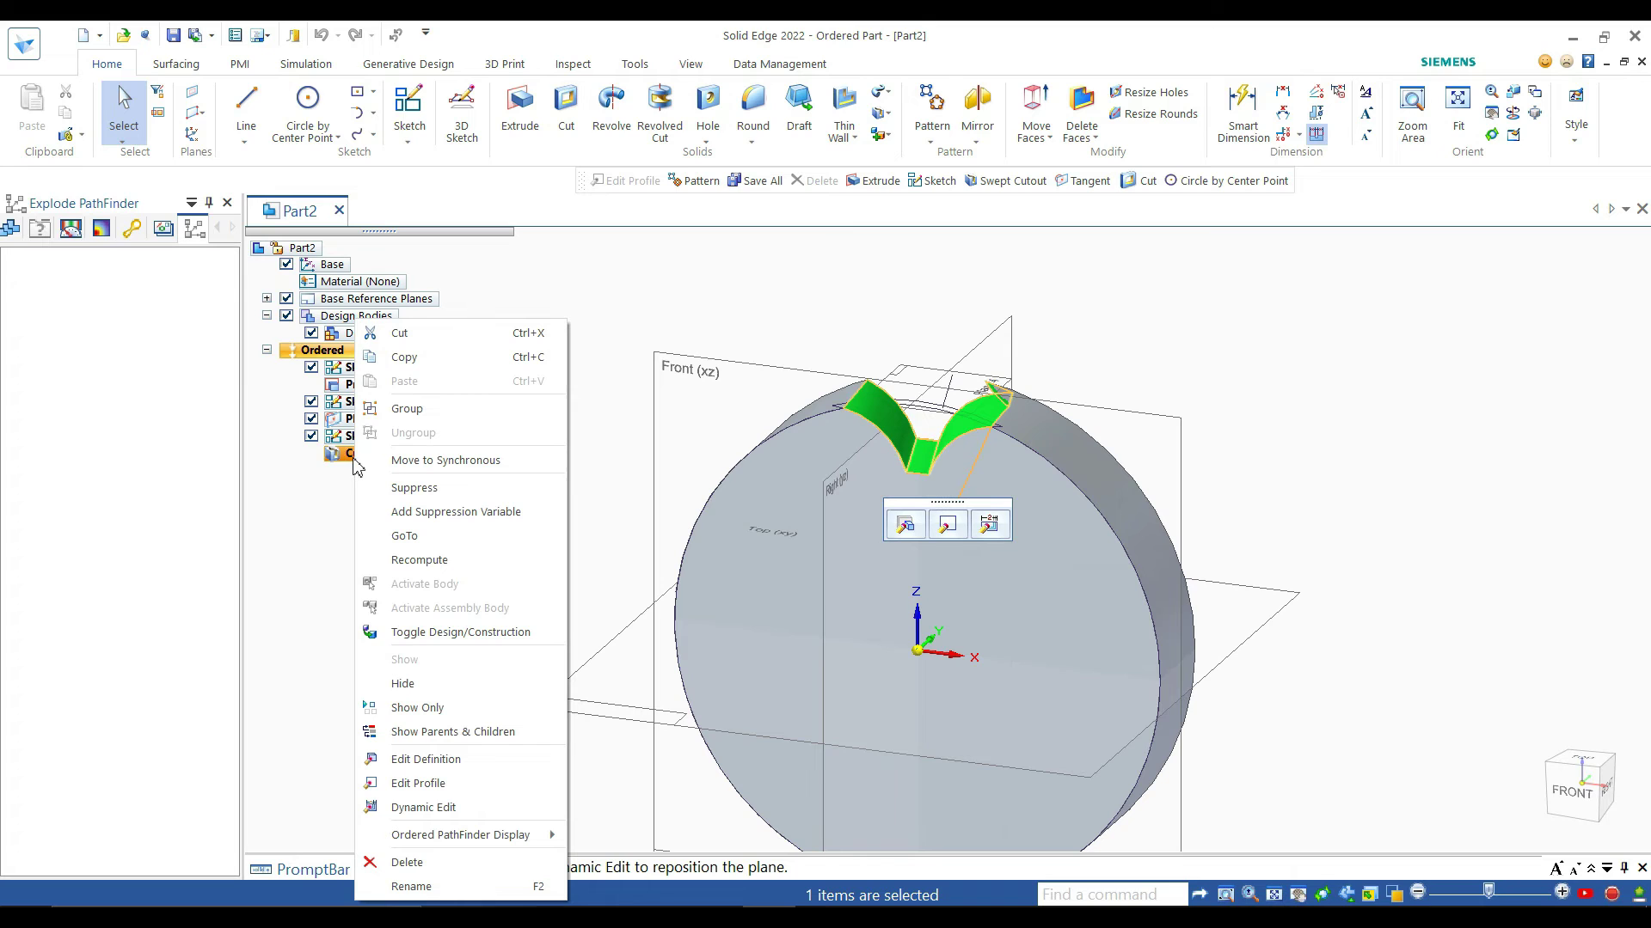
key(Escape)
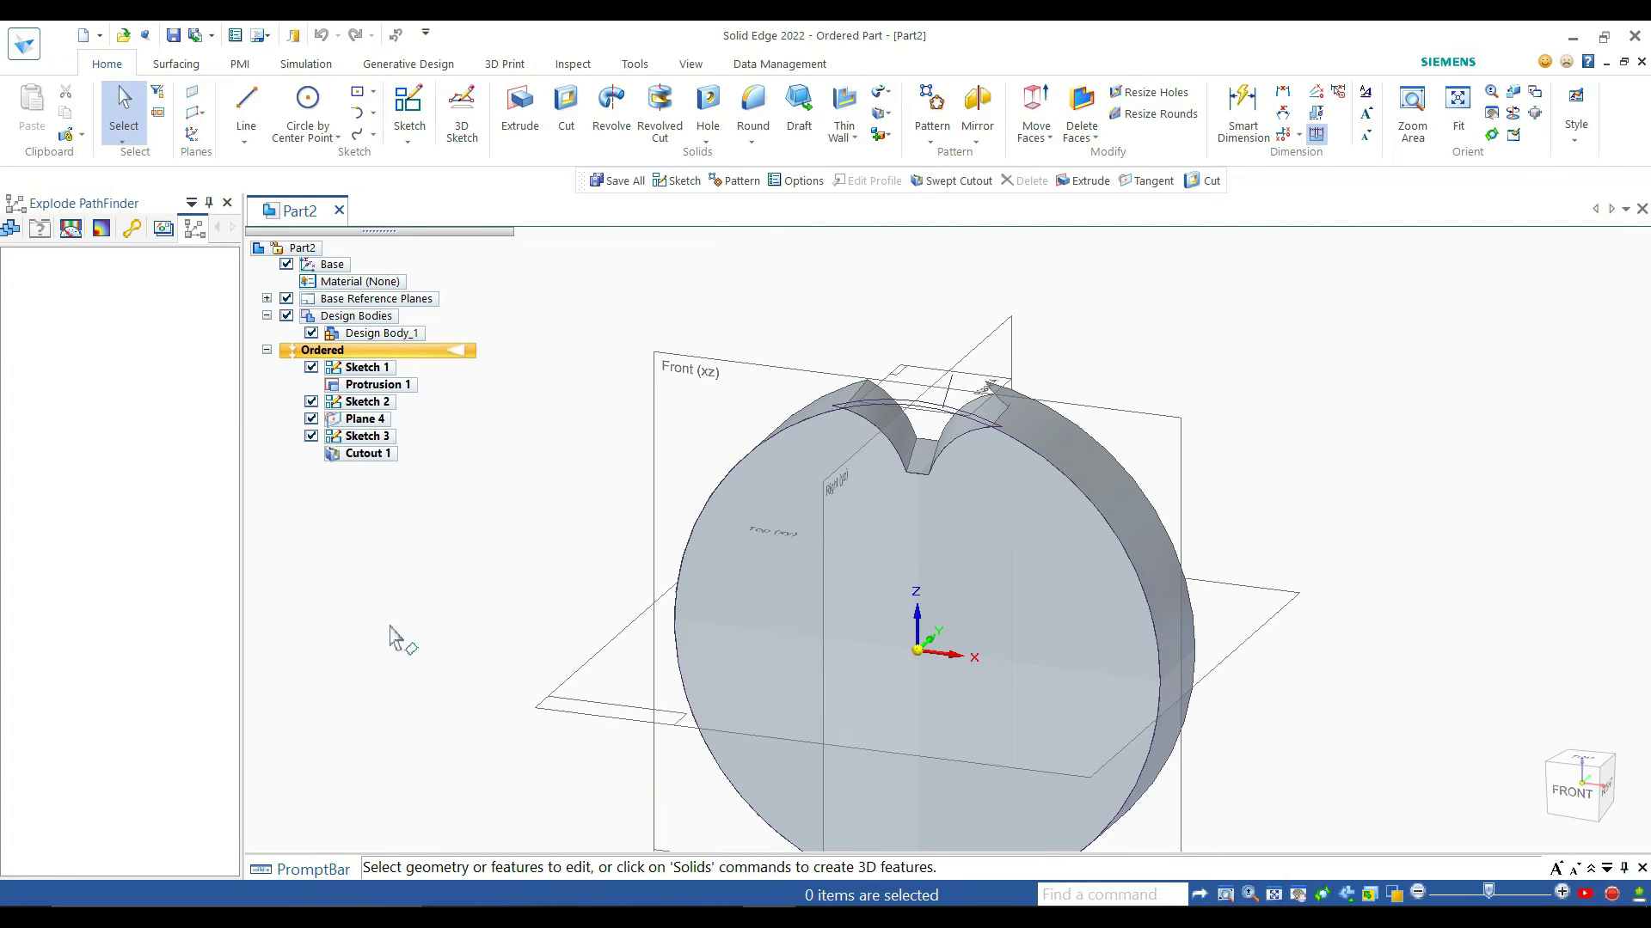
Step: Open the swept cutout for dynamic editing and move its path line's front endpoint along the disc's front edge to increase the slant
click(353, 445)
click(356, 455)
double_click(354, 462)
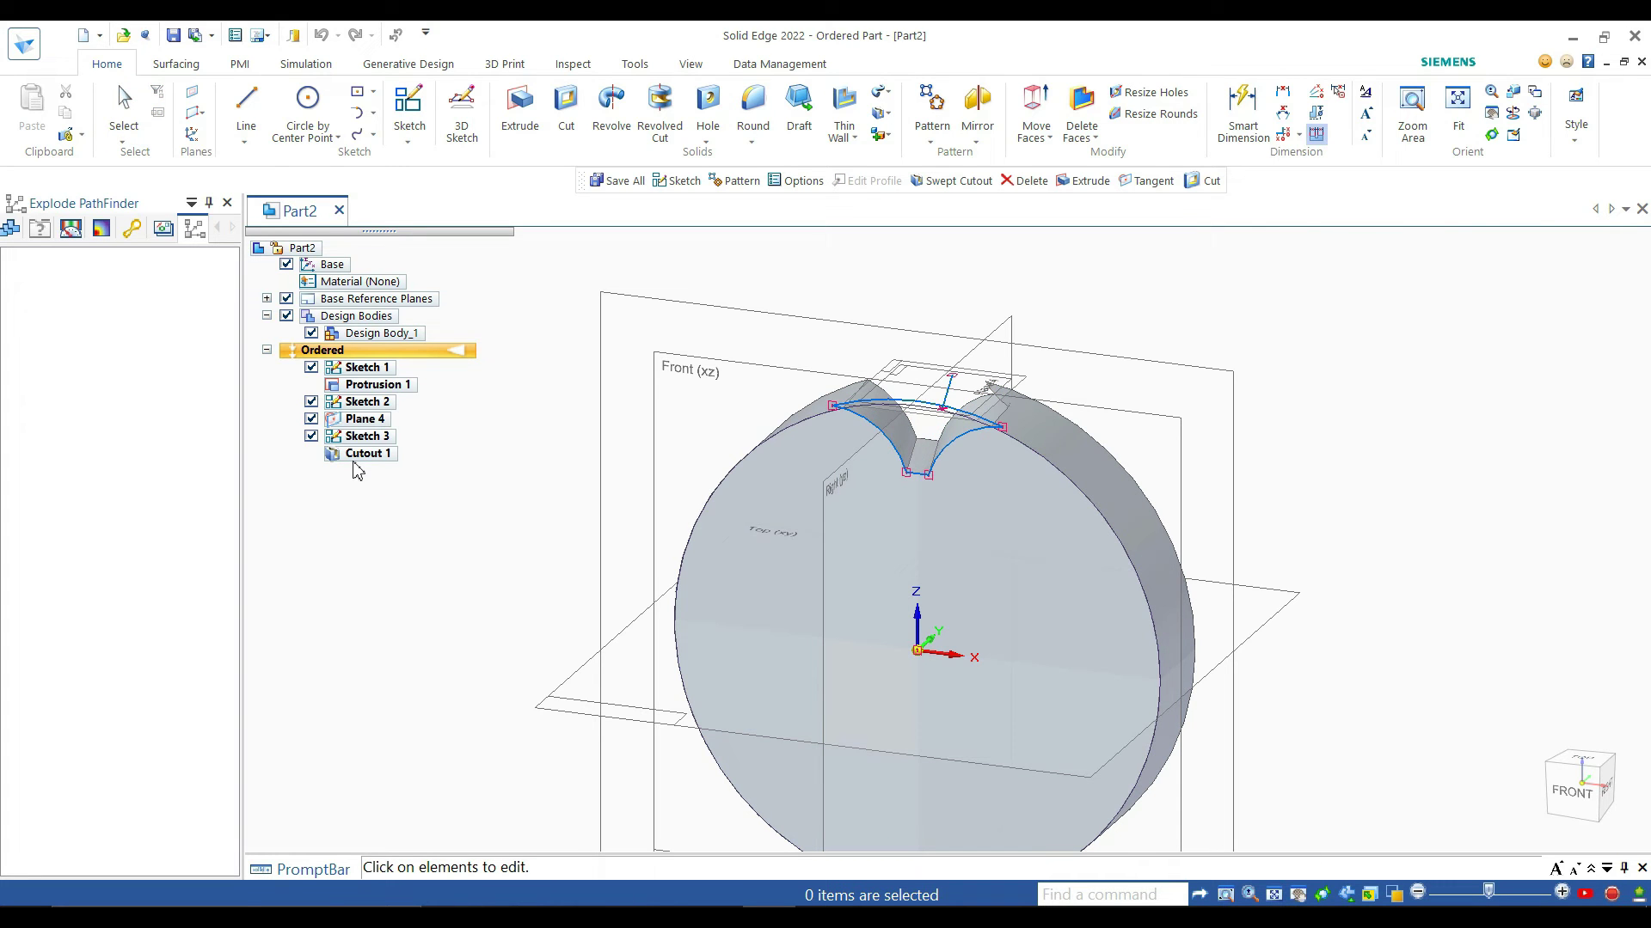
click(951, 391)
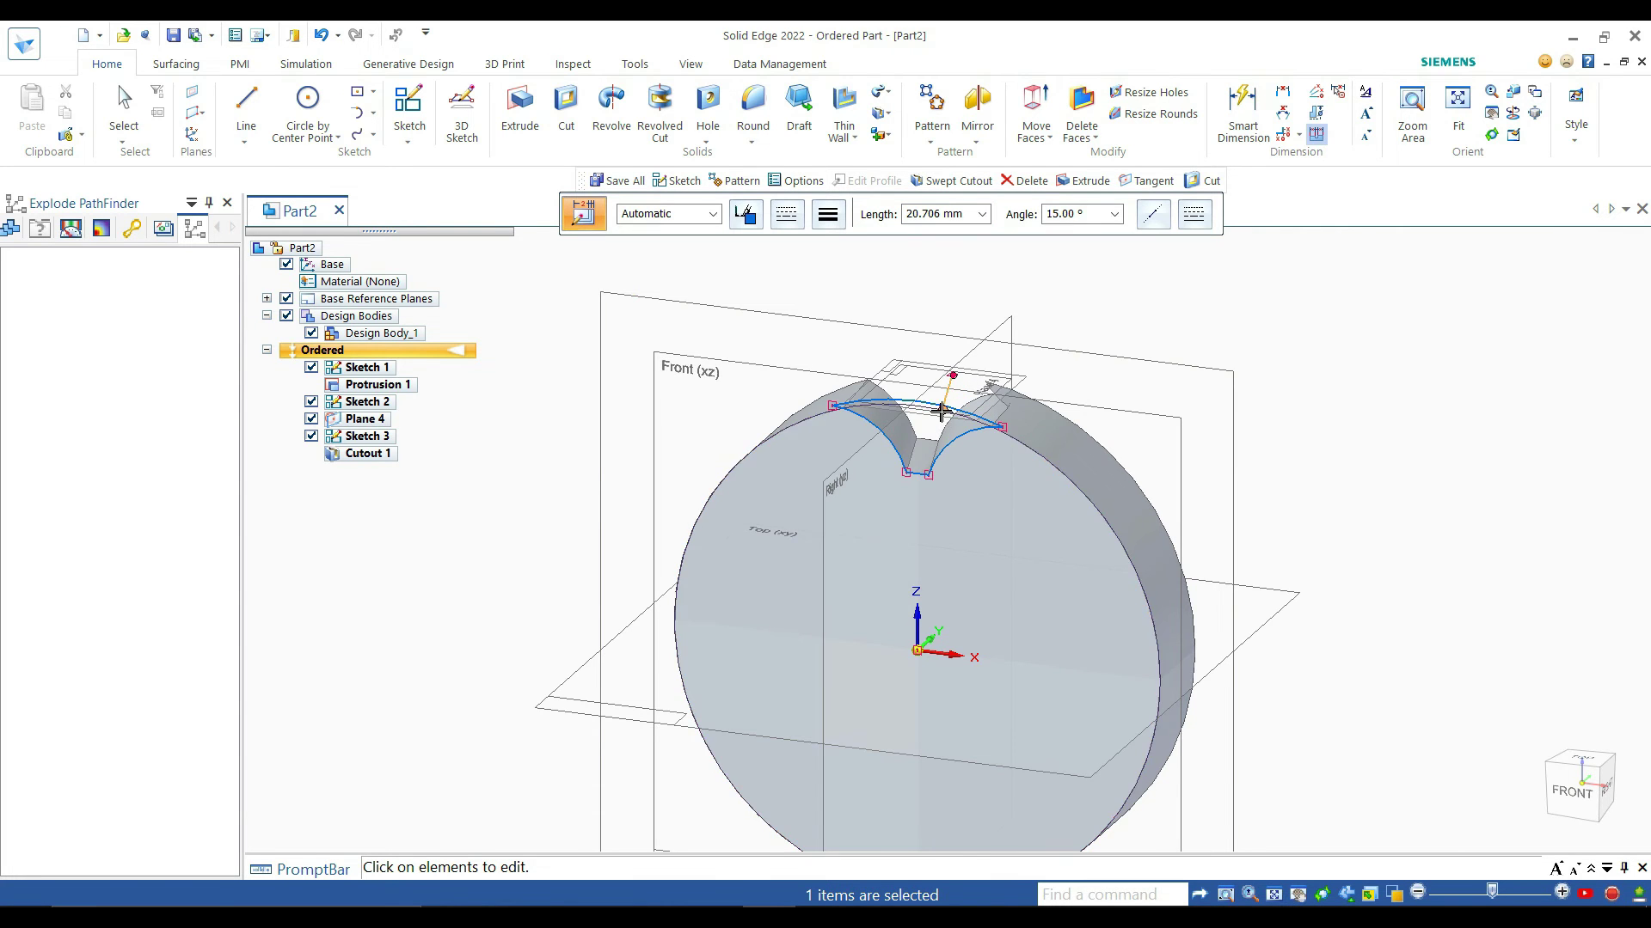
scroll(944, 414, down, 3)
scroll(944, 414, up, 6)
scroll(944, 414, up, 2)
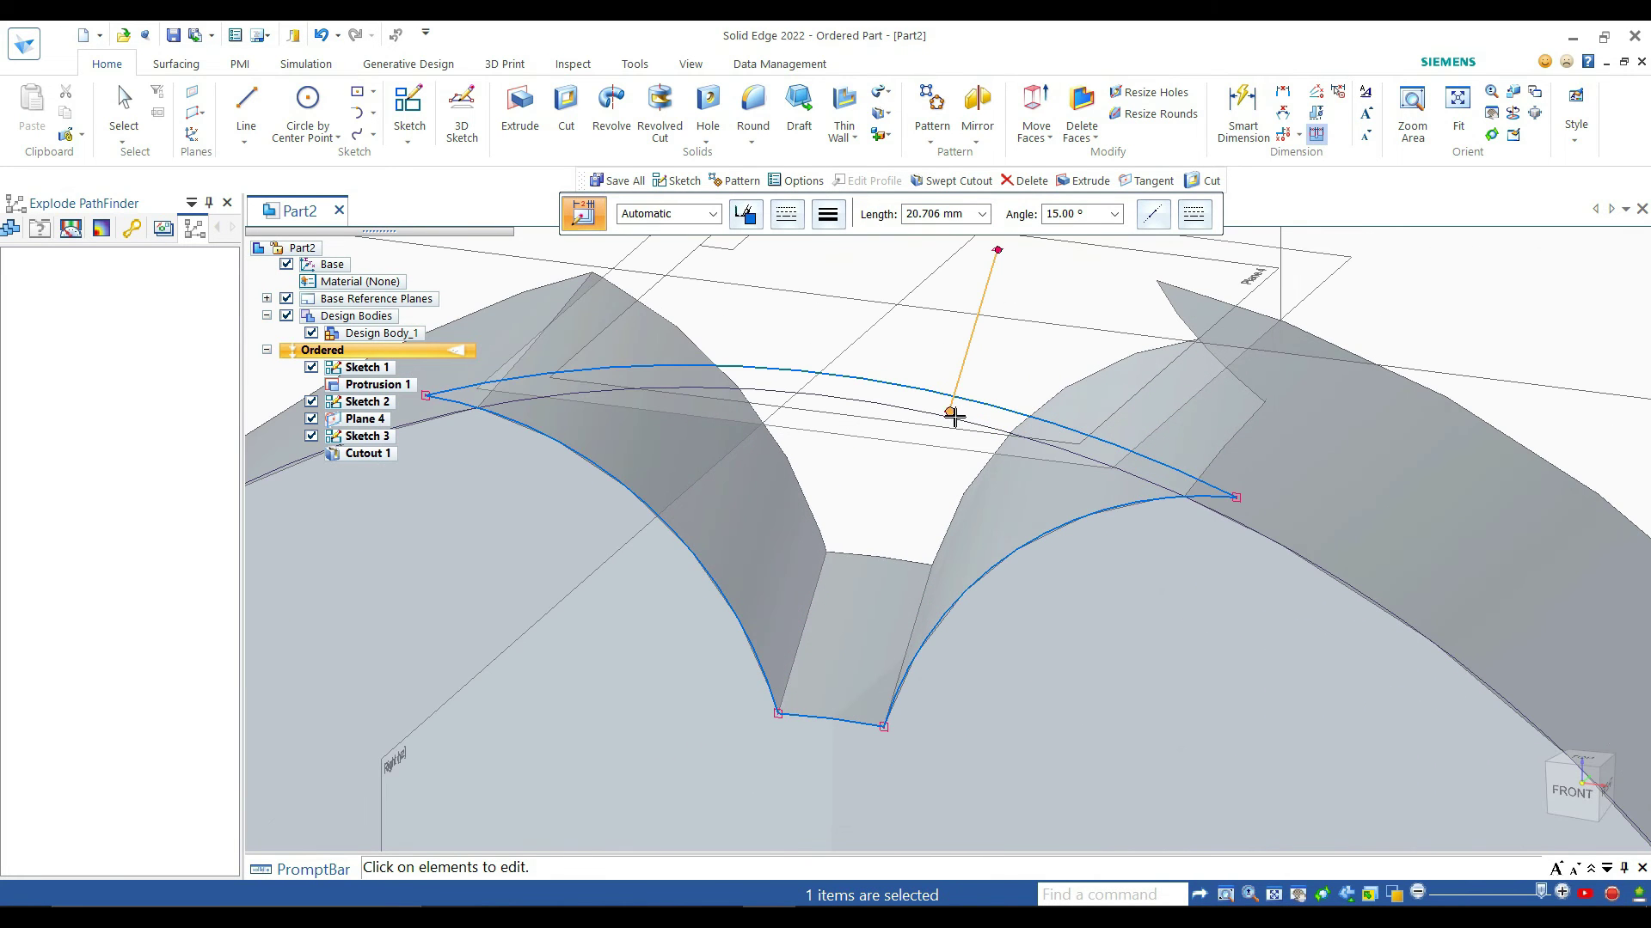
drag(952, 413, 902, 406)
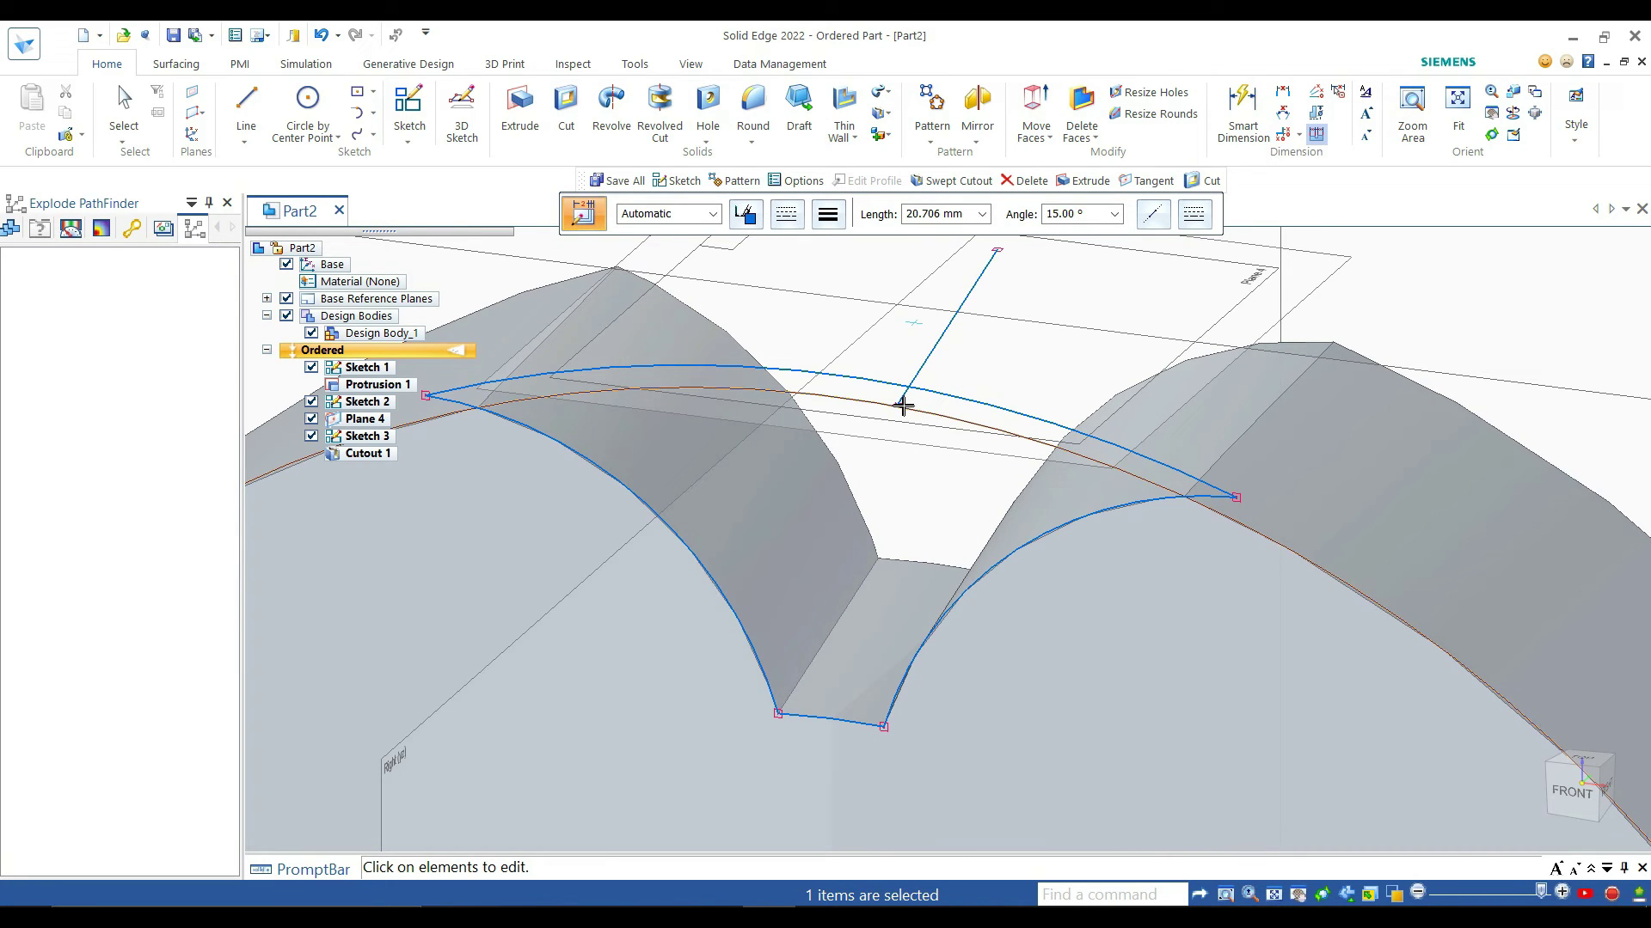
drag(902, 406, 900, 405)
scroll(991, 435, down, 5)
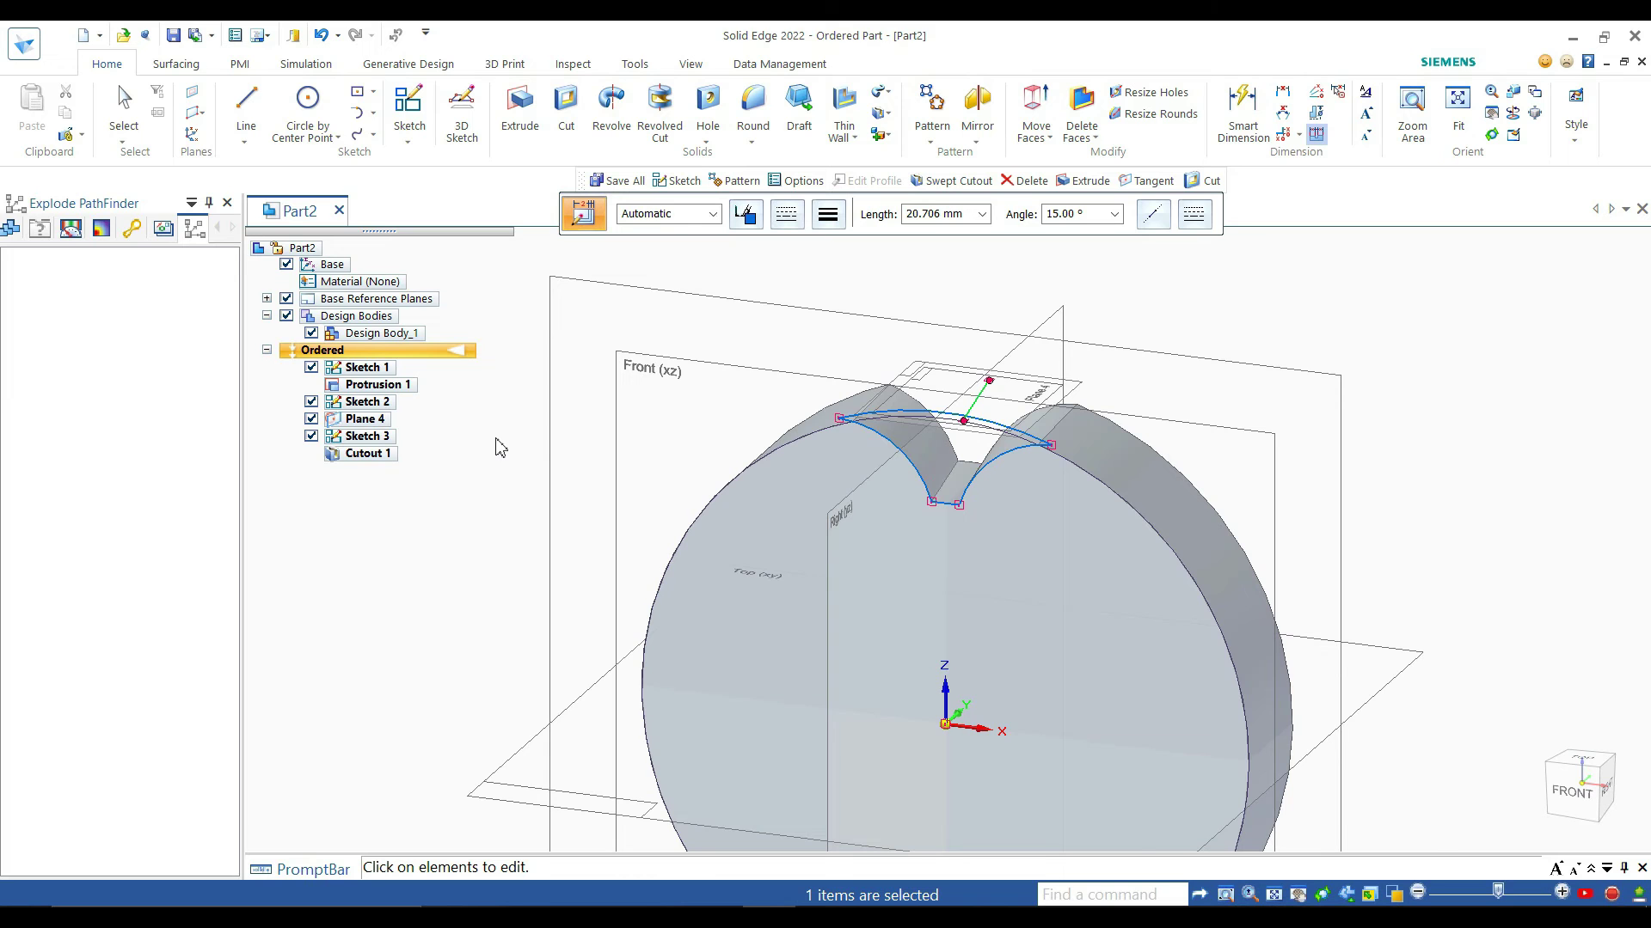
scroll(940, 434, up, 3)
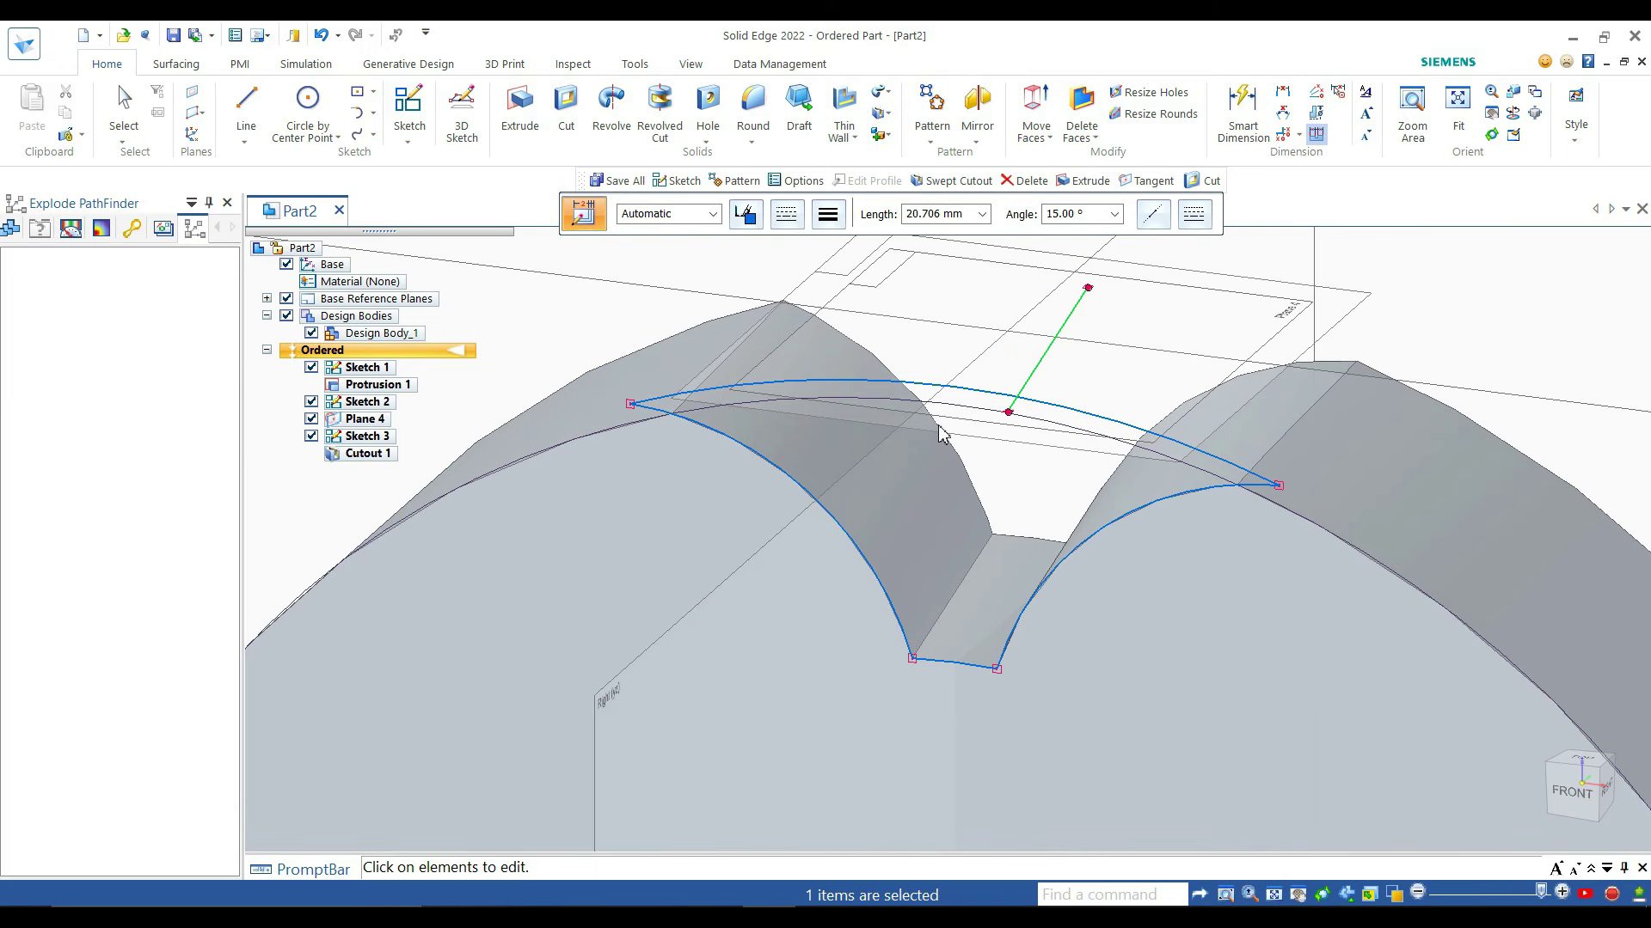
scroll(940, 434, down, 3)
scroll(937, 434, up, 2)
scroll(937, 434, down, 2)
scroll(935, 434, up, 3)
click(752, 107)
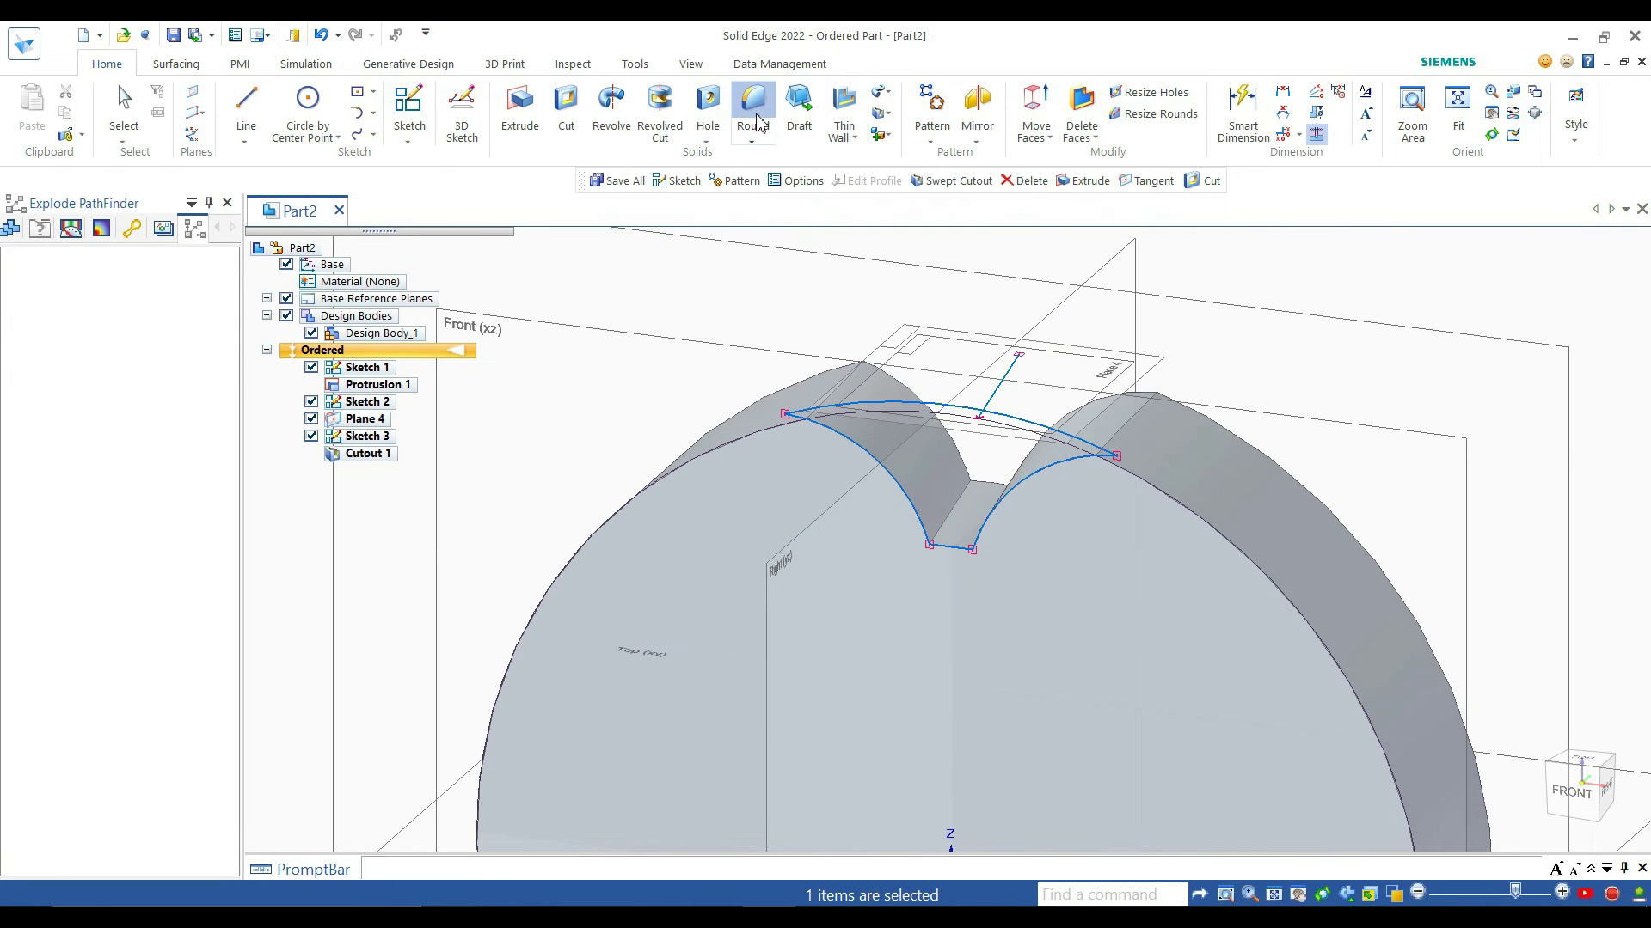
click(851, 411)
click(945, 532)
click(985, 534)
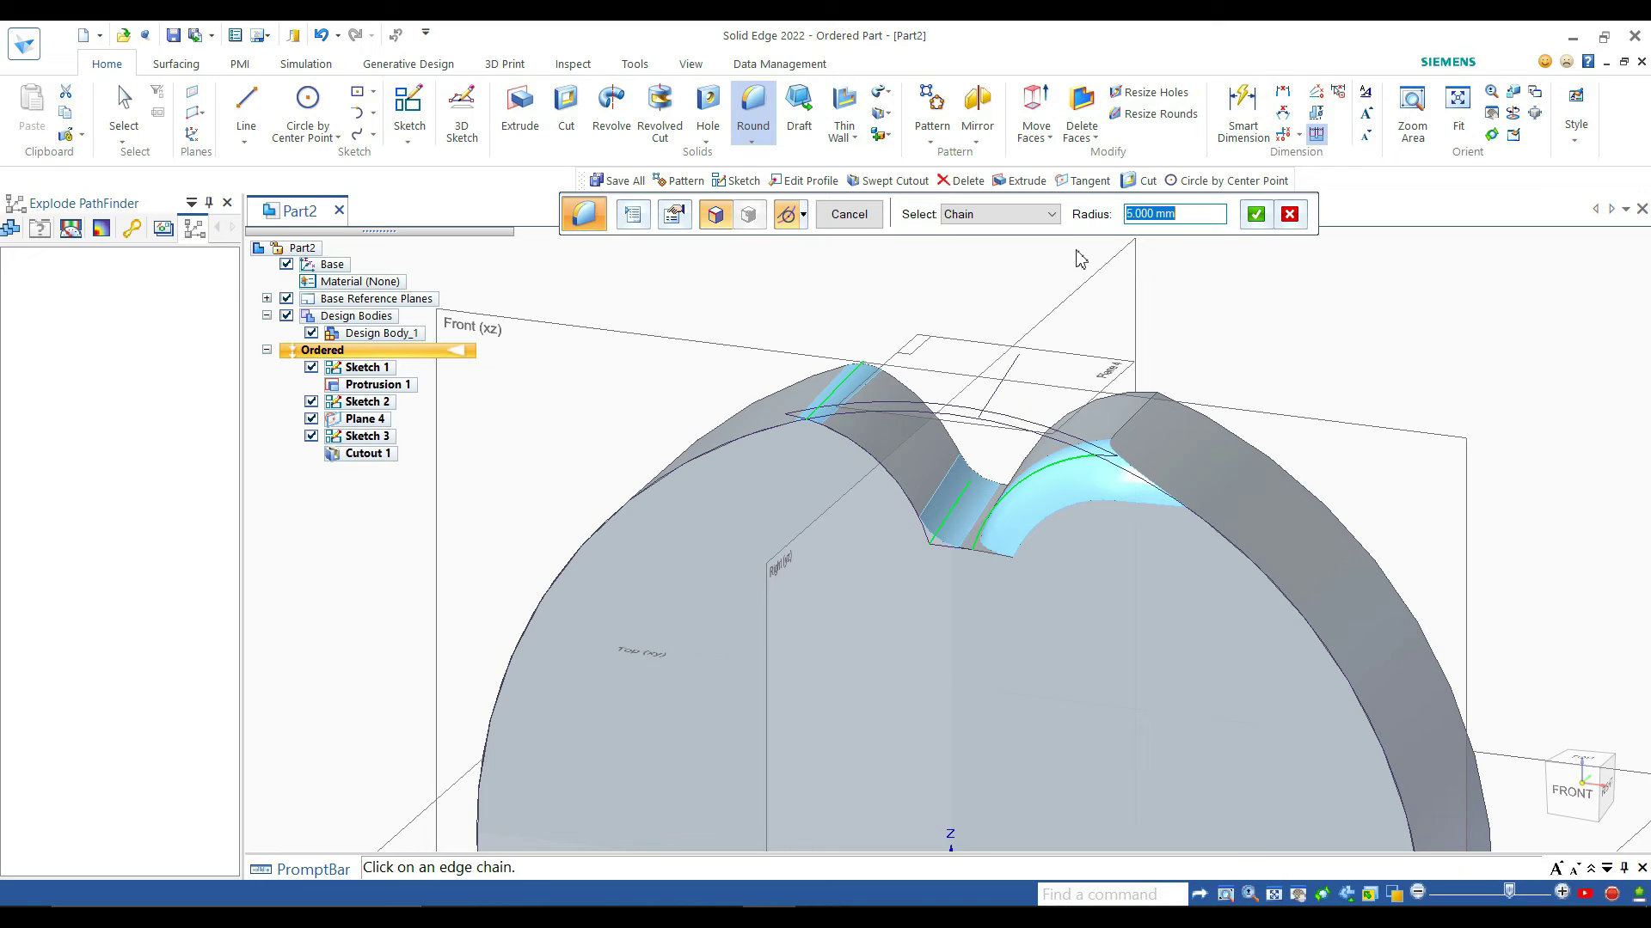
click(1289, 215)
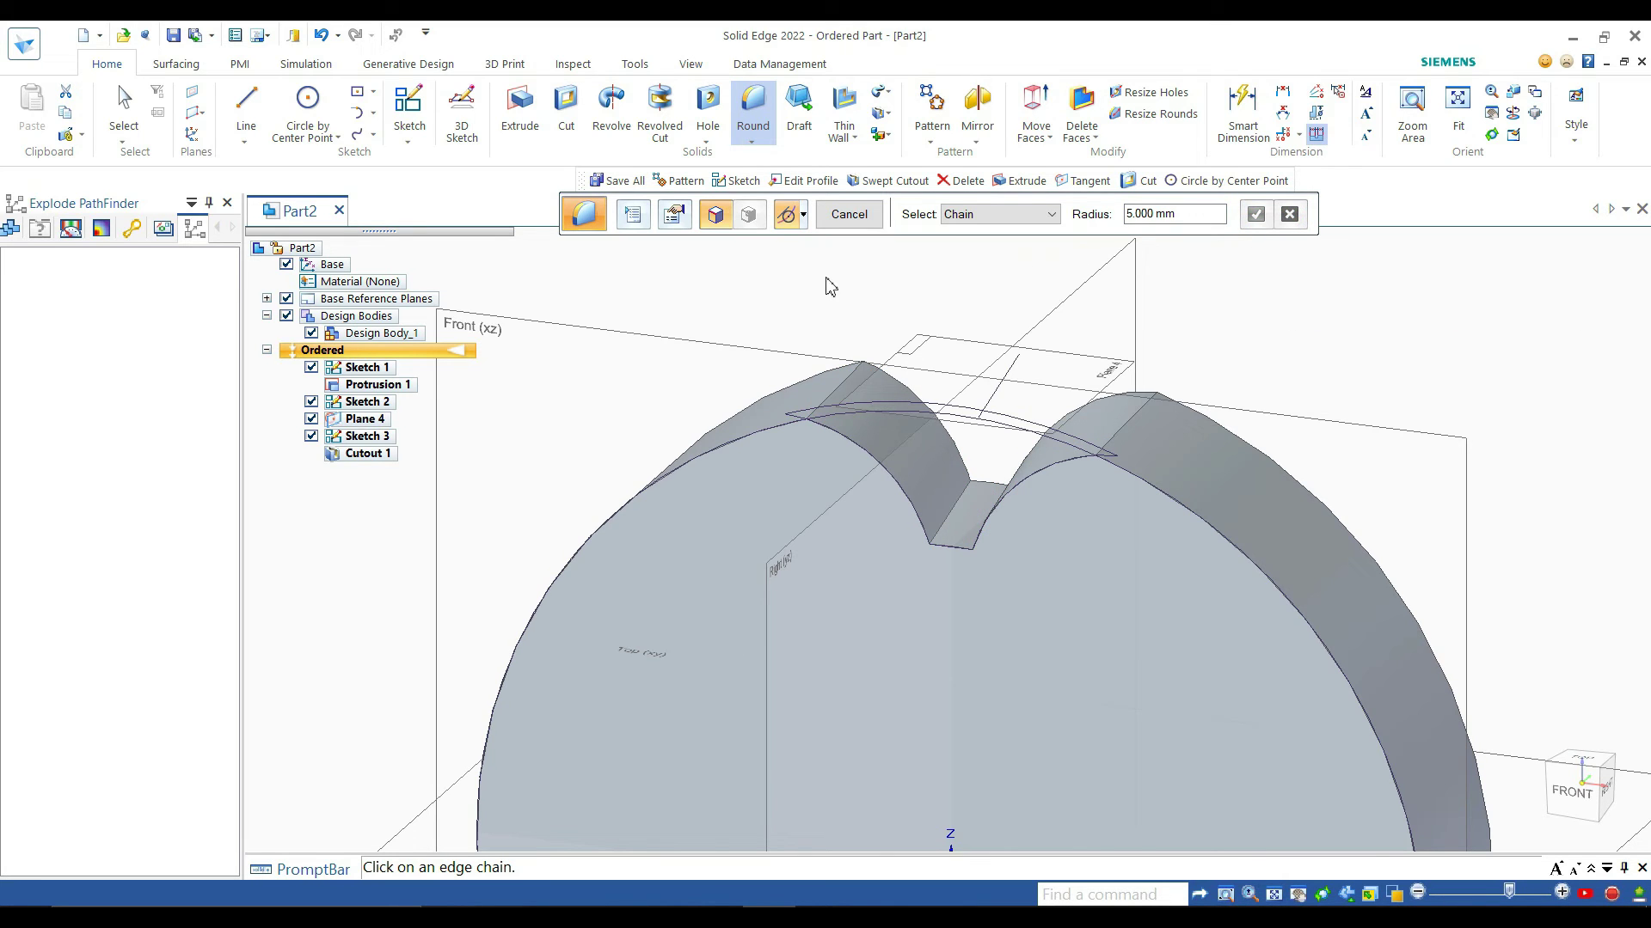
key(Escape)
Step: Try to round the tooth gap's two root edges and two outer rim edges with a 5 mm radius
click(950, 513)
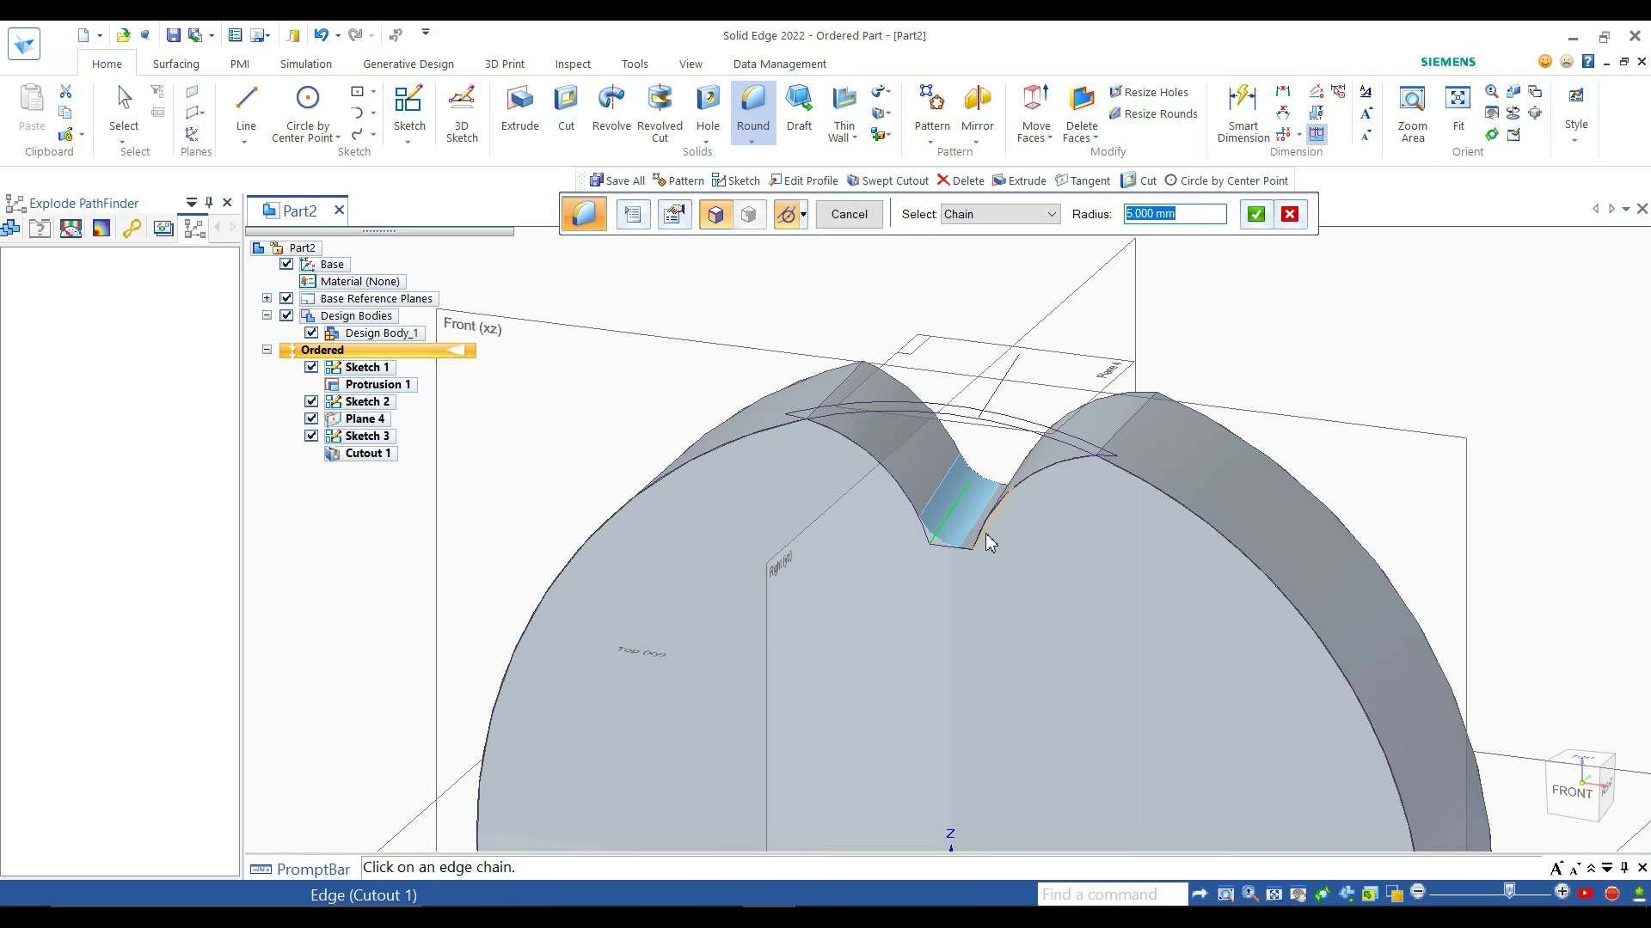
click(985, 535)
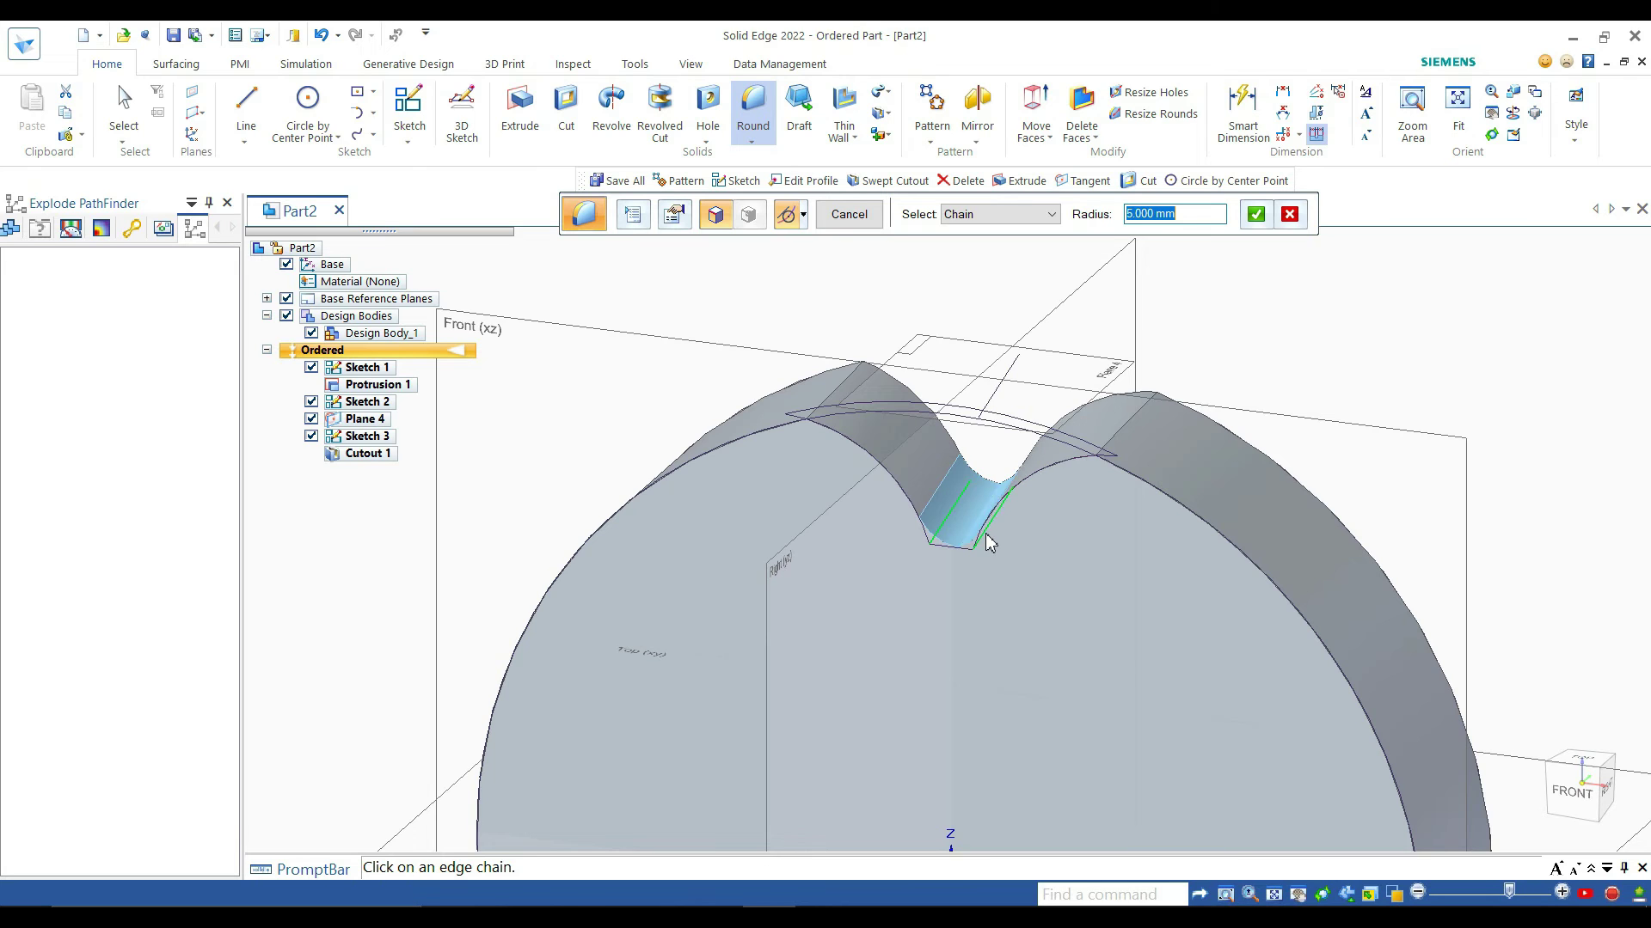
click(834, 401)
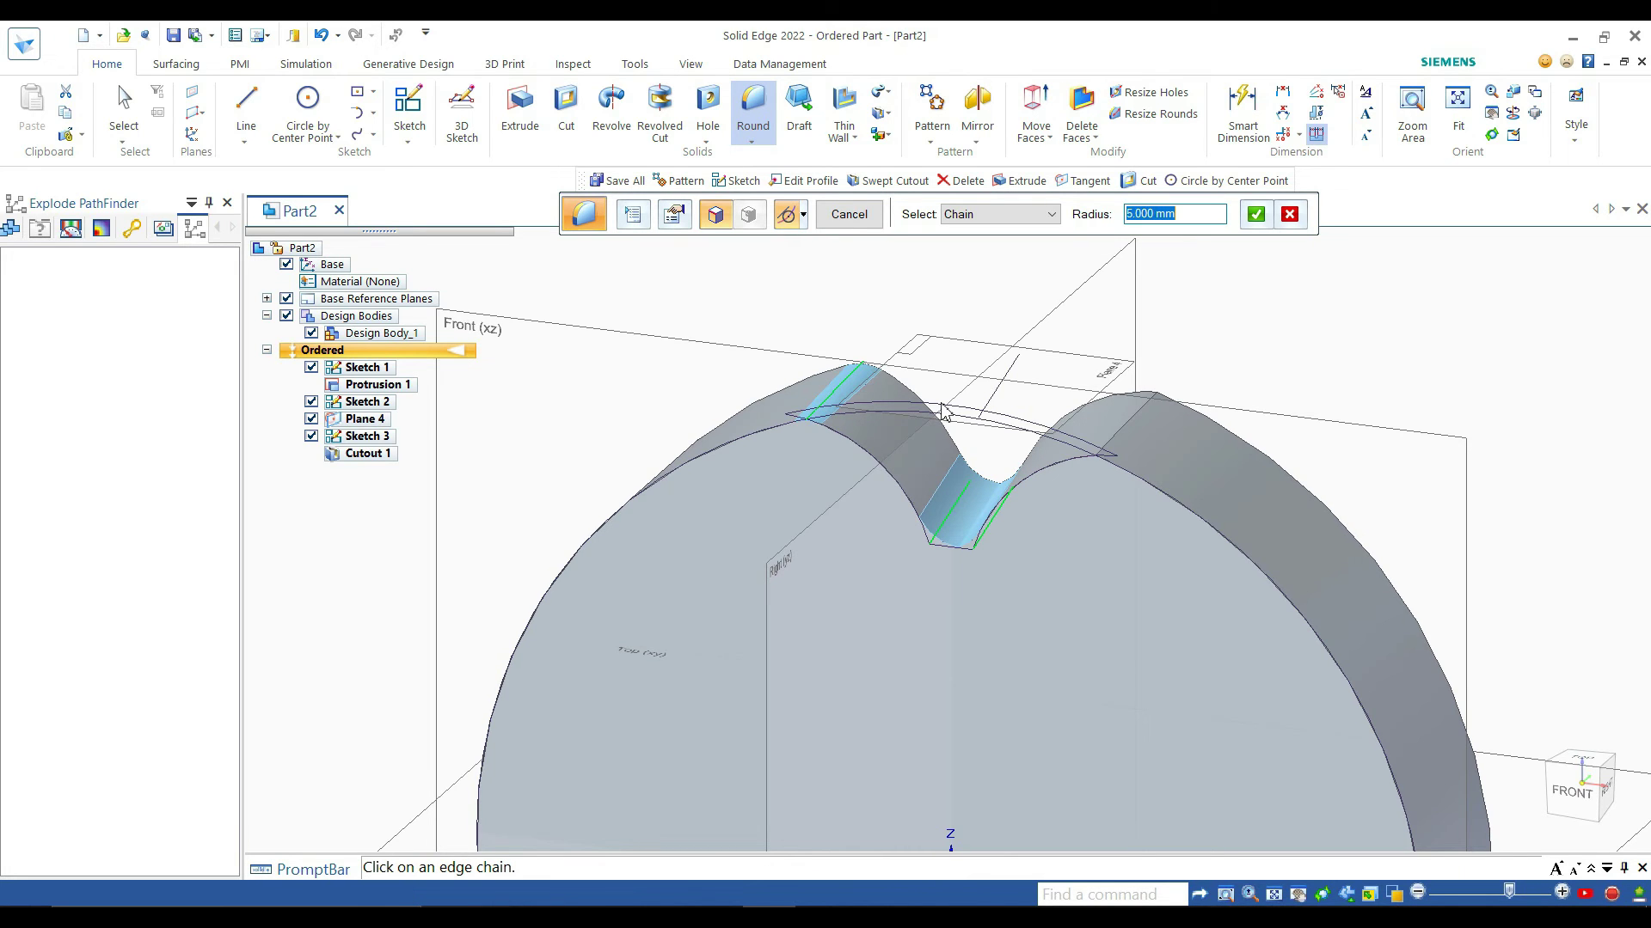
click(1122, 438)
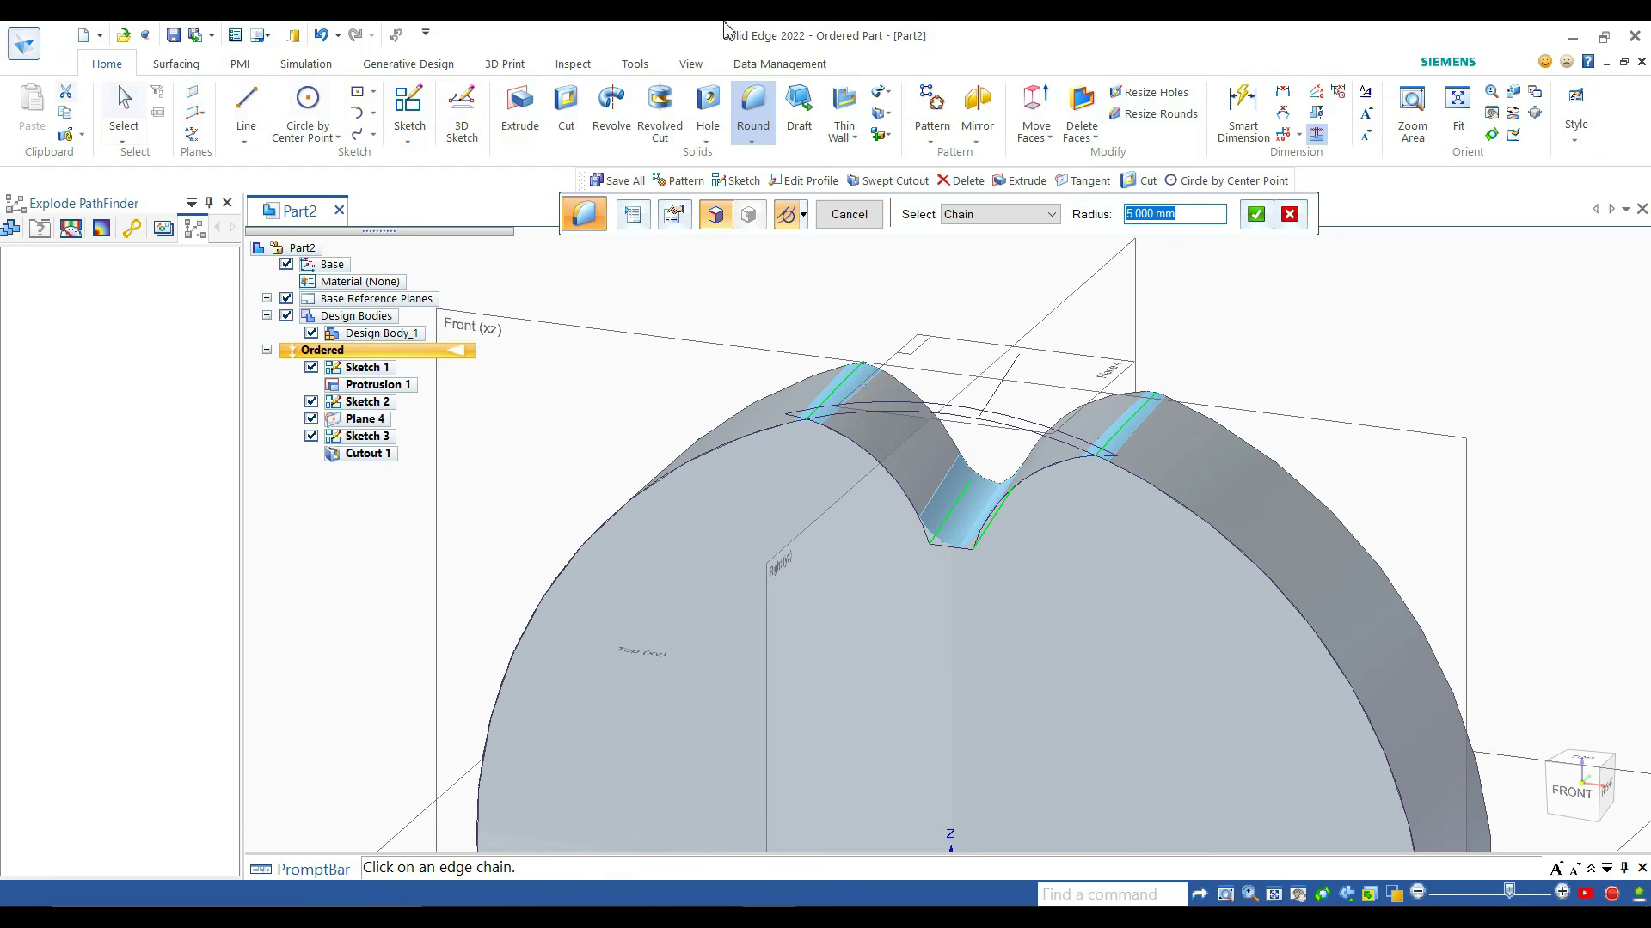
scroll(1193, 370, up, 3)
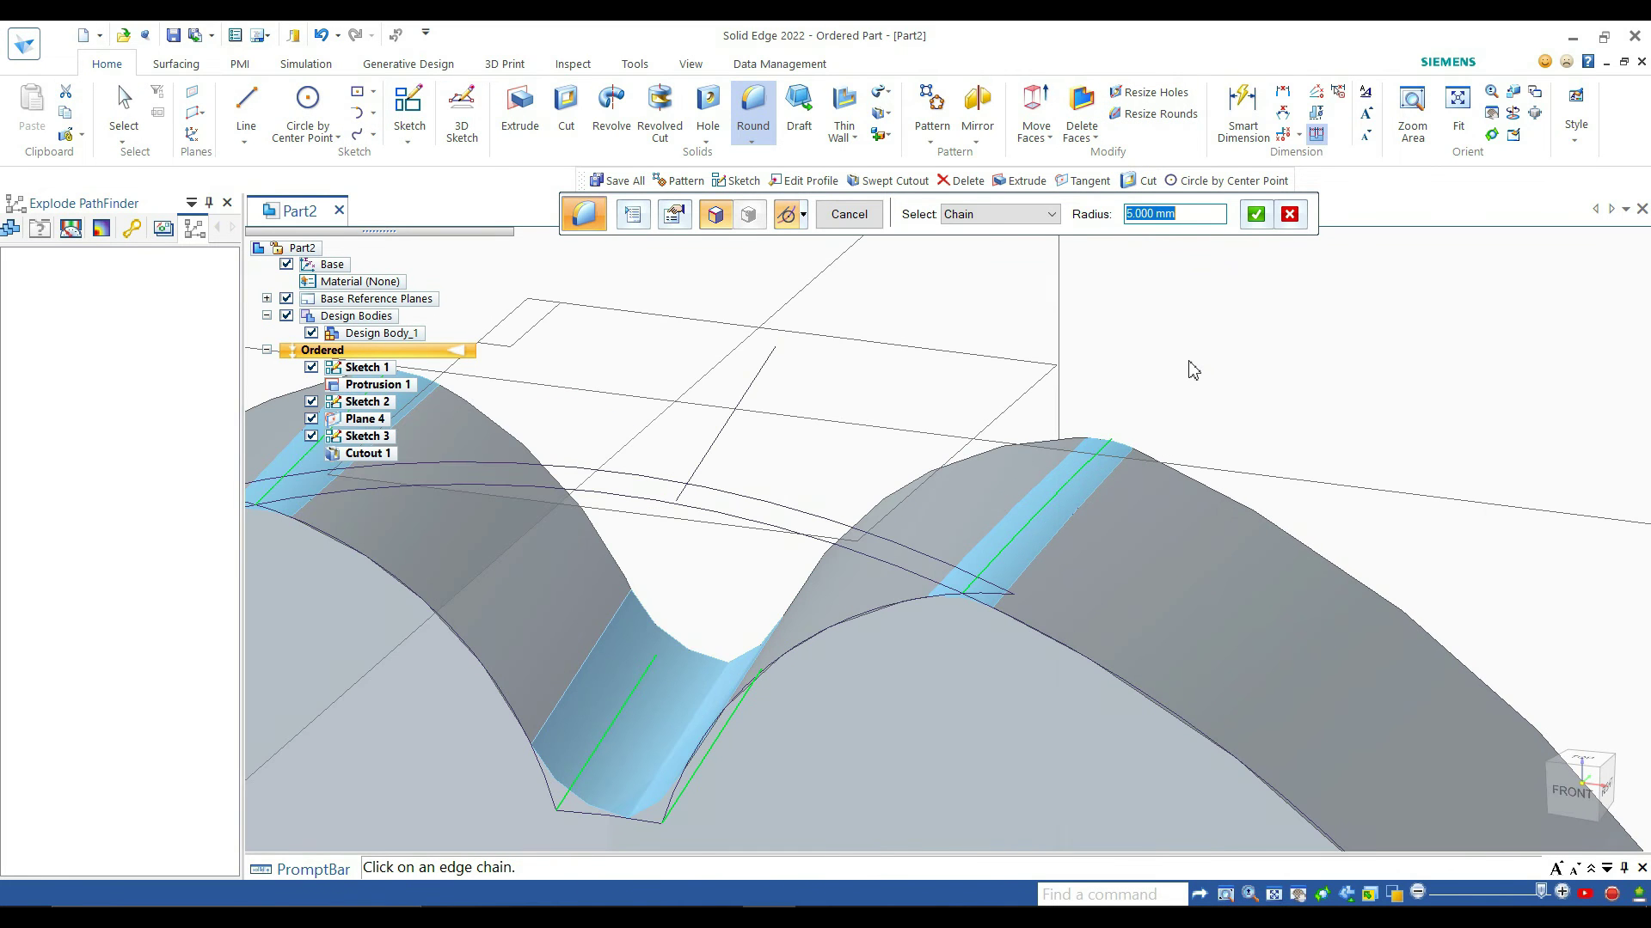
scroll(1188, 368, down, 5)
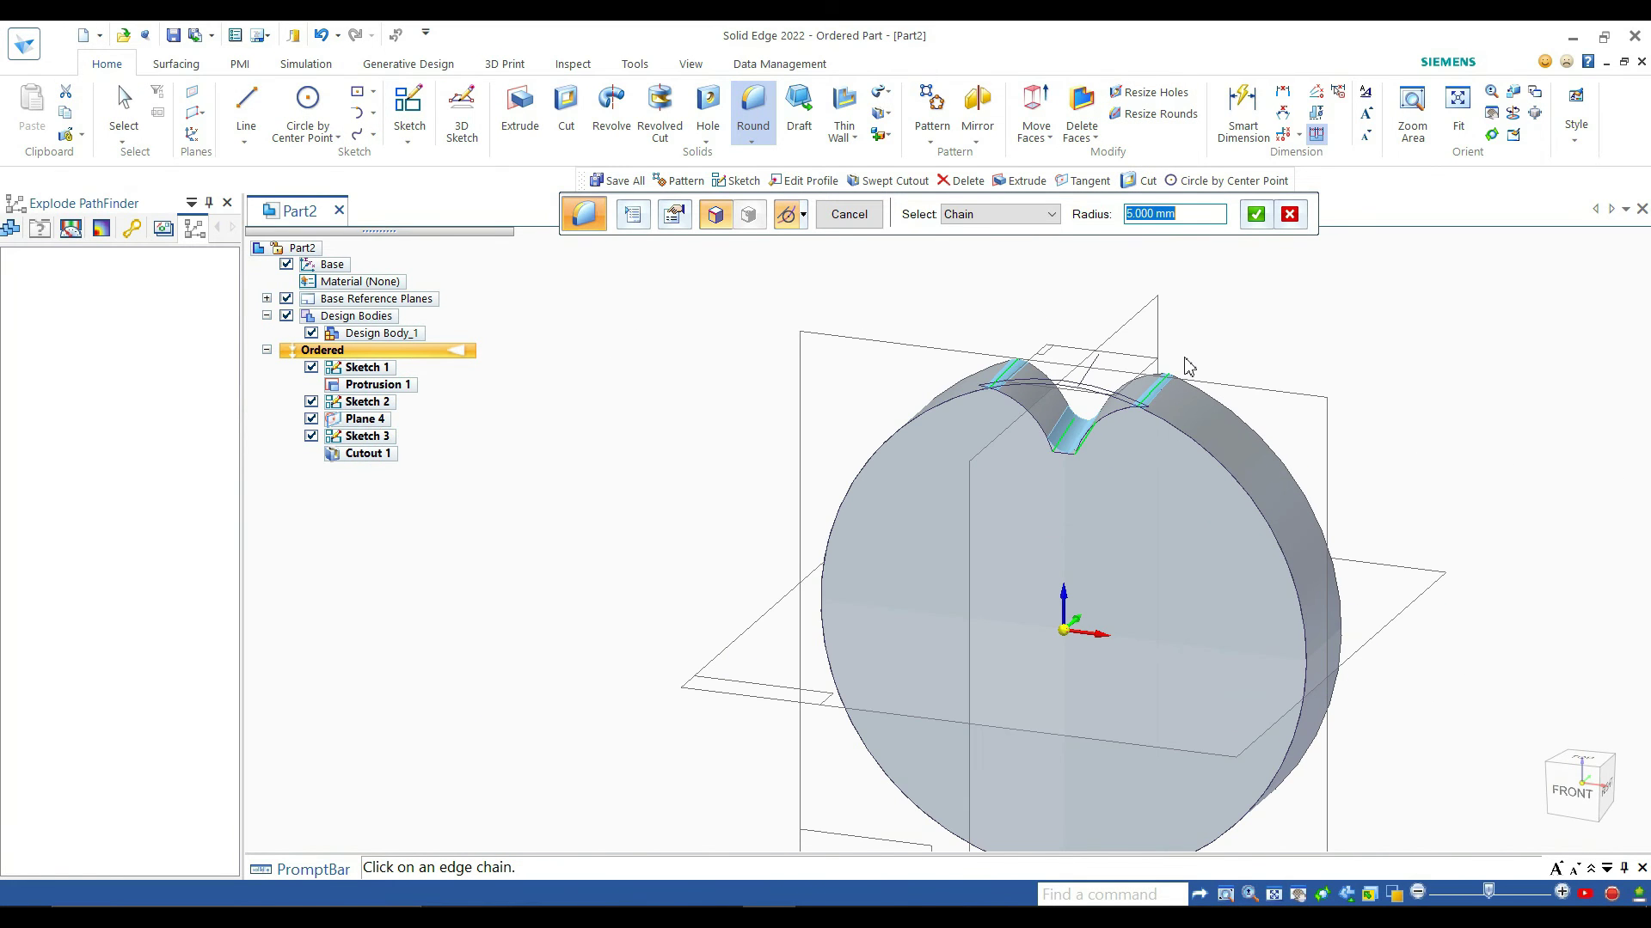
scroll(1189, 368, up, 3)
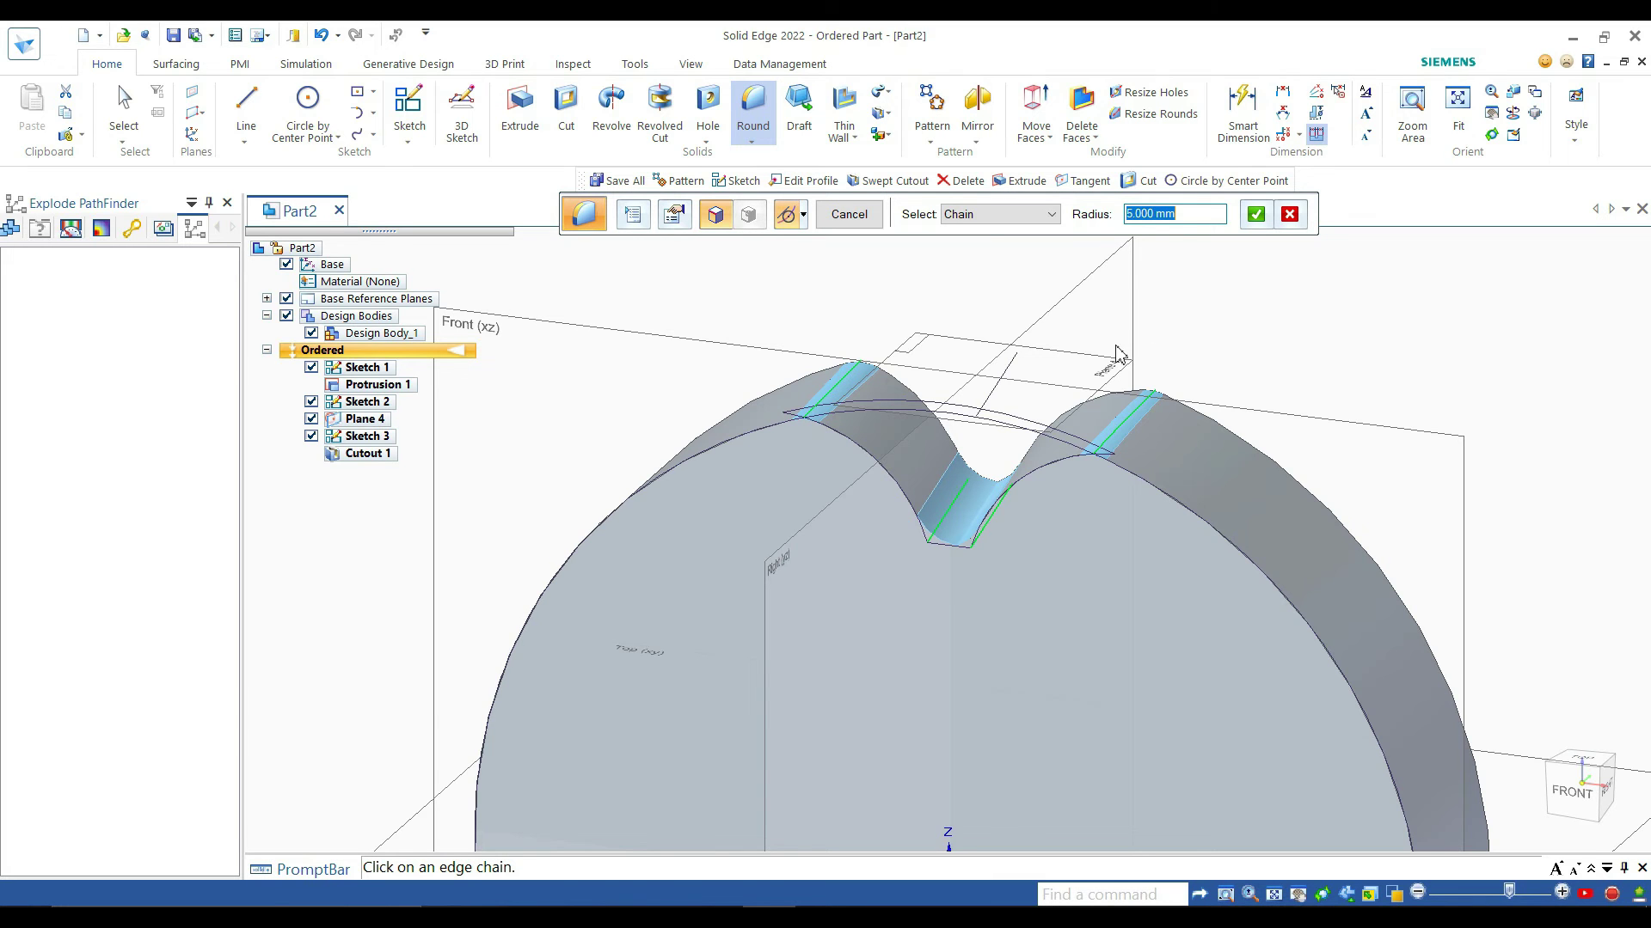
scroll(1107, 353, down, 6)
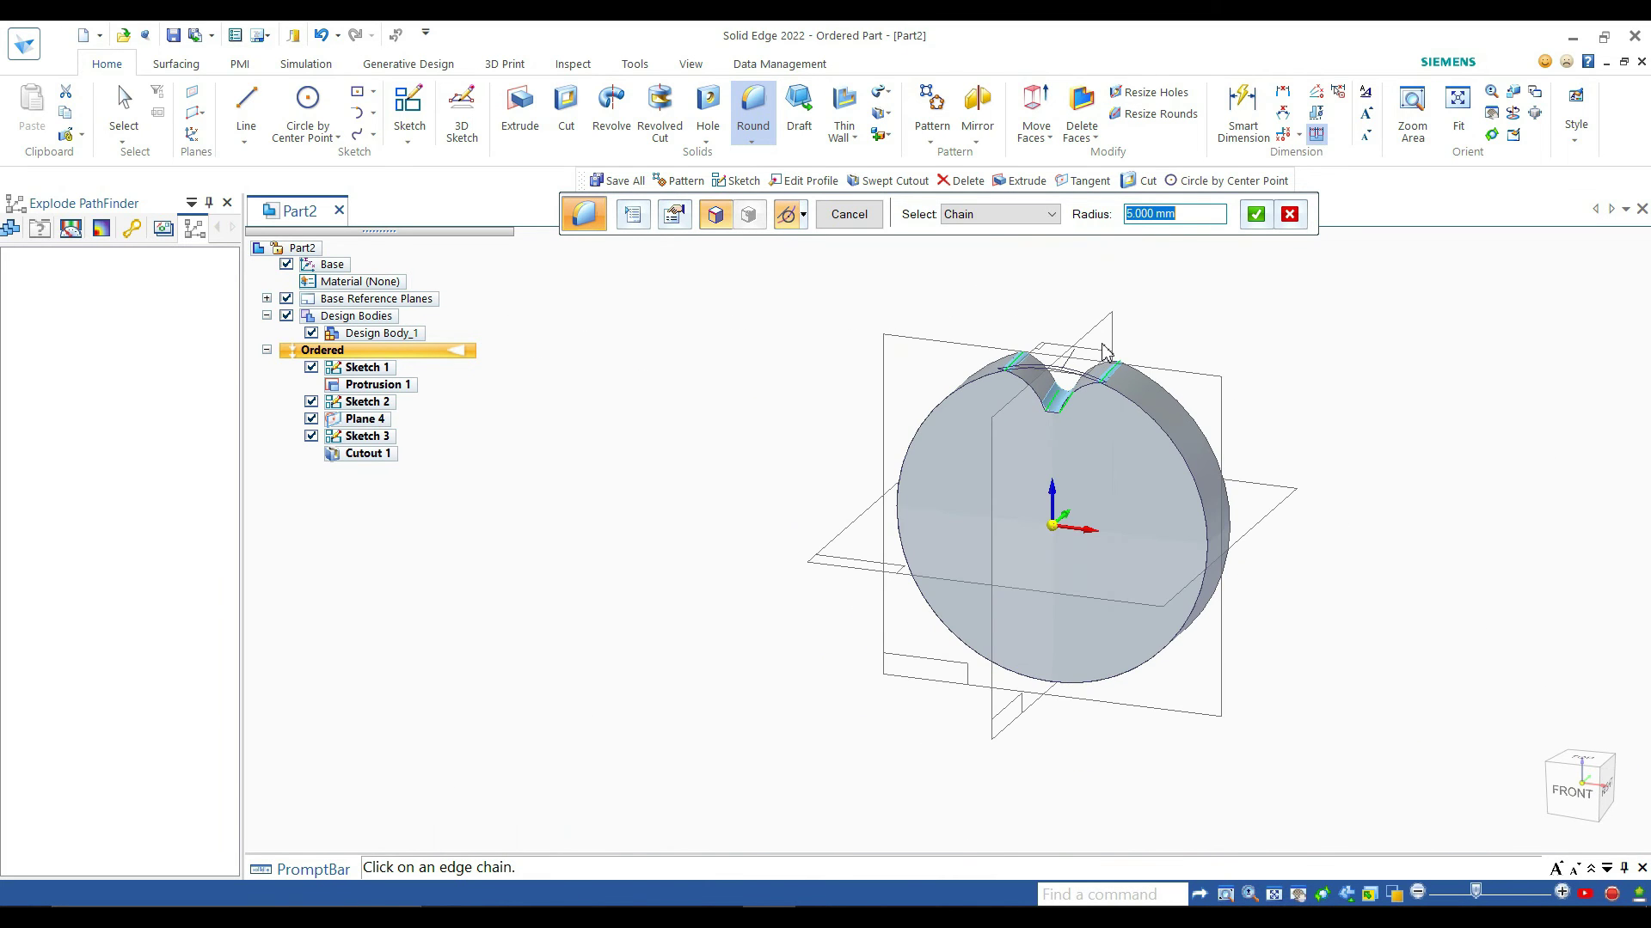
scroll(1105, 351, up, 6)
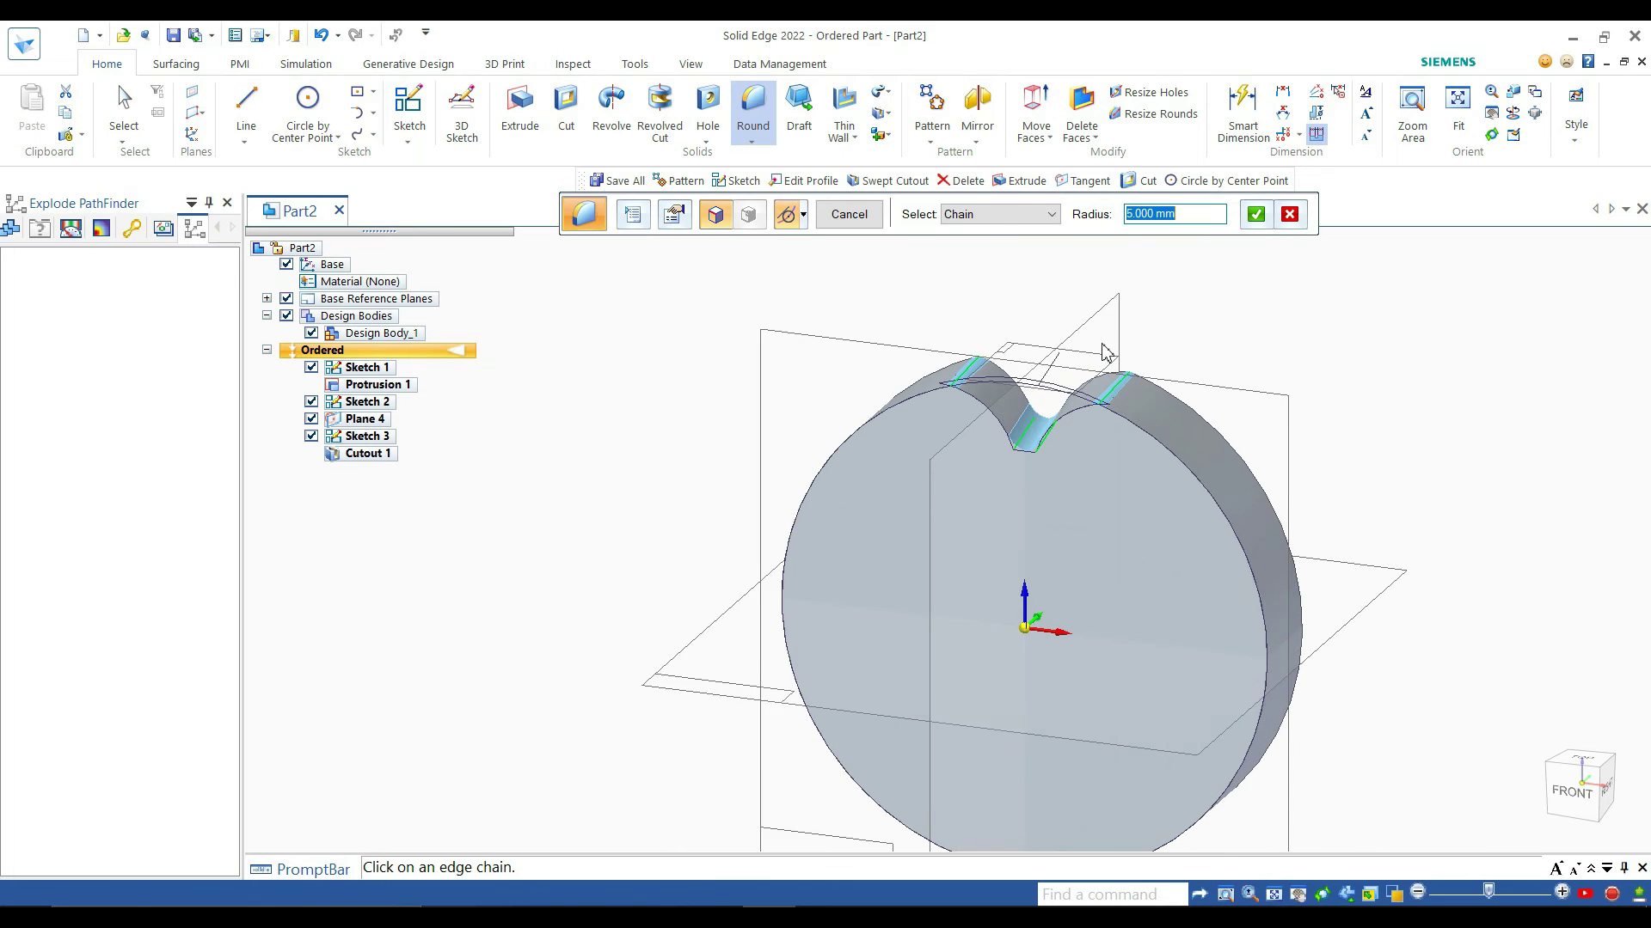
click(1257, 215)
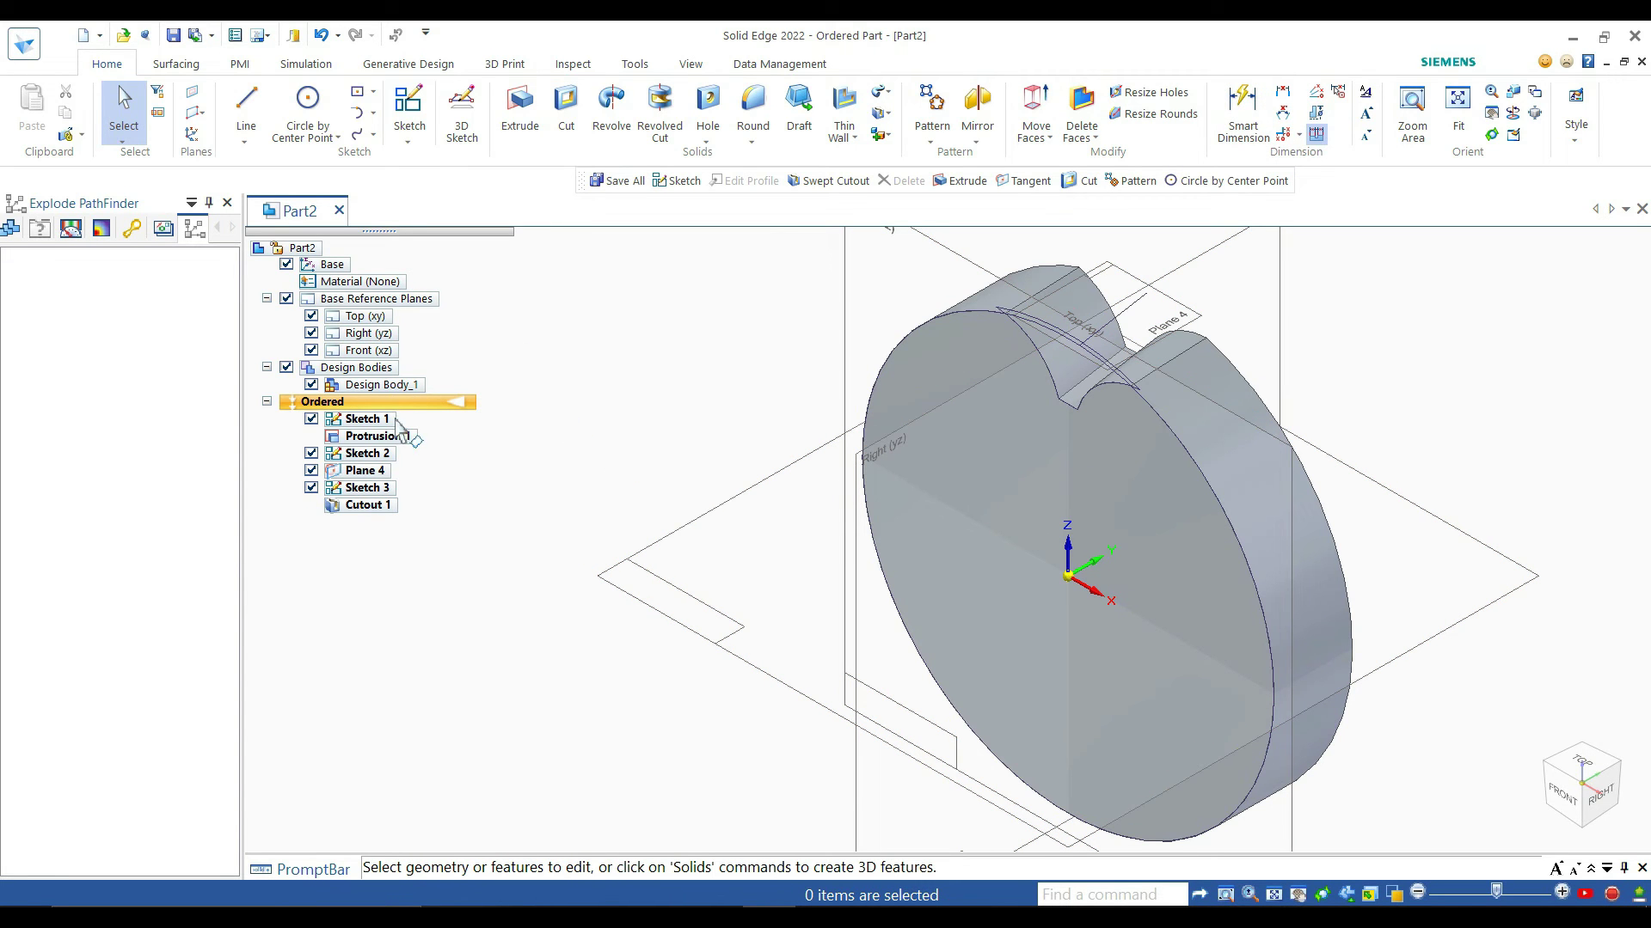
Step: Start a pattern of the swept tooth-gap cutout and use the disc's front face as the pattern plane
click(942, 105)
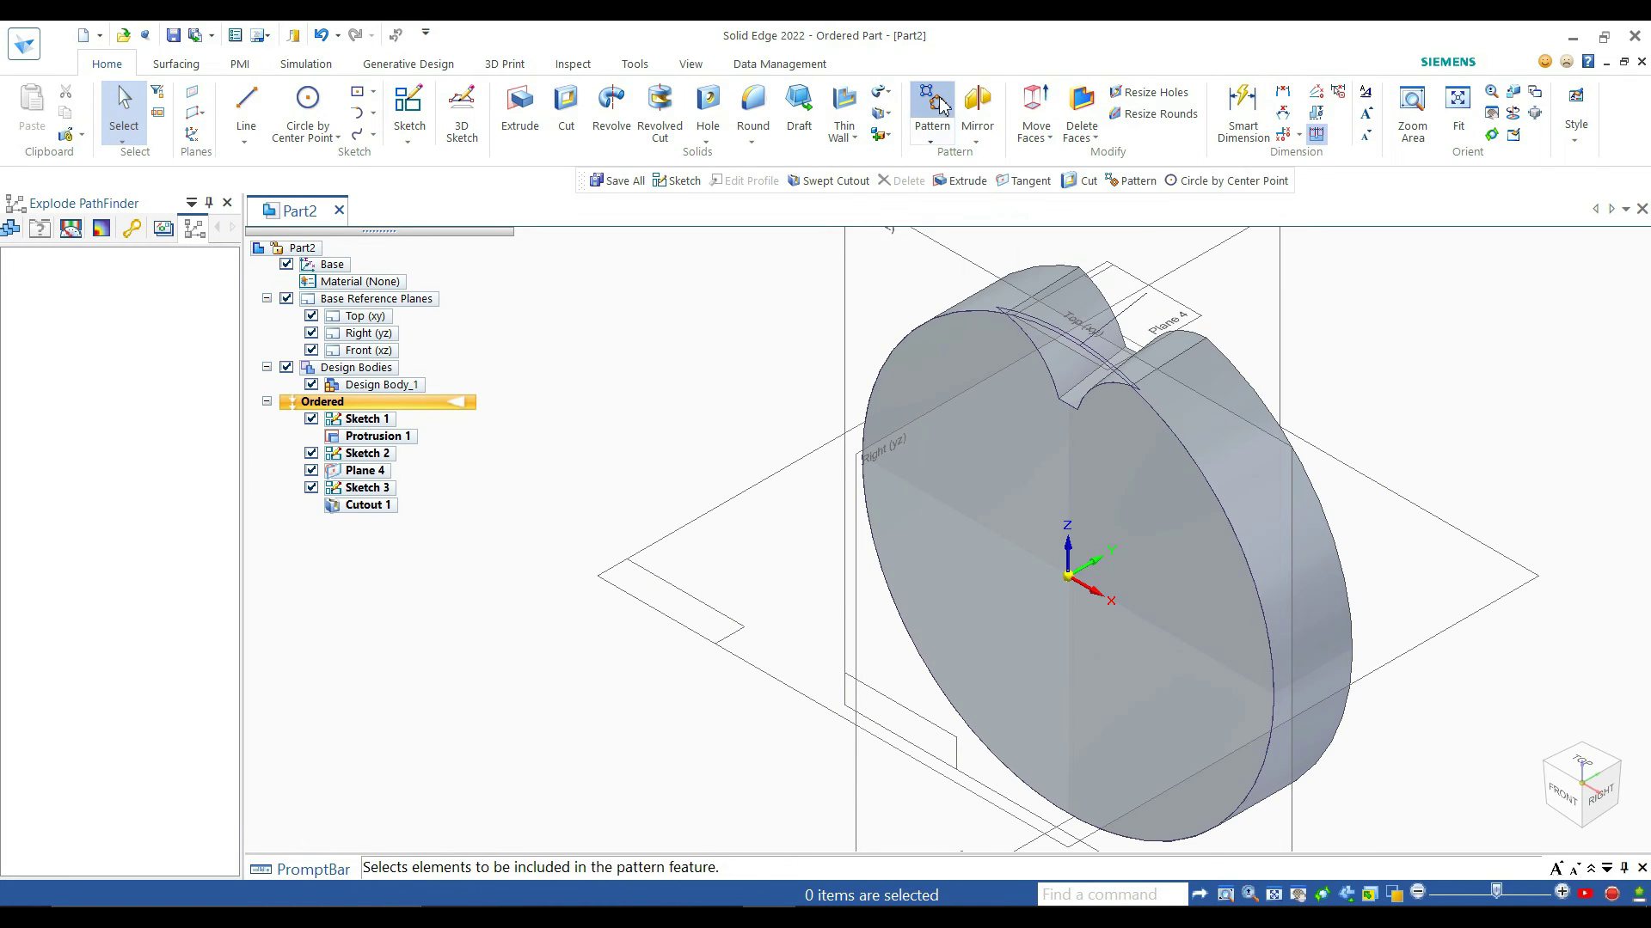
click(1066, 337)
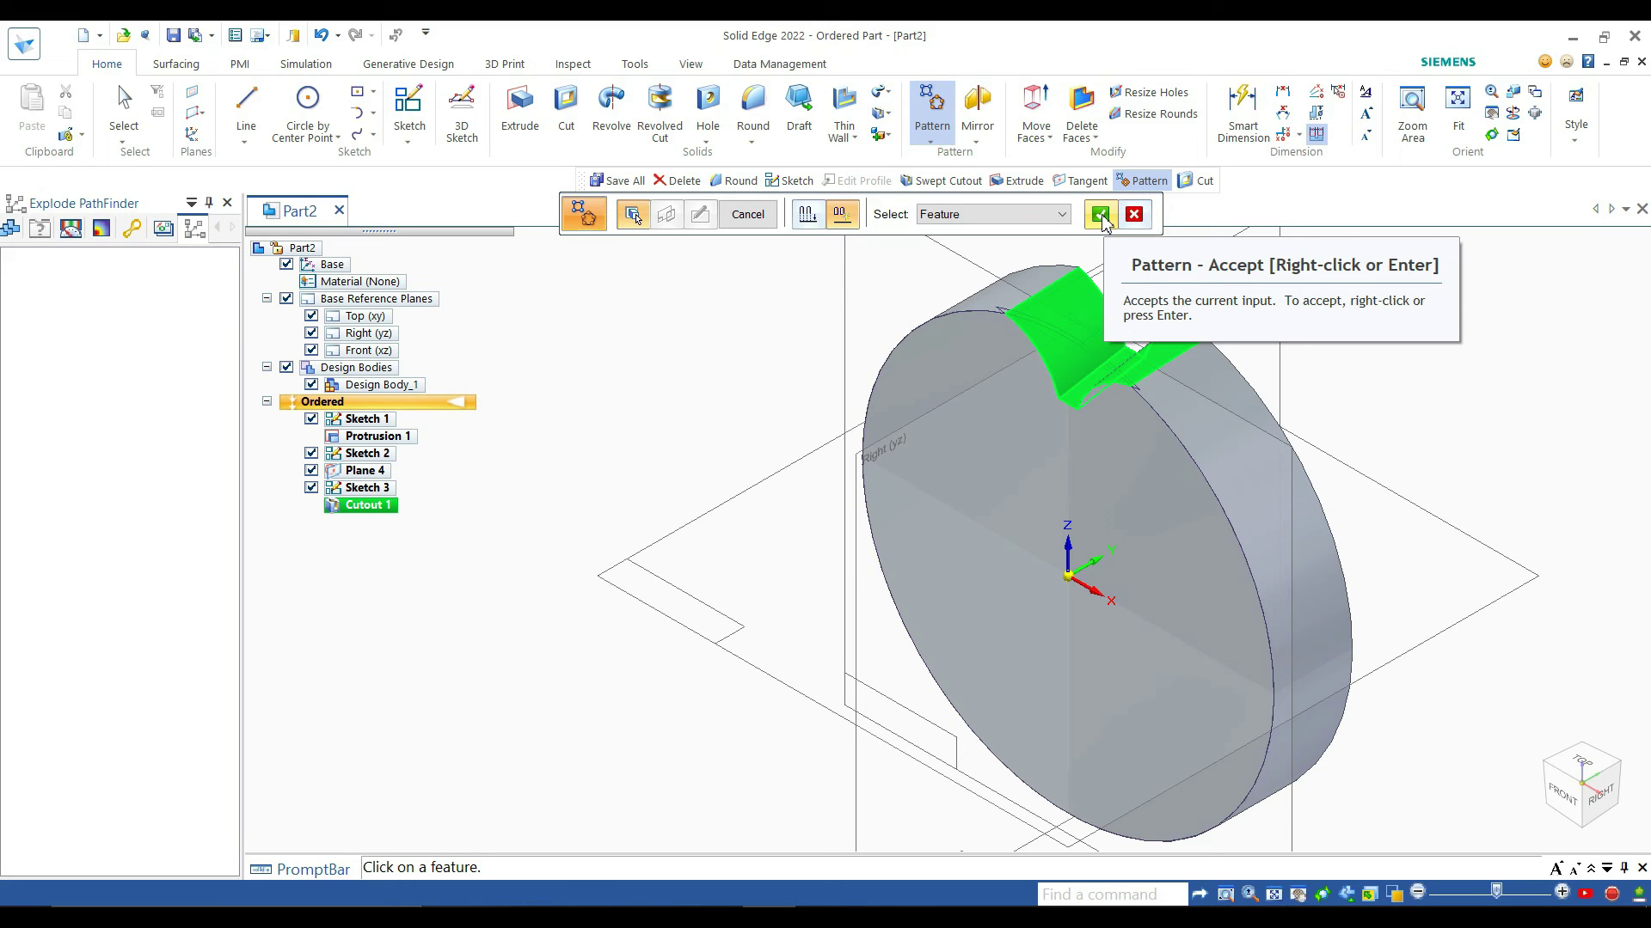
click(1101, 215)
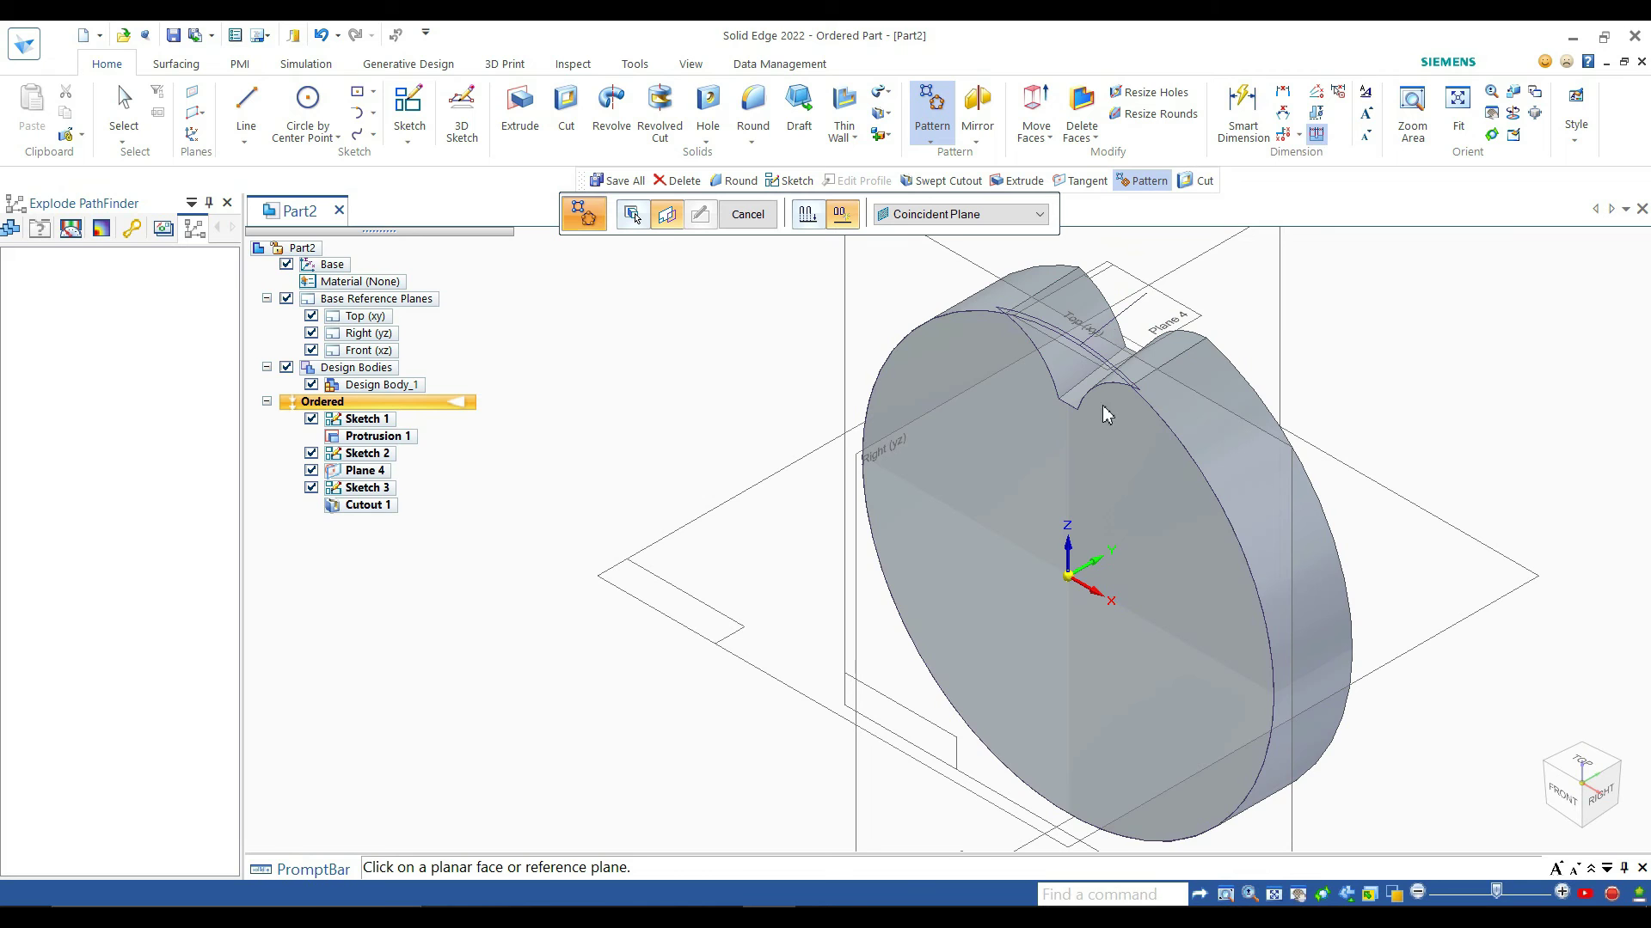
click(1116, 476)
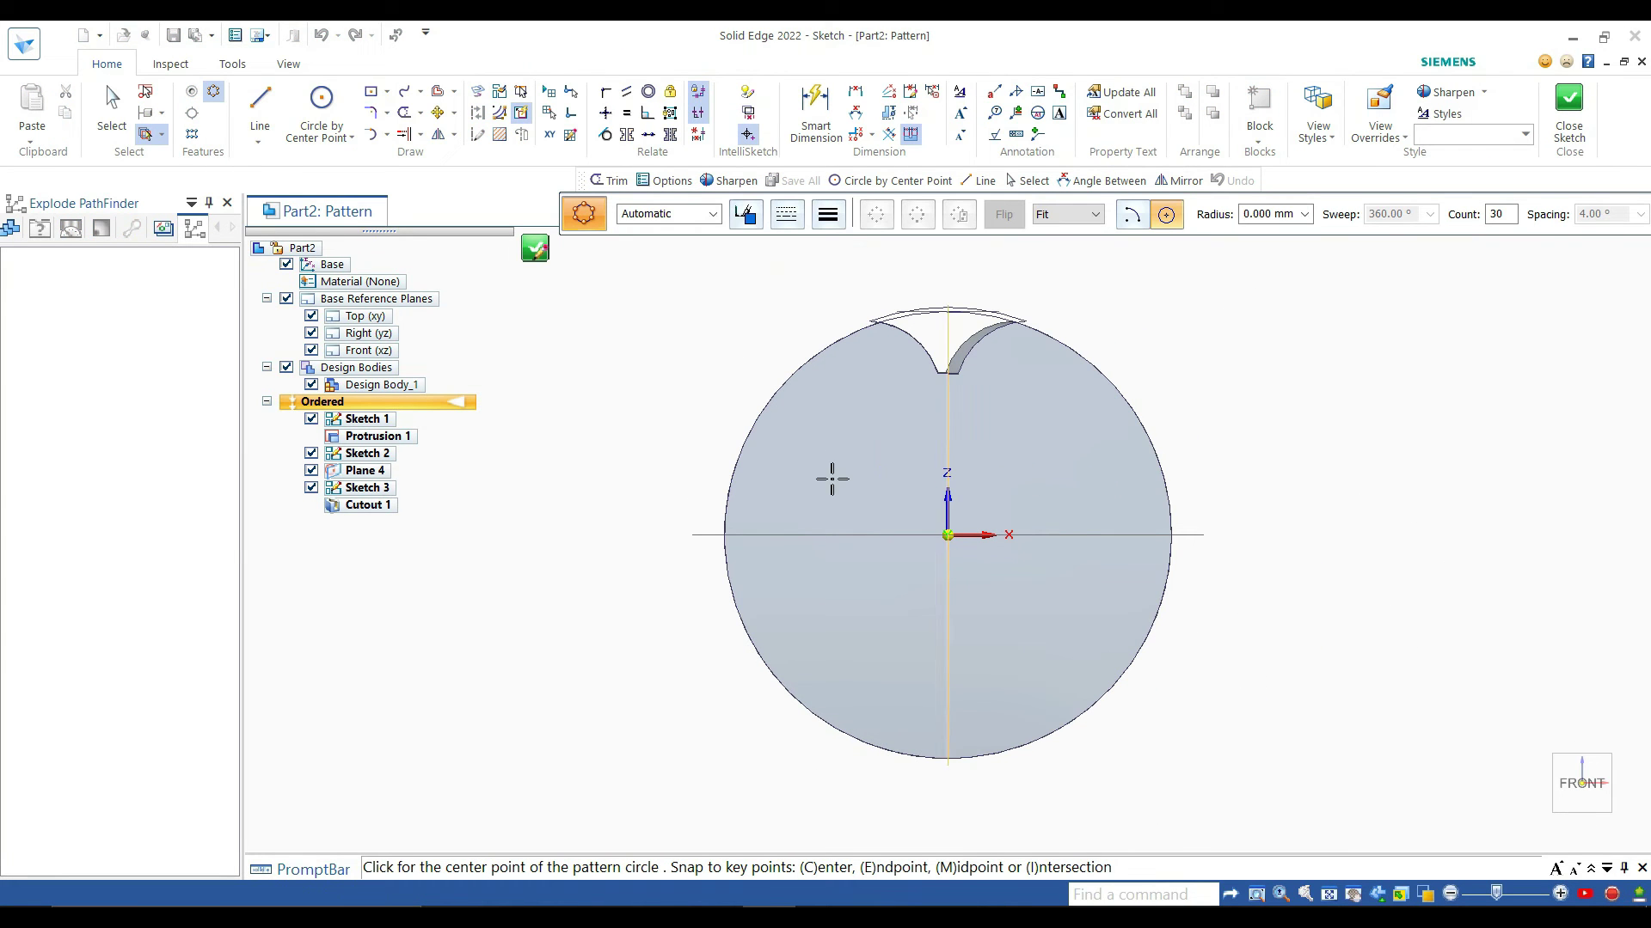
Step: Define a full circular pattern of 20 occurrences centred on the disc with a 52.5 mm radius, and close the pattern sketch
click(948, 535)
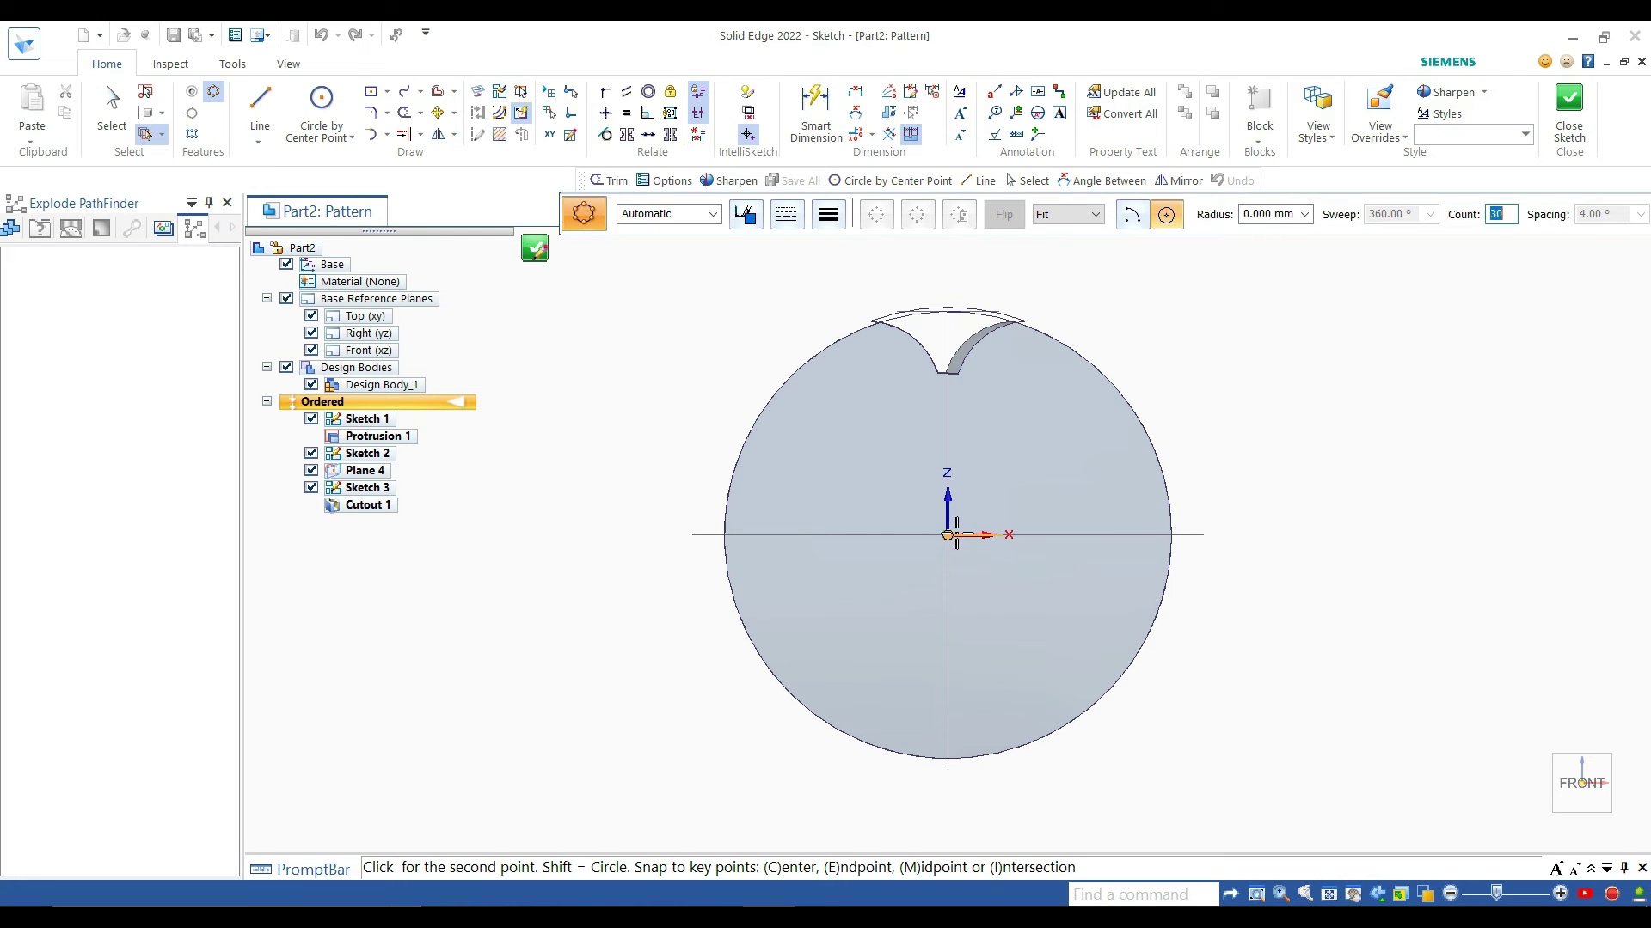
scroll(991, 398, down, 2)
scroll(991, 398, up, 6)
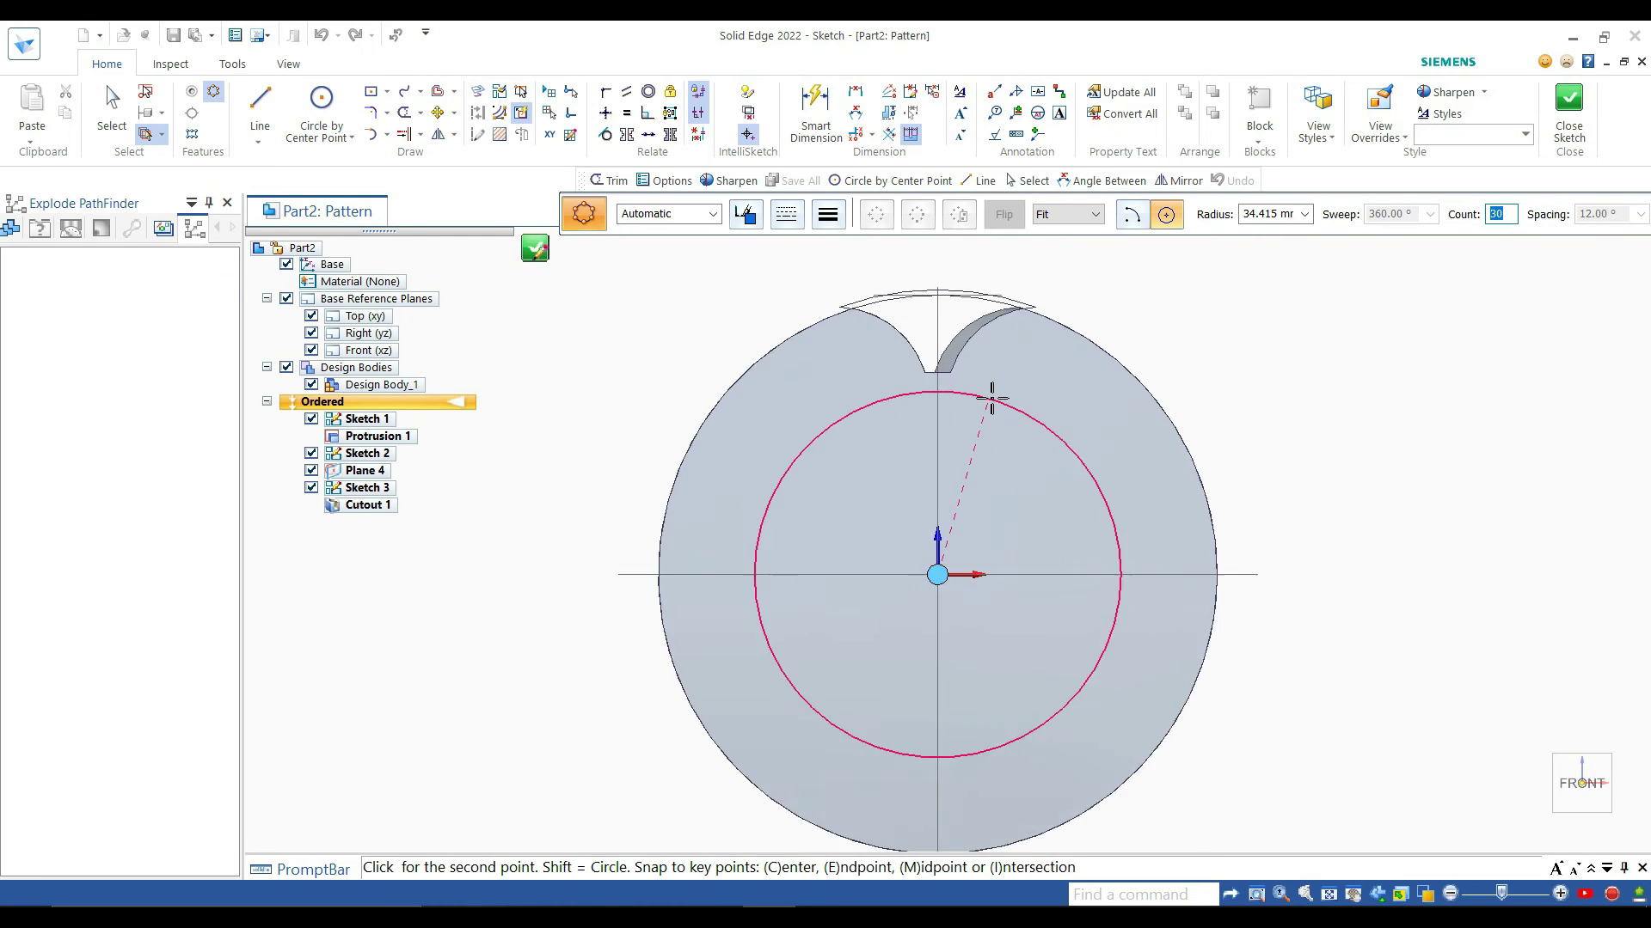
scroll(992, 398, down, 3)
scroll(988, 387, up, 1)
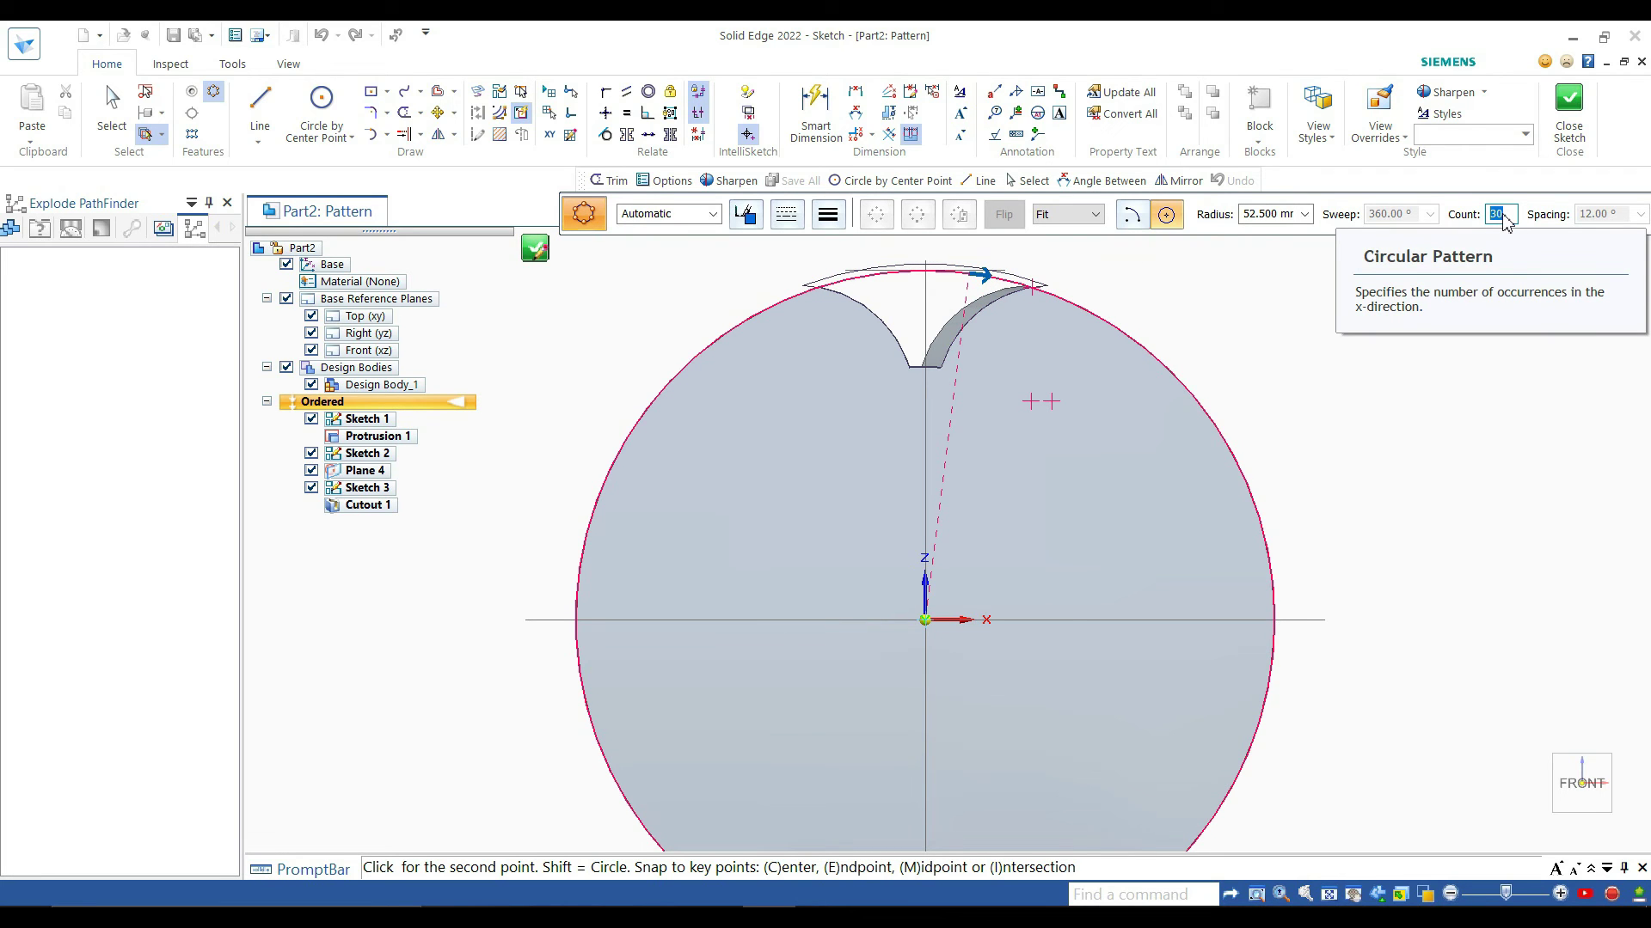
text(2)
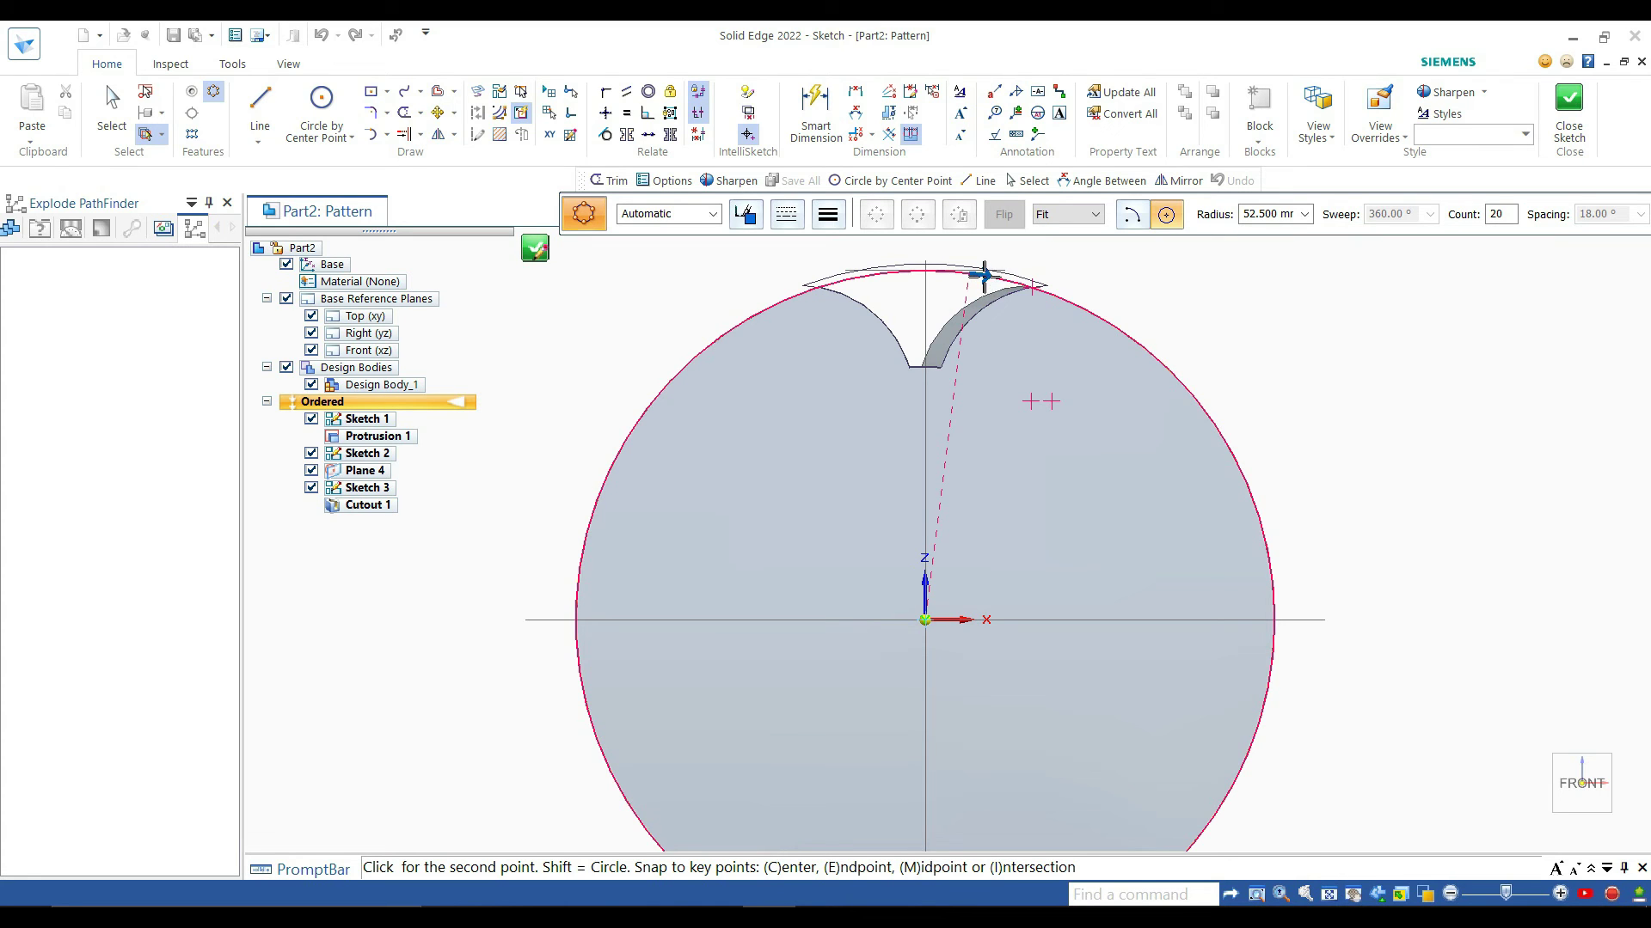
click(969, 273)
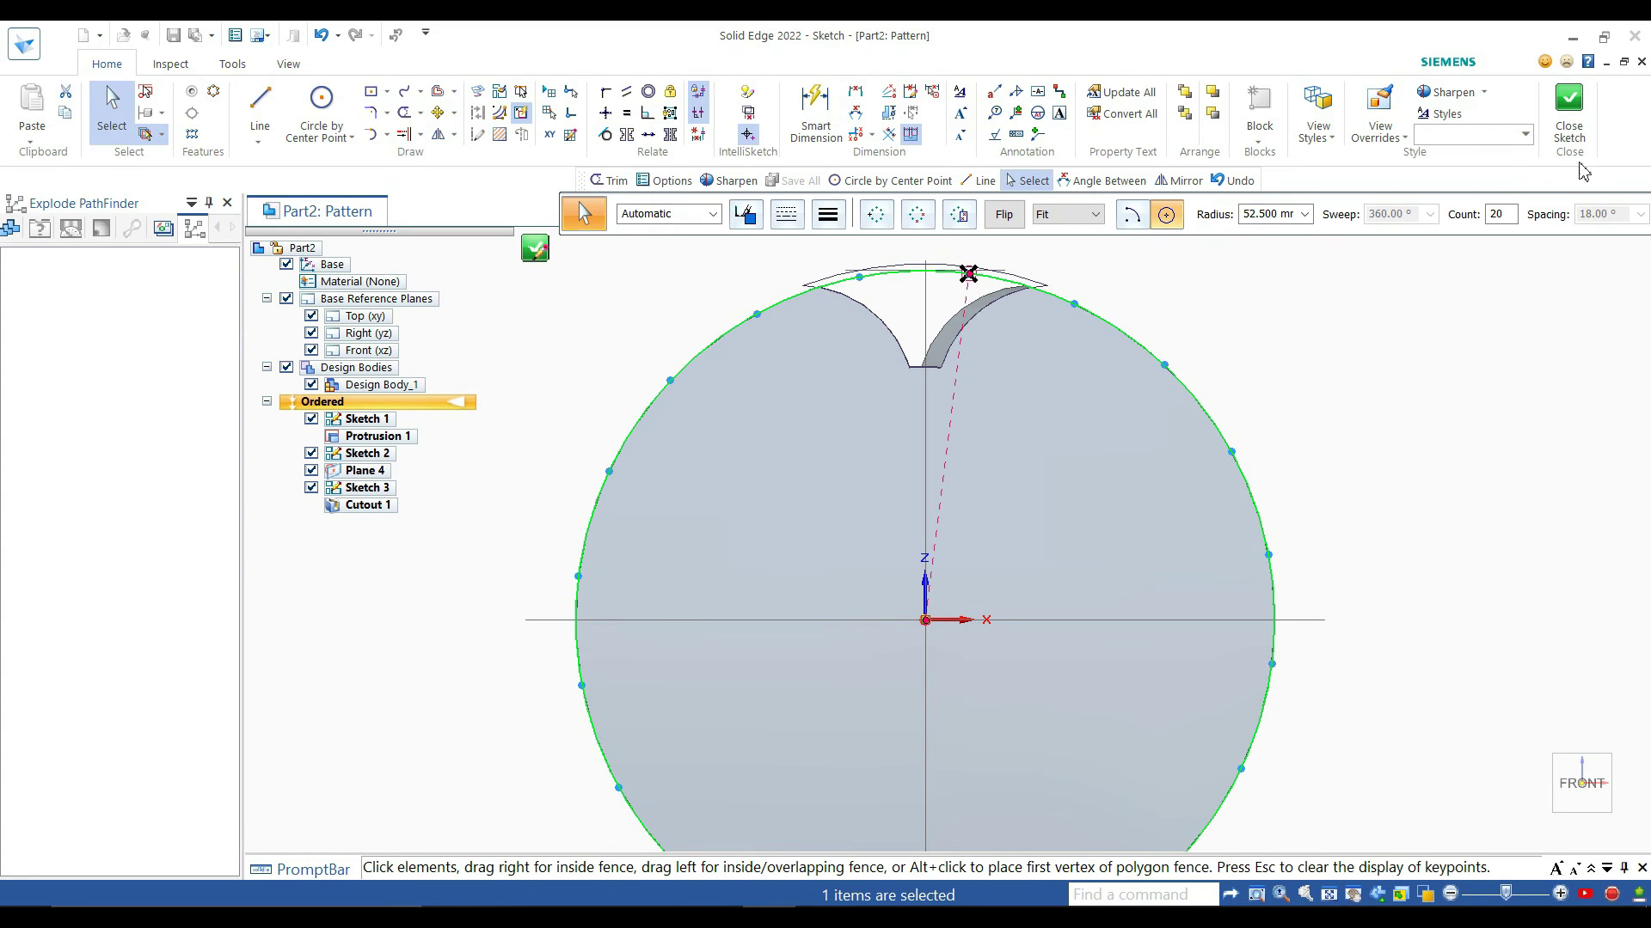
click(1569, 102)
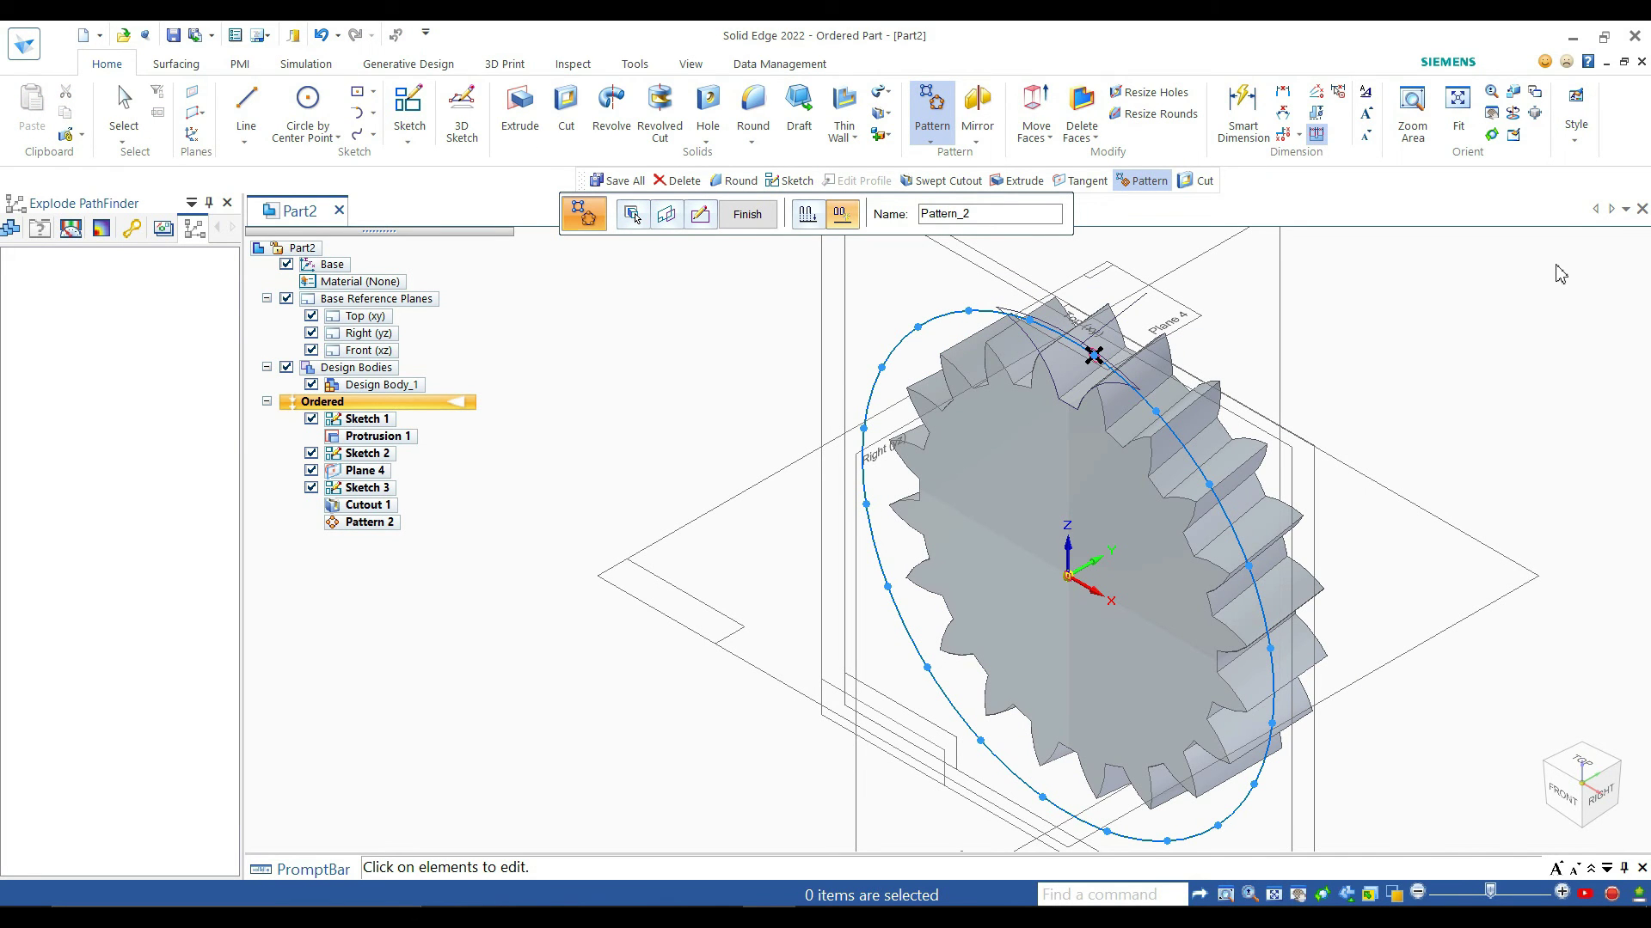
Step: Examine the patterned slanted teeth from the front, the back and edge-on
middle_drag(1476, 340, 1517, 104)
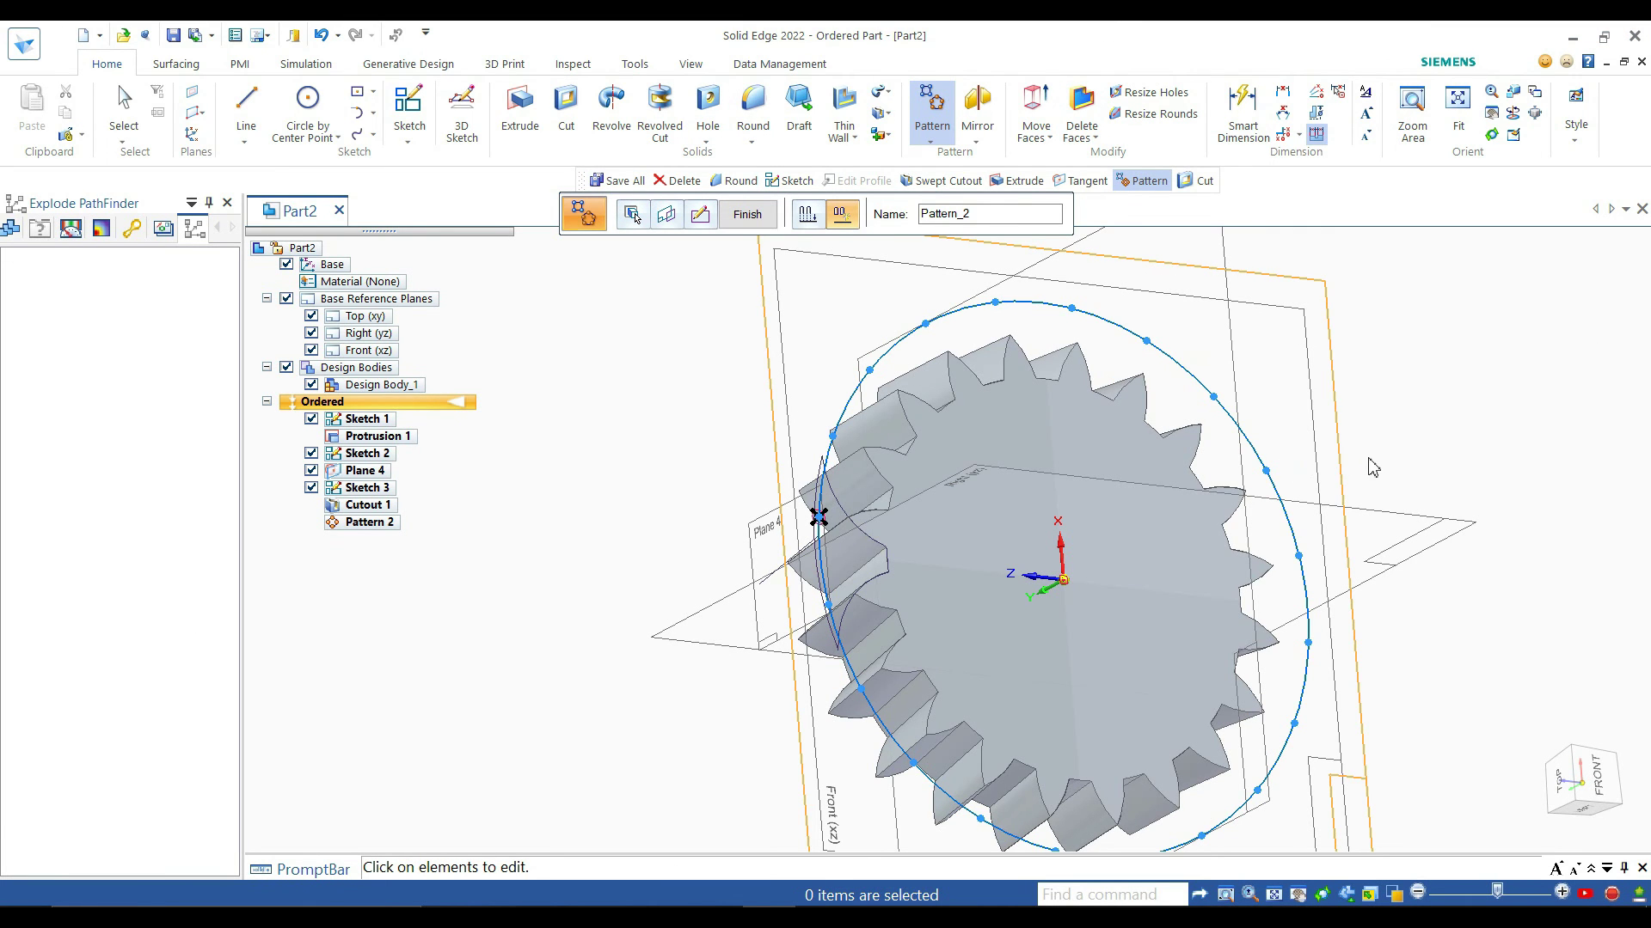
middle_drag(1376, 469, 1532, 470)
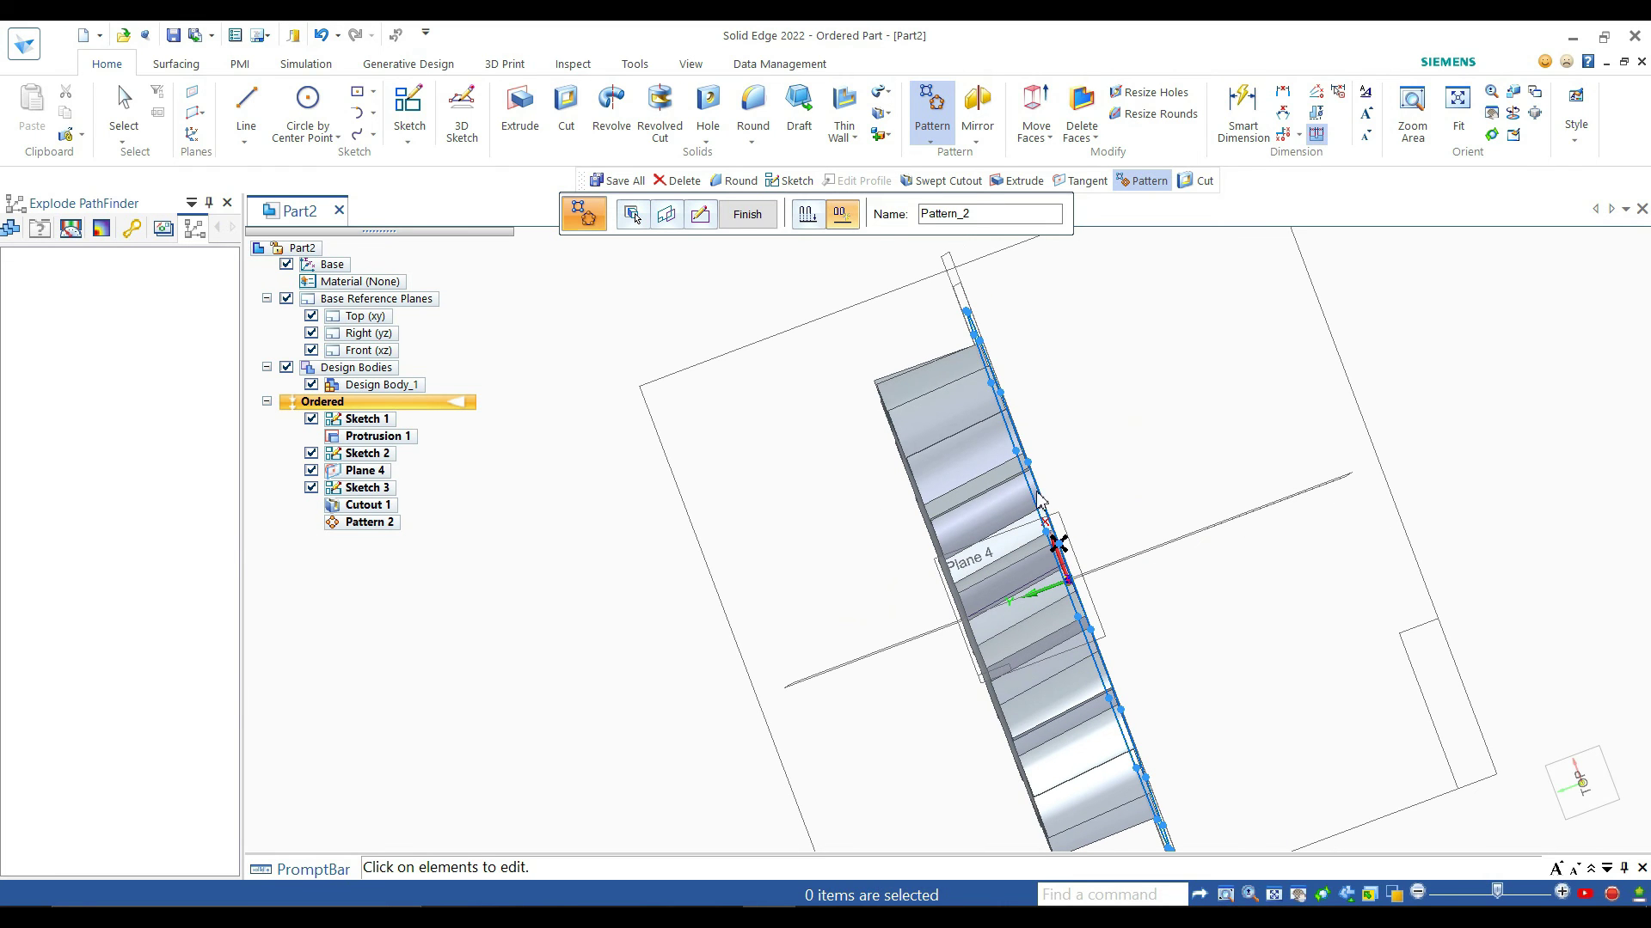
click(1553, 827)
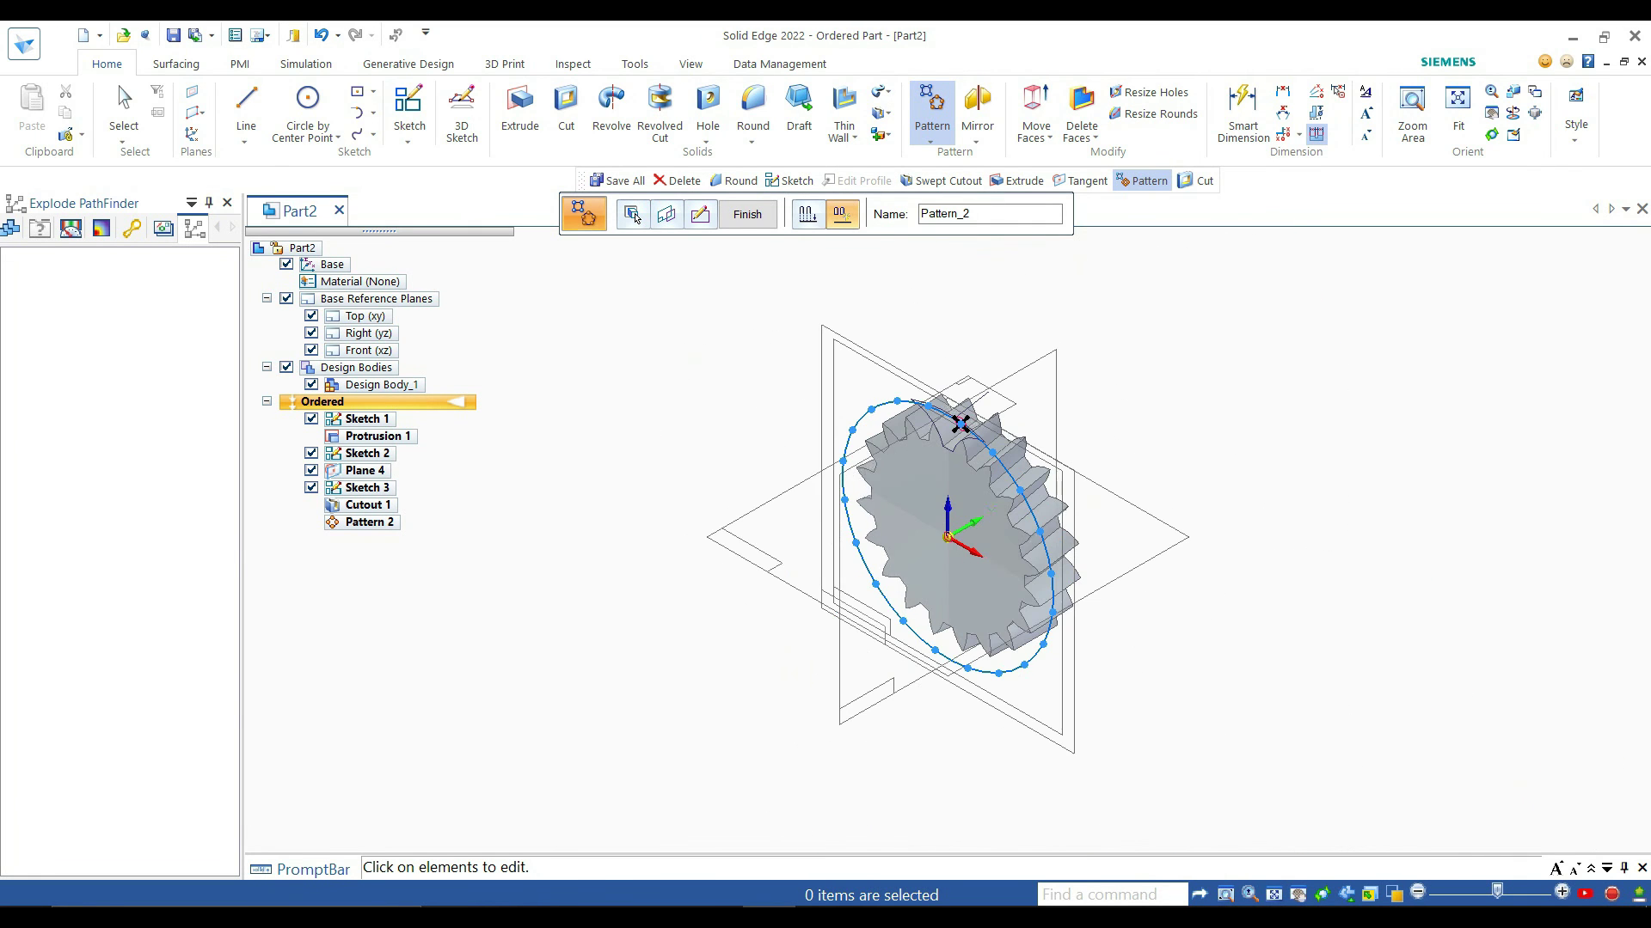
scroll(984, 531, down, 2)
scroll(989, 529, up, 6)
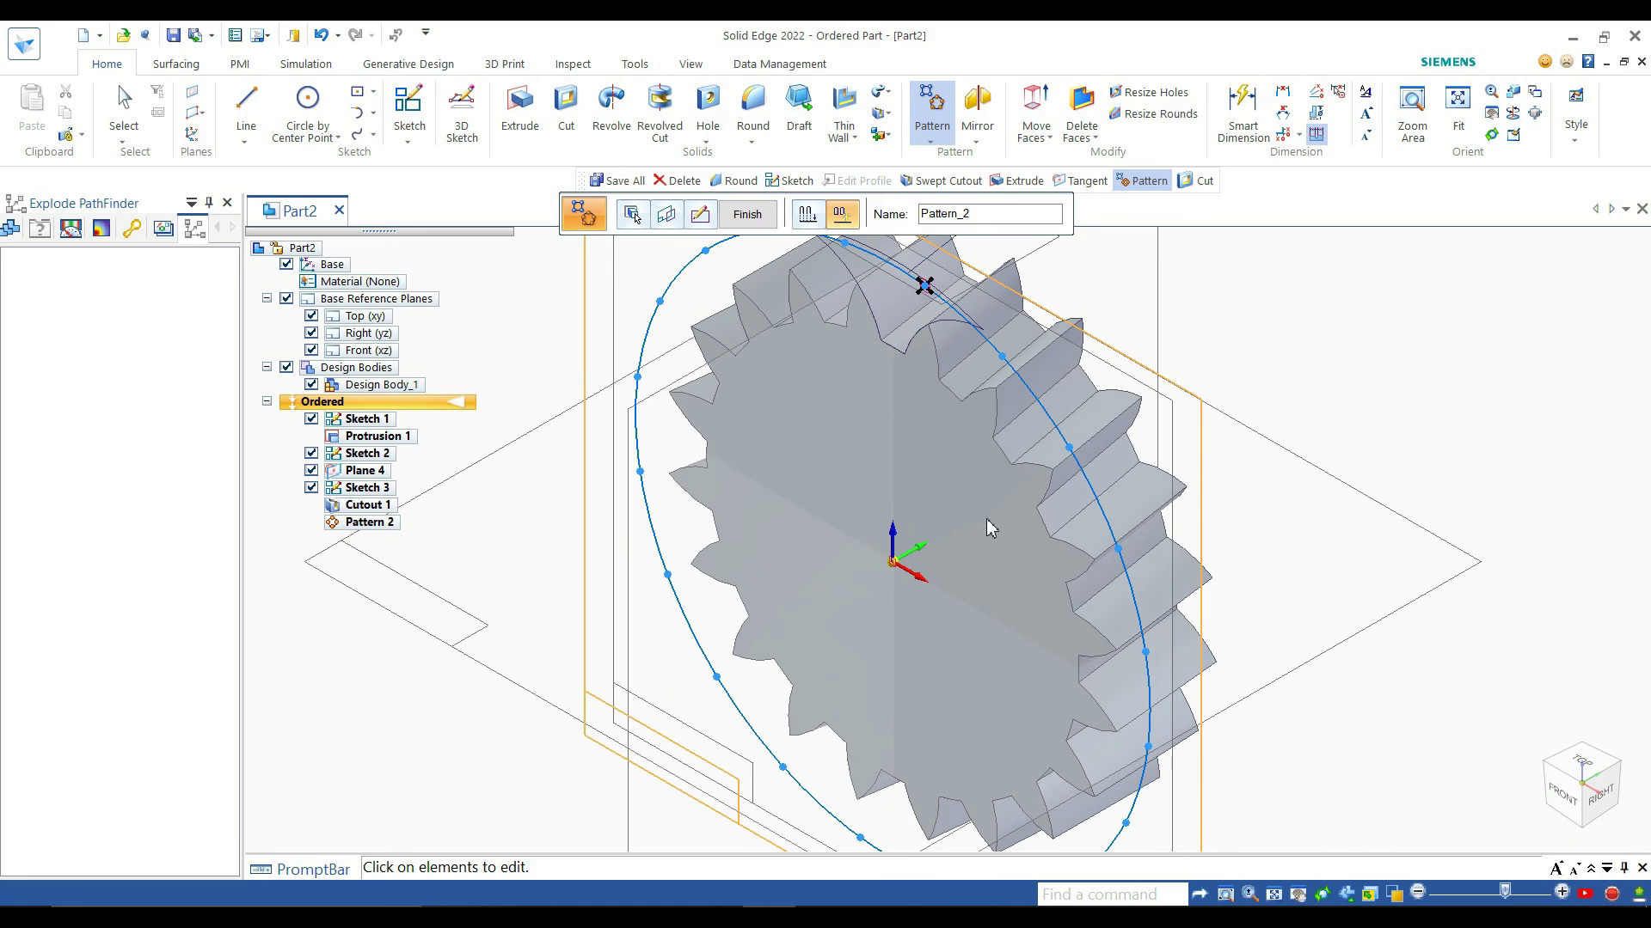
scroll(1191, 476, down, 3)
scroll(1189, 477, up, 2)
scroll(1189, 478, down, 2)
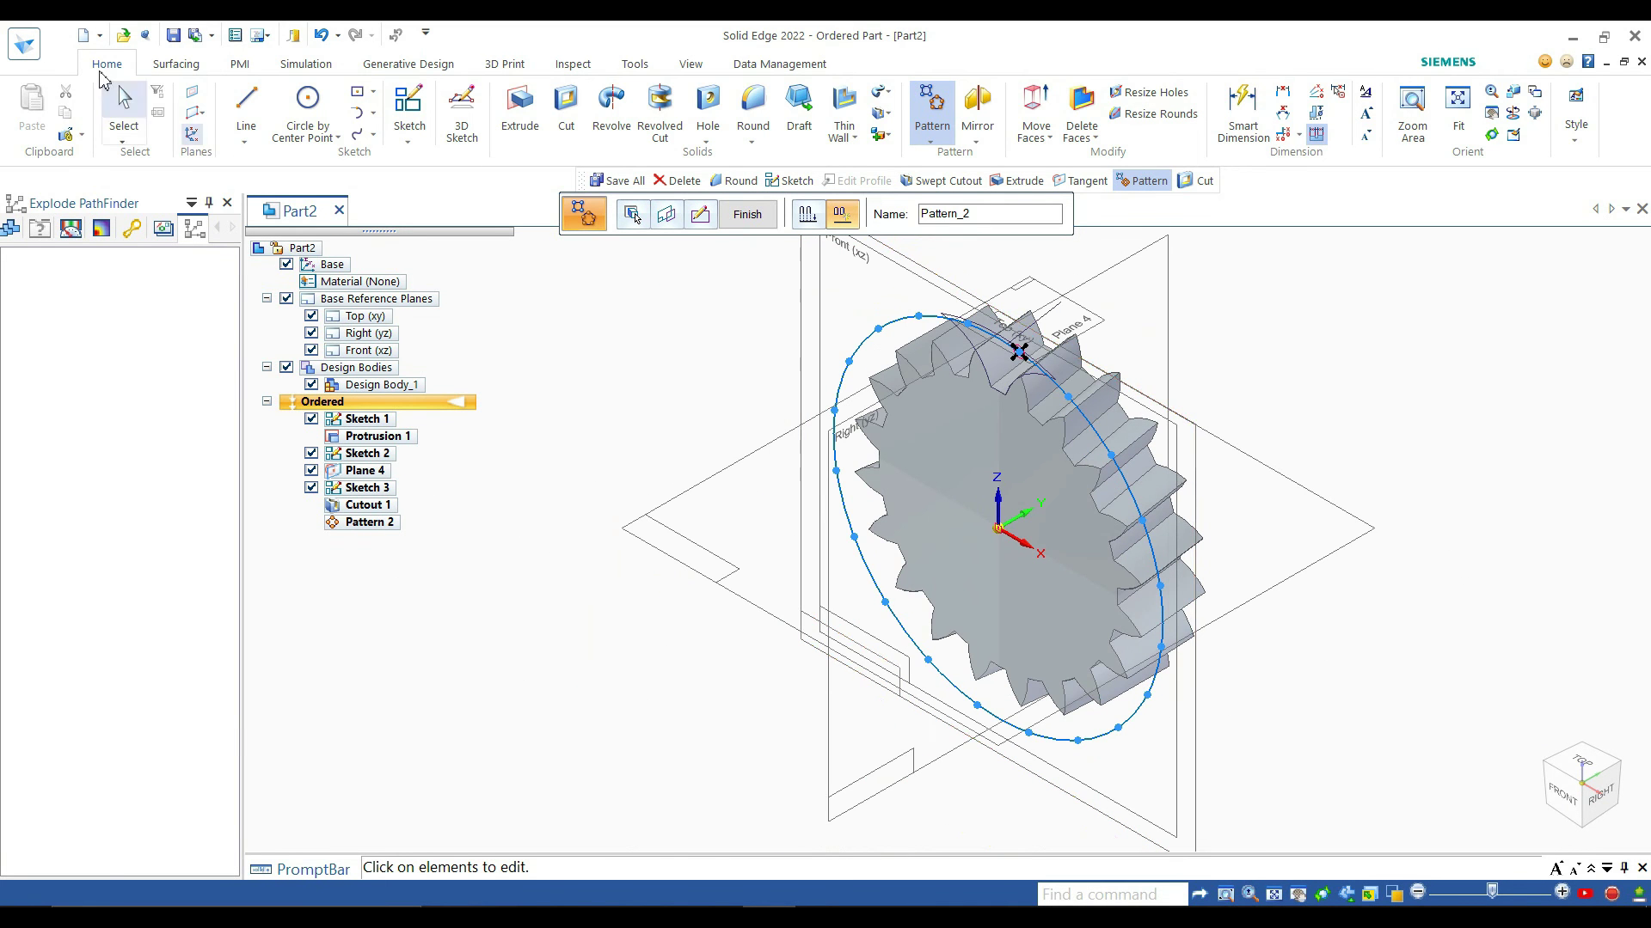
Step: Start a sketch on the Front (xz) plane and draw a circle about 10 mm in diameter centred on the origin
click(408, 103)
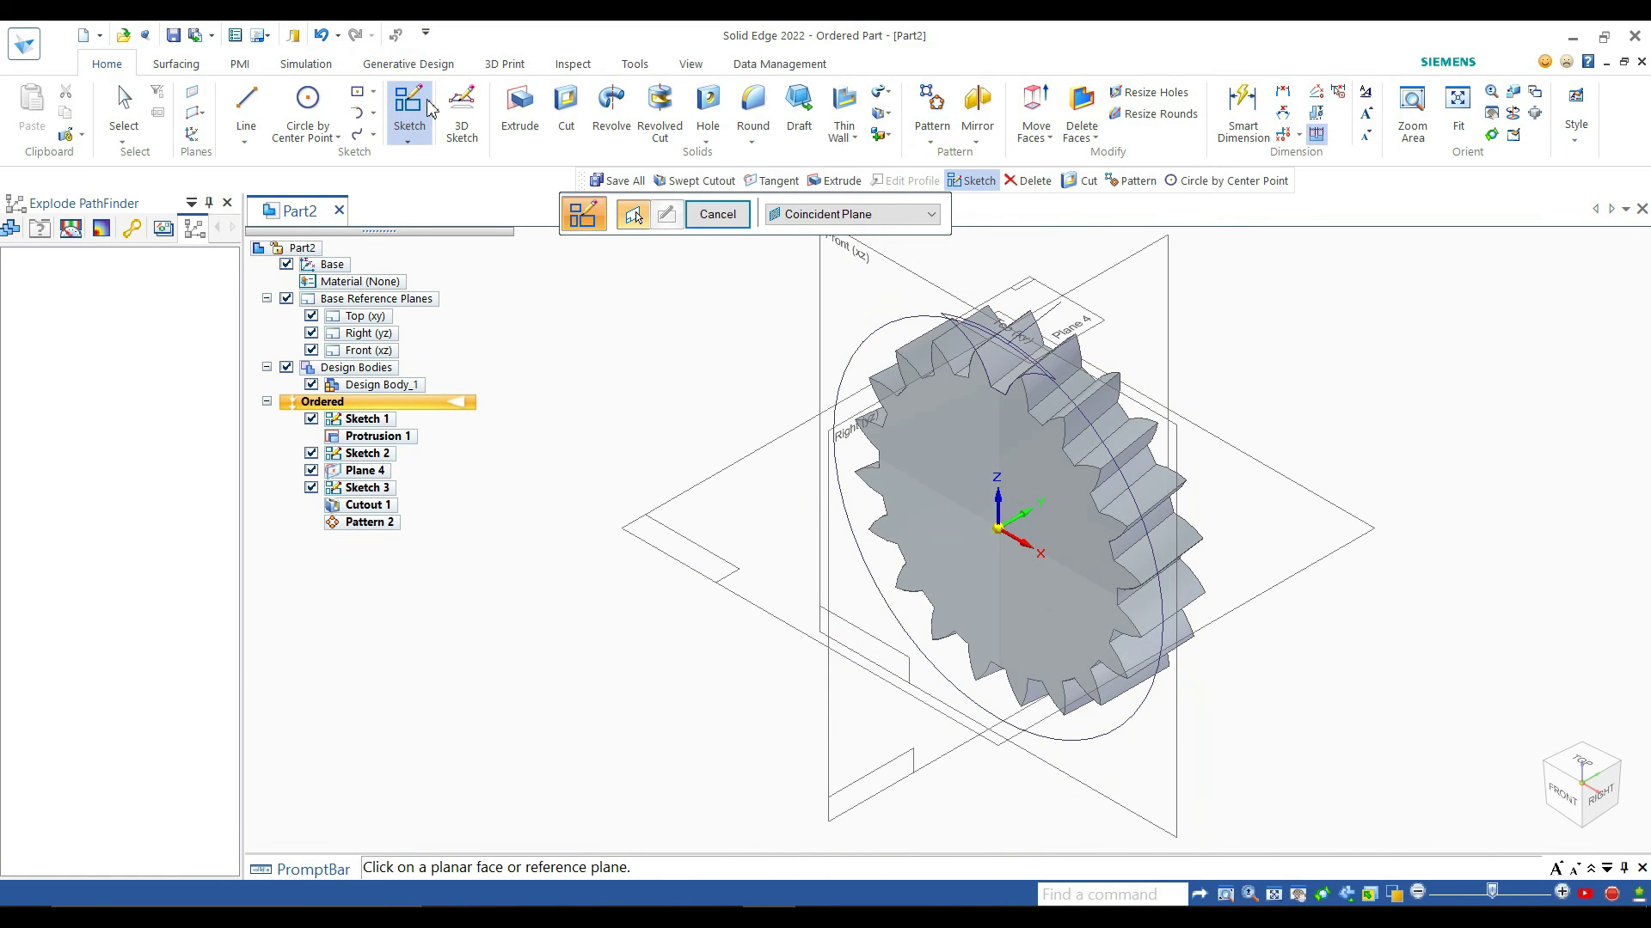
click(875, 264)
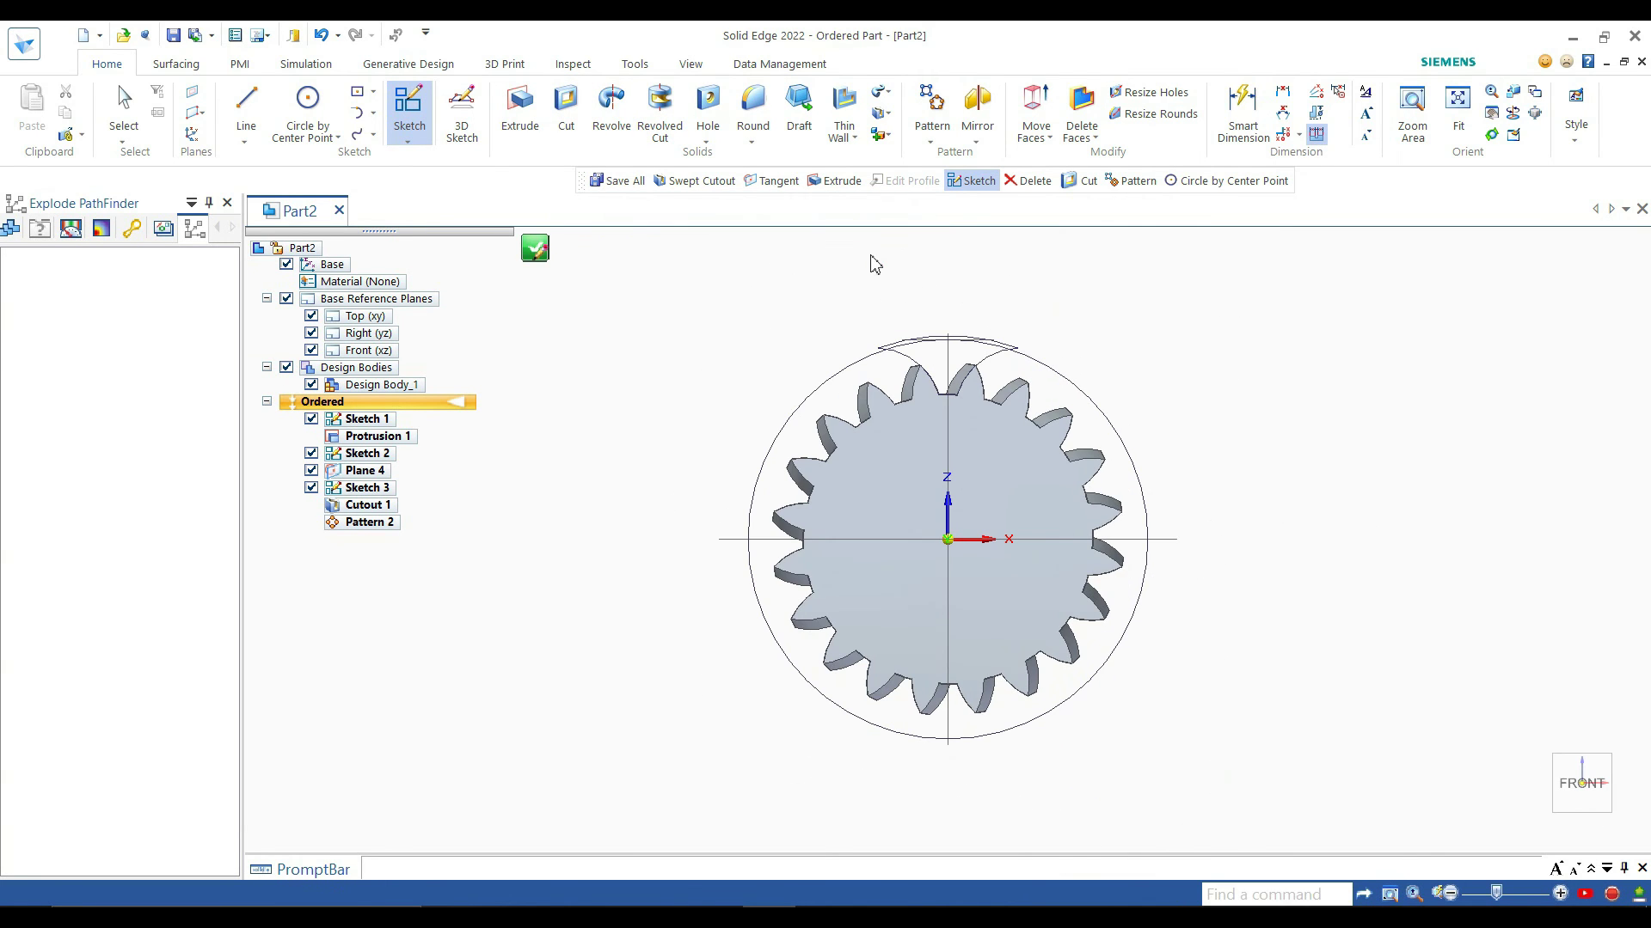
scroll(986, 542, up, 3)
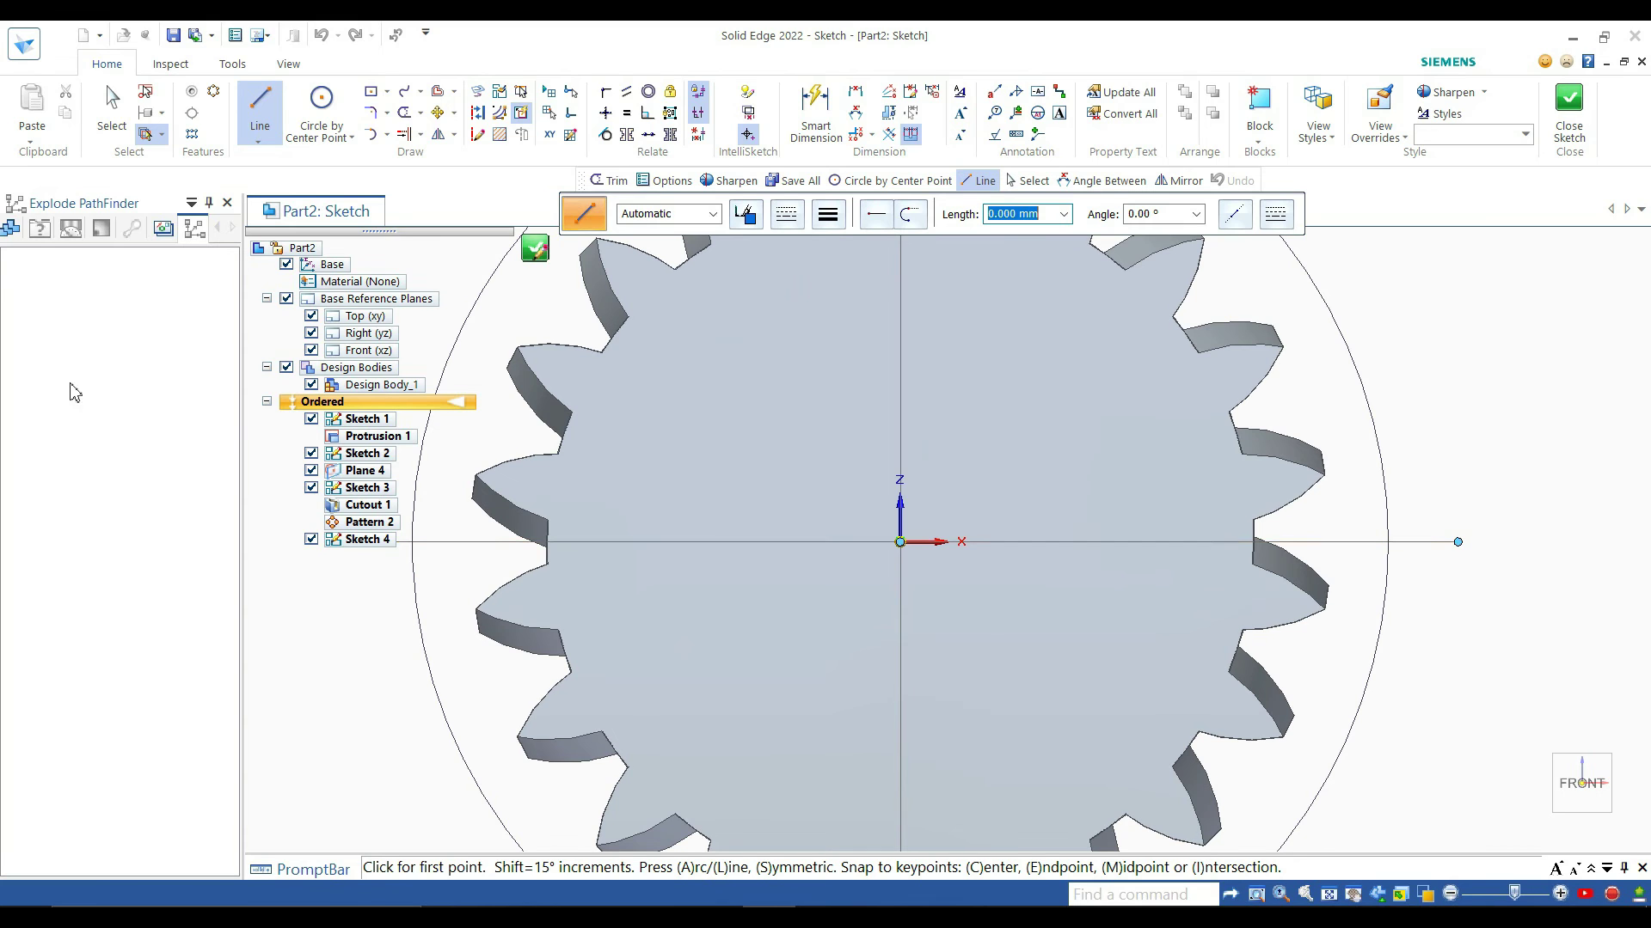
click(320, 100)
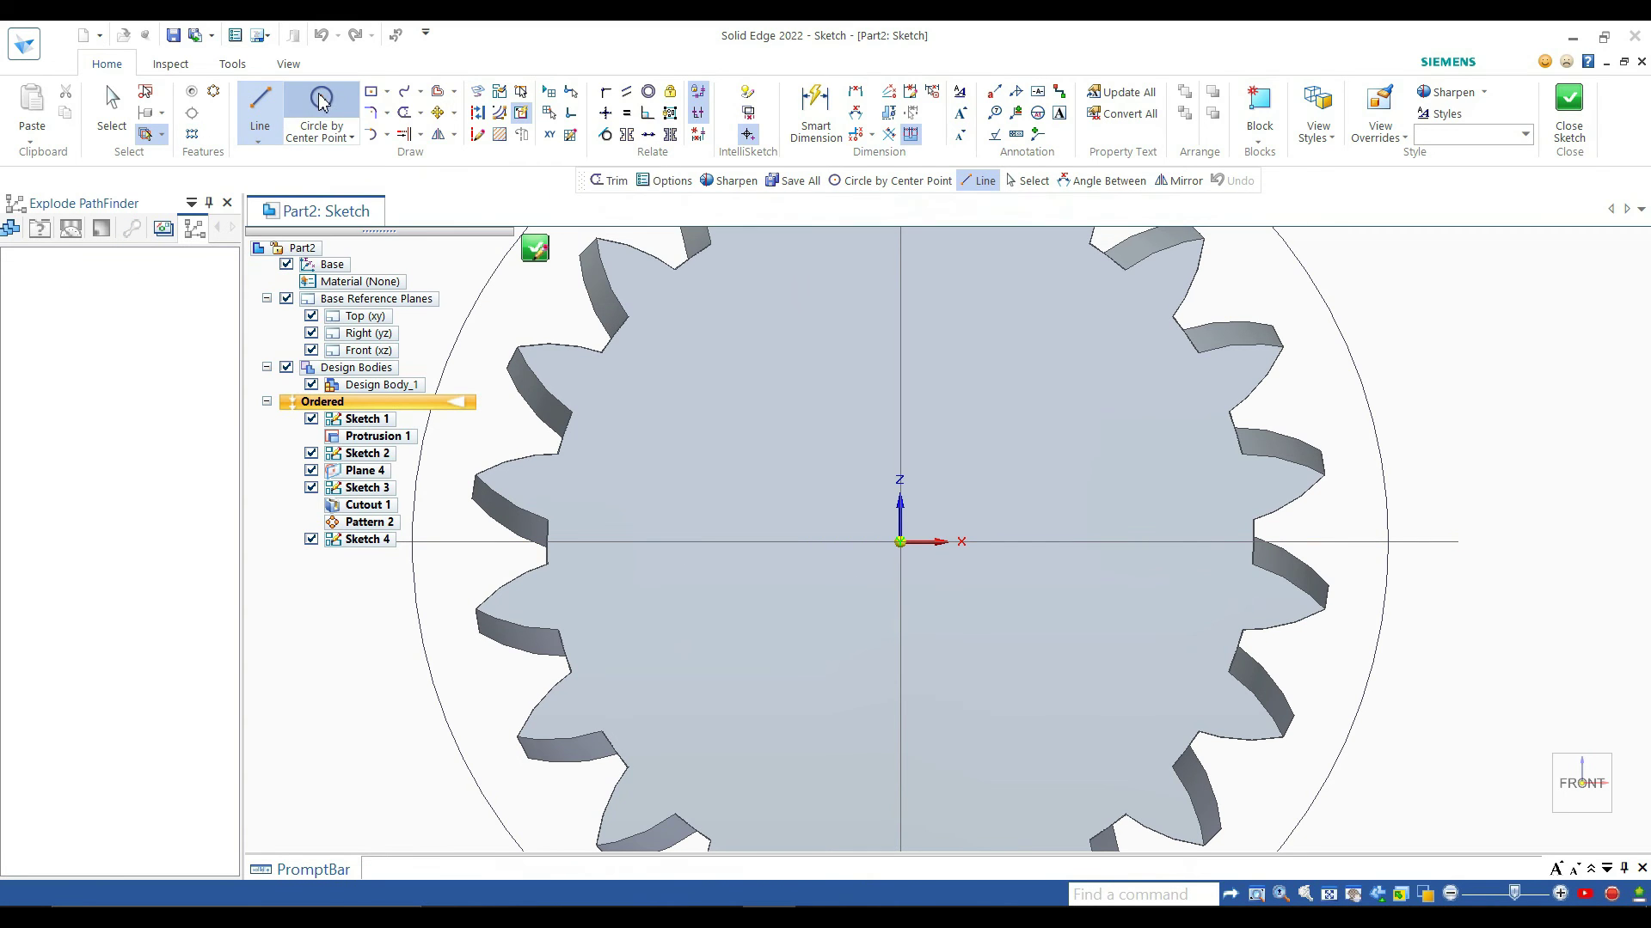
click(900, 541)
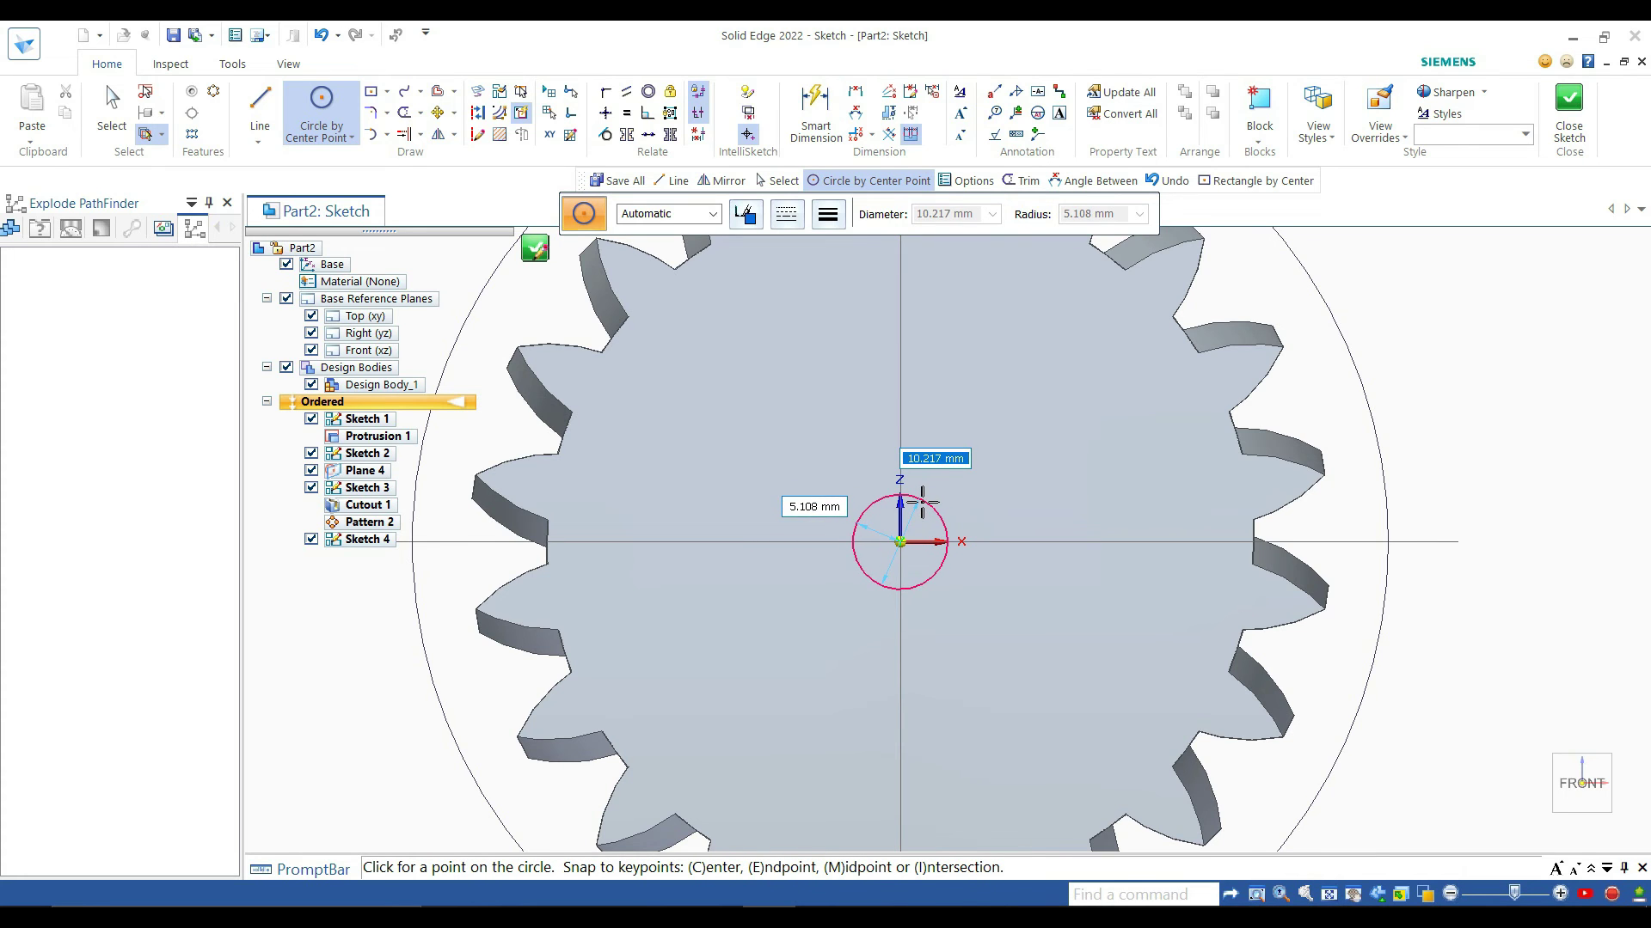
click(922, 502)
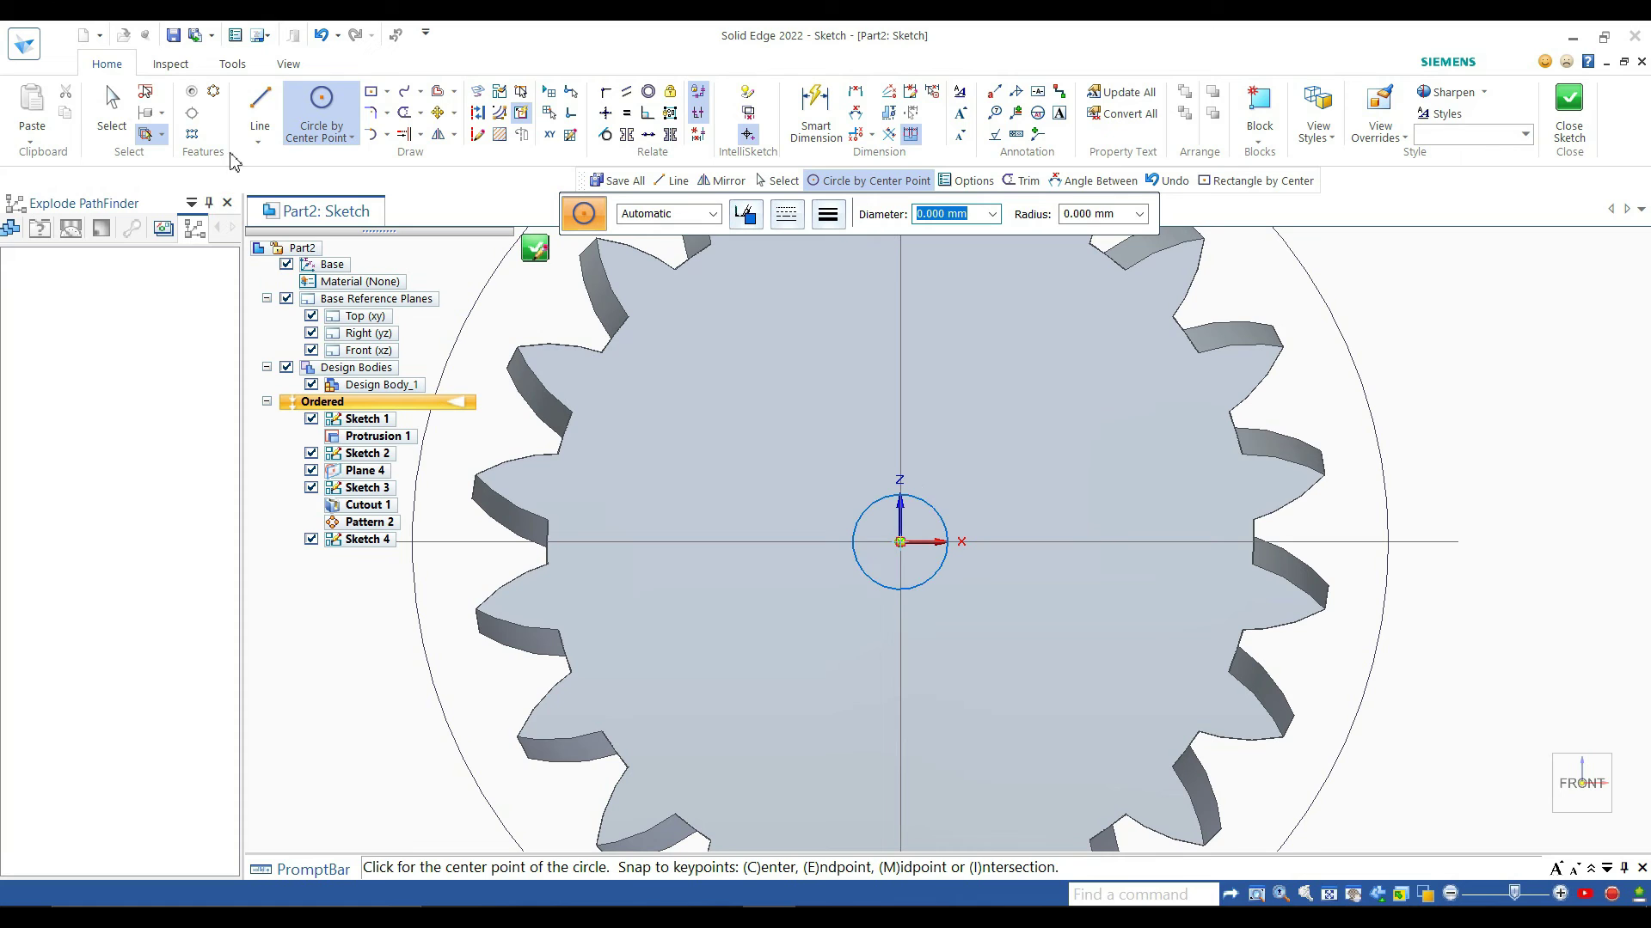
Step: Draw an upright rectangle centred on the origin, about 8 mm wide and 21 mm high
click(375, 97)
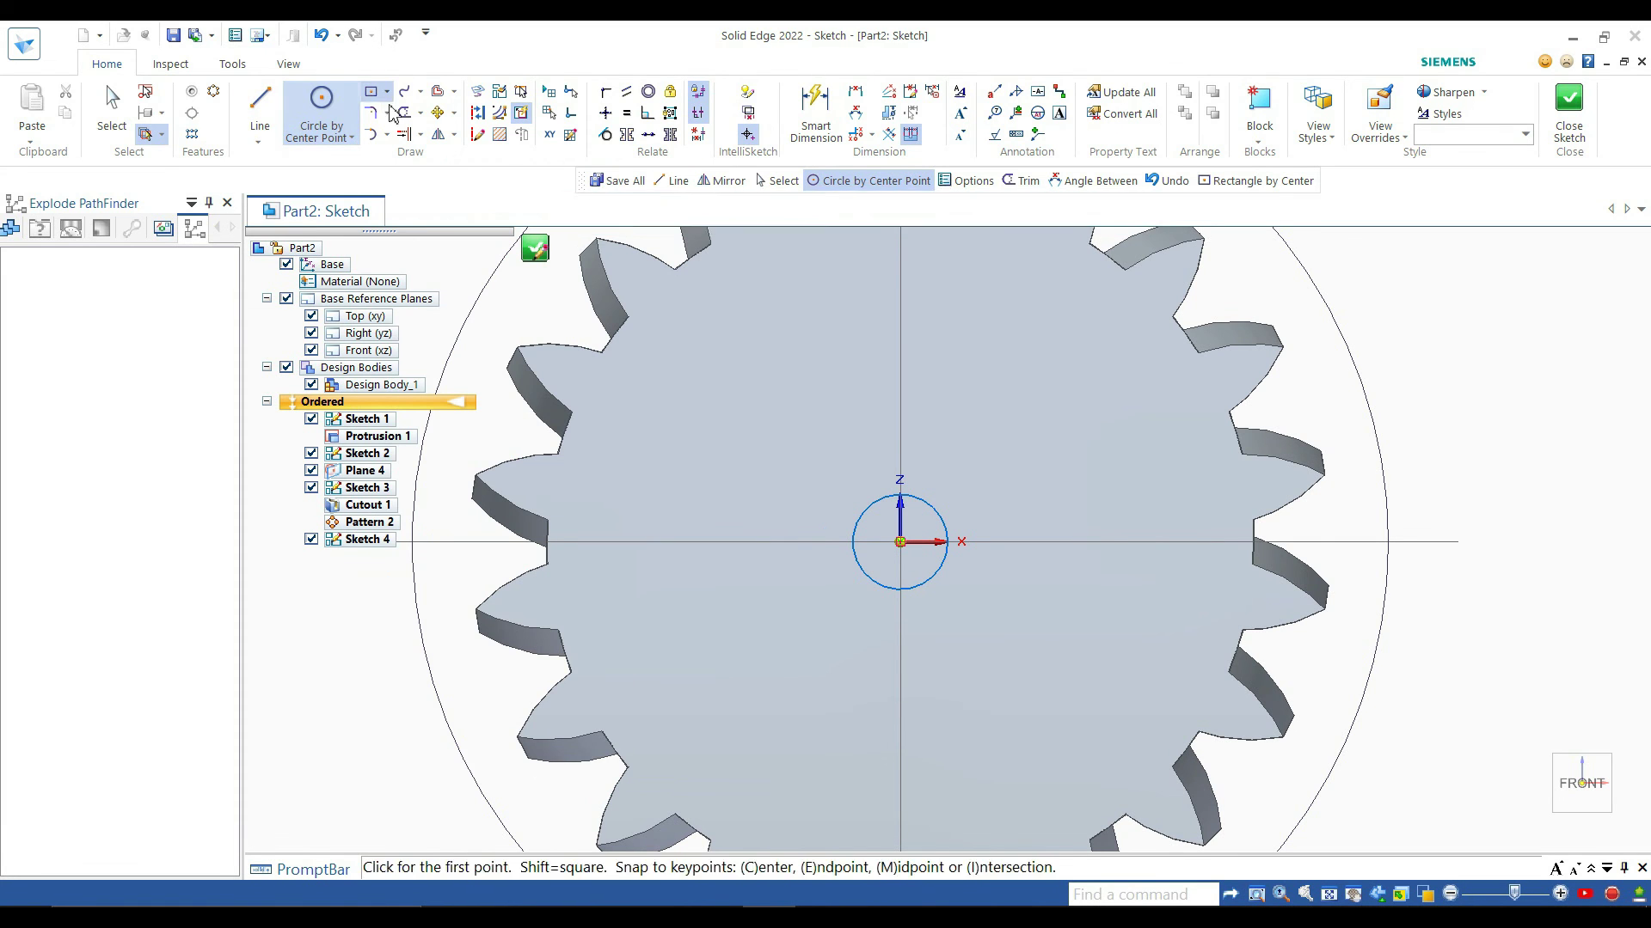
click(900, 542)
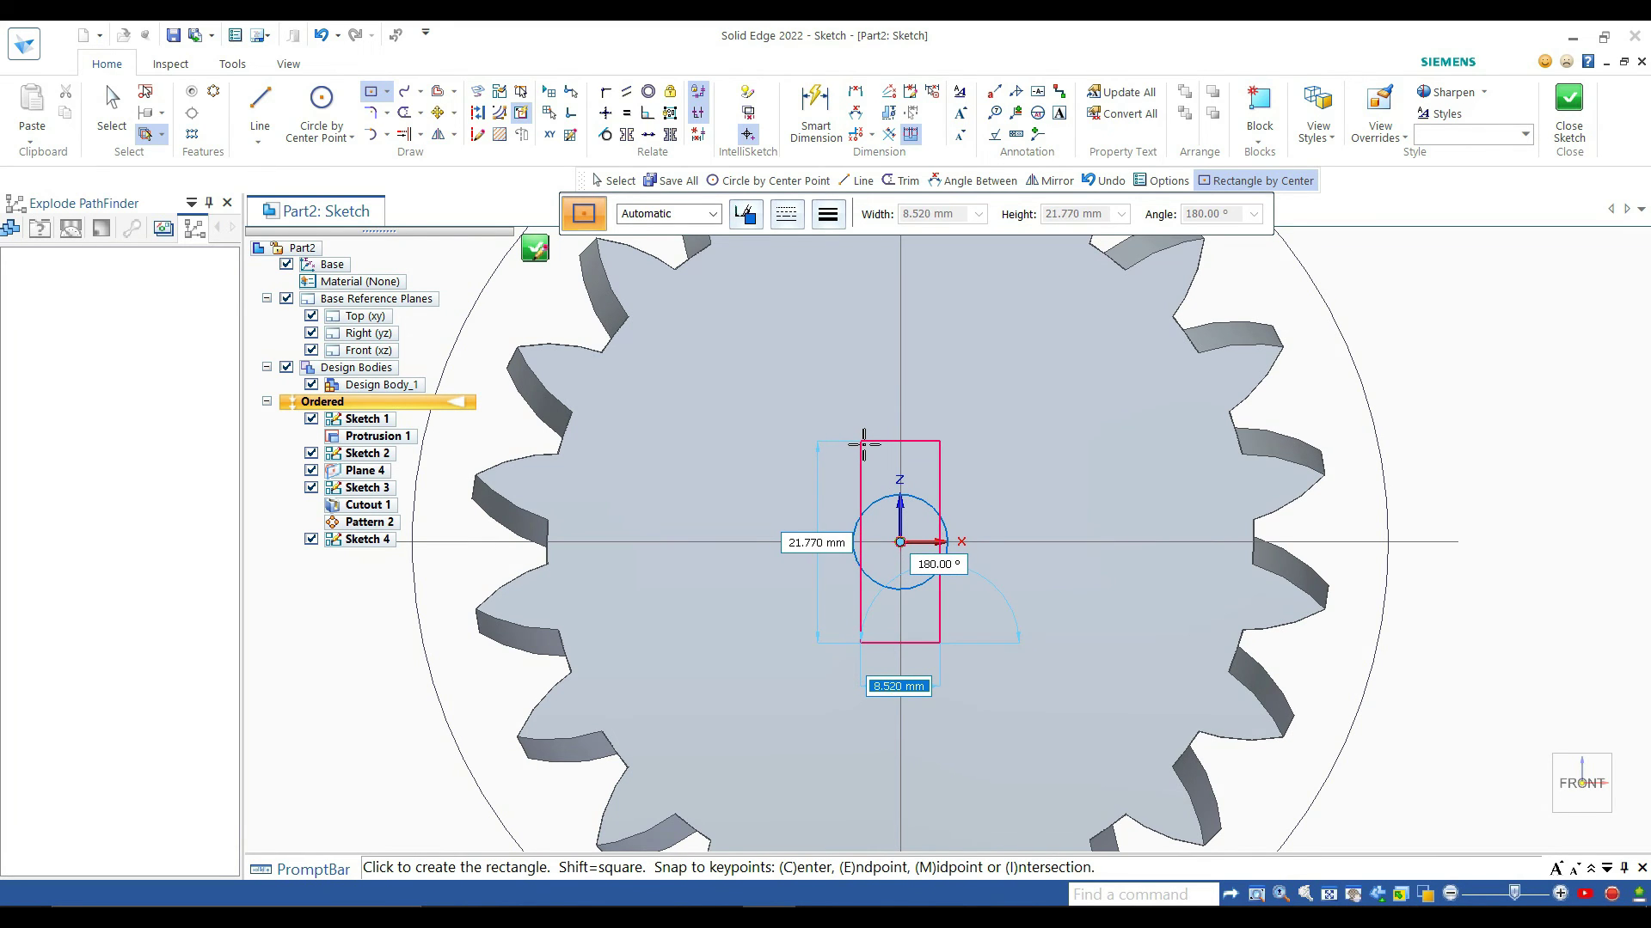
click(866, 447)
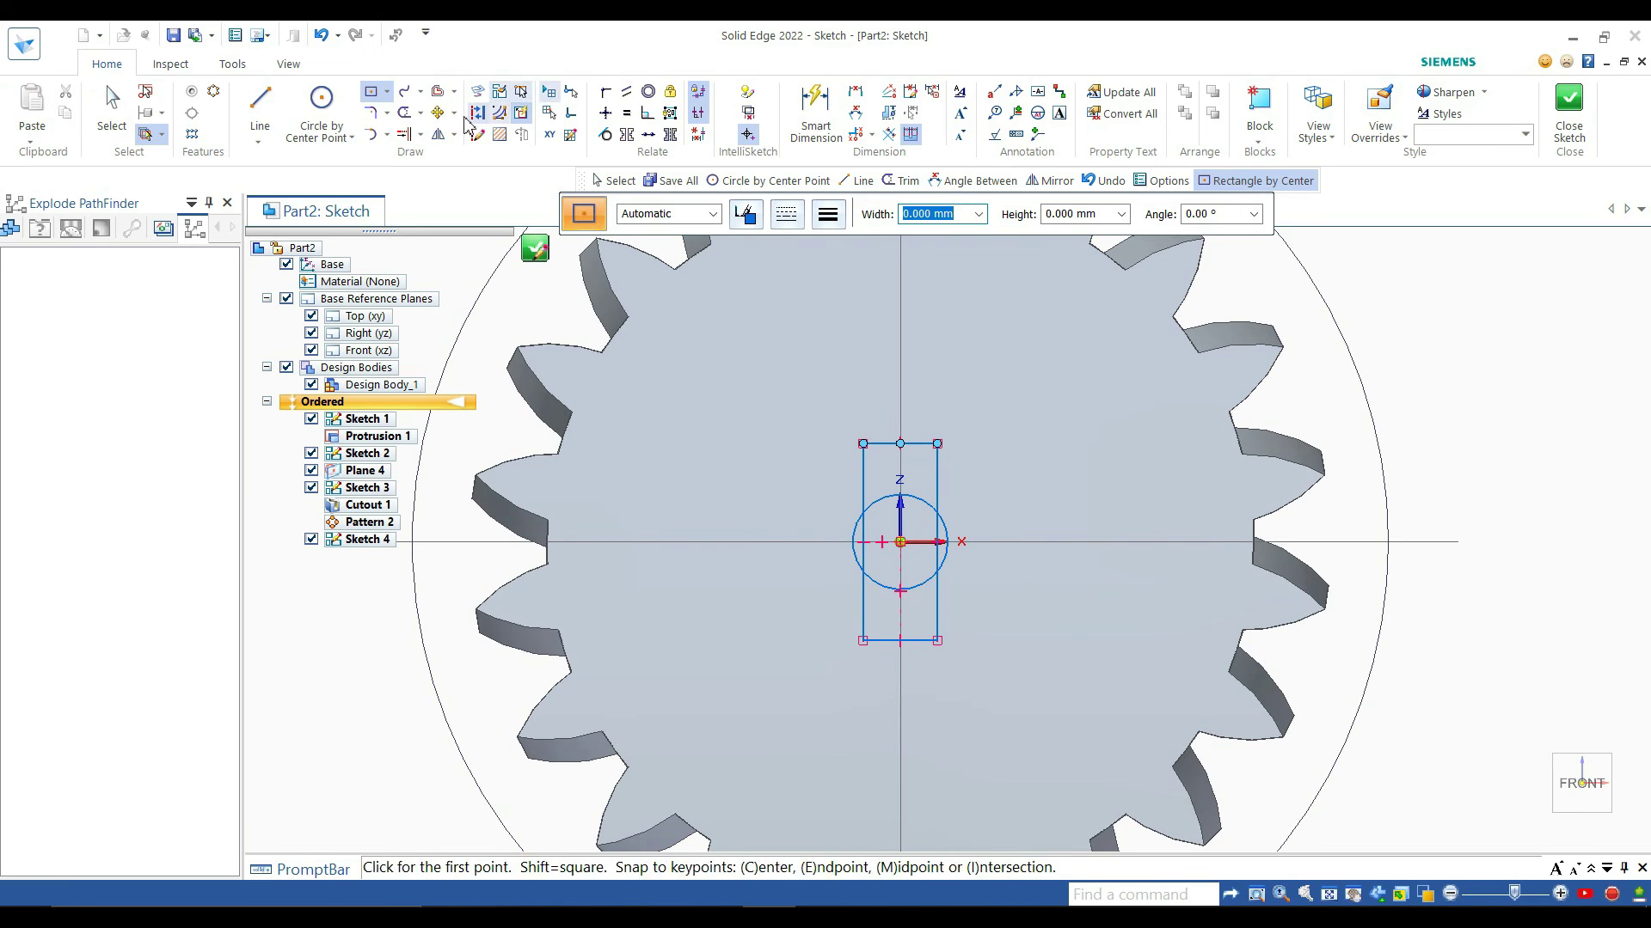
Step: Trim the rectangle's lower portion and the circle's upper arc into one closed bore-and-keyway outline, and close the sketch
click(404, 112)
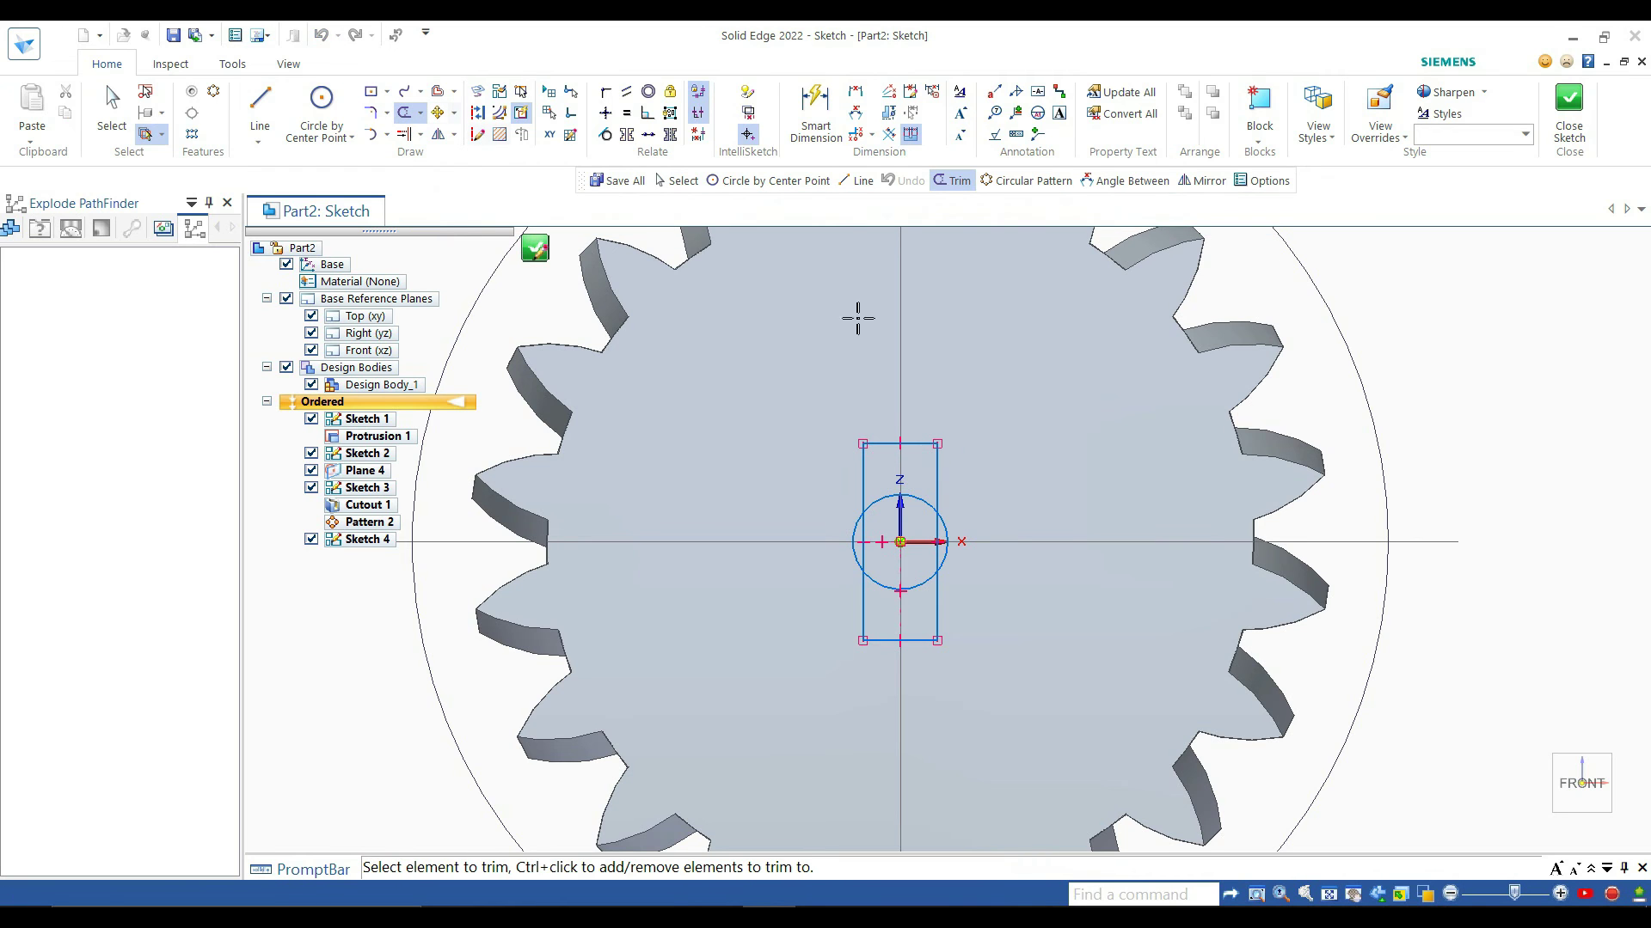
mouse_move(855, 608)
mouse_down()
mouse_move(970, 610)
mouse_move(929, 628)
mouse_move(949, 513)
mouse_move(886, 625)
mouse_move(926, 660)
mouse_up()
scroll(927, 537, down, 3)
scroll(920, 524, up, 8)
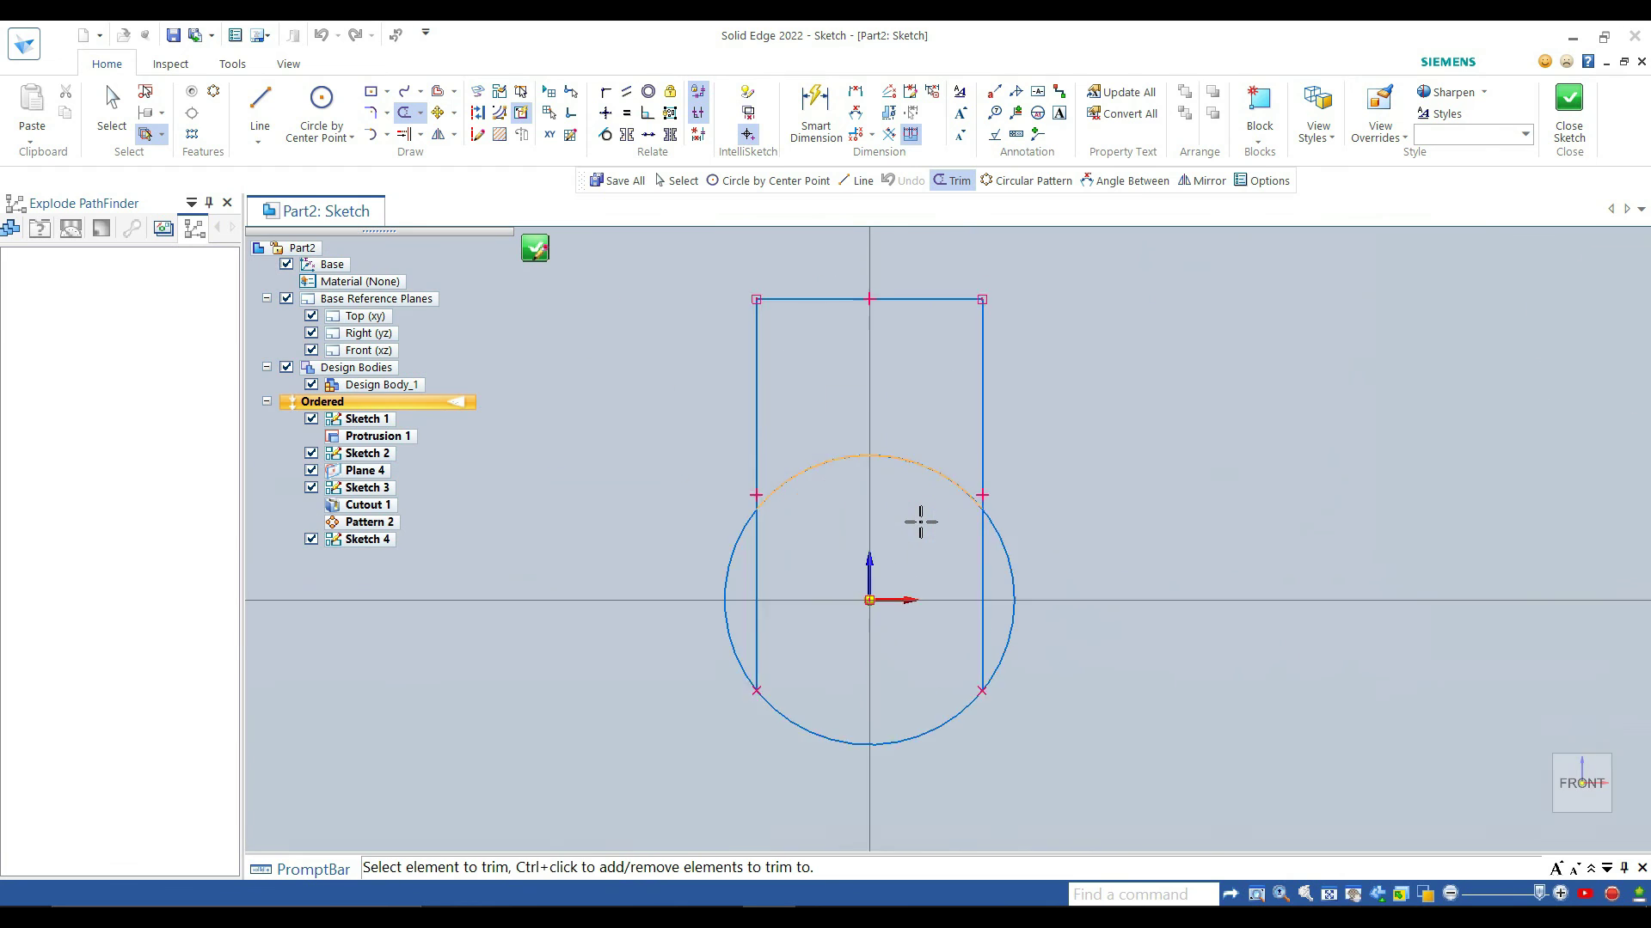
drag(653, 579, 683, 595)
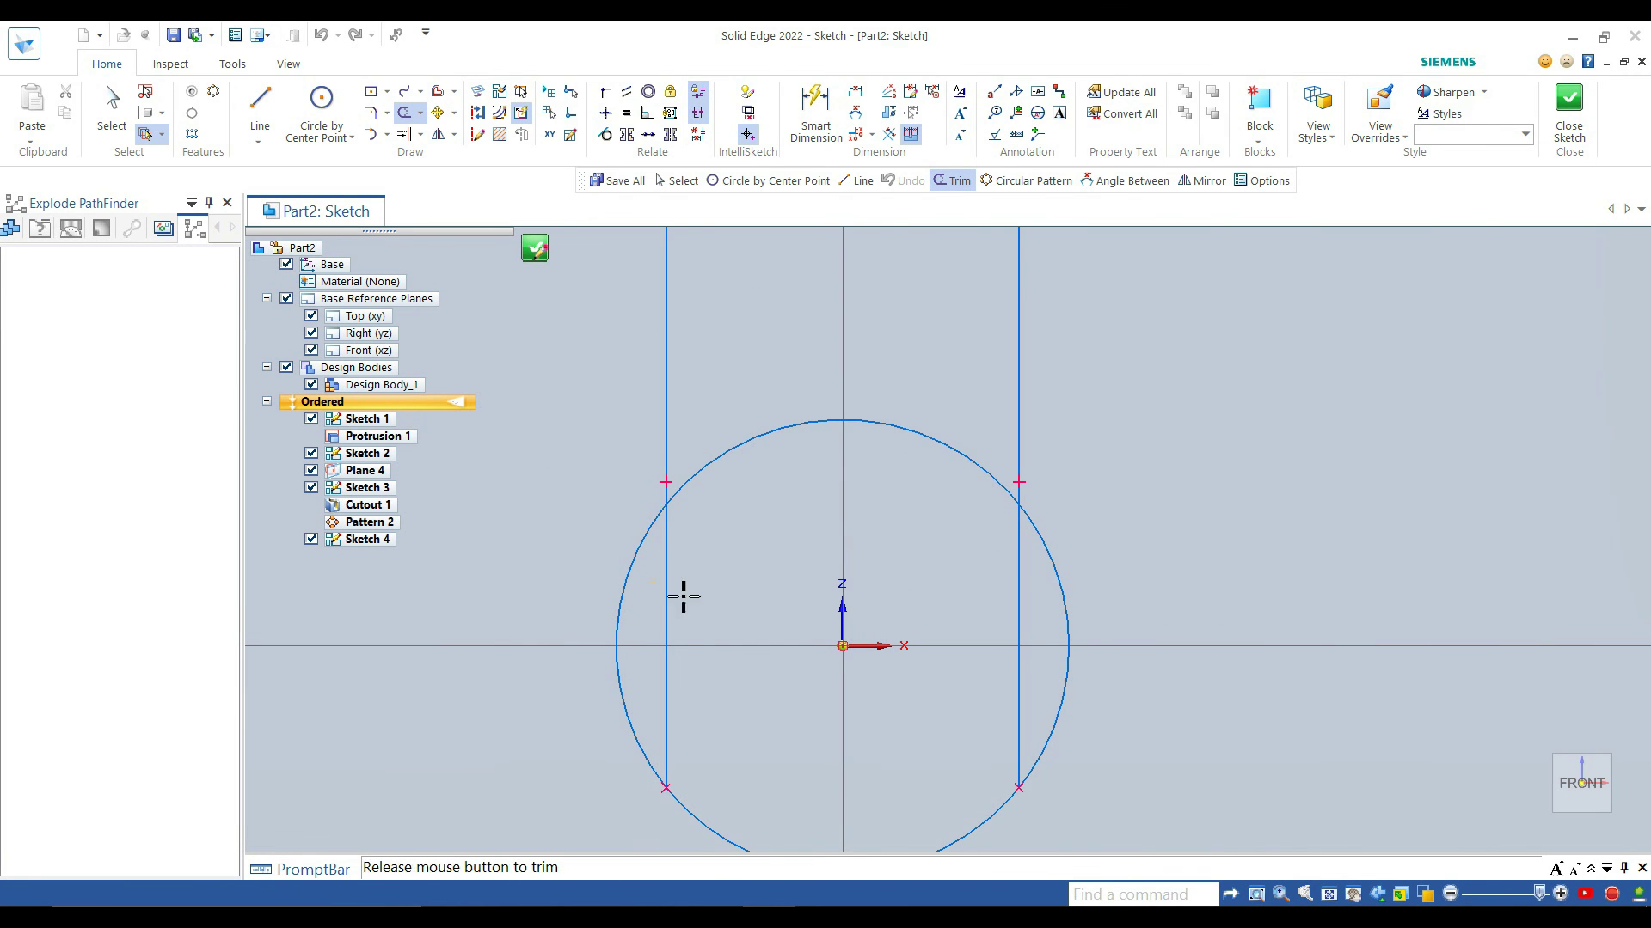
drag(671, 702, 674, 707)
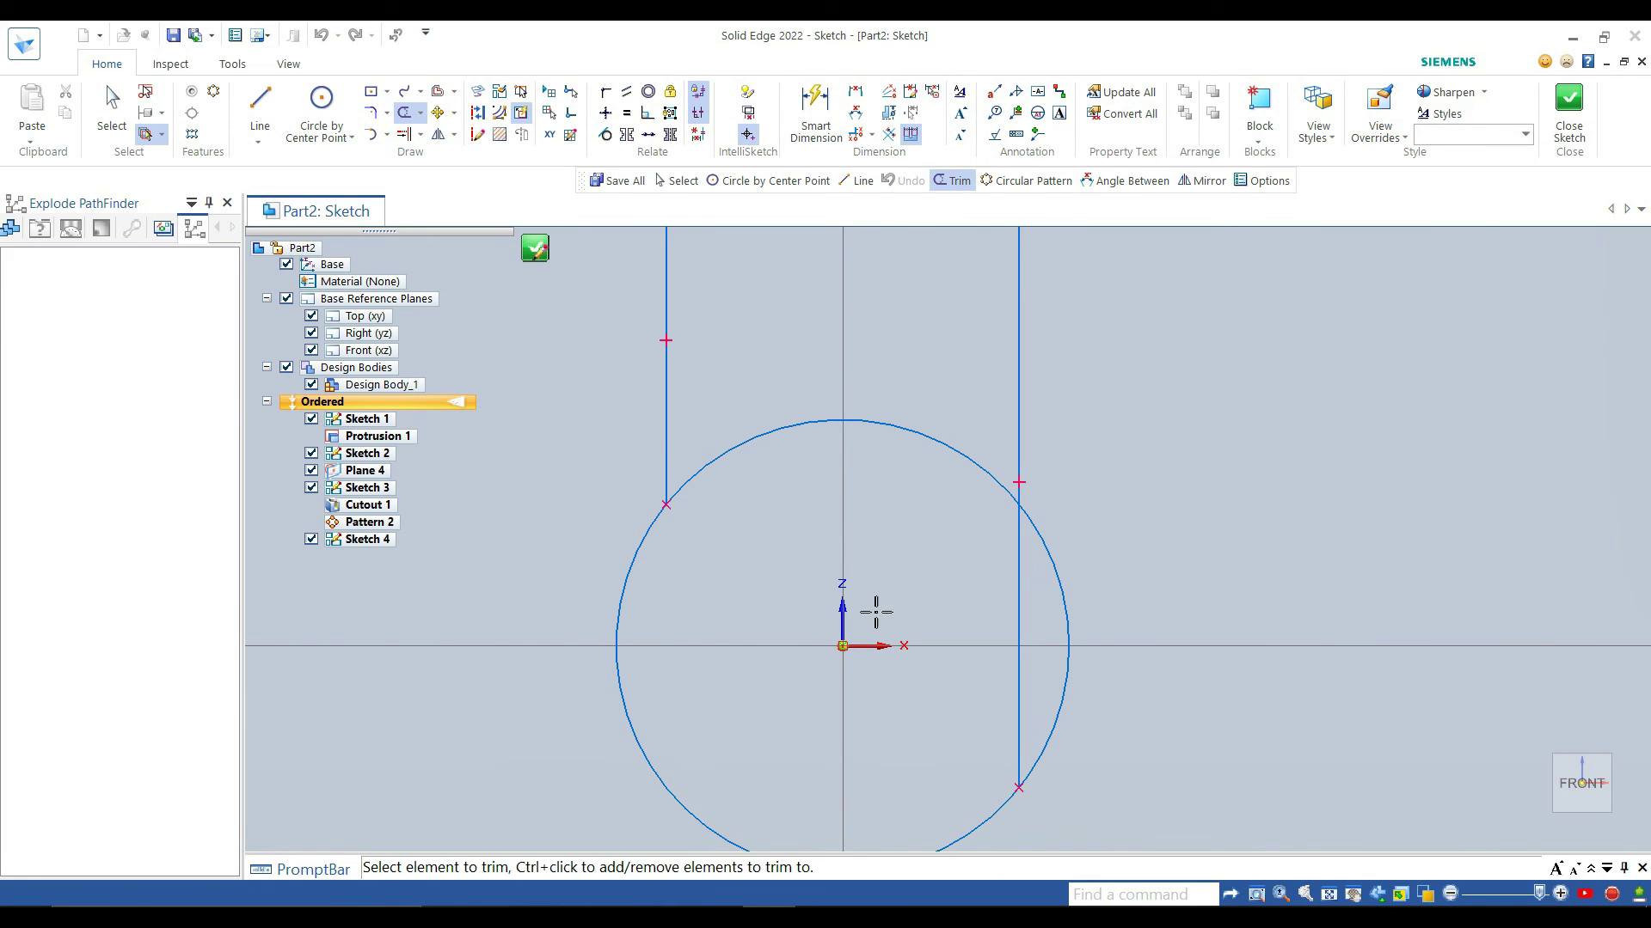
drag(876, 612, 962, 564)
drag(1042, 696, 978, 700)
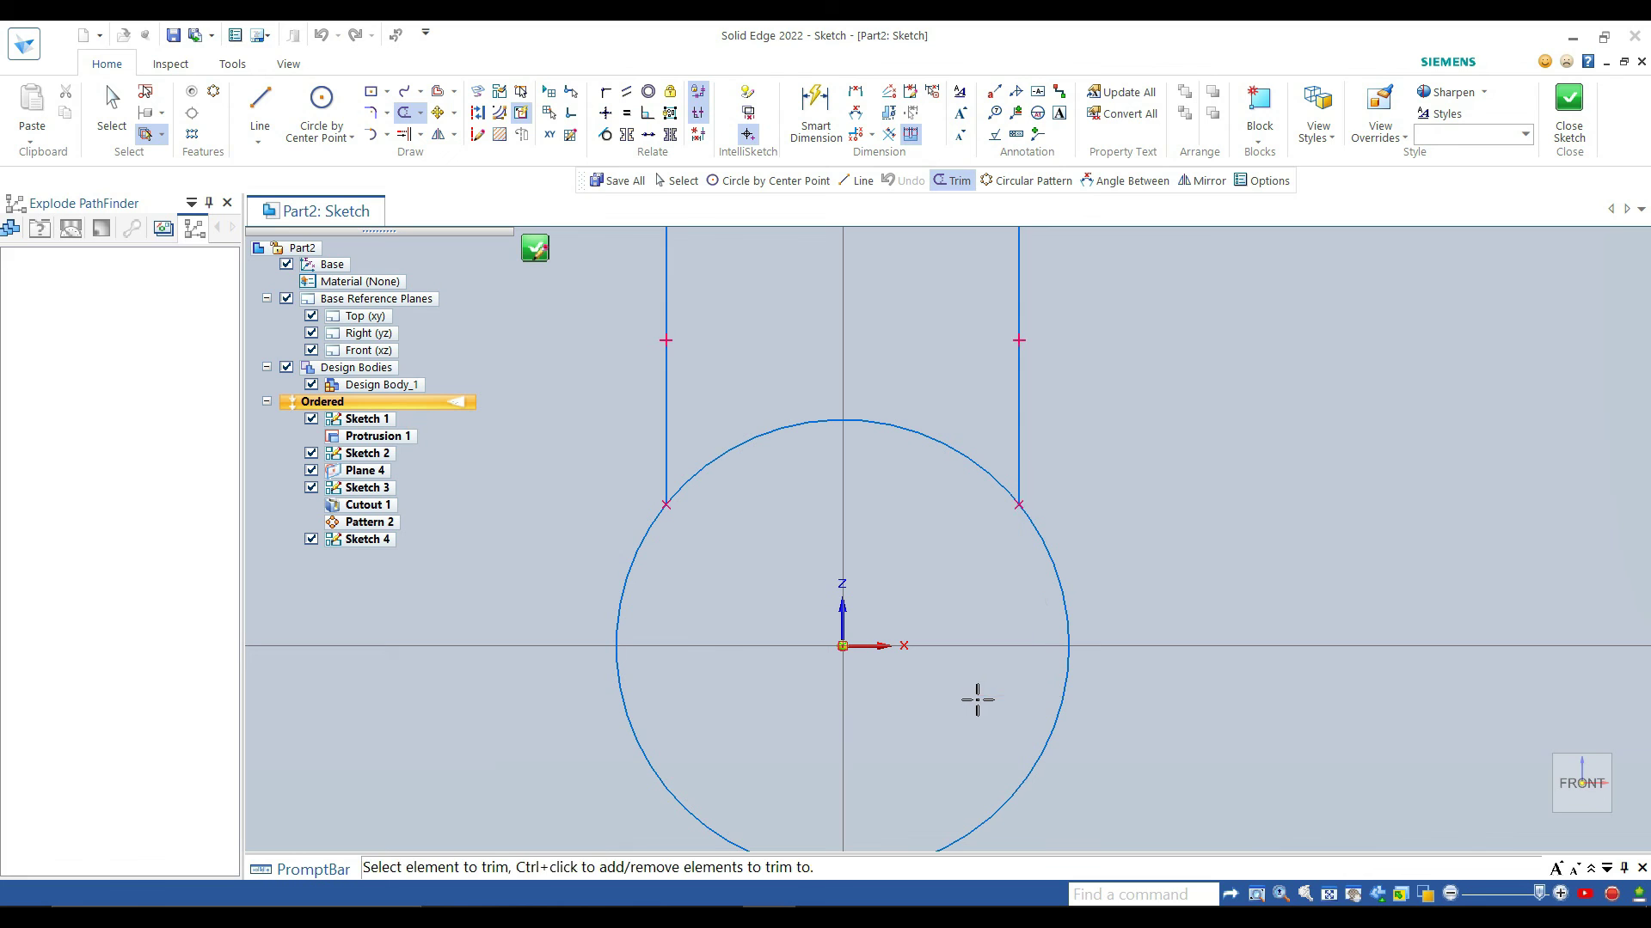
mouse_move(896, 380)
mouse_down()
mouse_move(847, 449)
mouse_move(760, 405)
mouse_up()
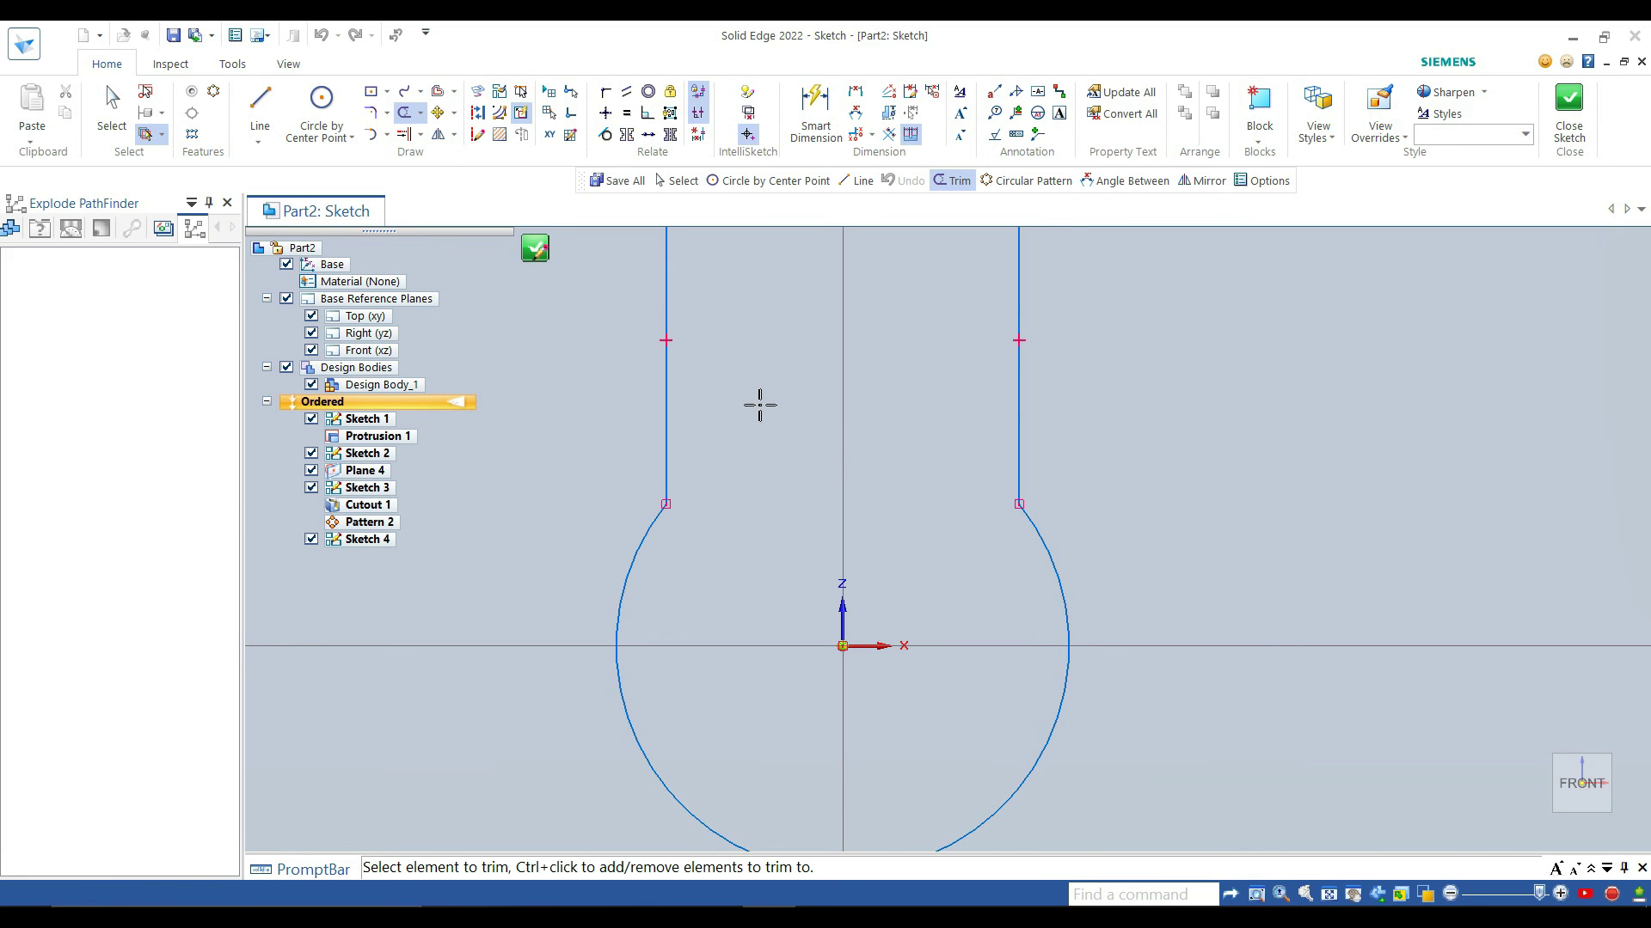
scroll(843, 412, down, 4)
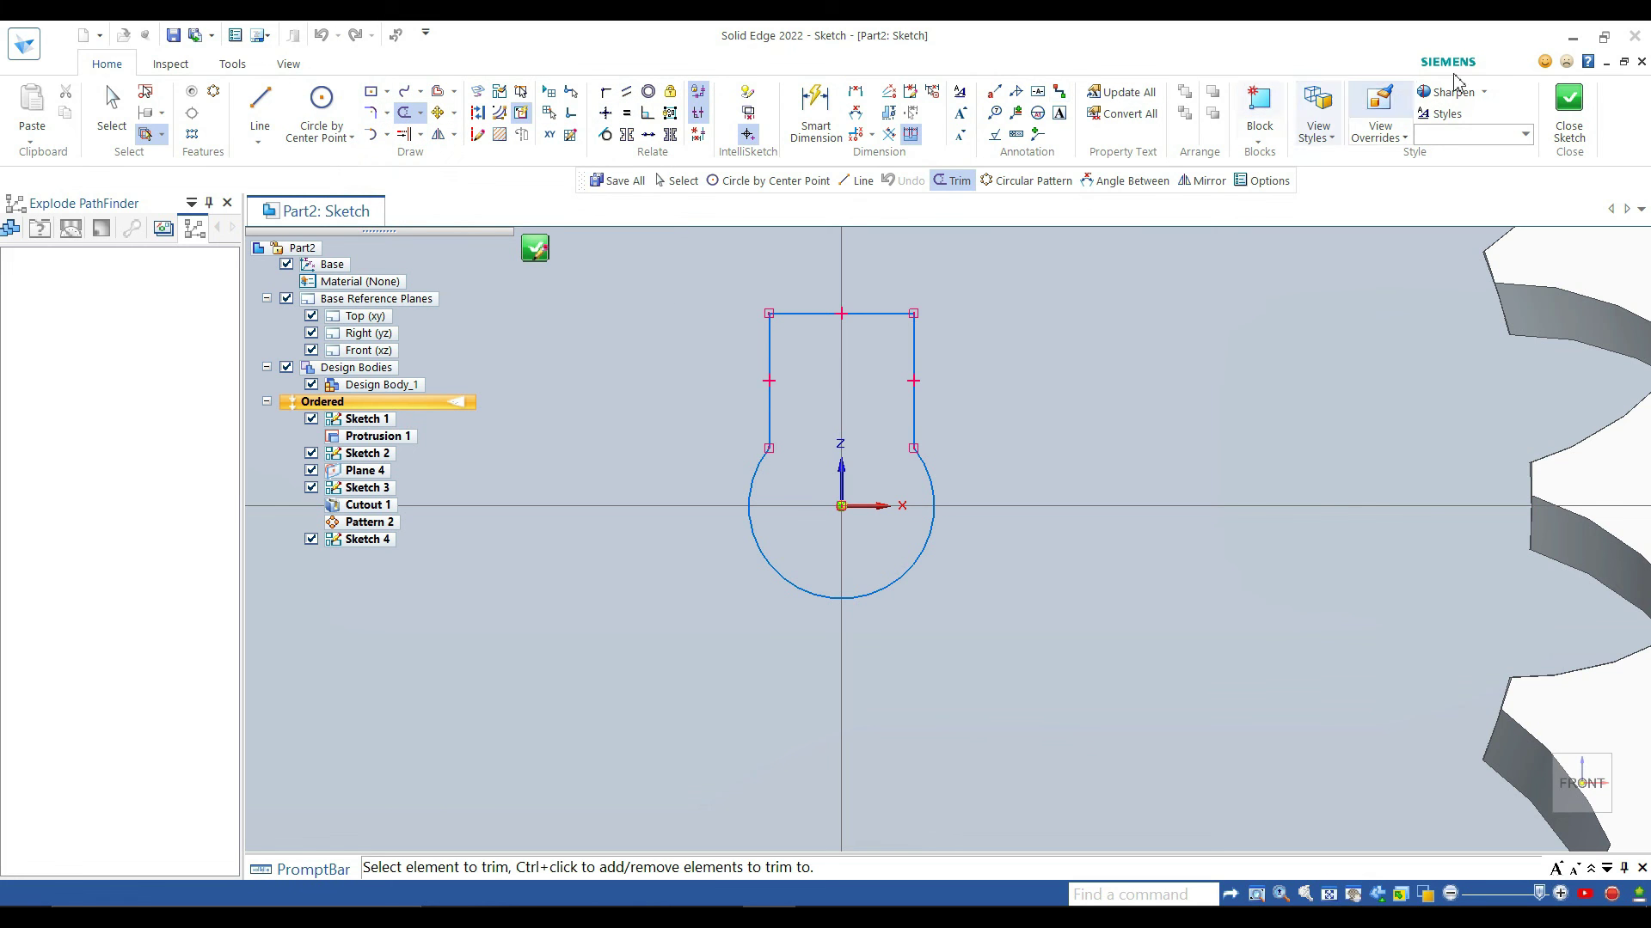
click(1570, 107)
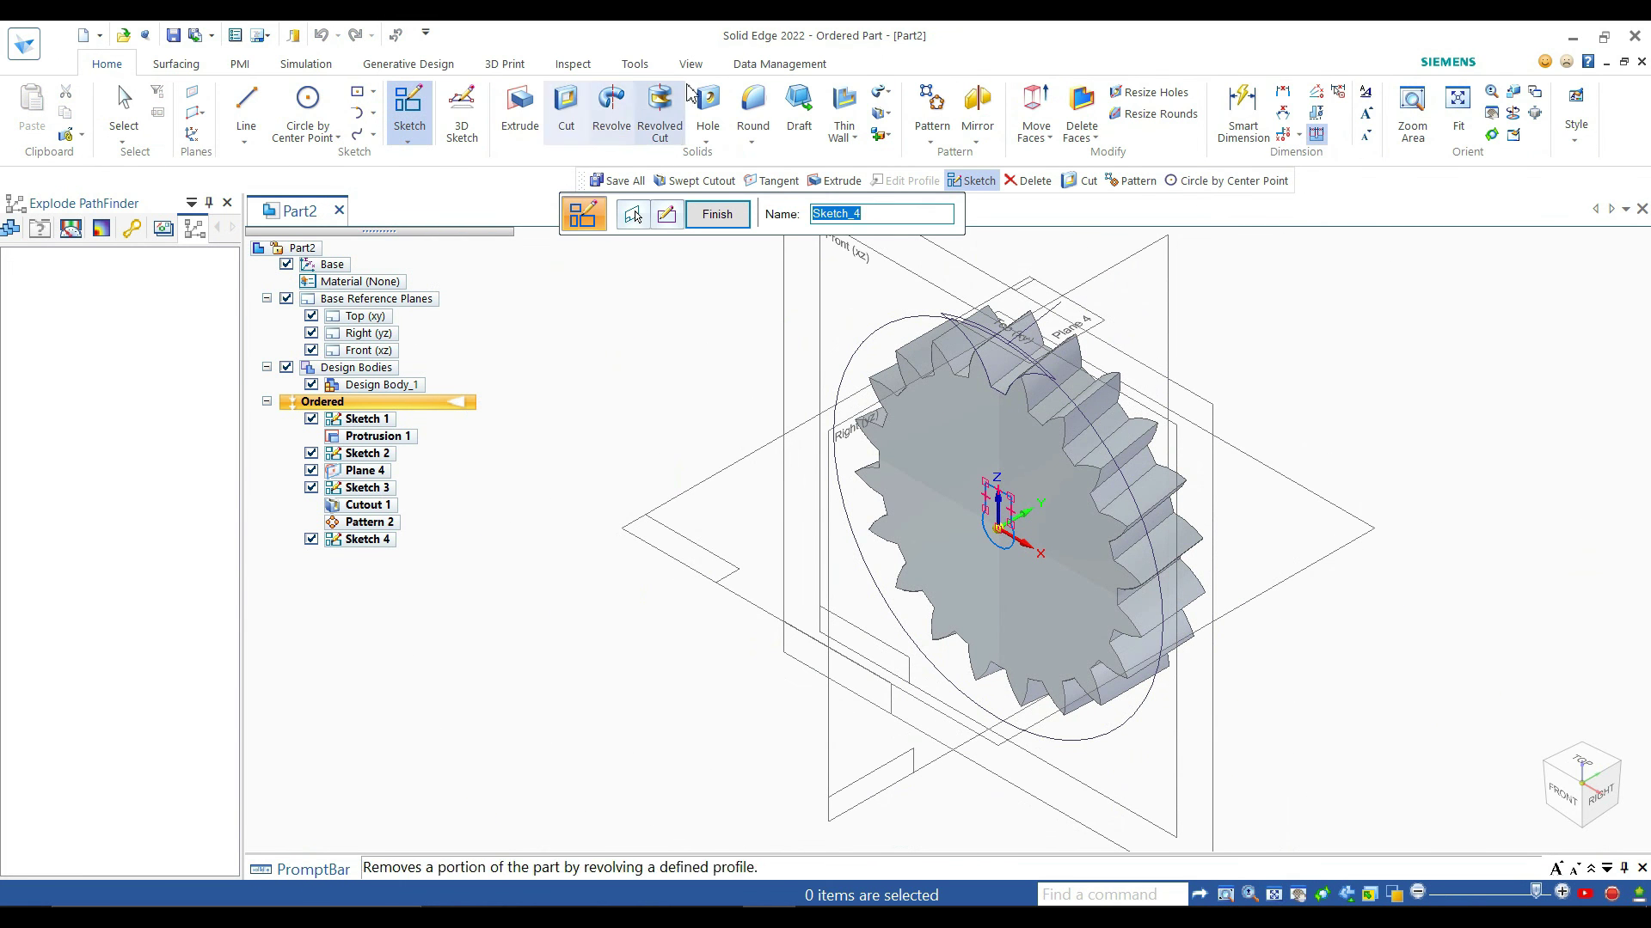
Step: Cut the closed bore-and-keyway sketch 20 mm deep through the gear body, on the side towards the teeth
click(568, 121)
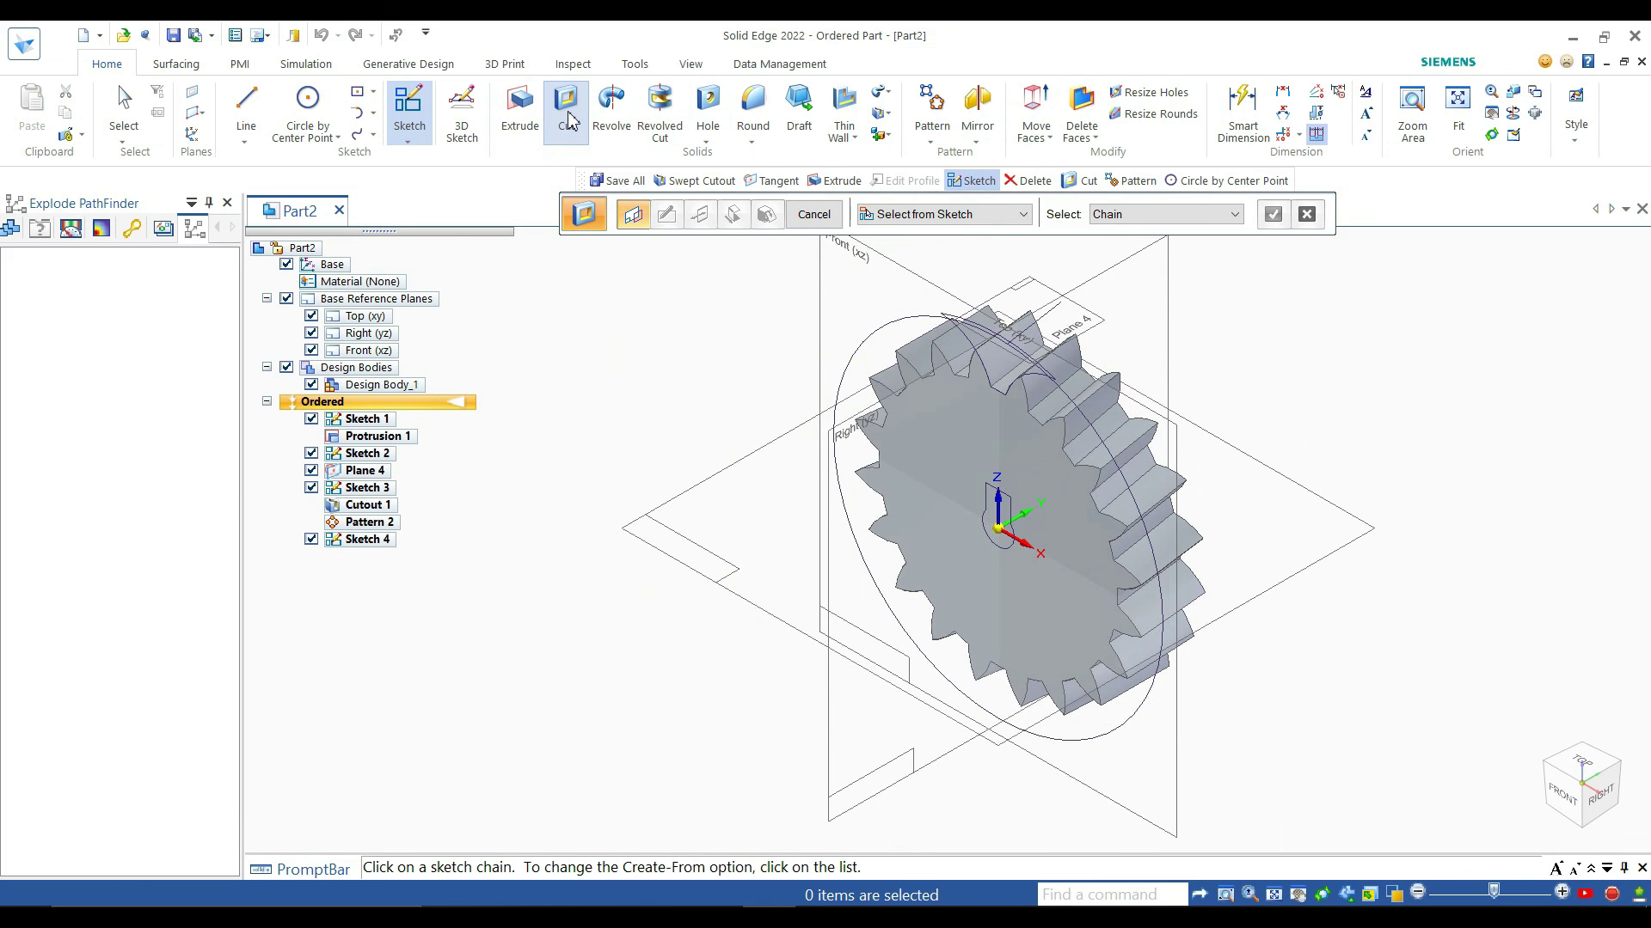
click(1010, 518)
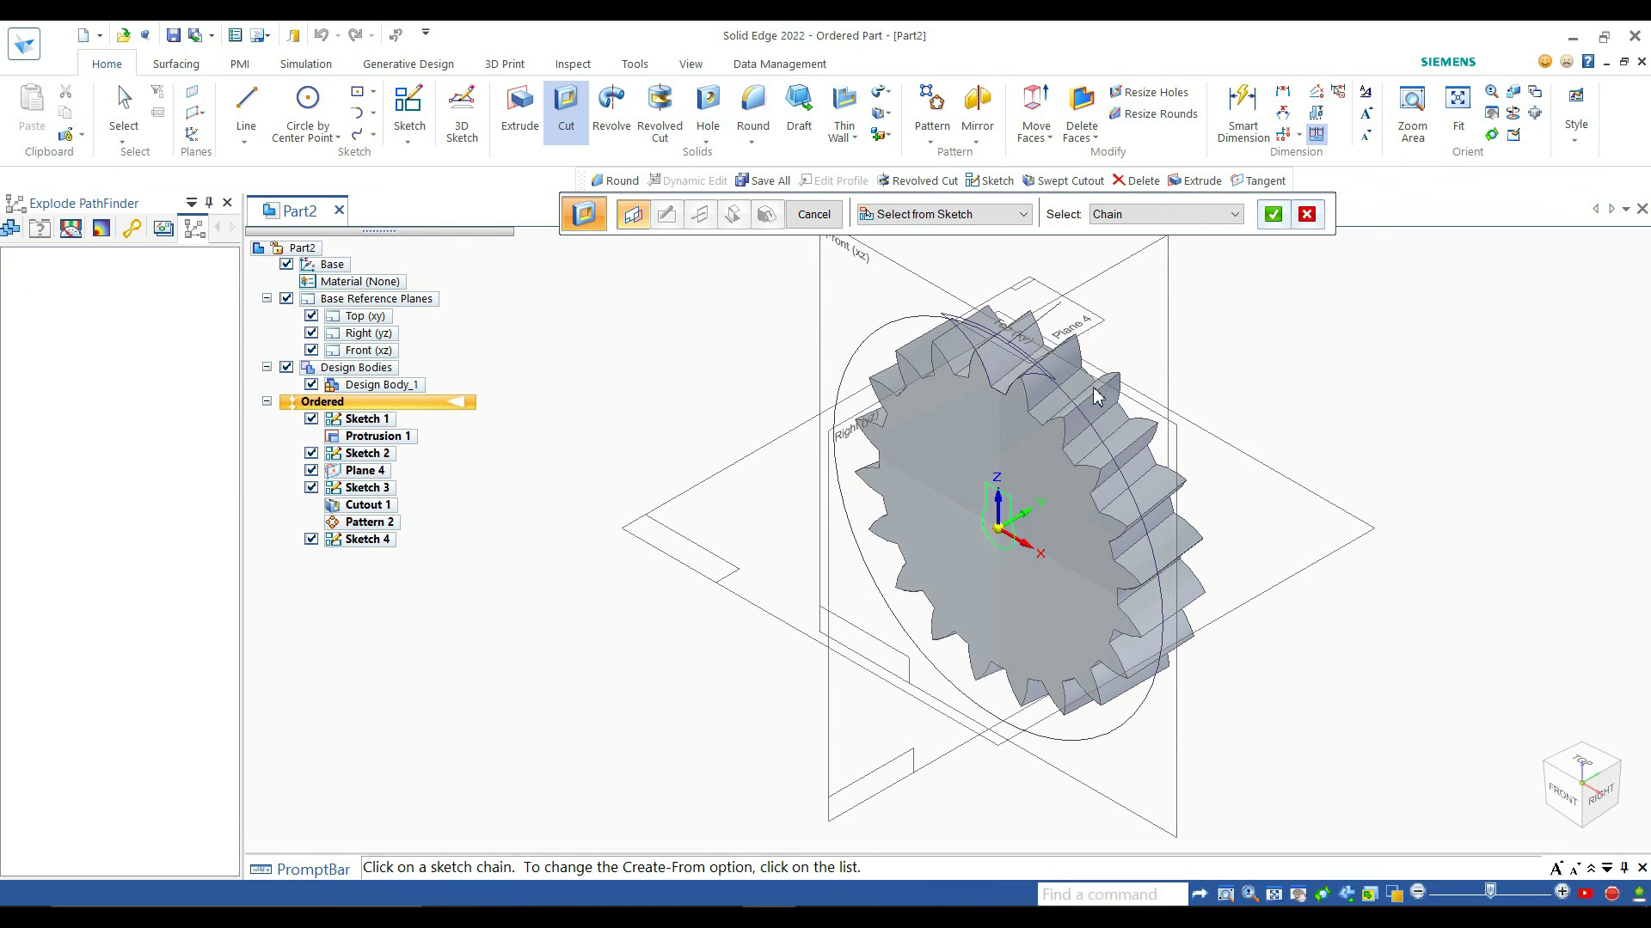
click(1273, 214)
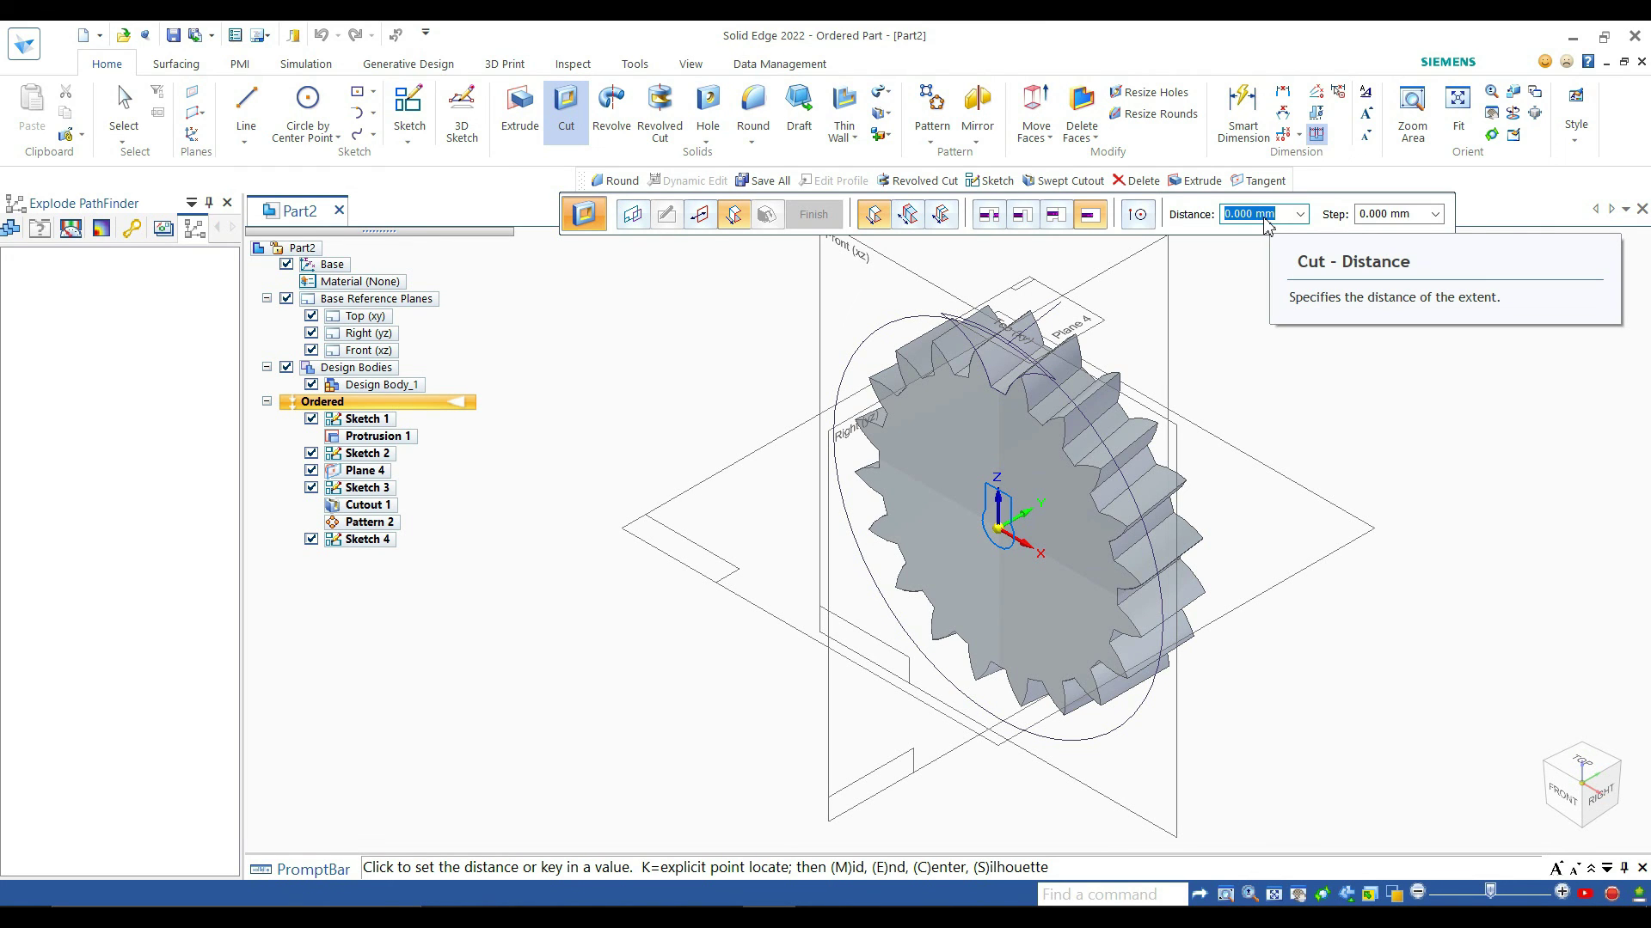
text(20)
key(Tab)
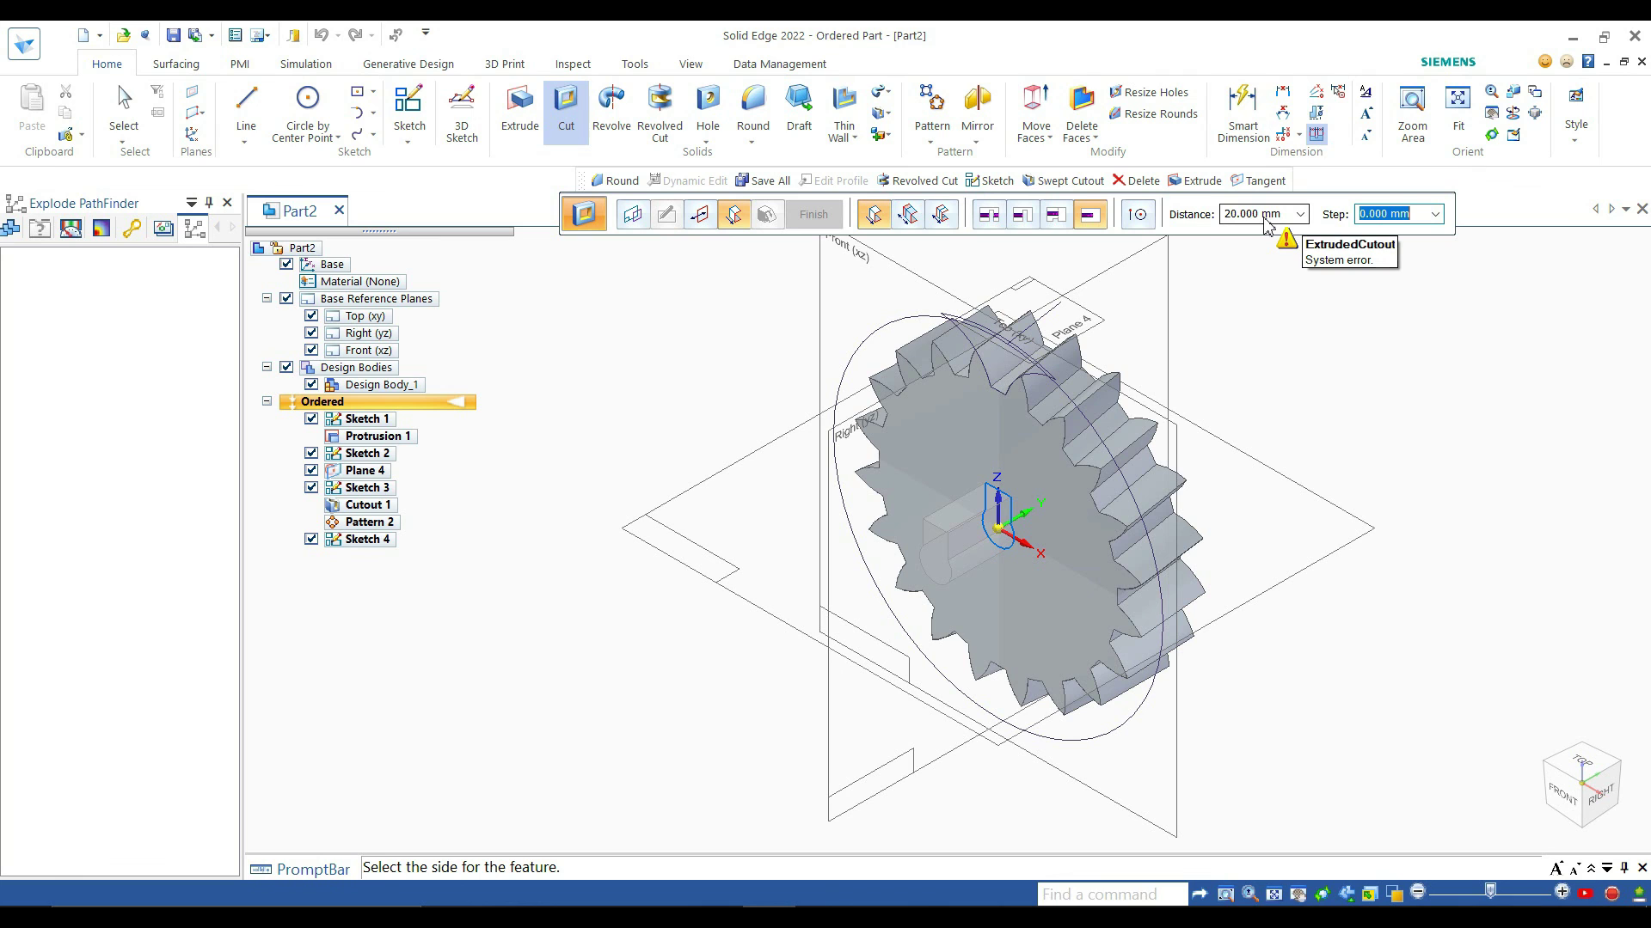
click(1091, 487)
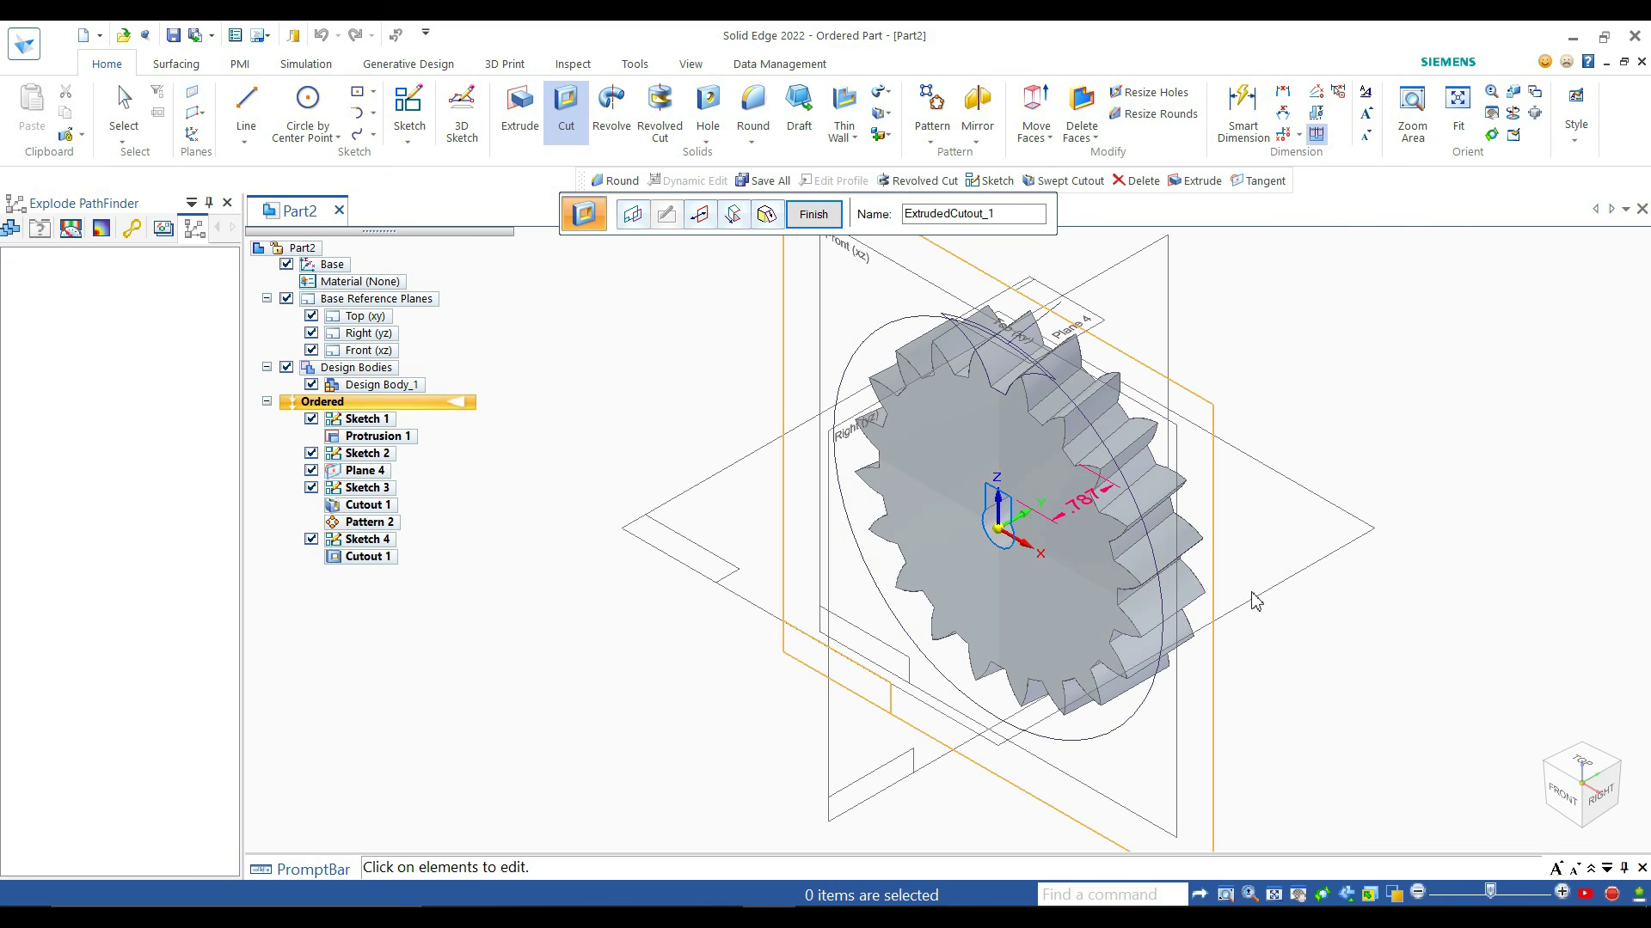
Step: Examine the keyed bore from the front and the slanted teeth edge-on from the right and bottom views
click(1563, 799)
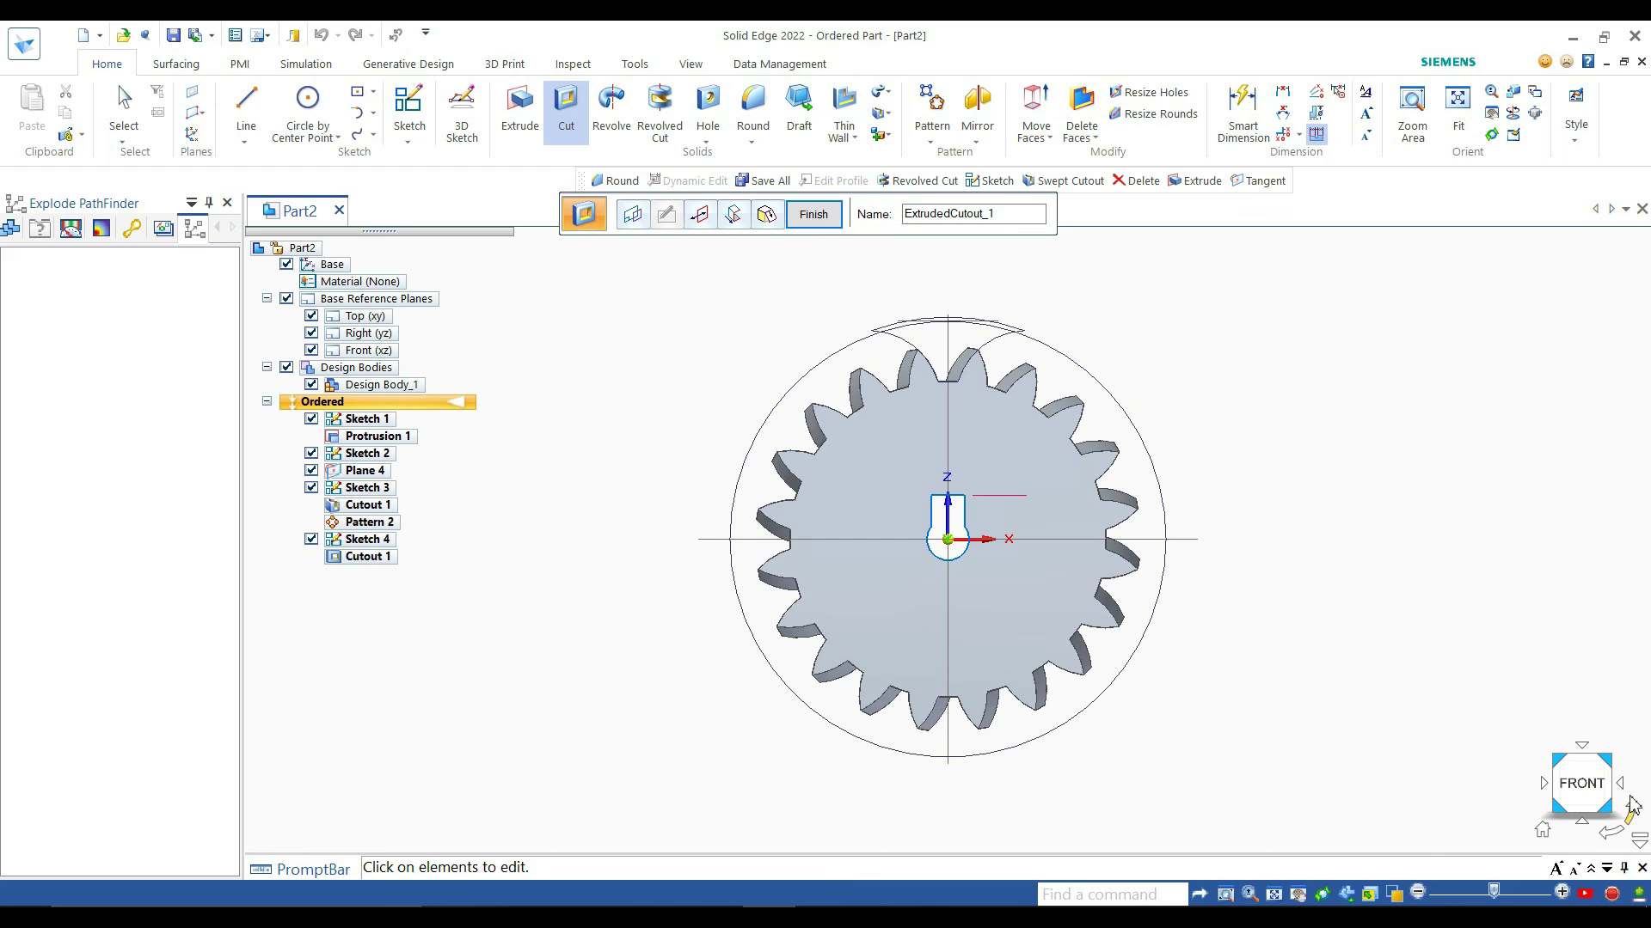
key(ctrl+r)
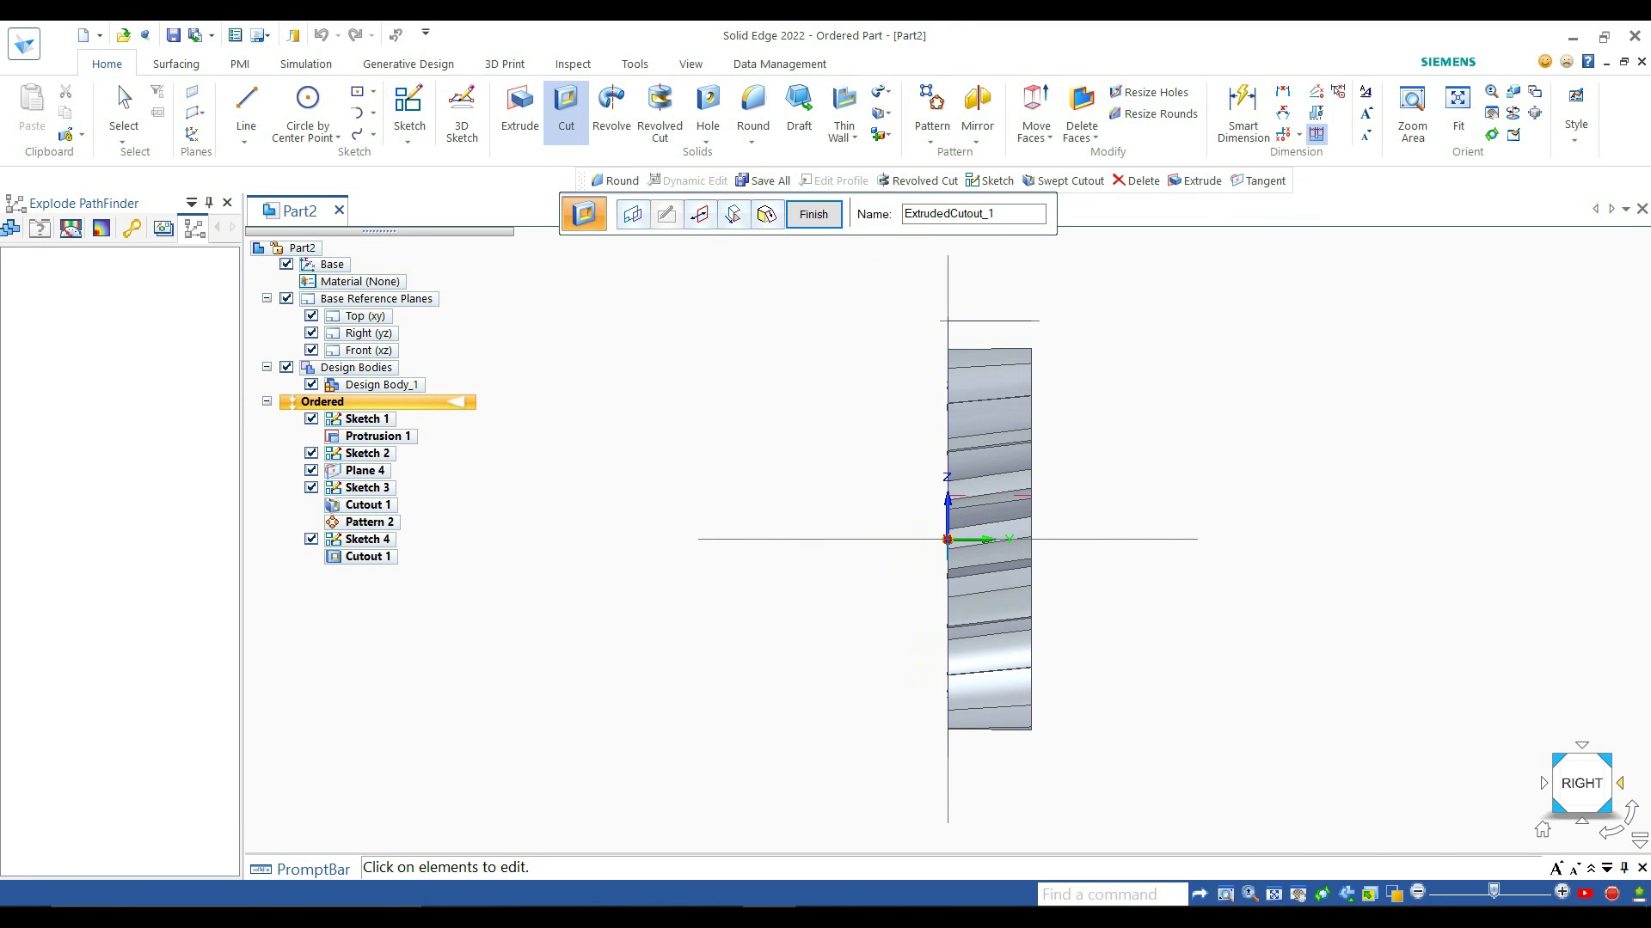
scroll(986, 462, up, 8)
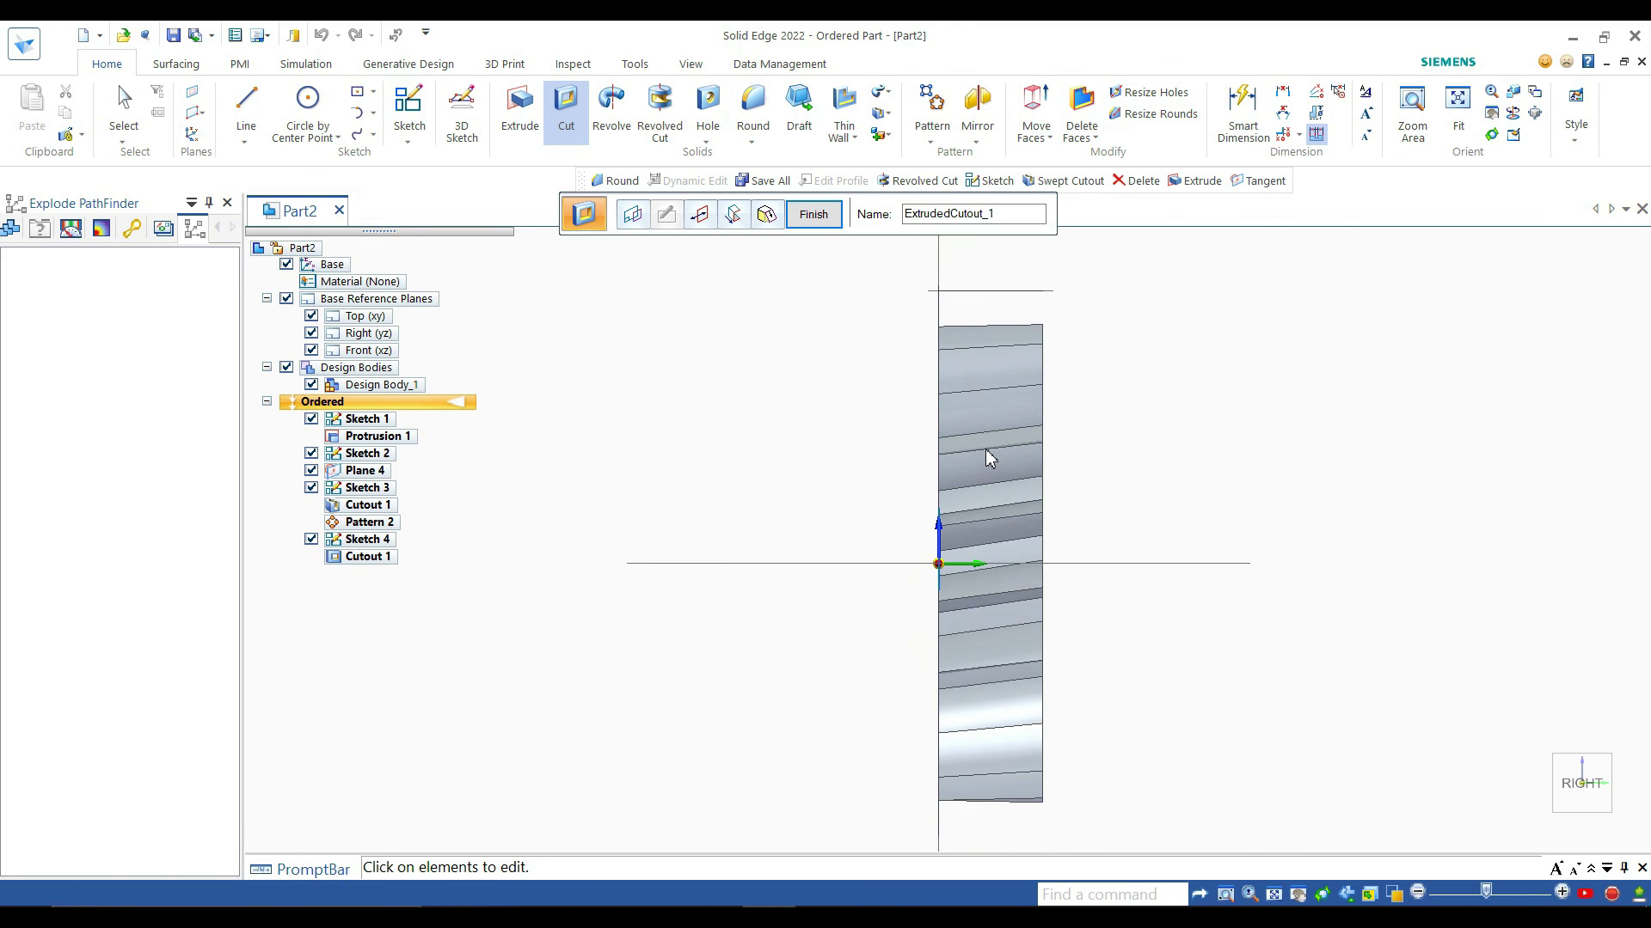
scroll(988, 446, down, 4)
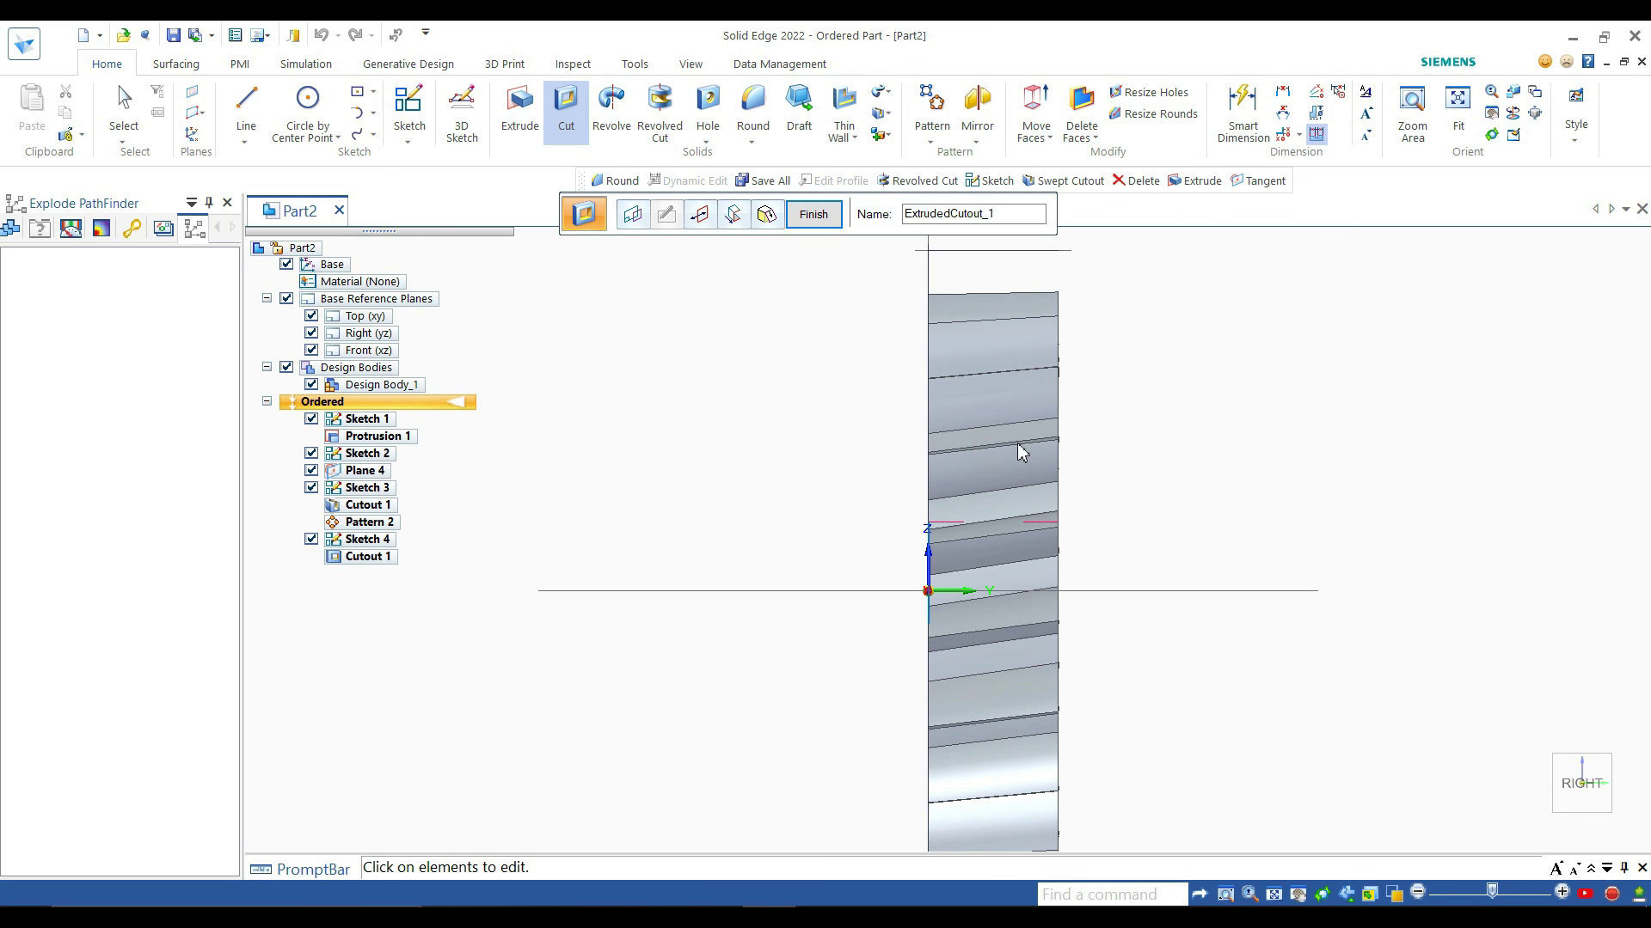
mouse_move(1563, 829)
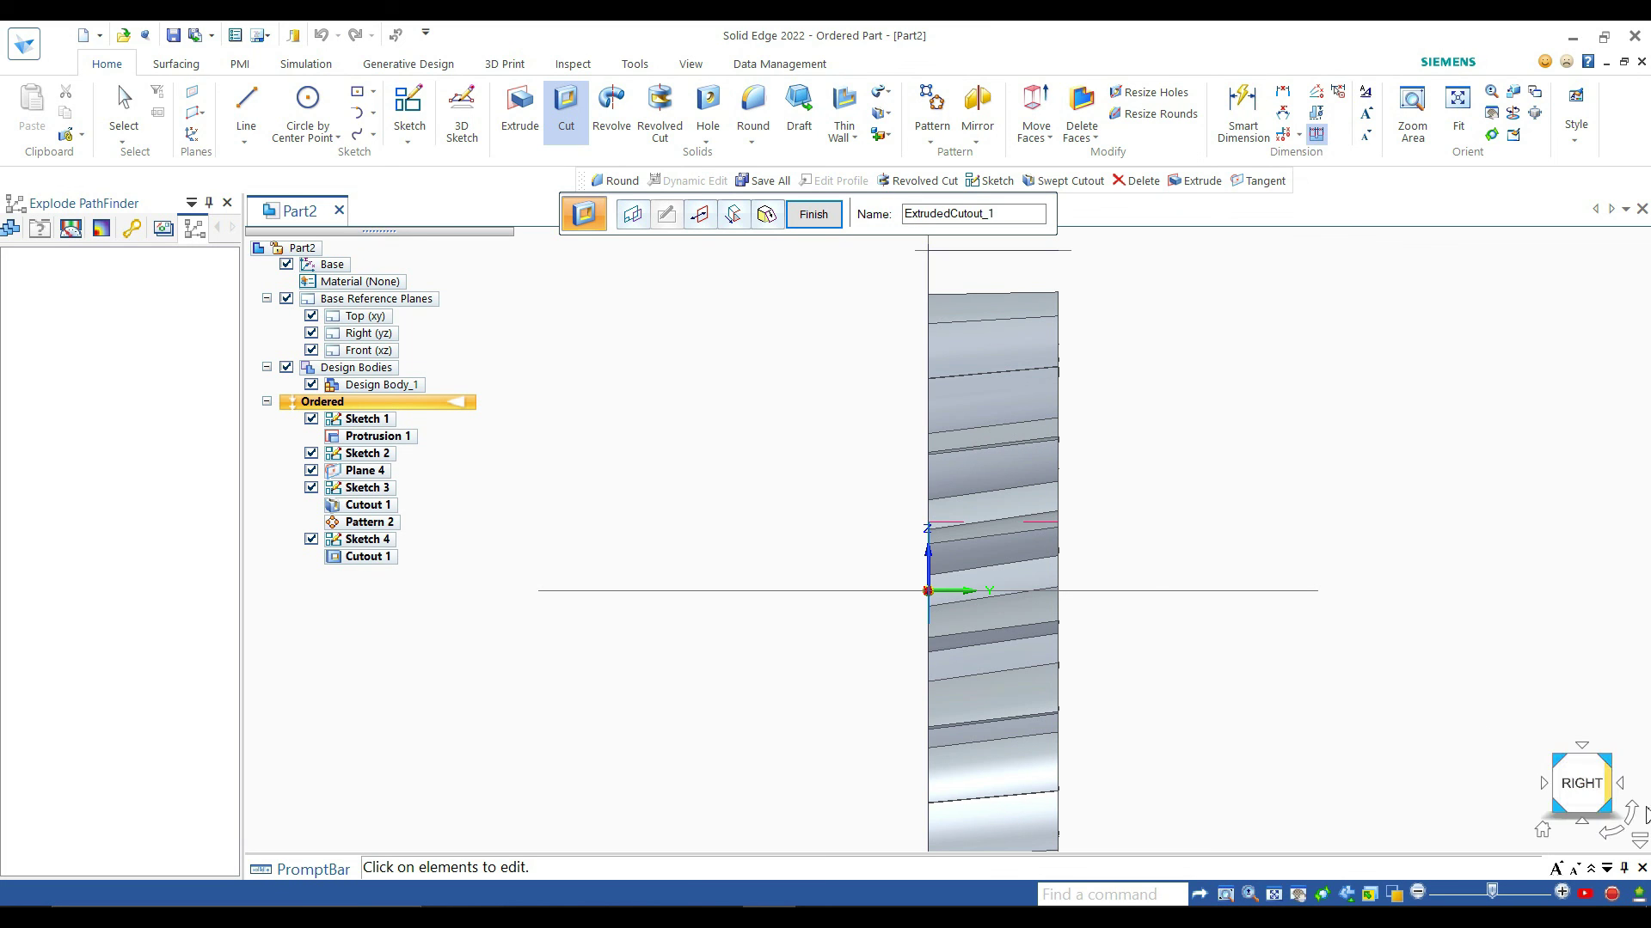
click(1582, 824)
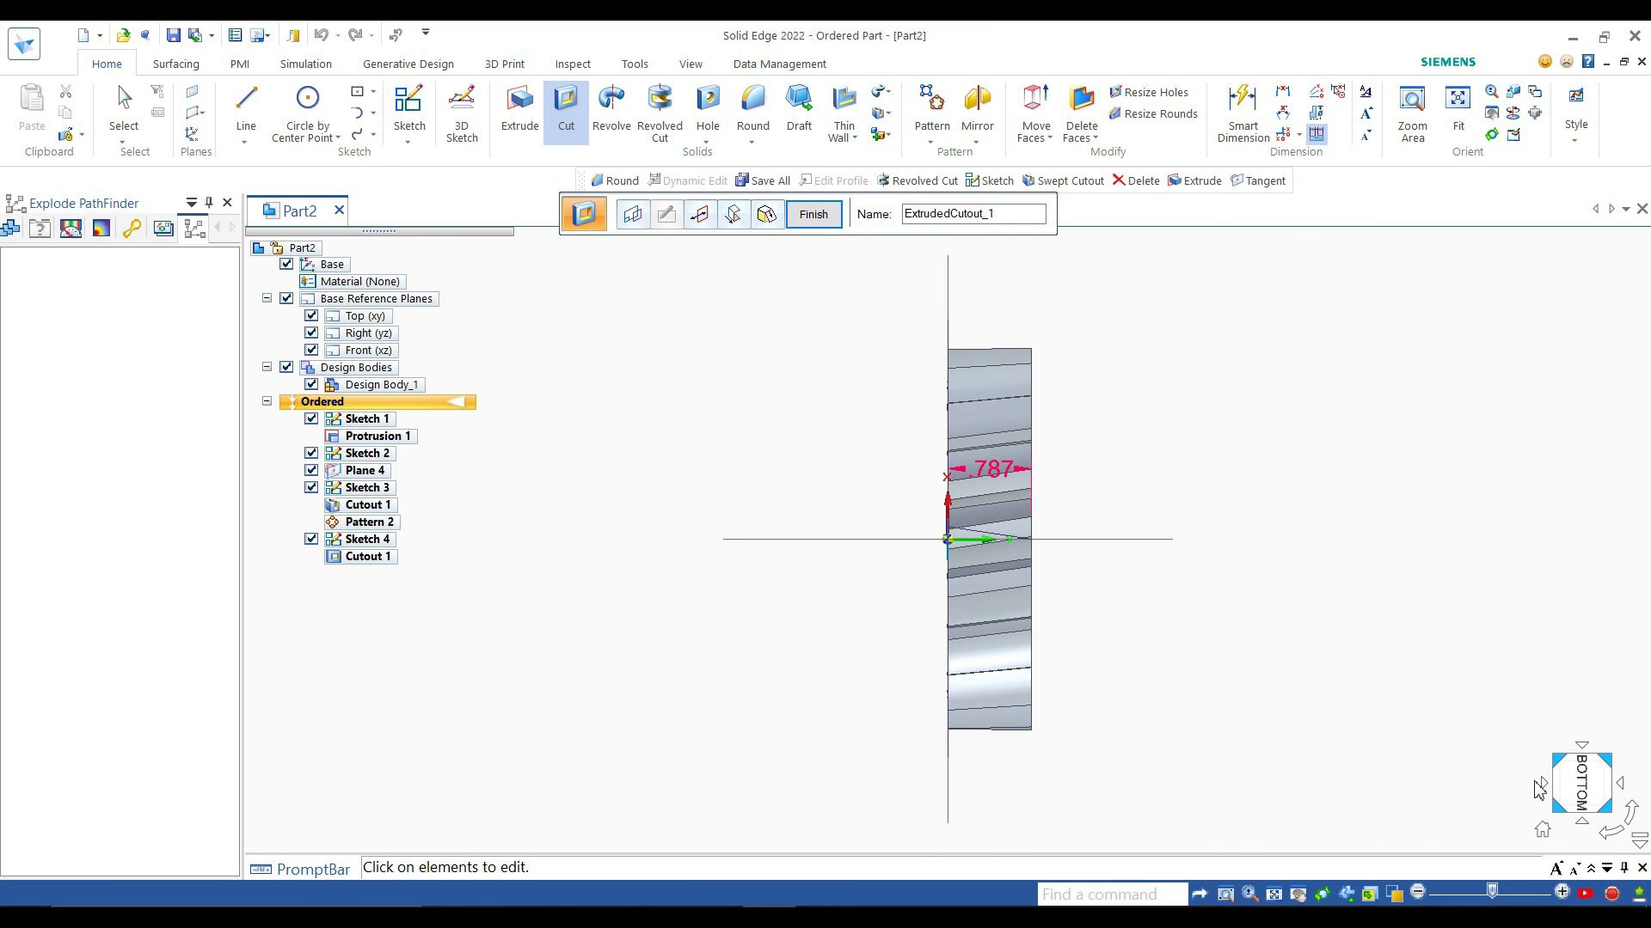
click(1544, 785)
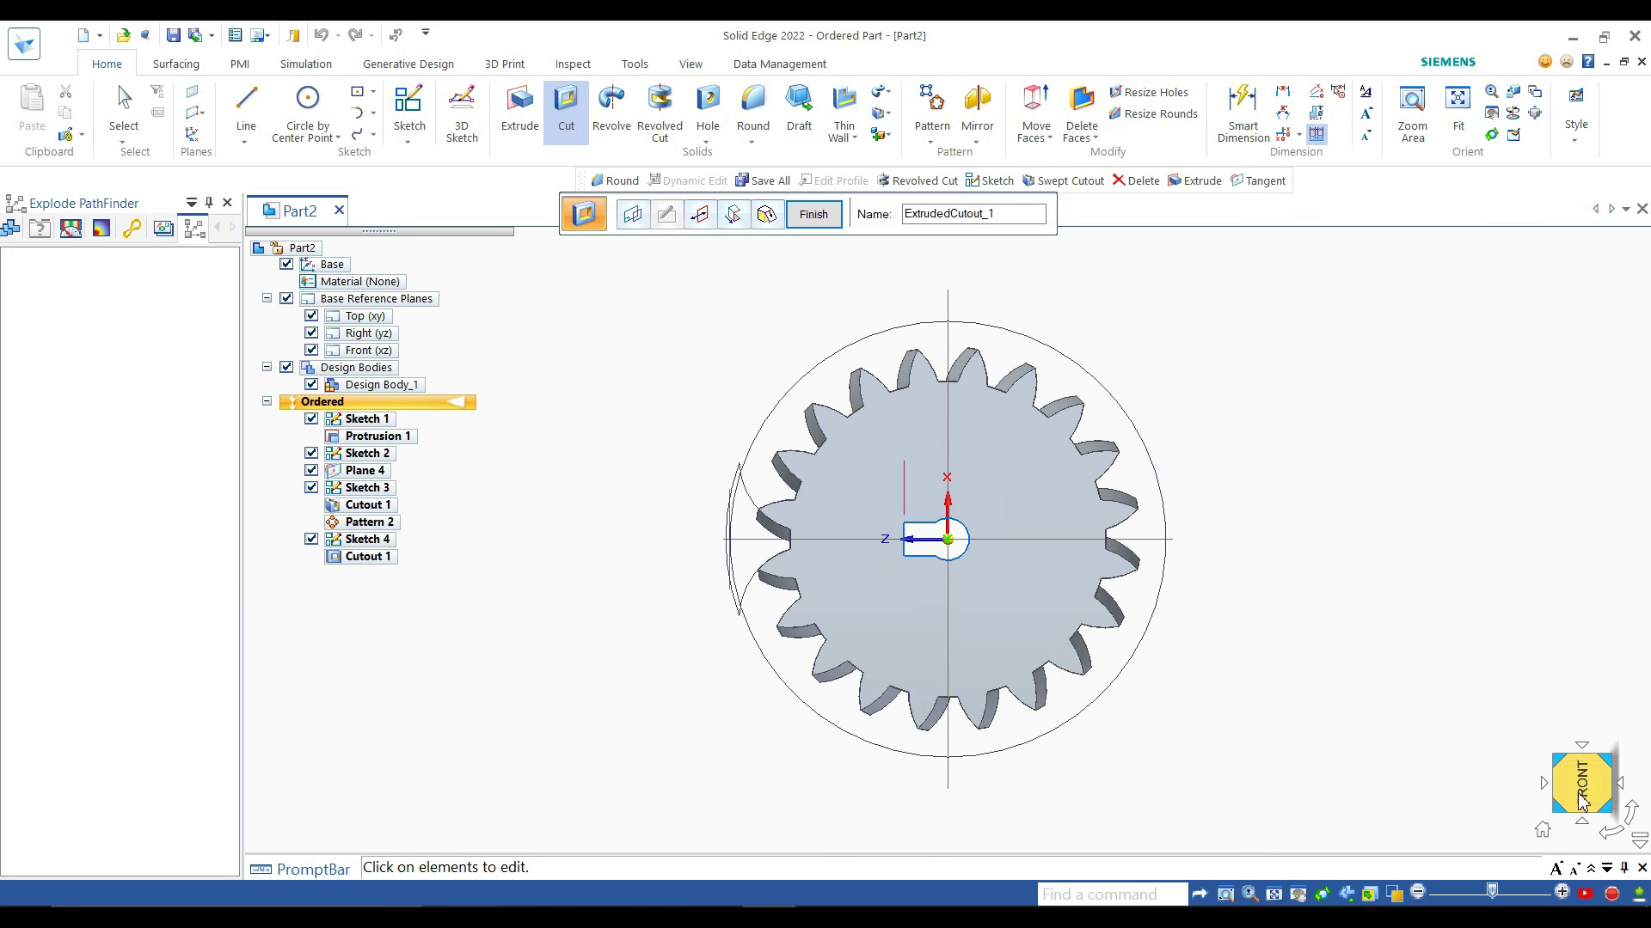
click(1606, 833)
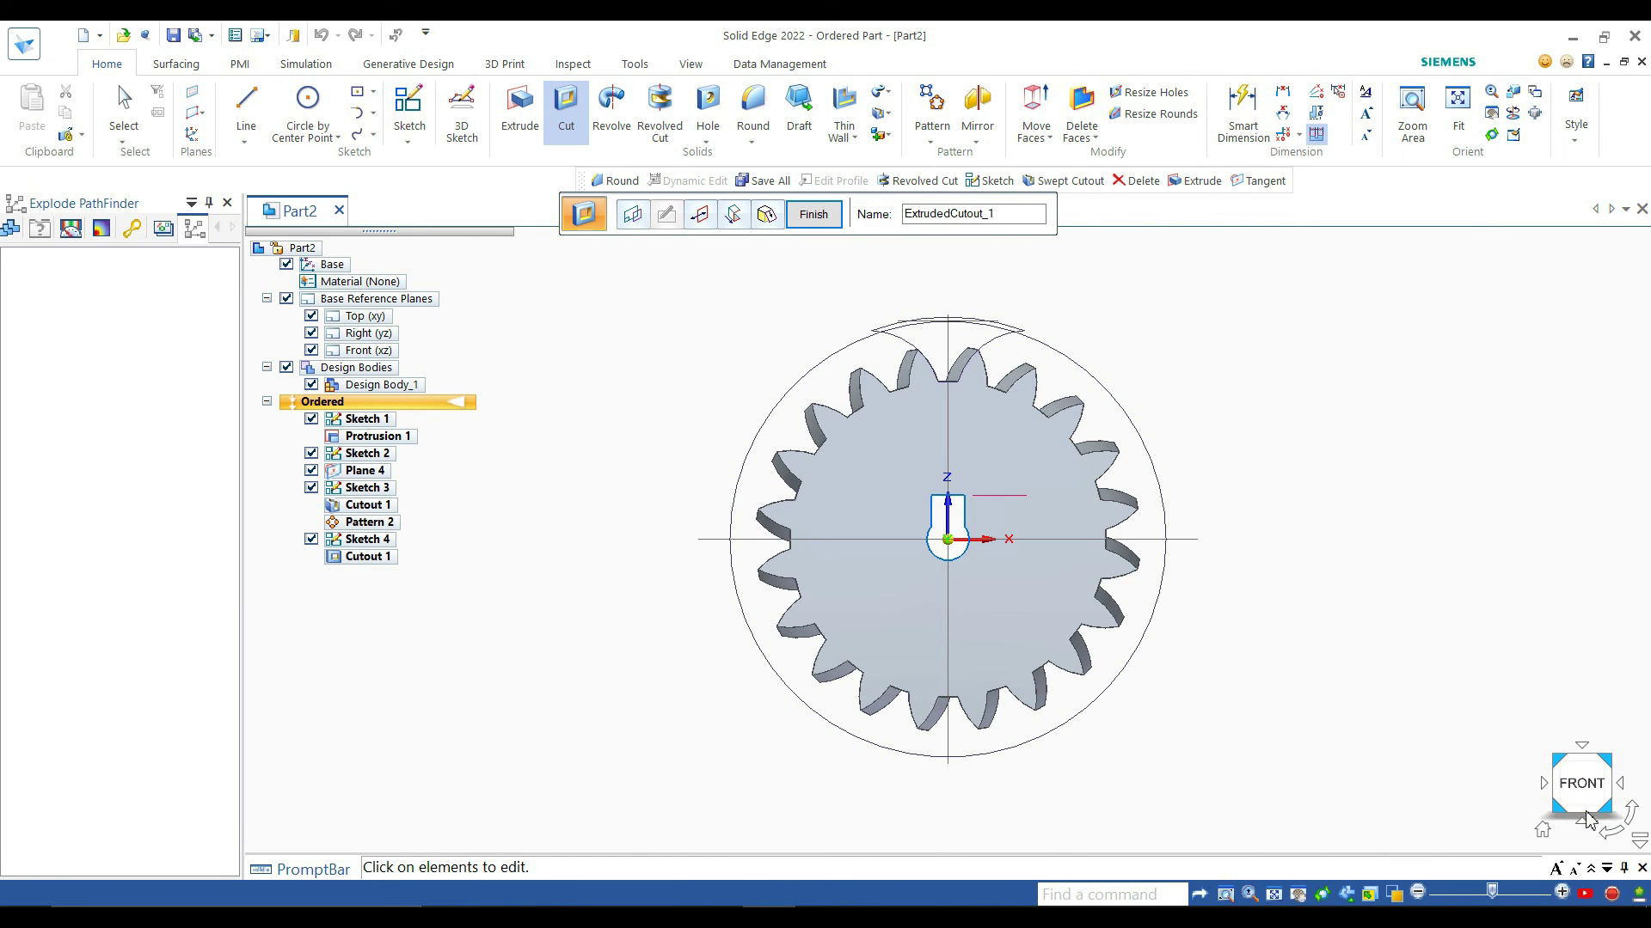
click(1555, 828)
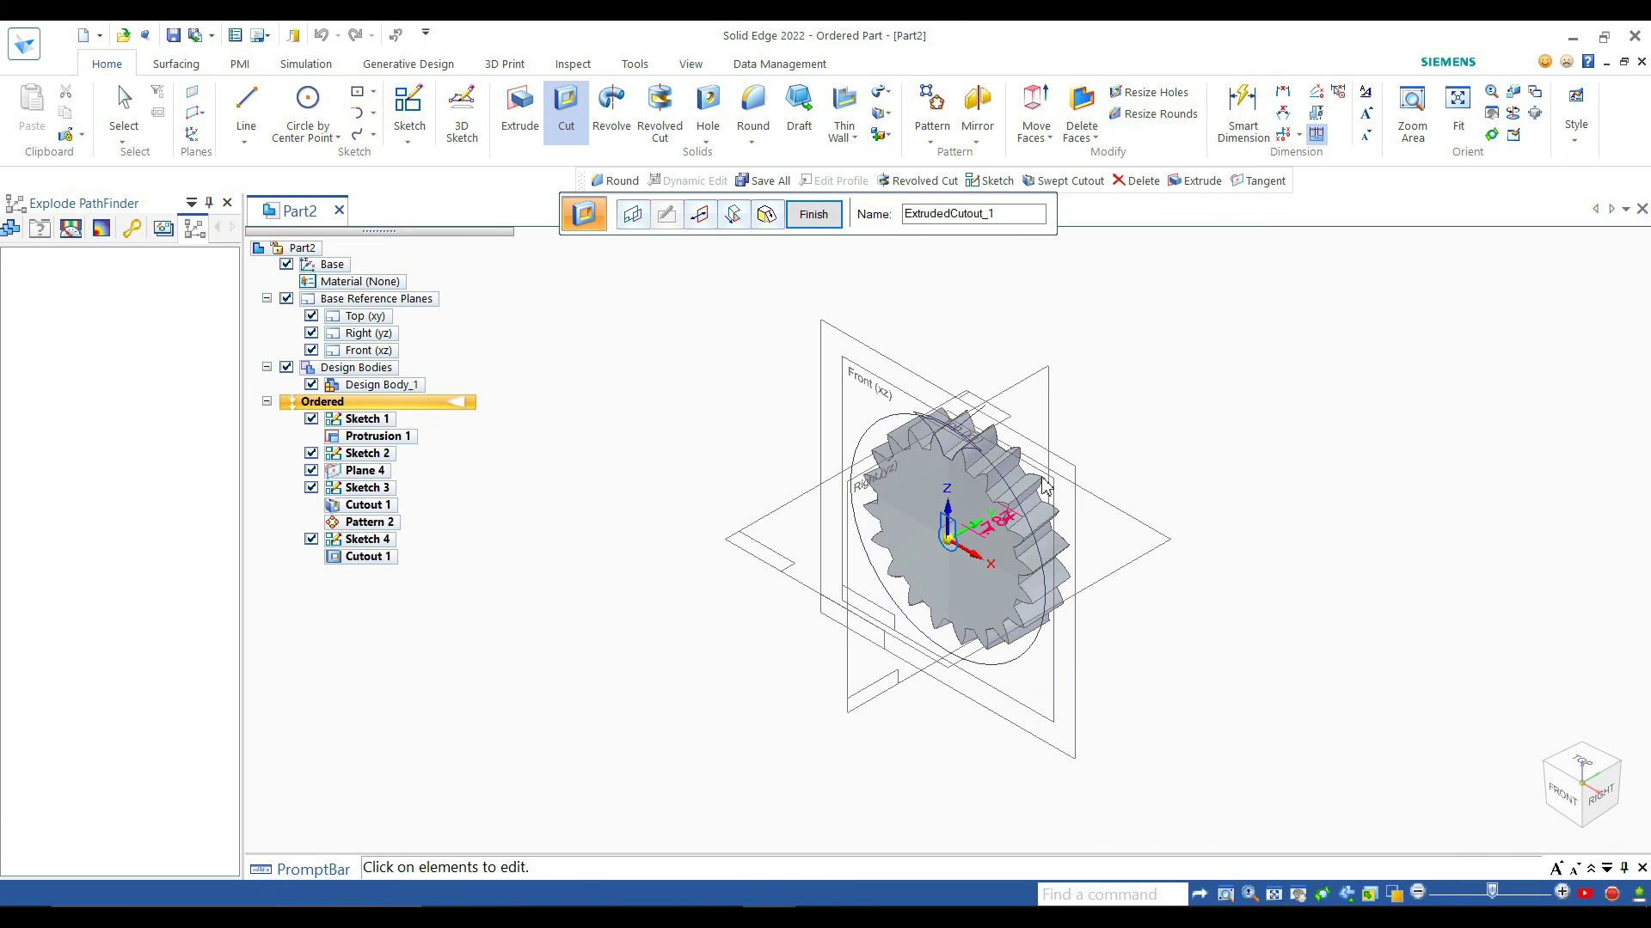
Step: Inspect the far end of the keyed bore and the nearby tooth flanks from behind the gear
scroll(1042, 486, up, 5)
scroll(1043, 486, down, 3)
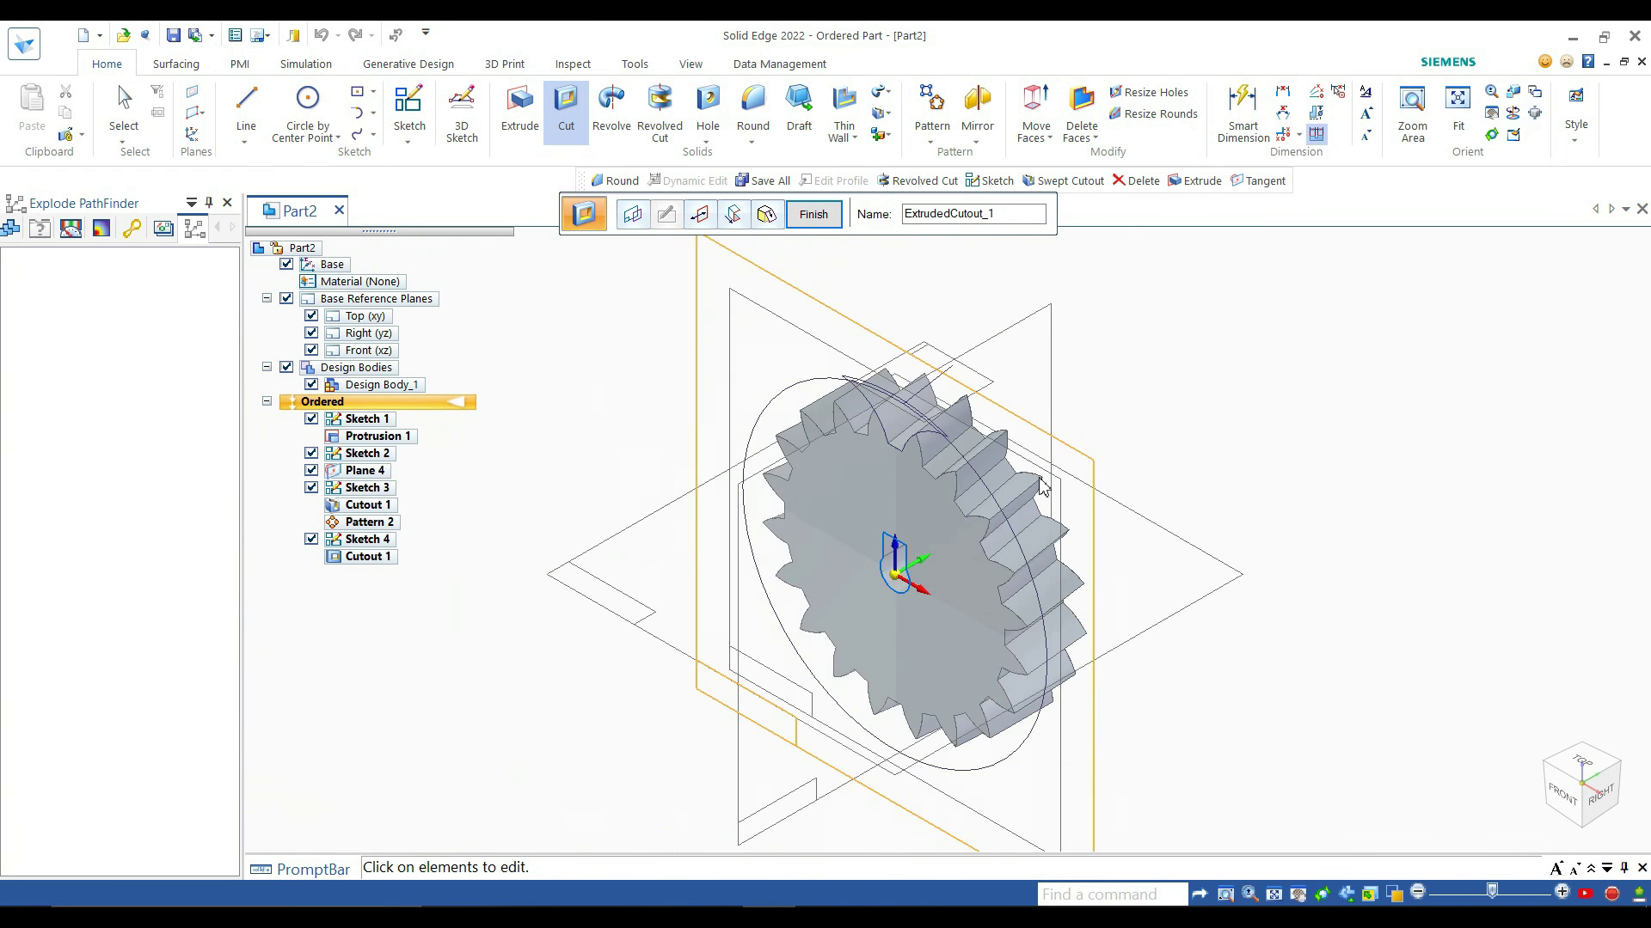
scroll(1043, 486, down, 2)
middle_drag(1184, 511, 954, 565)
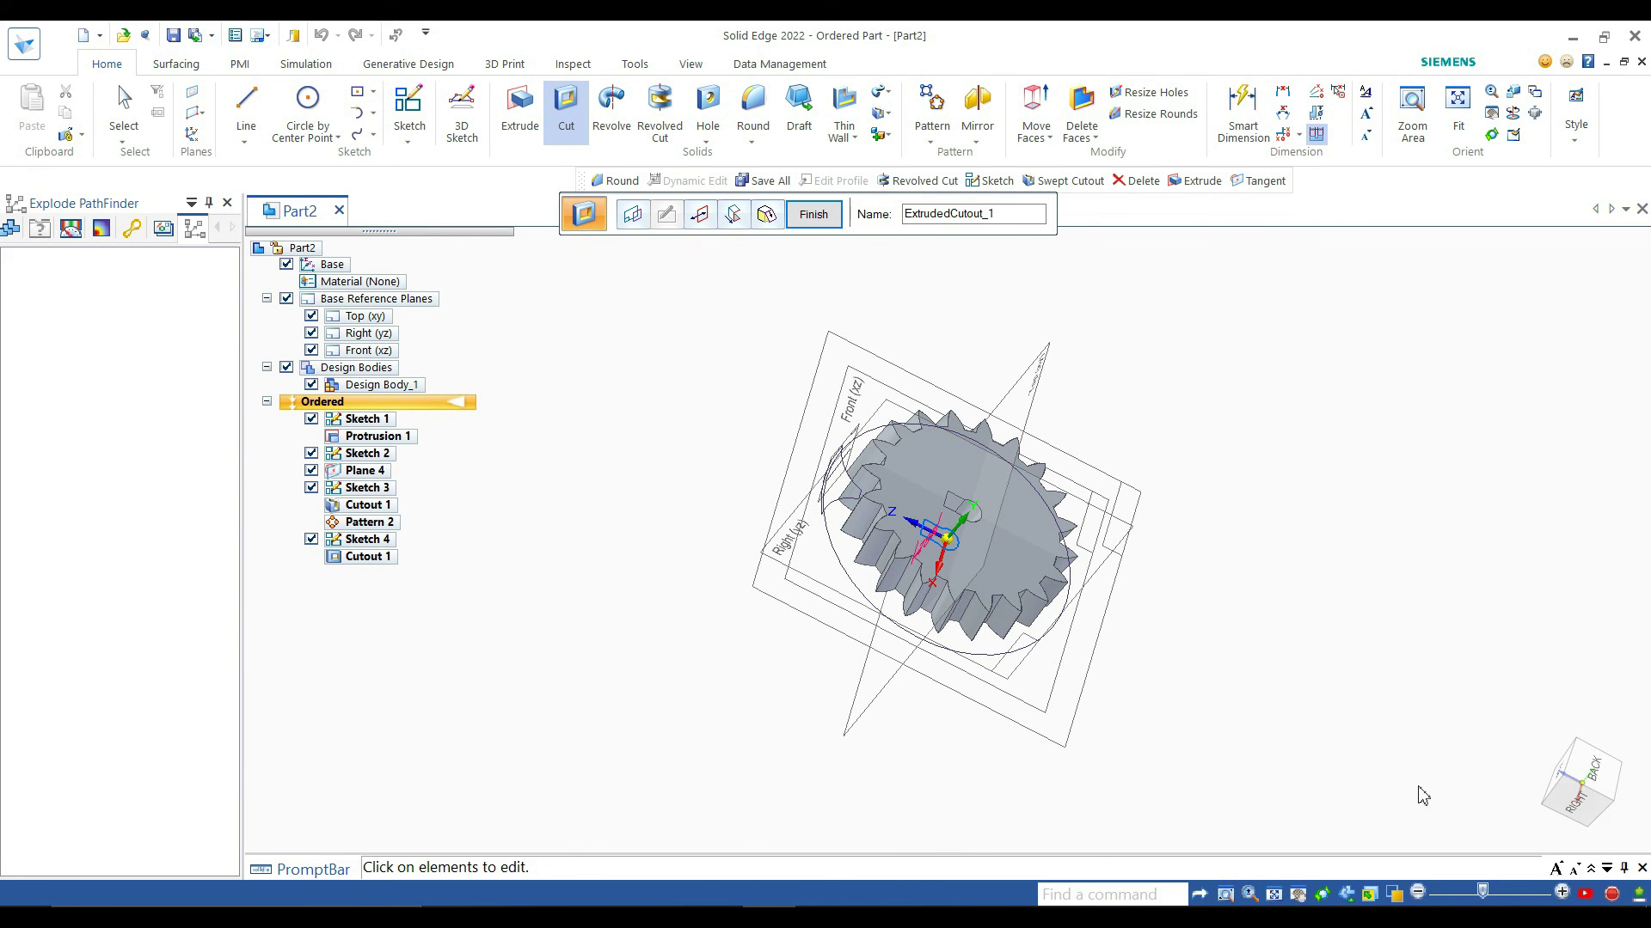
scroll(860, 508, up, 5)
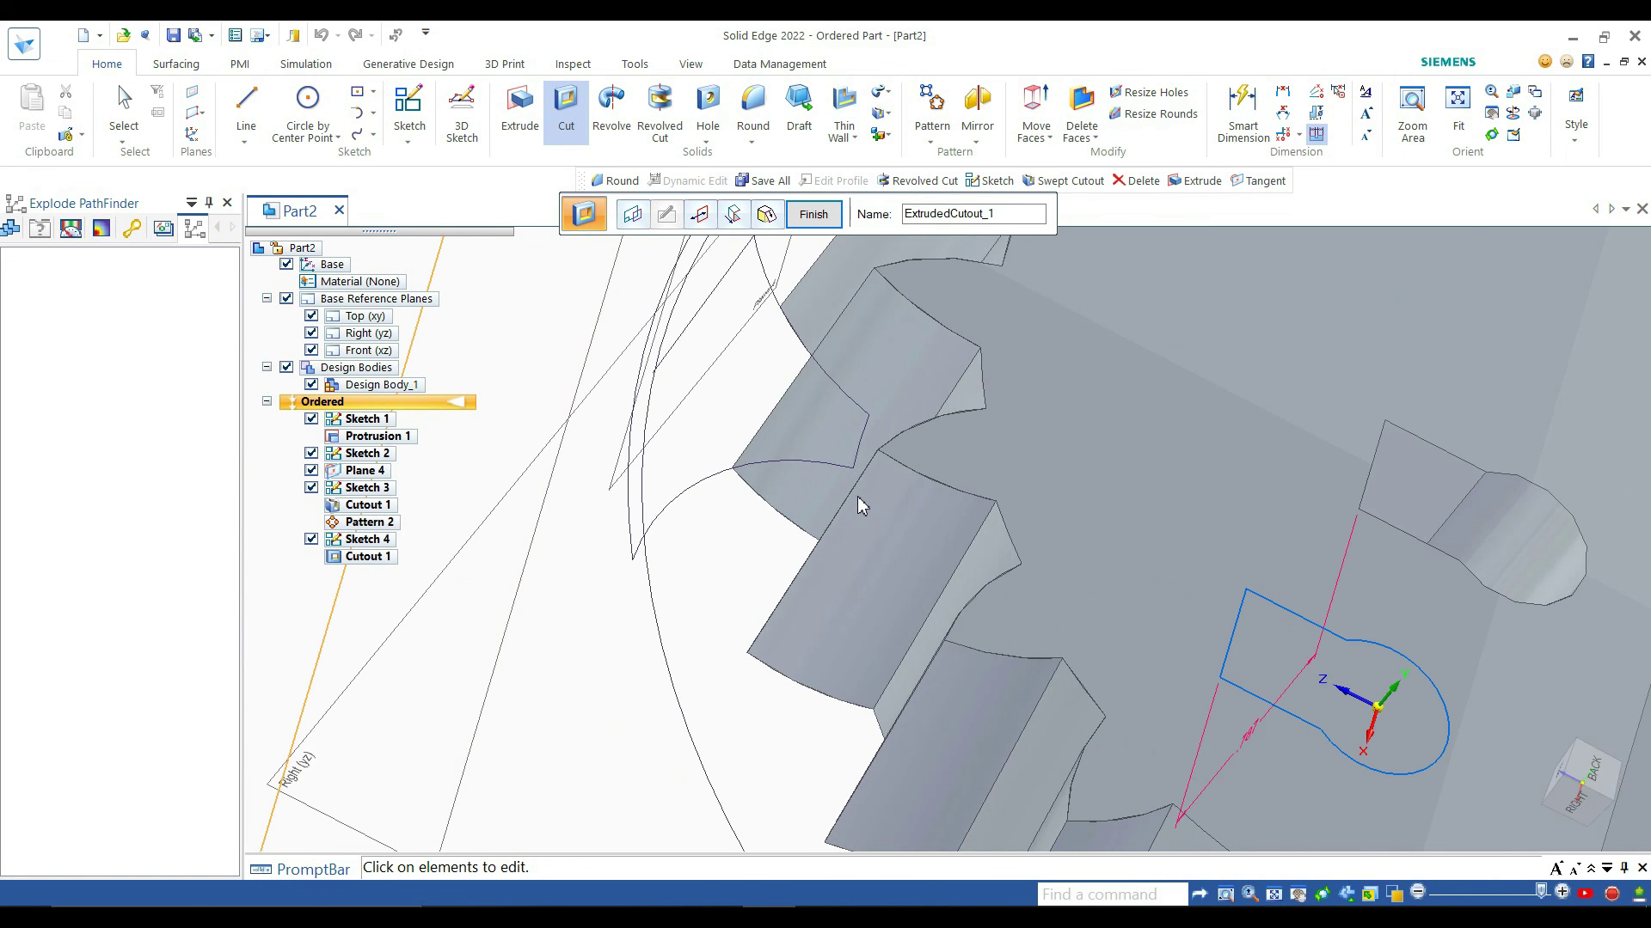
scroll(858, 497, down, 3)
scroll(854, 492, down, 3)
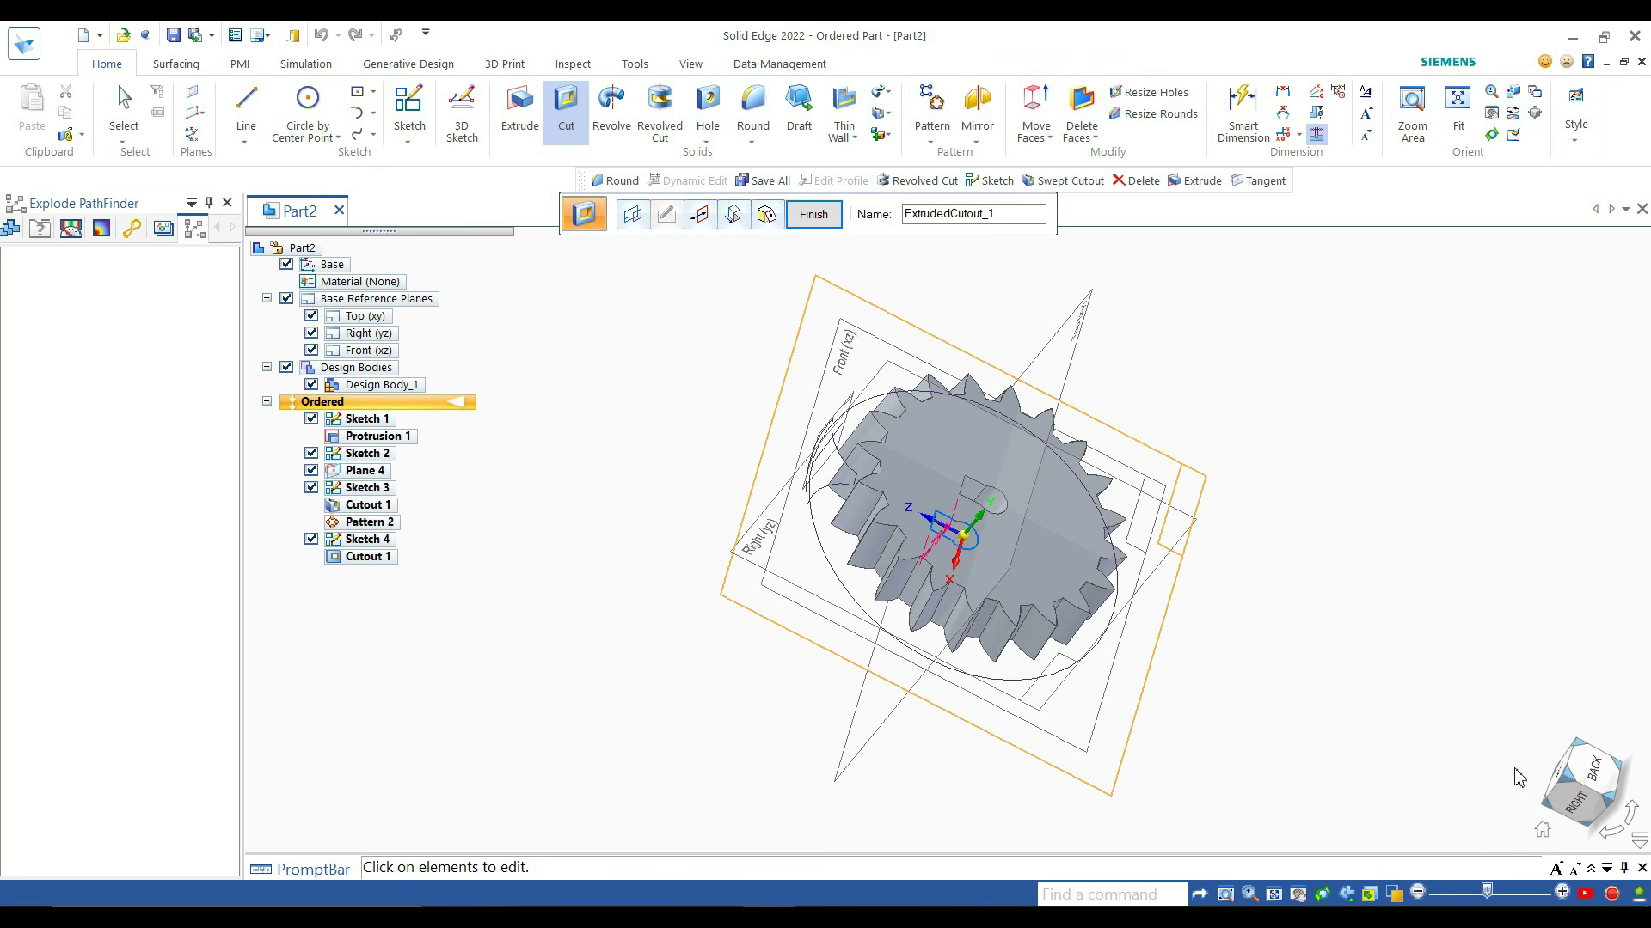
click(1542, 830)
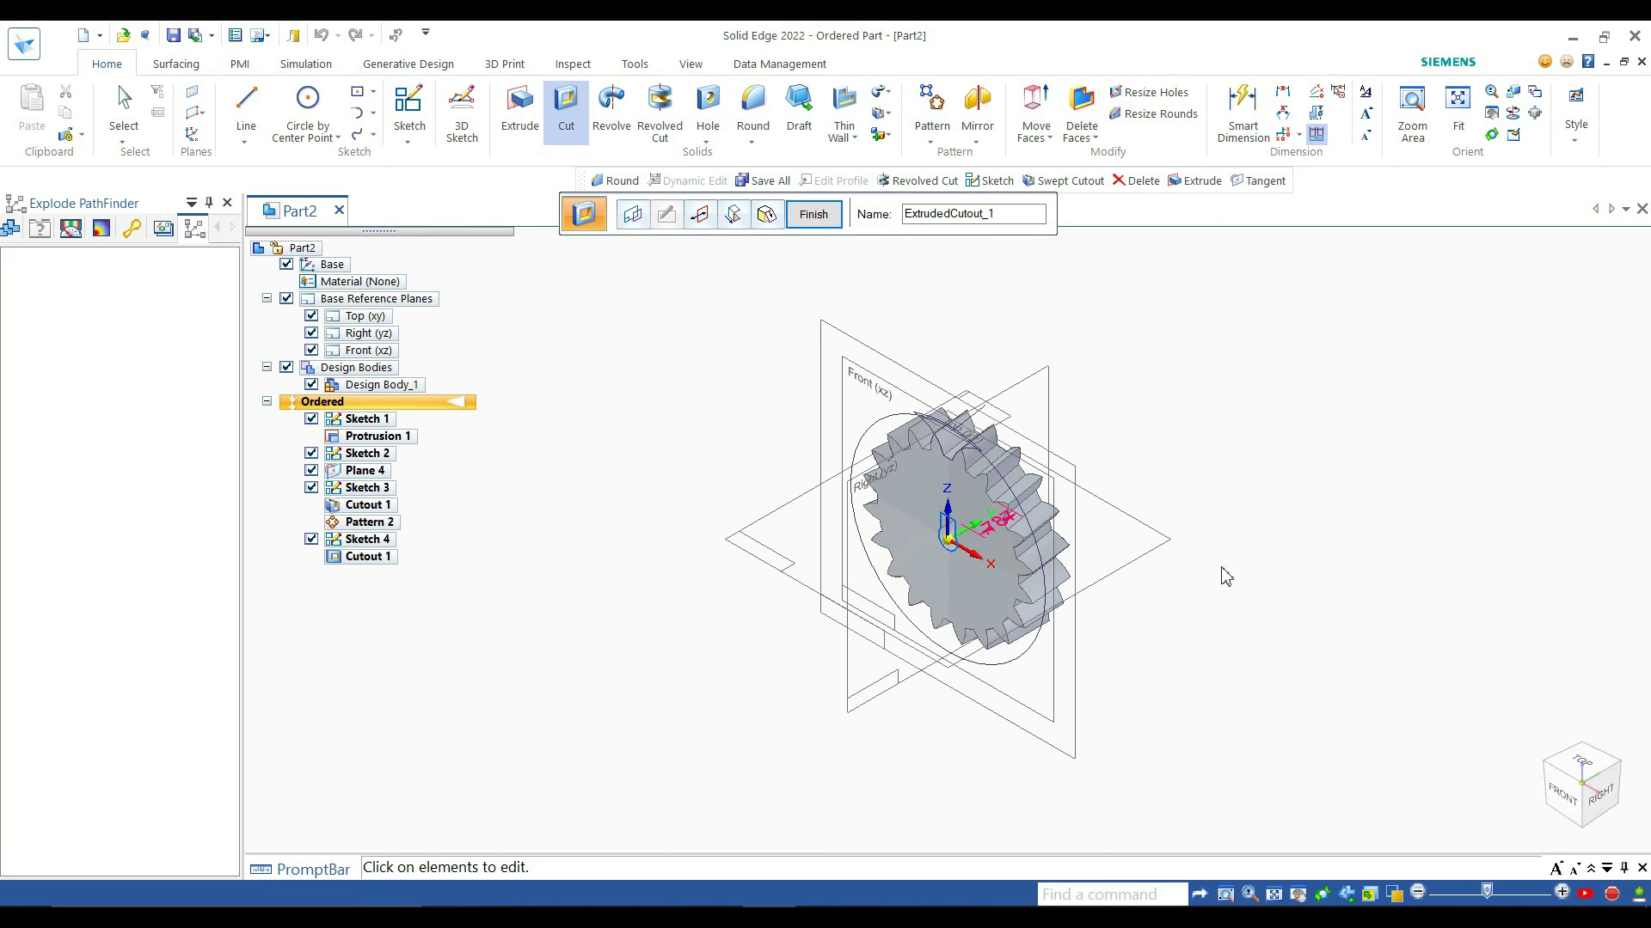
Step: Inspect the keyed bore opening and the slanted tooth gaps at close range in the isometric view
scroll(976, 509, up, 6)
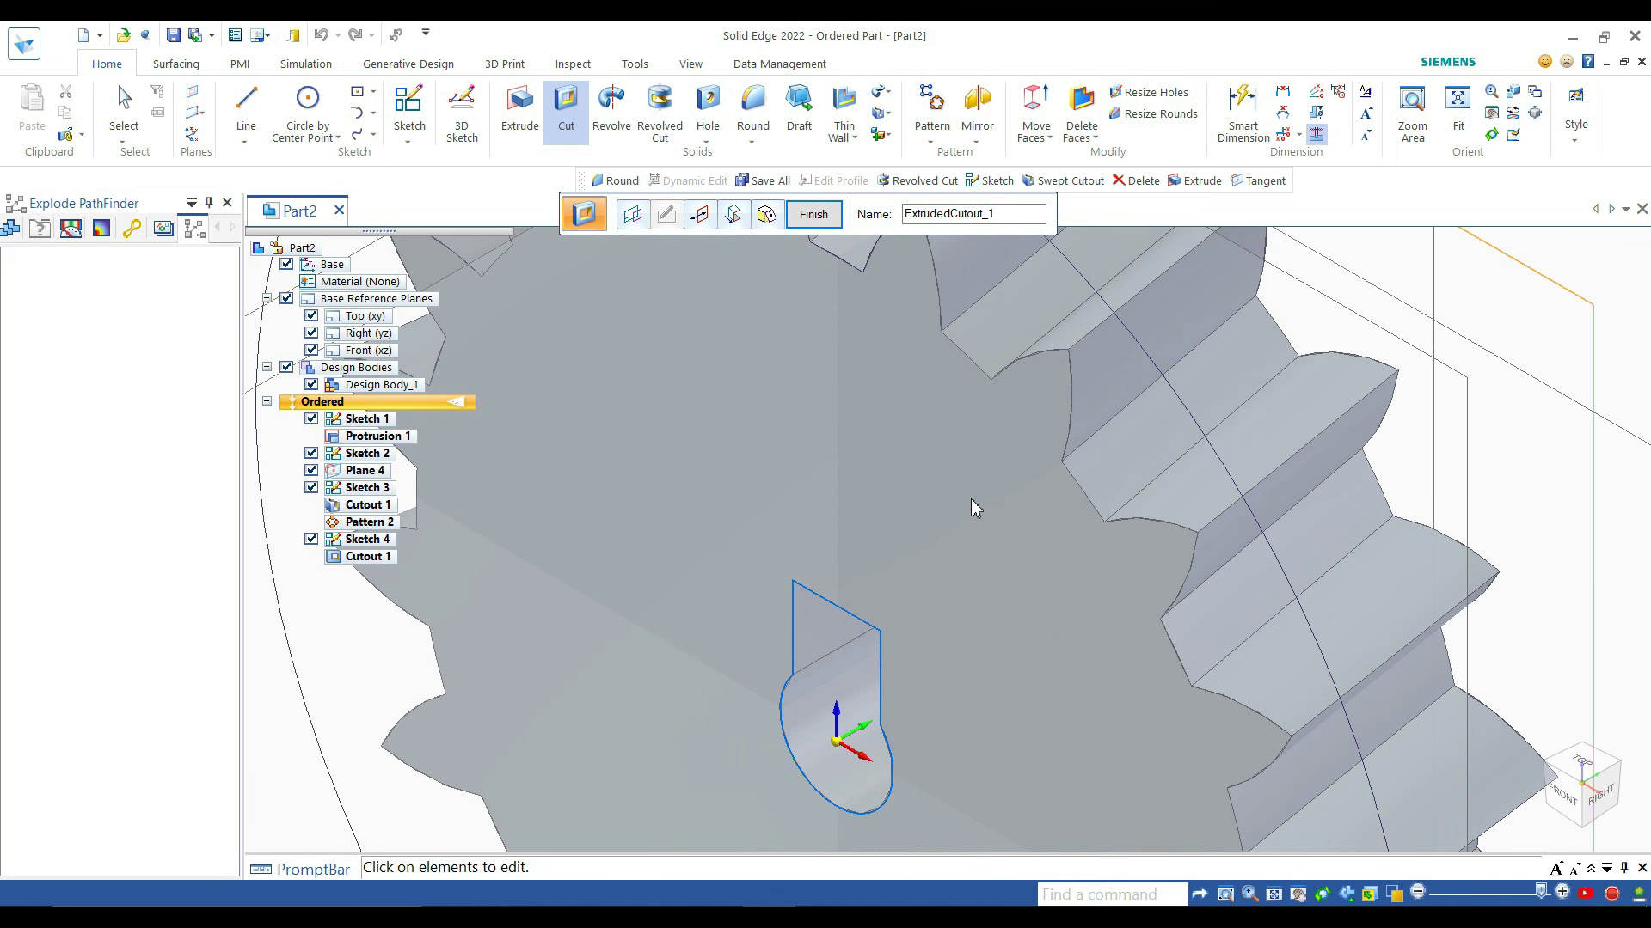
scroll(968, 497, down, 5)
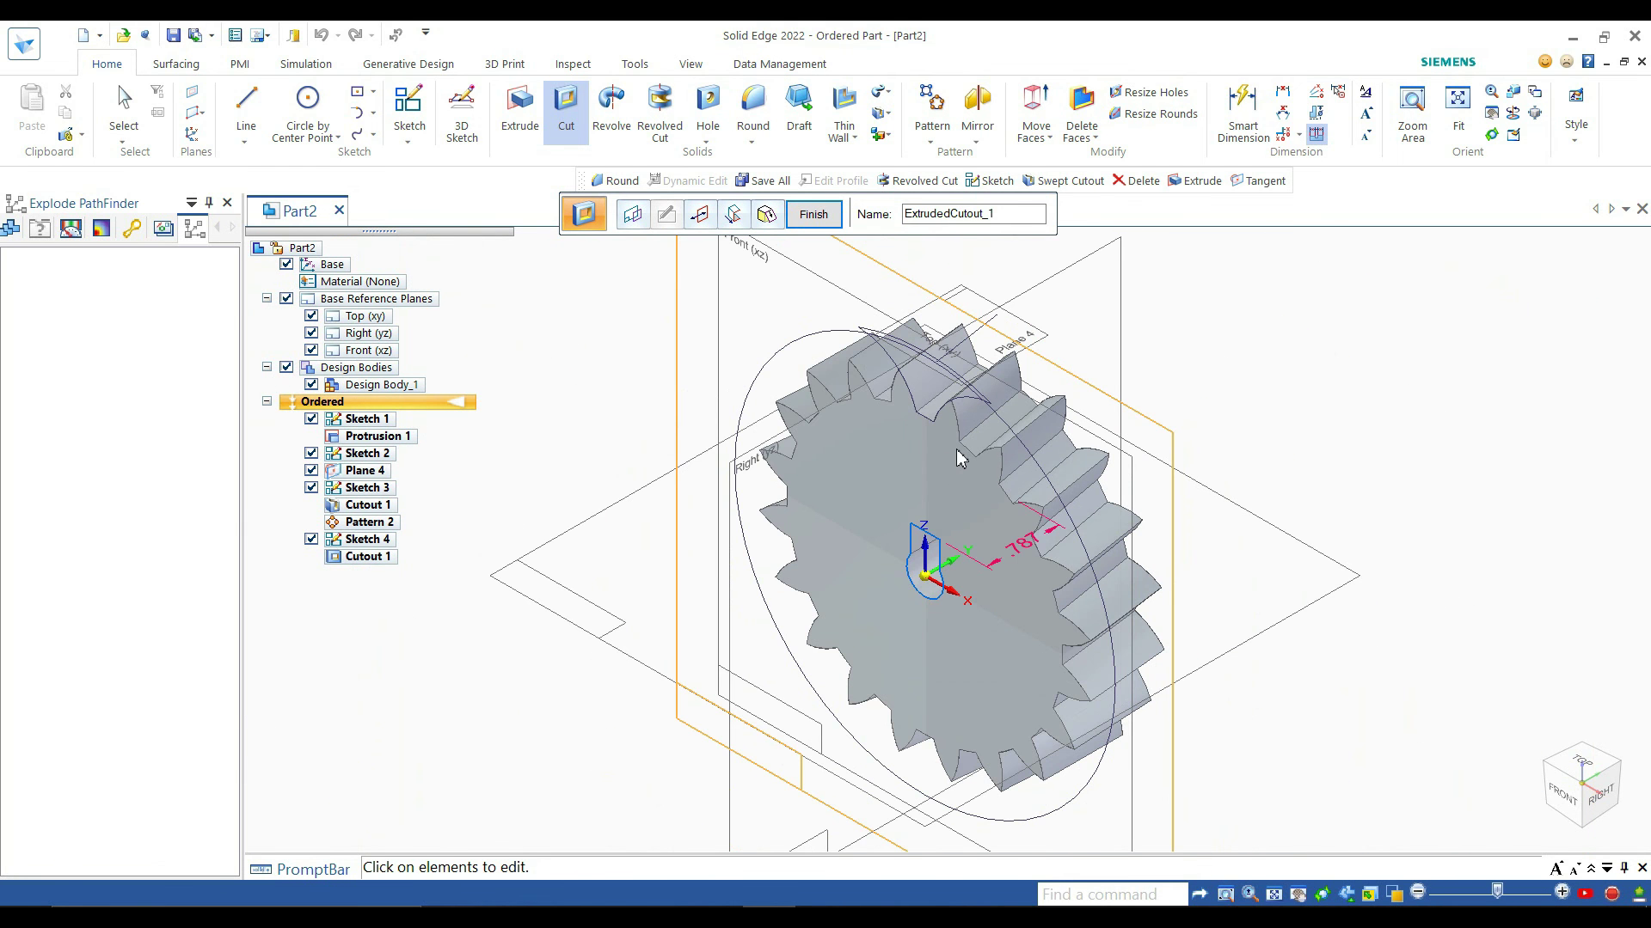
scroll(967, 446, up, 4)
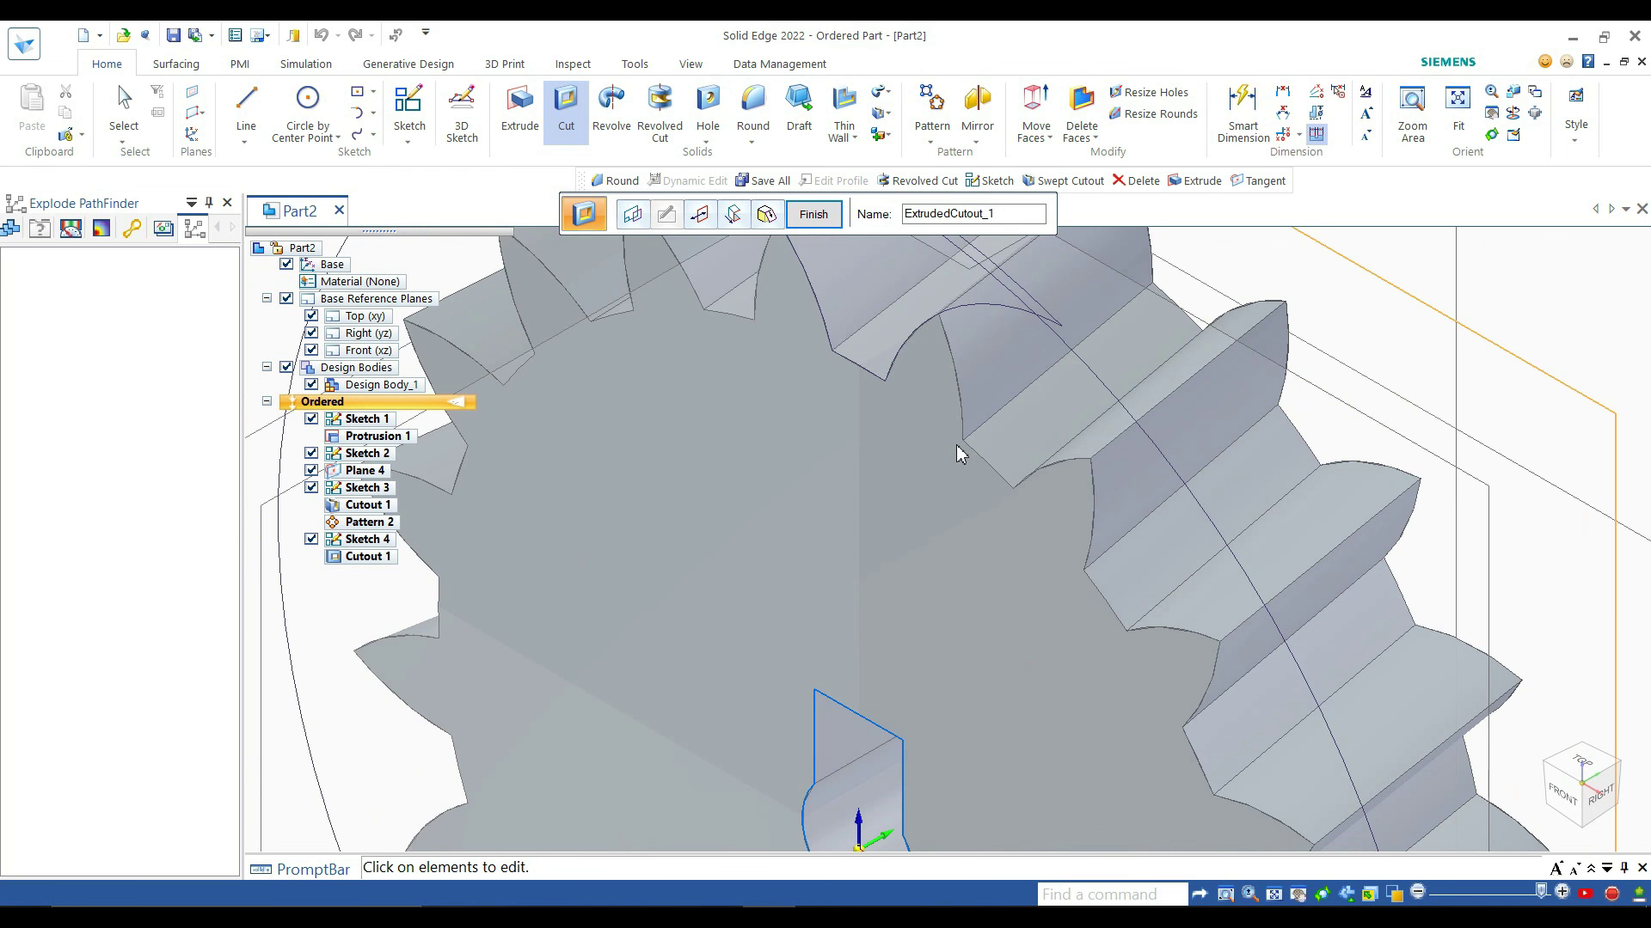
scroll(960, 446, down, 6)
scroll(960, 451, up, 6)
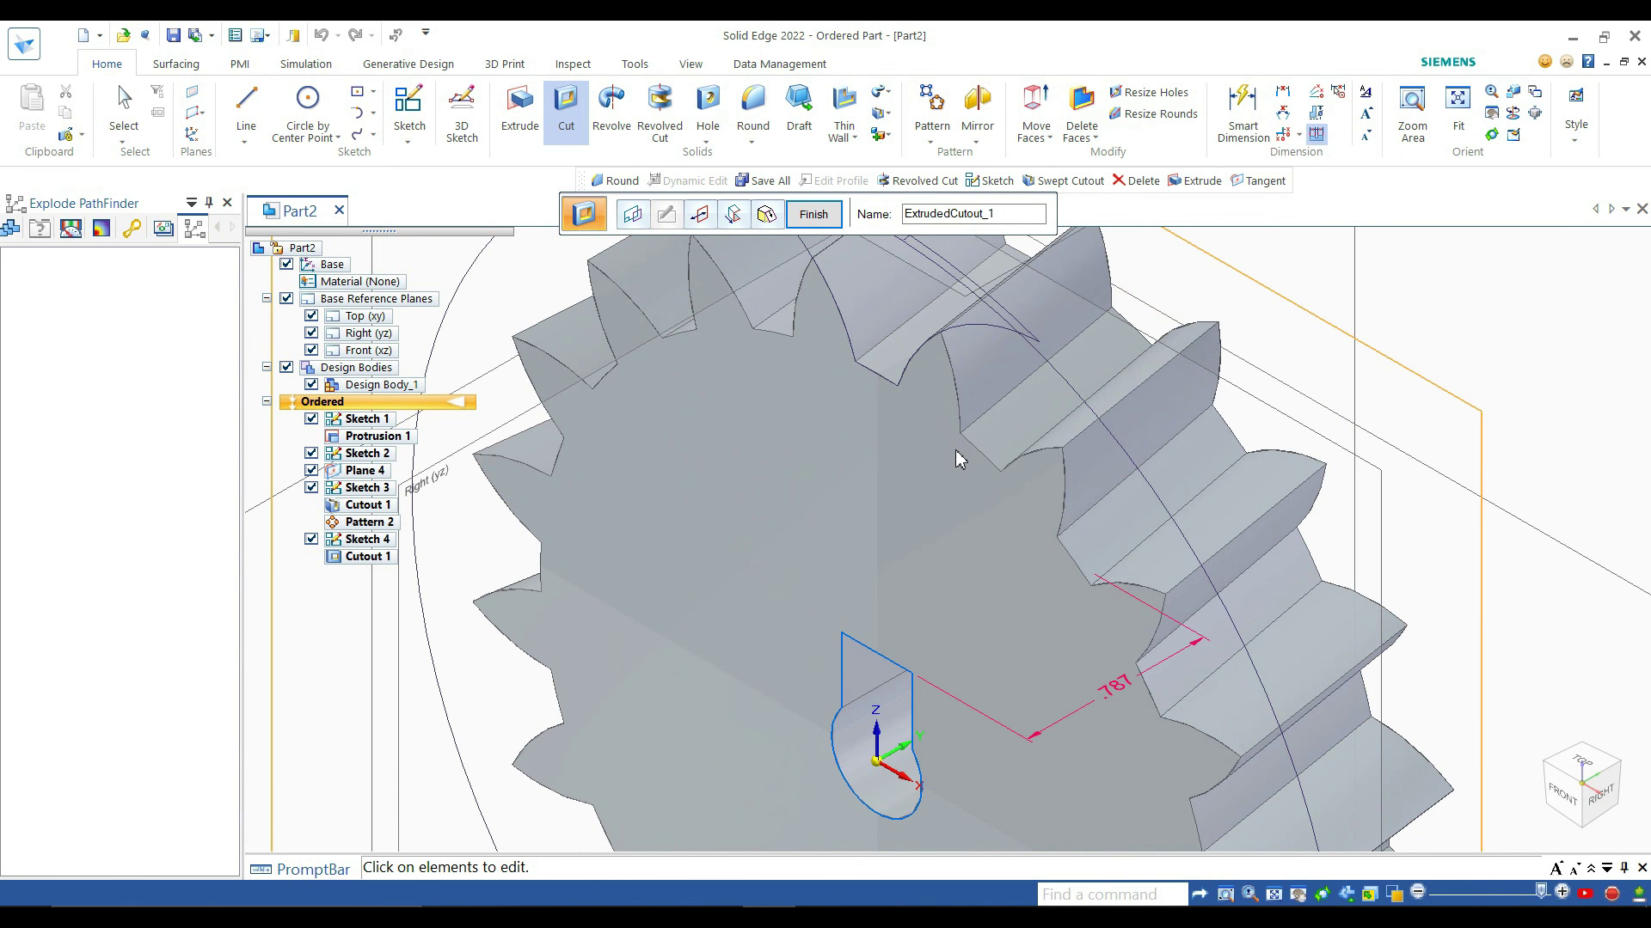
scroll(956, 452, up, 2)
scroll(955, 453, down, 5)
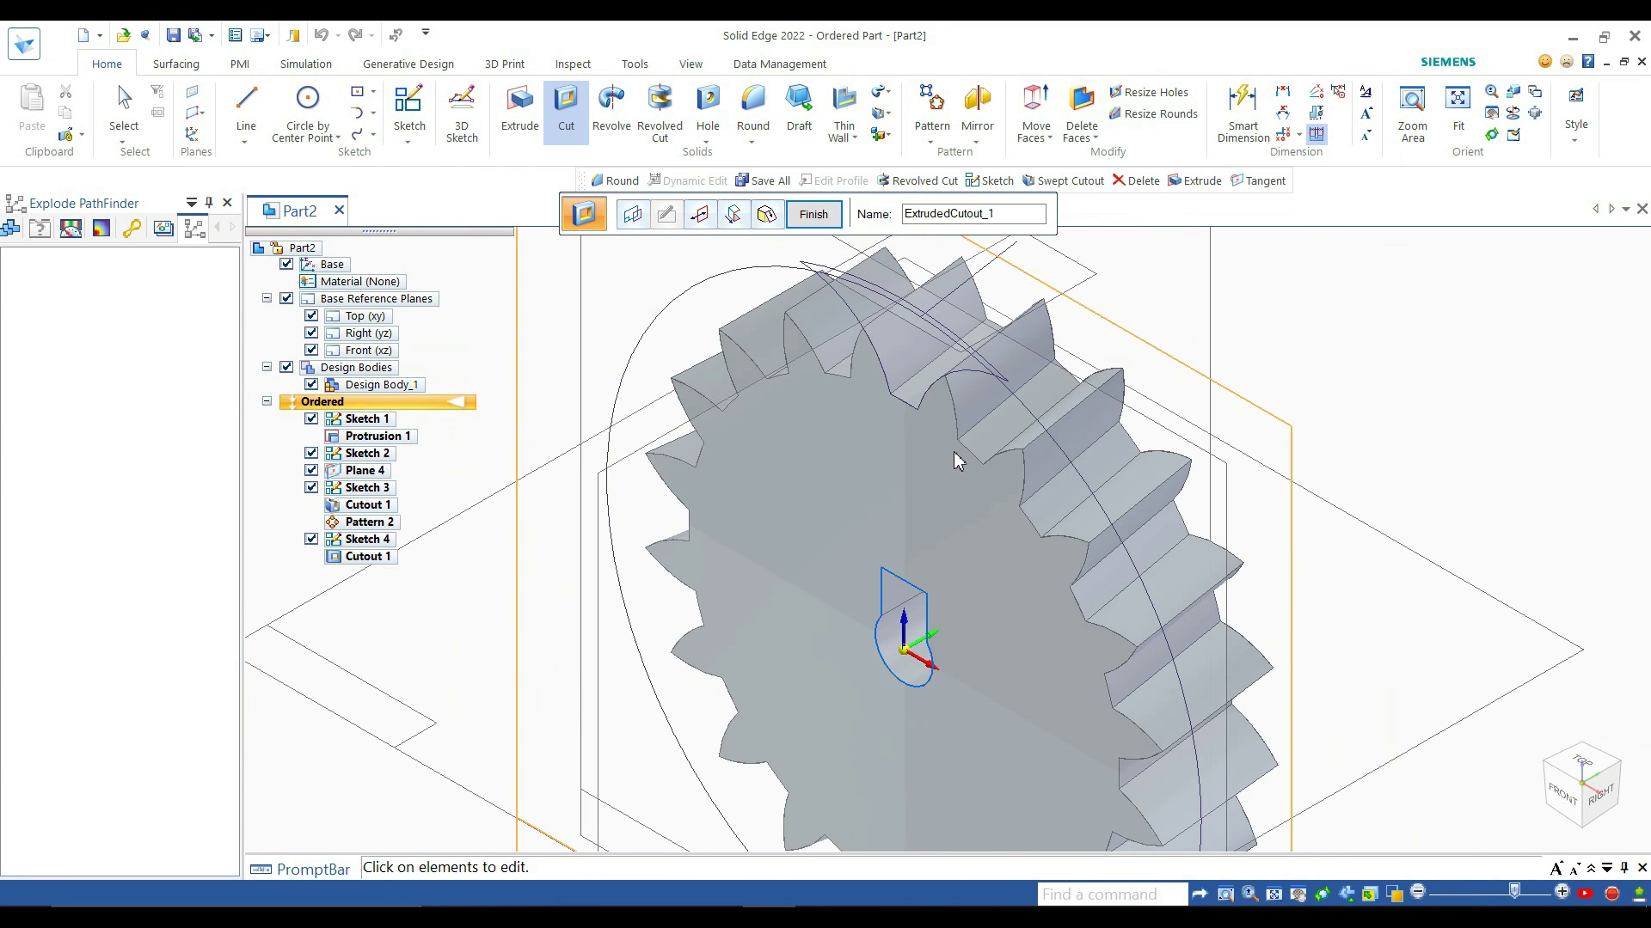
scroll(952, 452, down, 2)
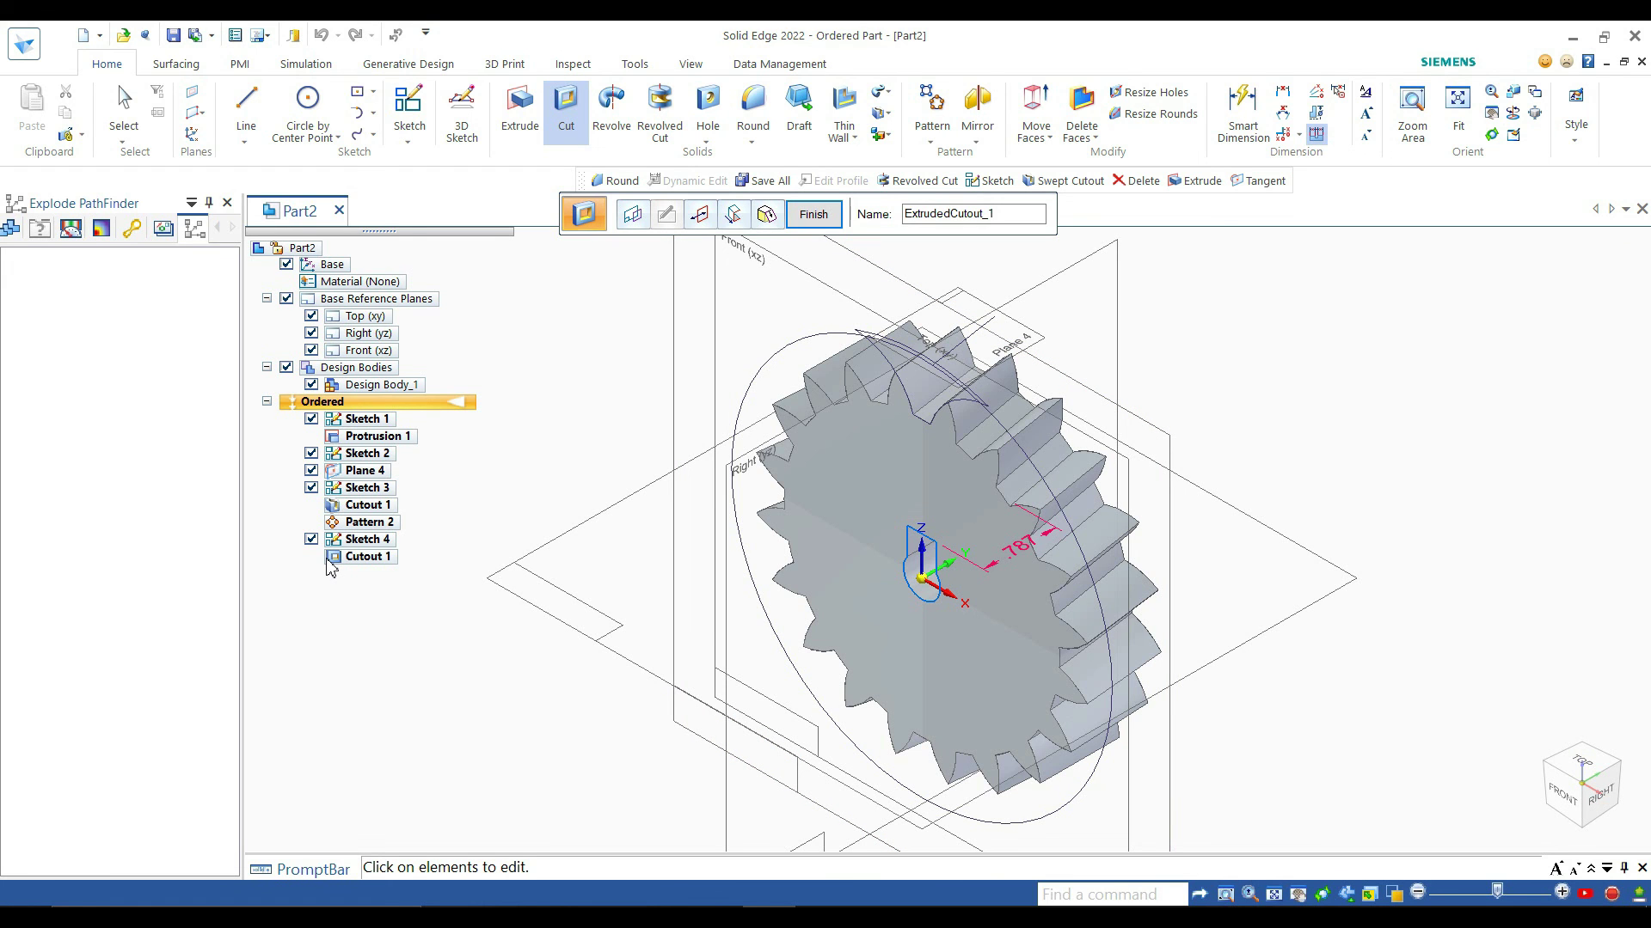
Step: Check the gear from the front, left and back, and examine the keyed bore's outline up close from the front
click(1559, 806)
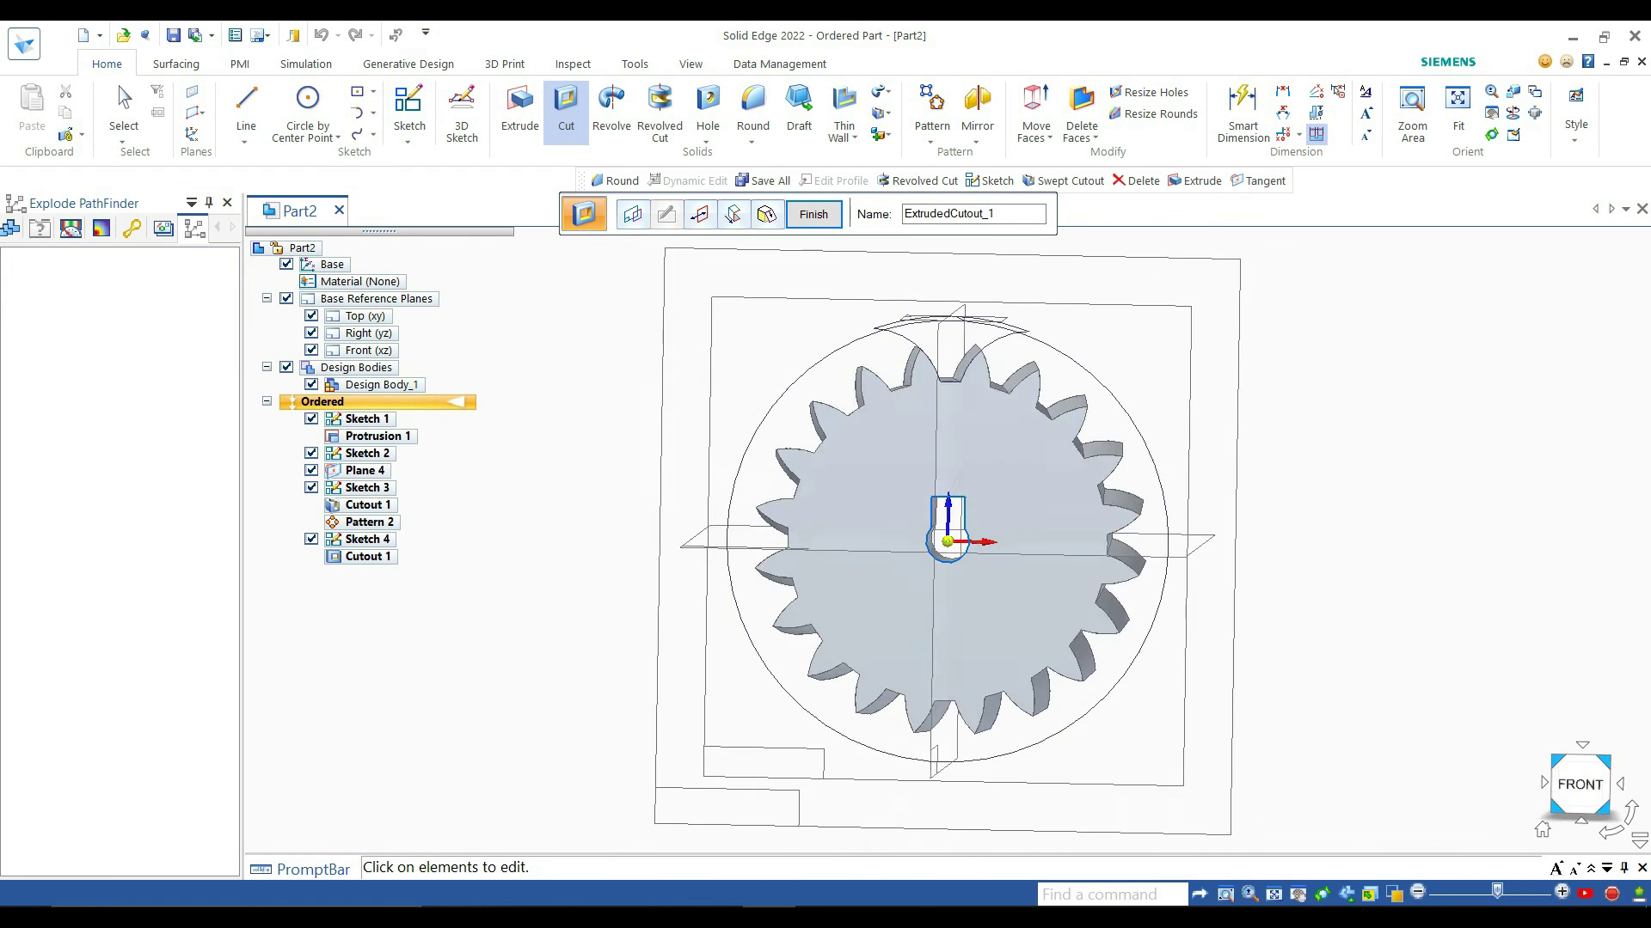
click(1544, 785)
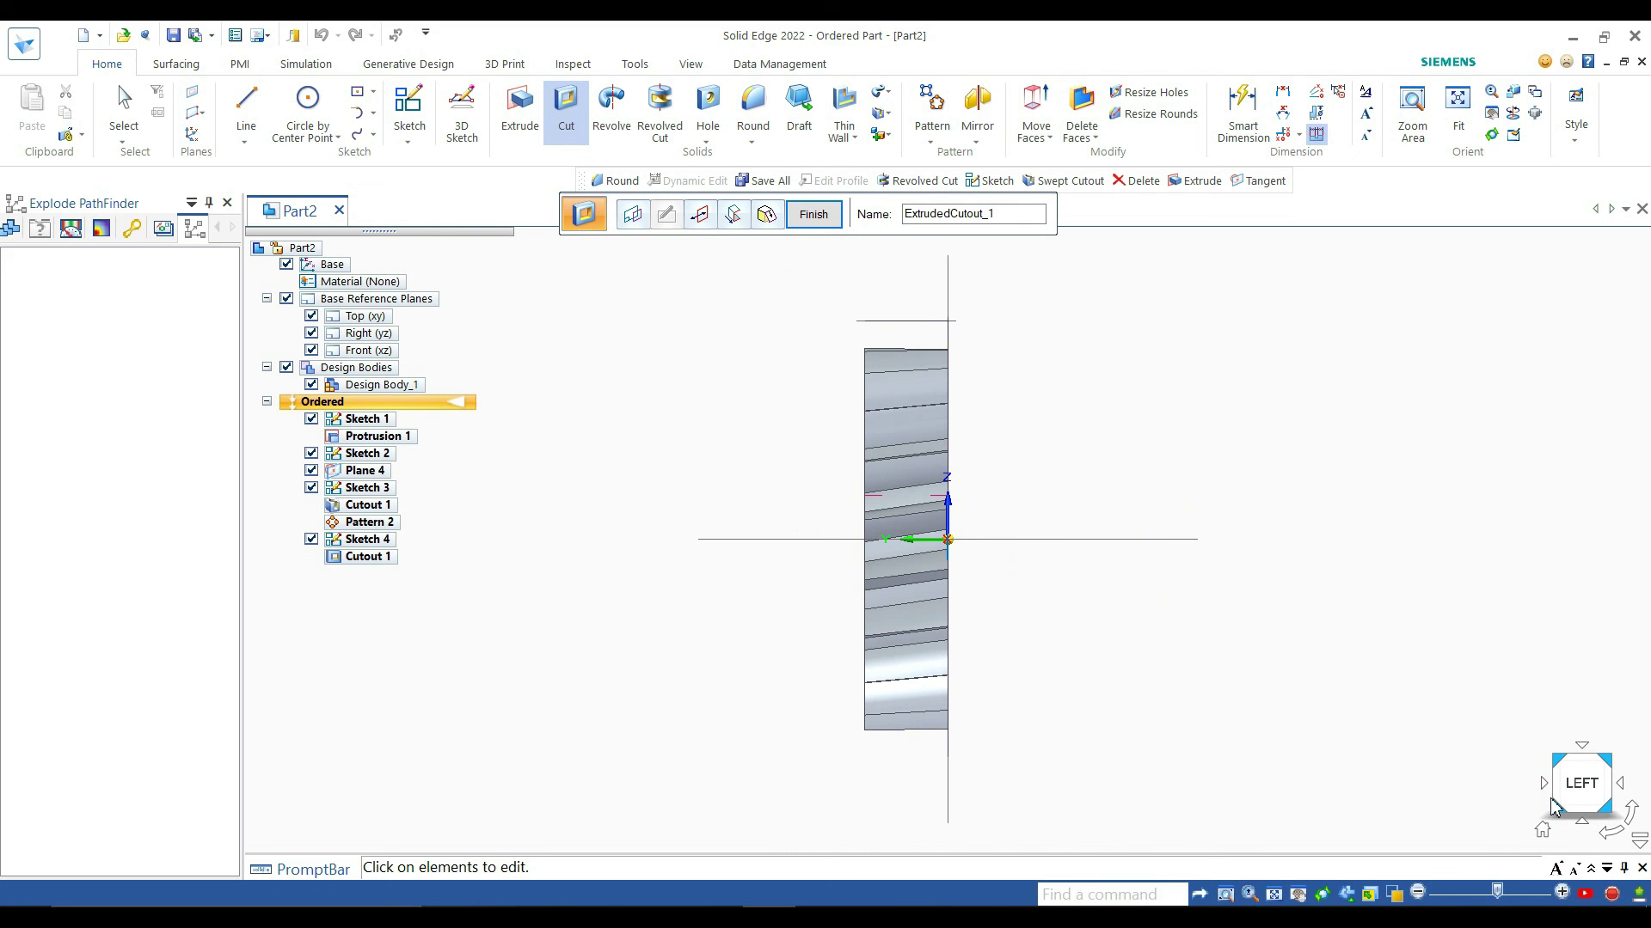
click(1543, 785)
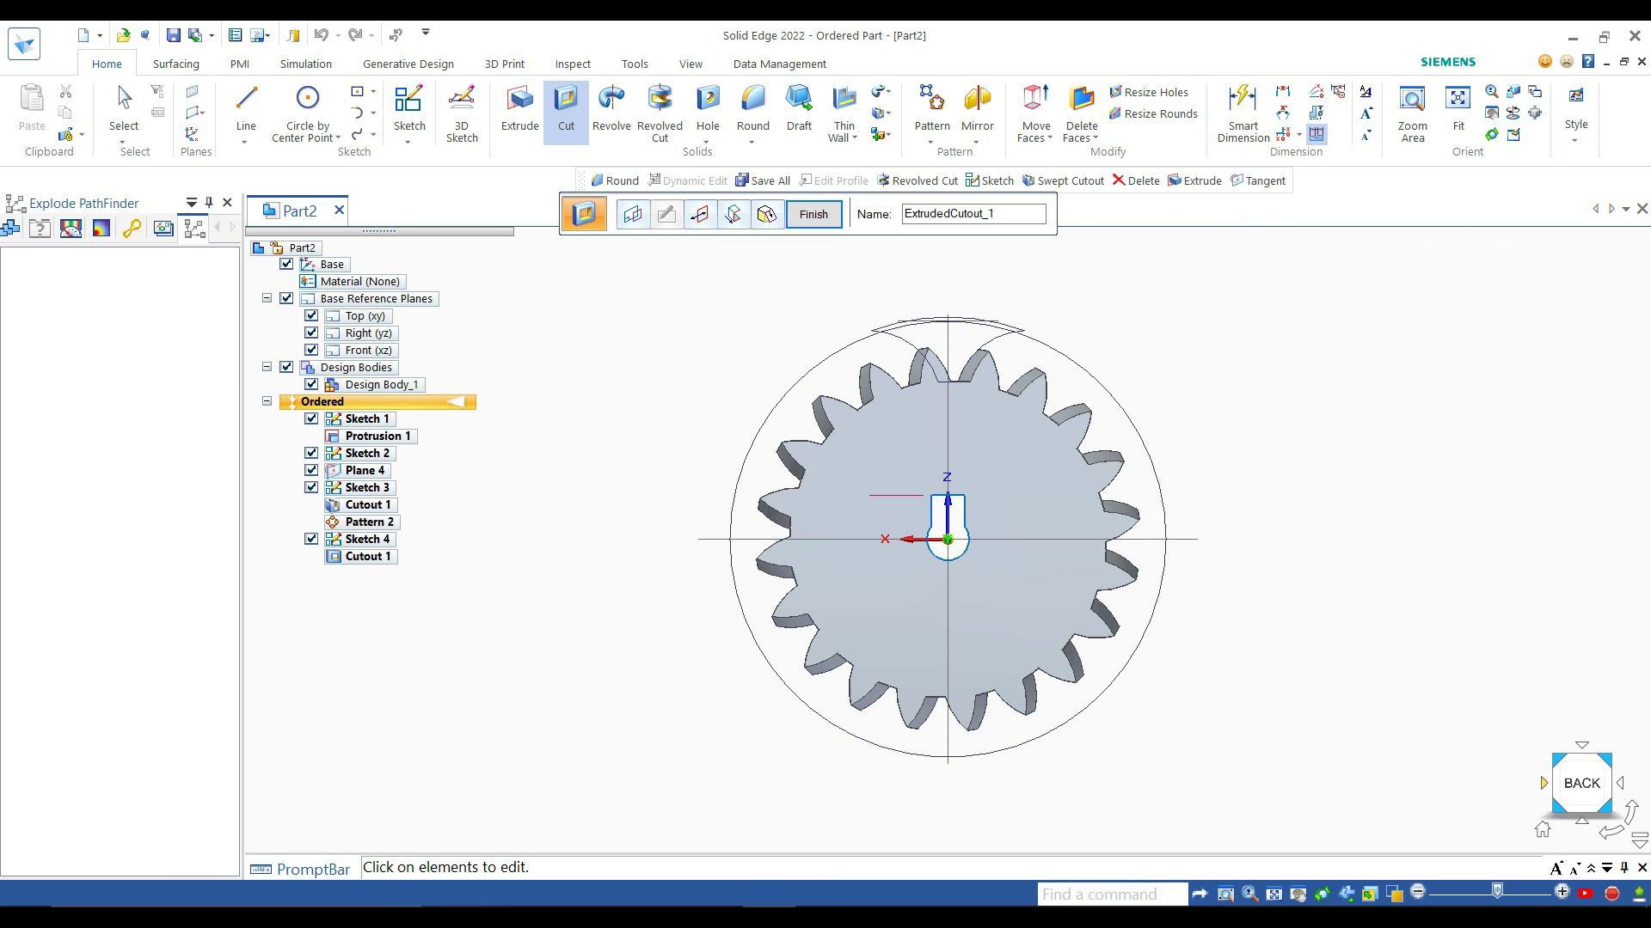
click(1544, 785)
click(1544, 784)
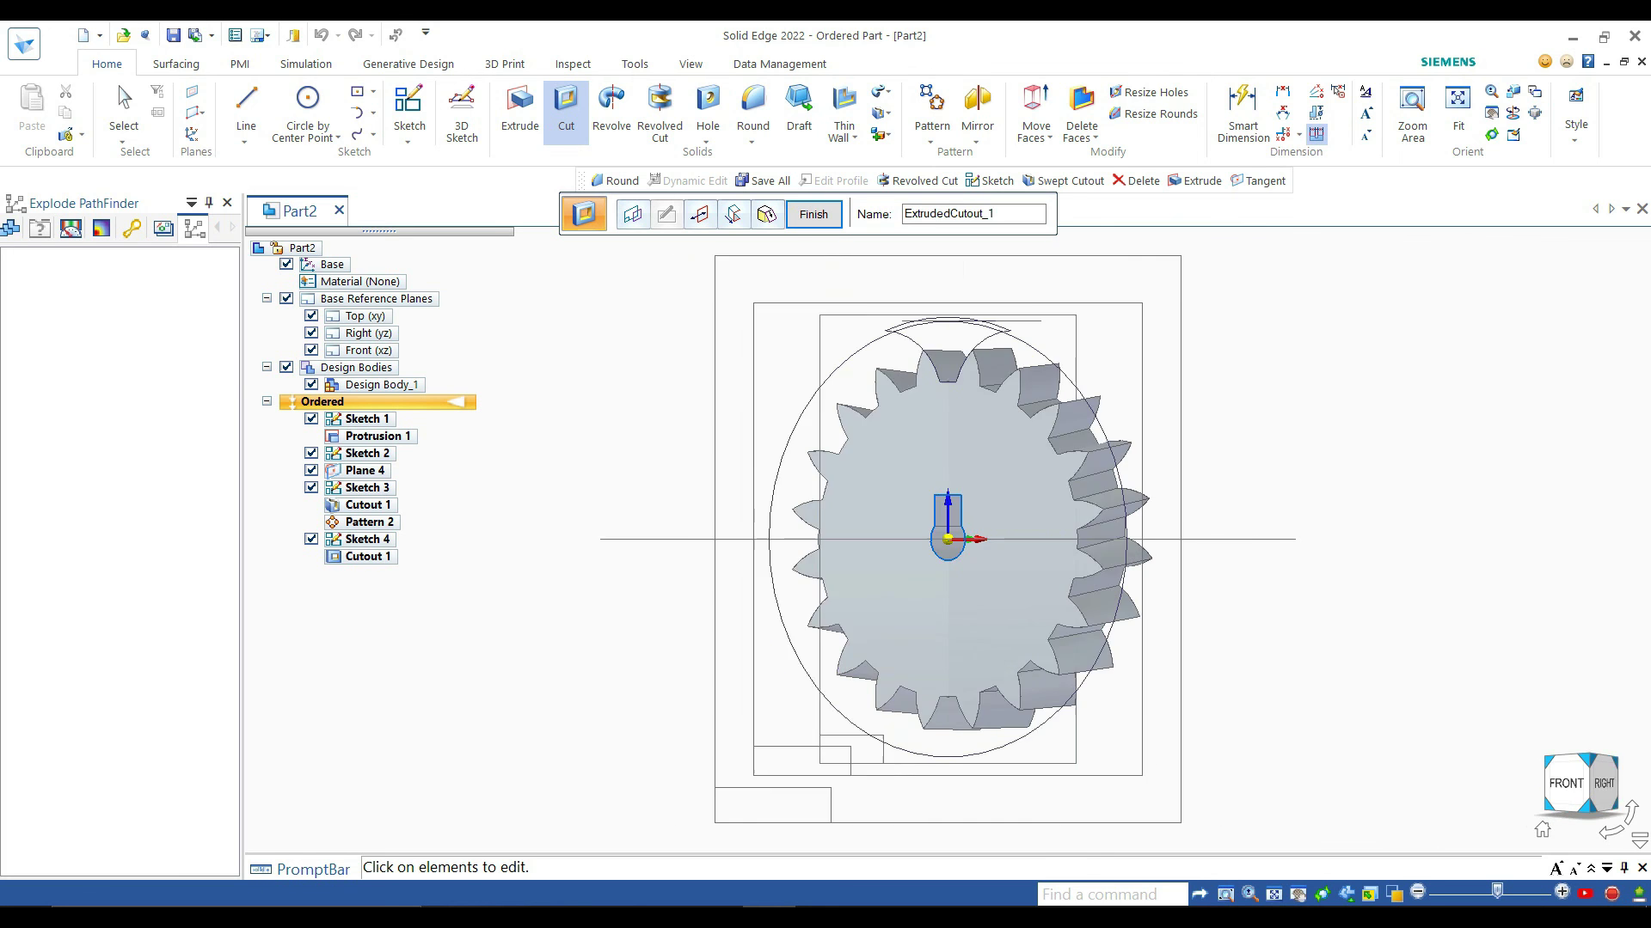
scroll(1007, 538, down, 3)
scroll(1008, 538, up, 5)
scroll(1007, 538, up, 2)
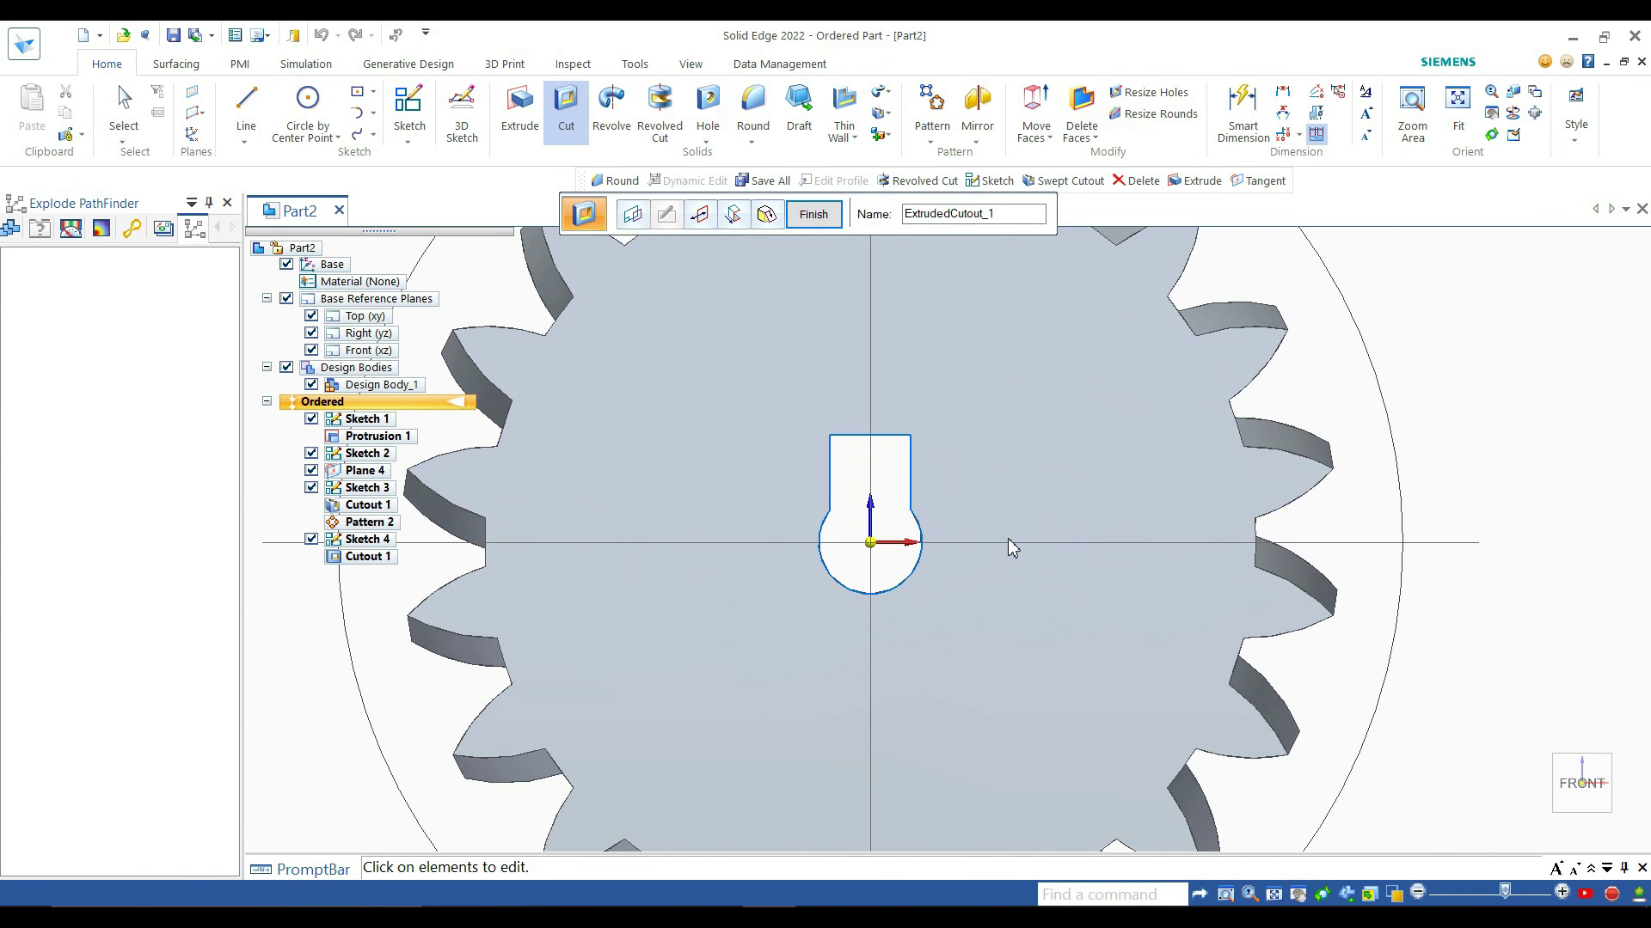
scroll(1006, 540, down, 4)
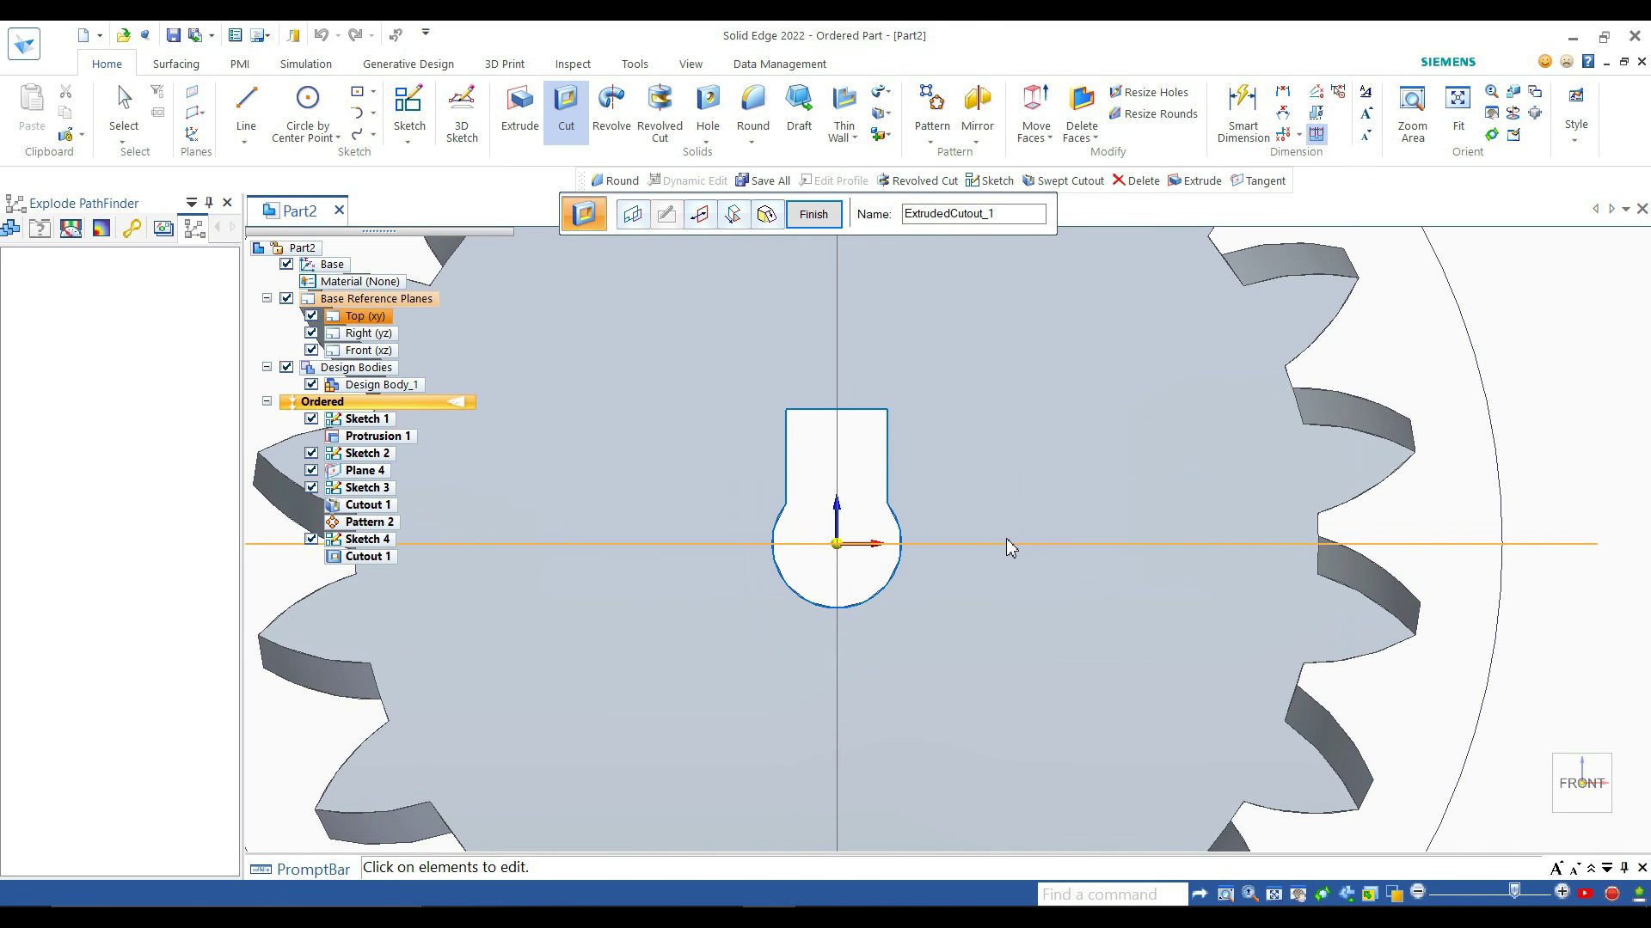